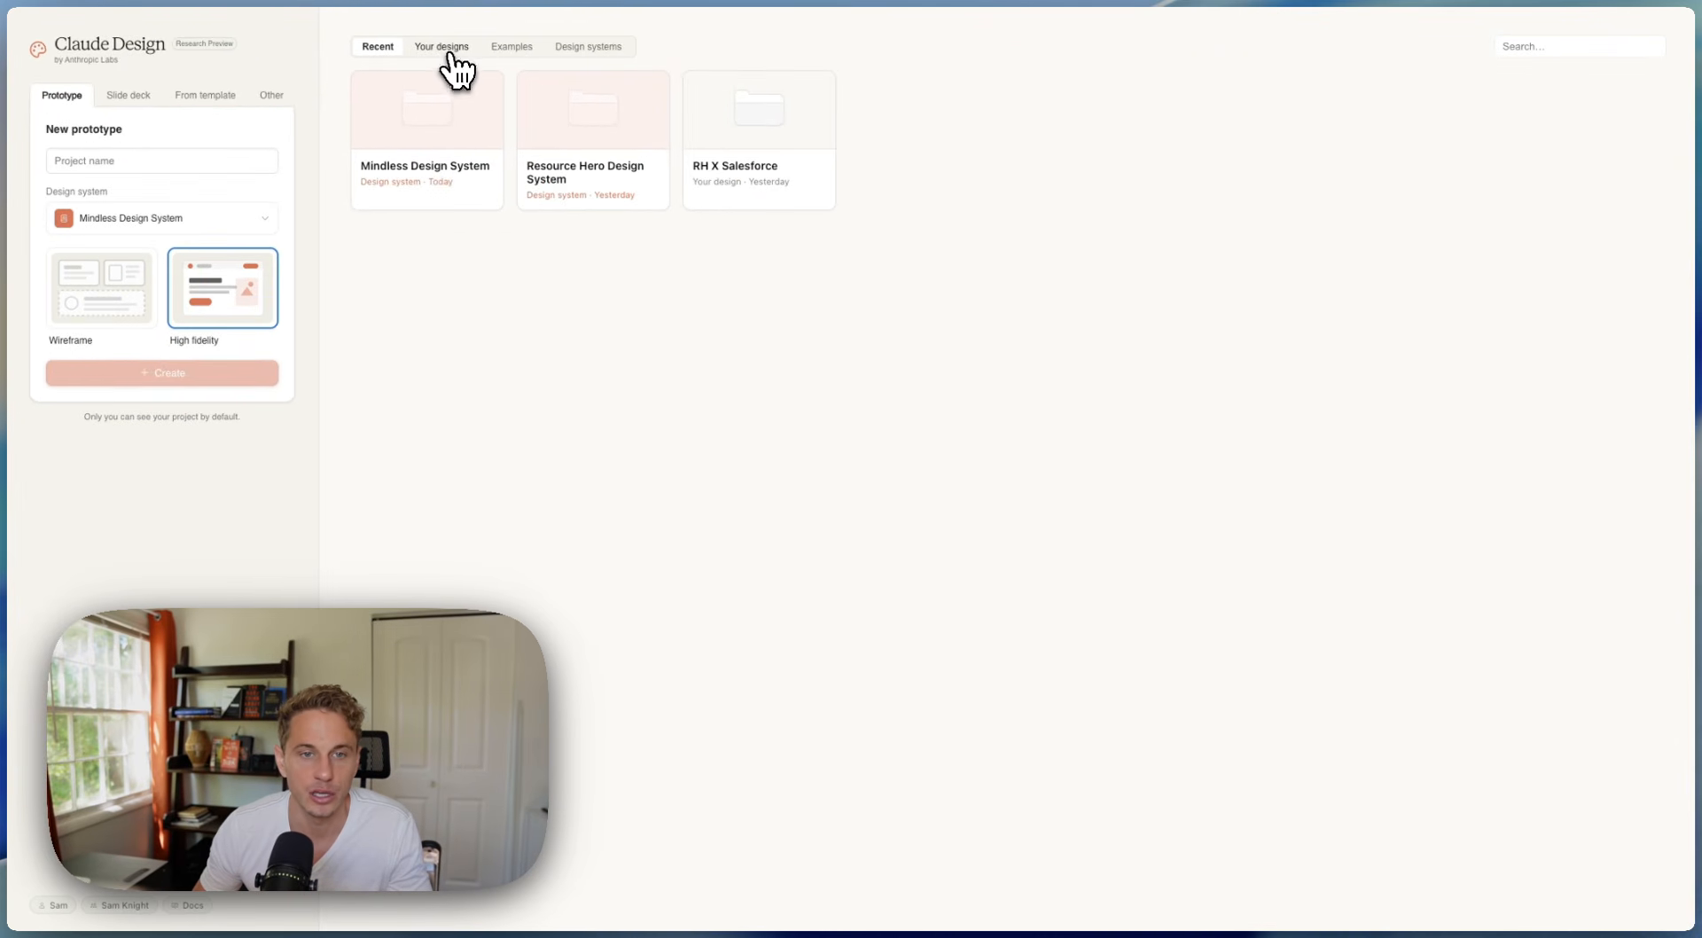
Examine the example designs and their prompts, from Text particle effects down to Shader wallpapers, including a brief look at the design systems
left_click(510, 48)
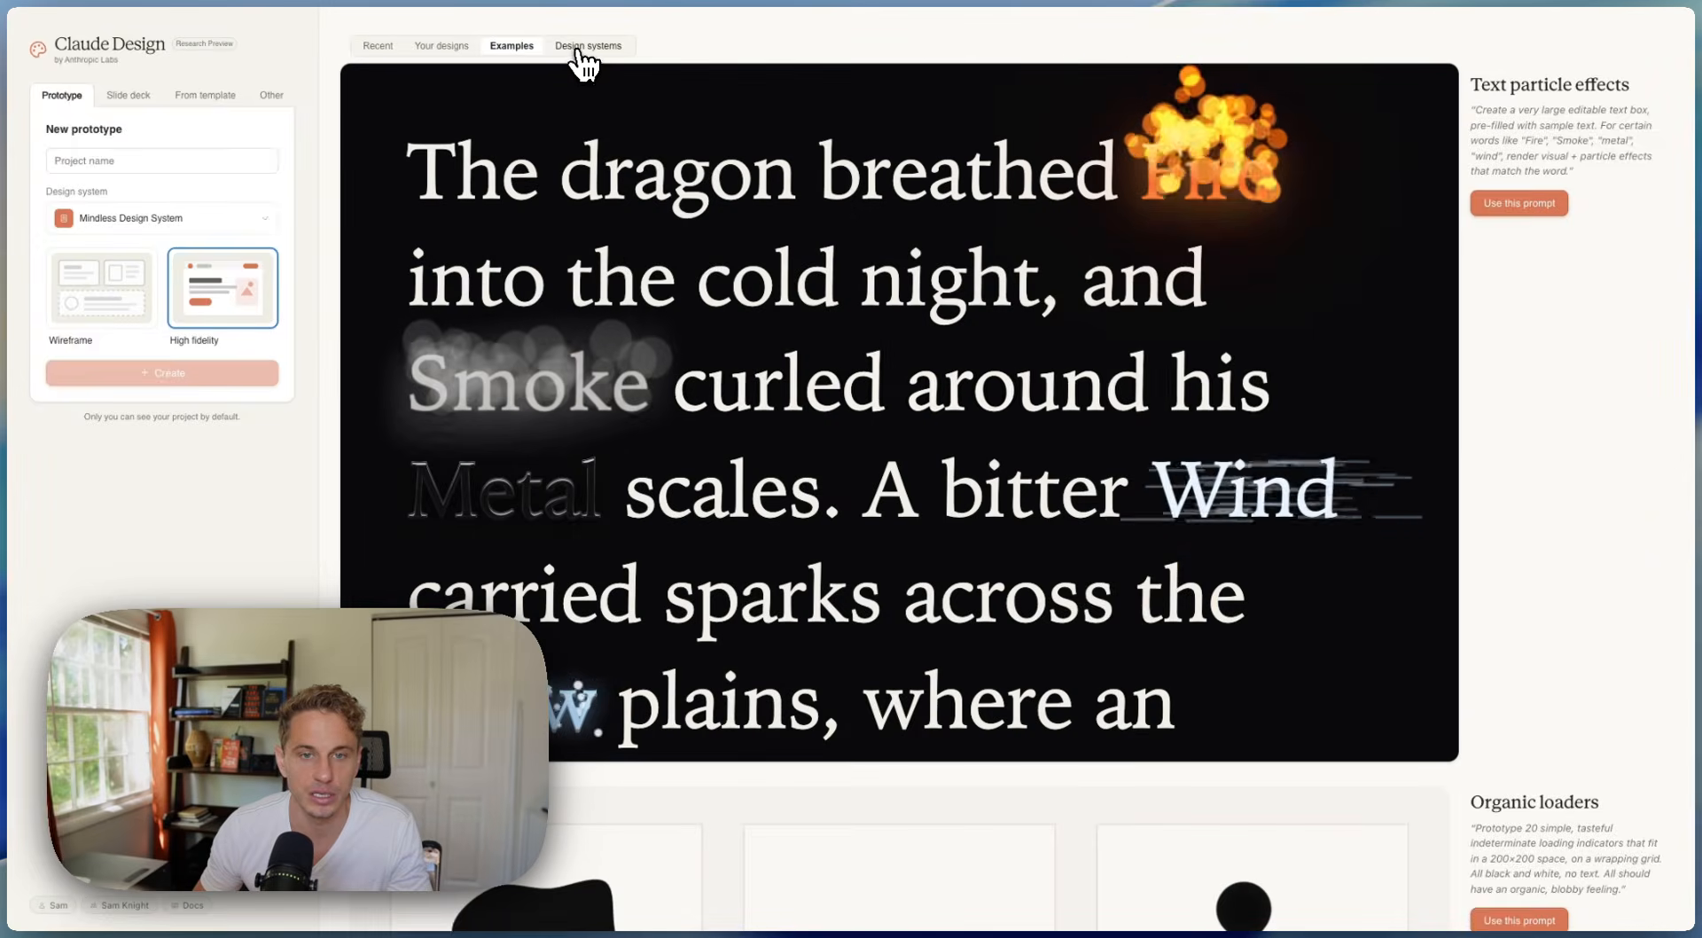
left_click(578, 47)
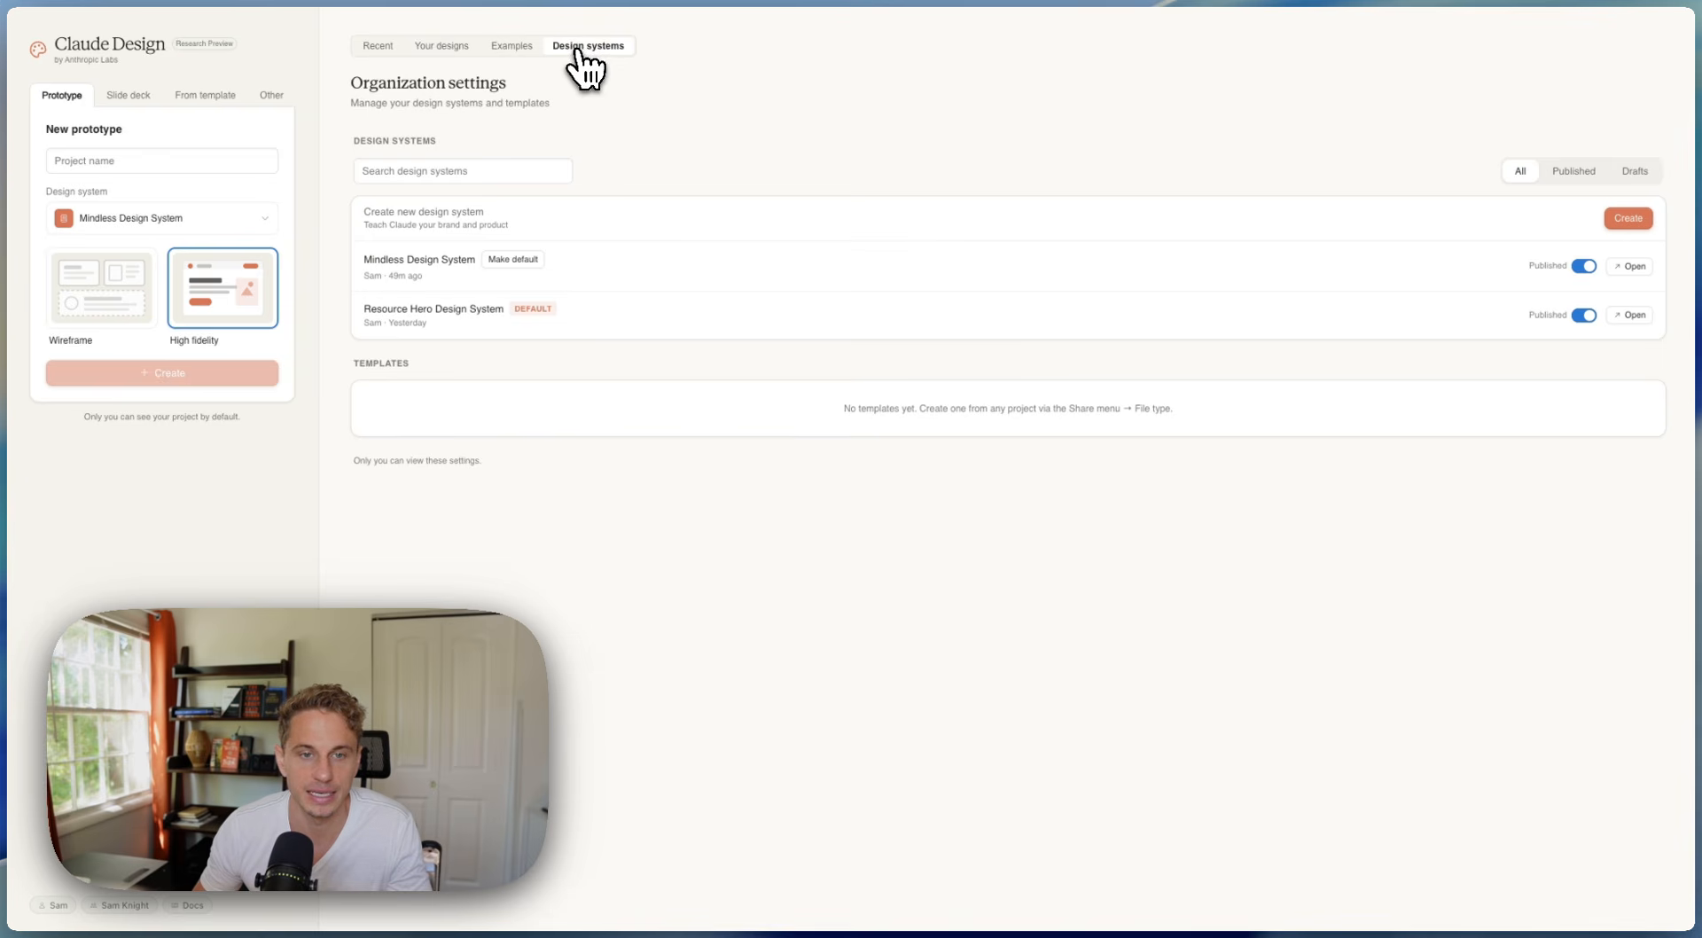
left_click(524, 49)
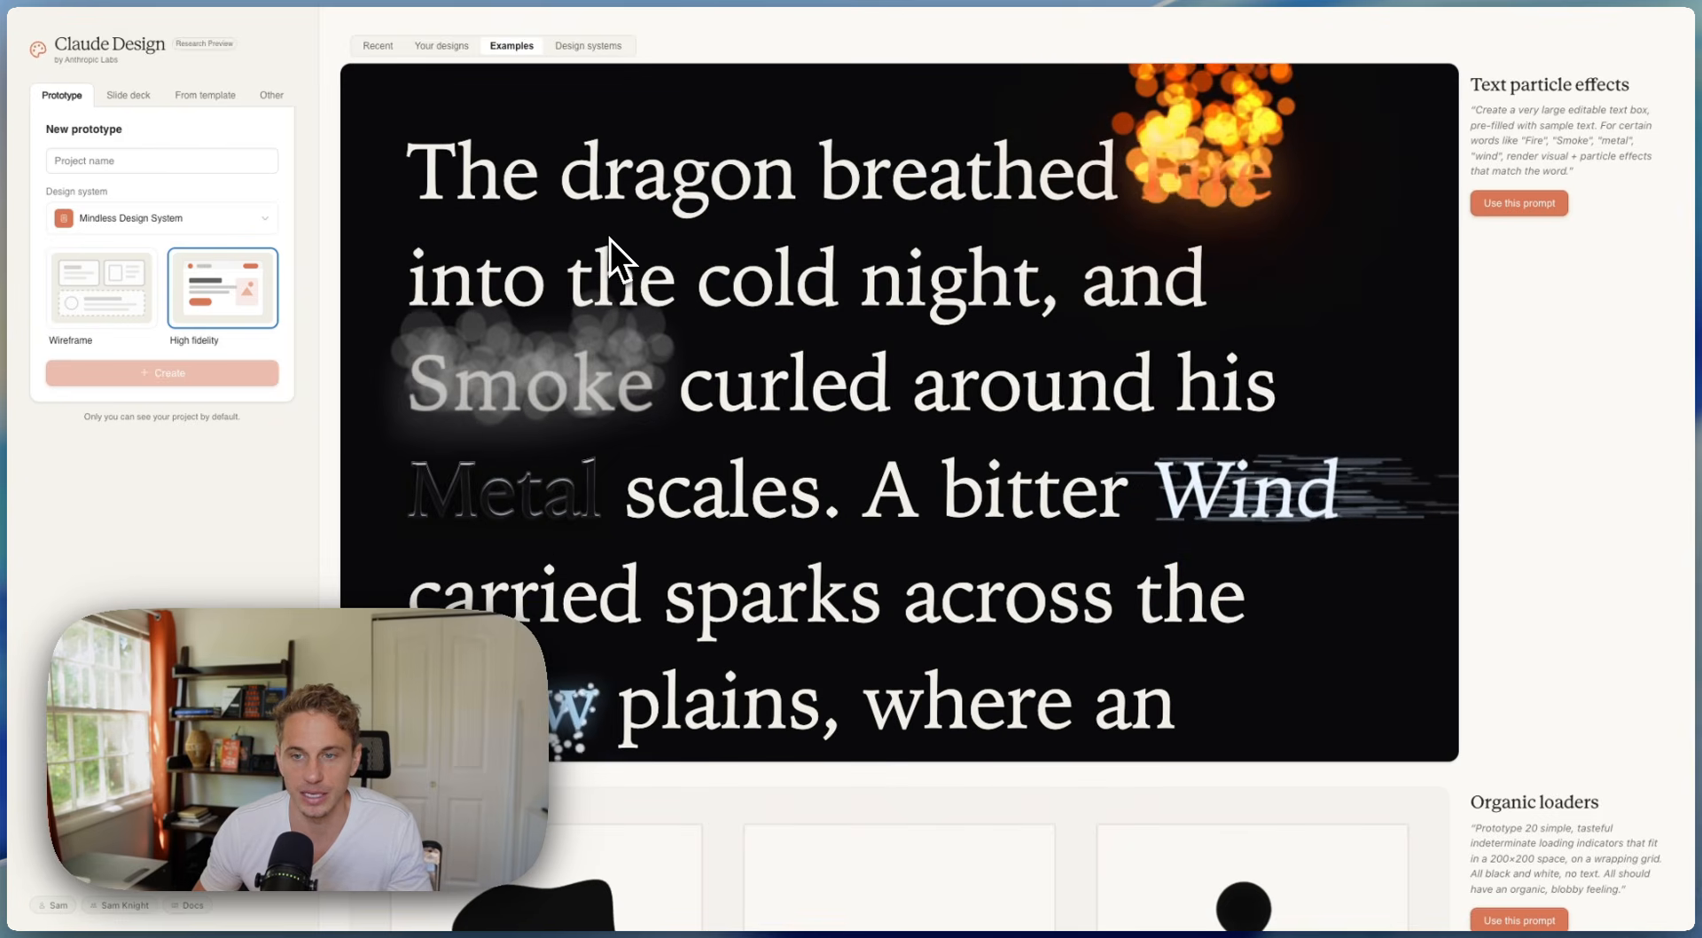
scroll(610, 239, "down", 3)
scroll(610, 240, "up", 4)
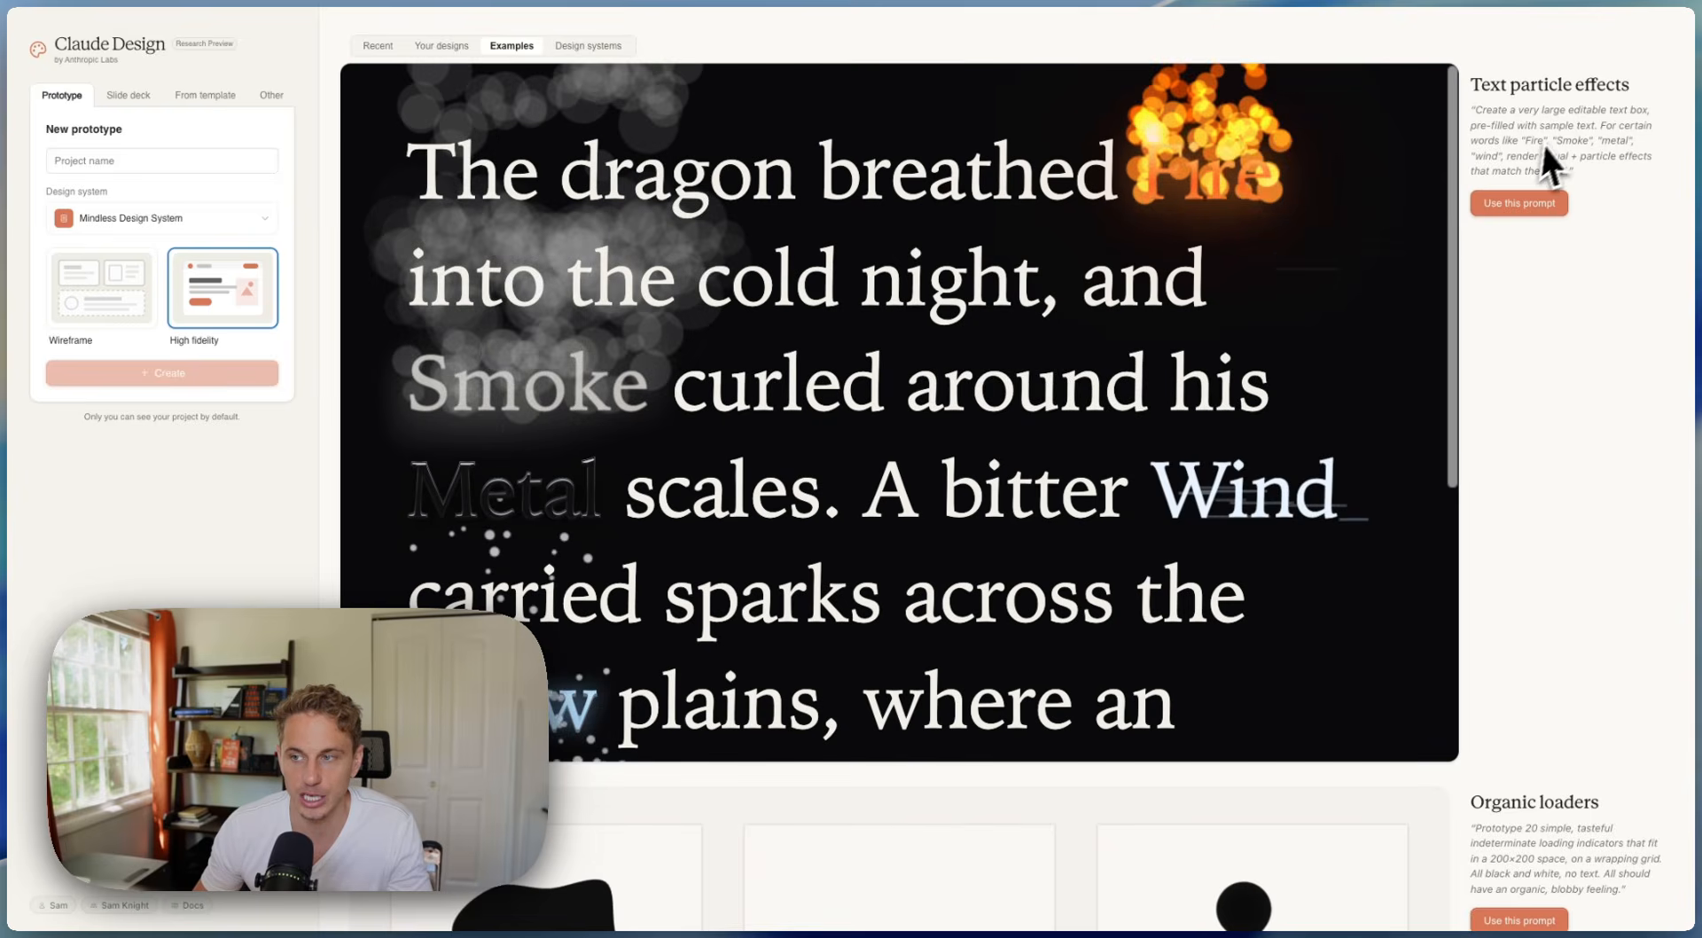
scroll(1102, 228, "down", 1)
scroll(1103, 240, "down", 3)
scroll(923, 689, "down", 5)
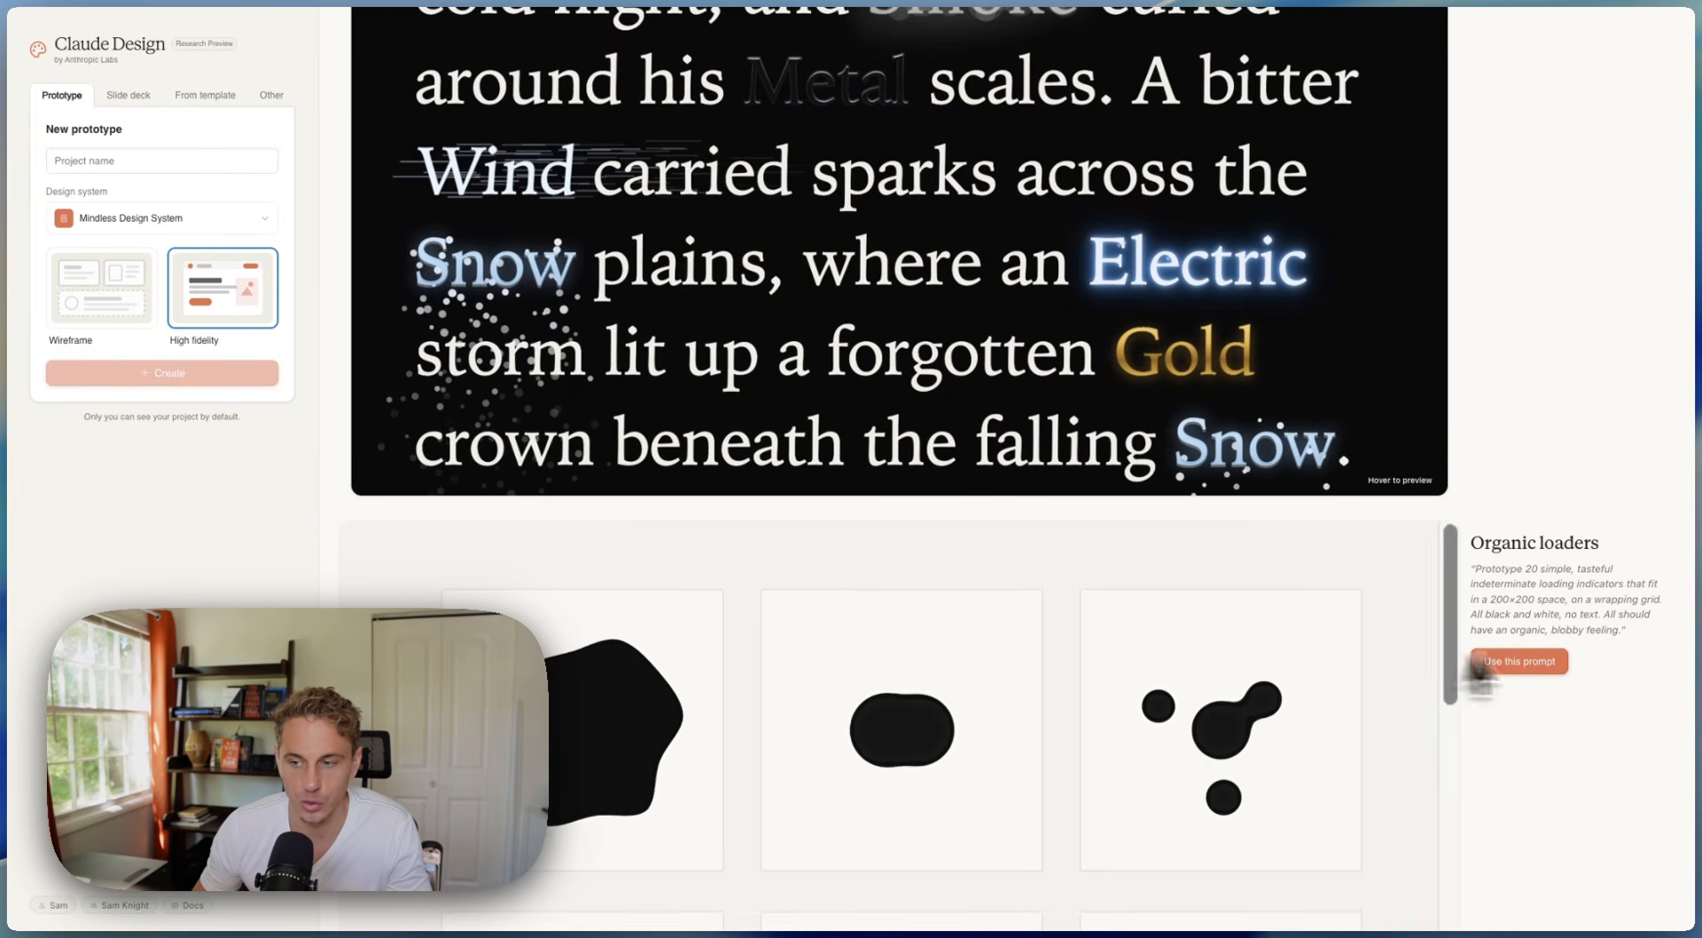
scroll(1594, 652, "down", 3)
scroll(1593, 652, "down", 10)
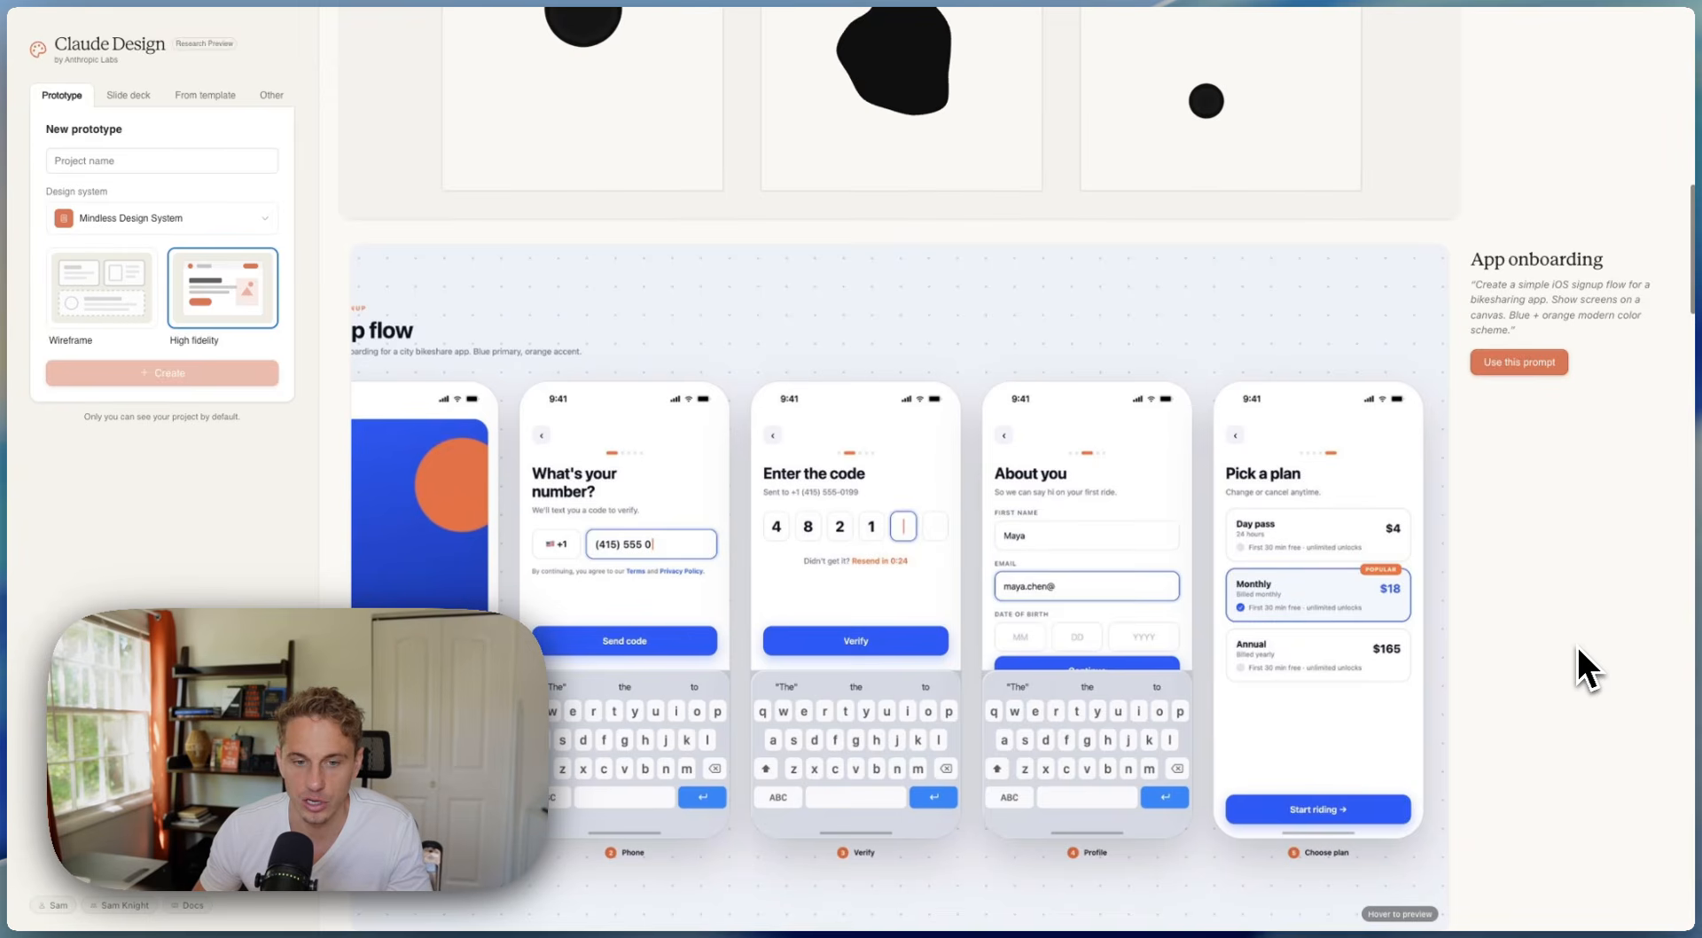
scroll(1578, 644, "down", 8)
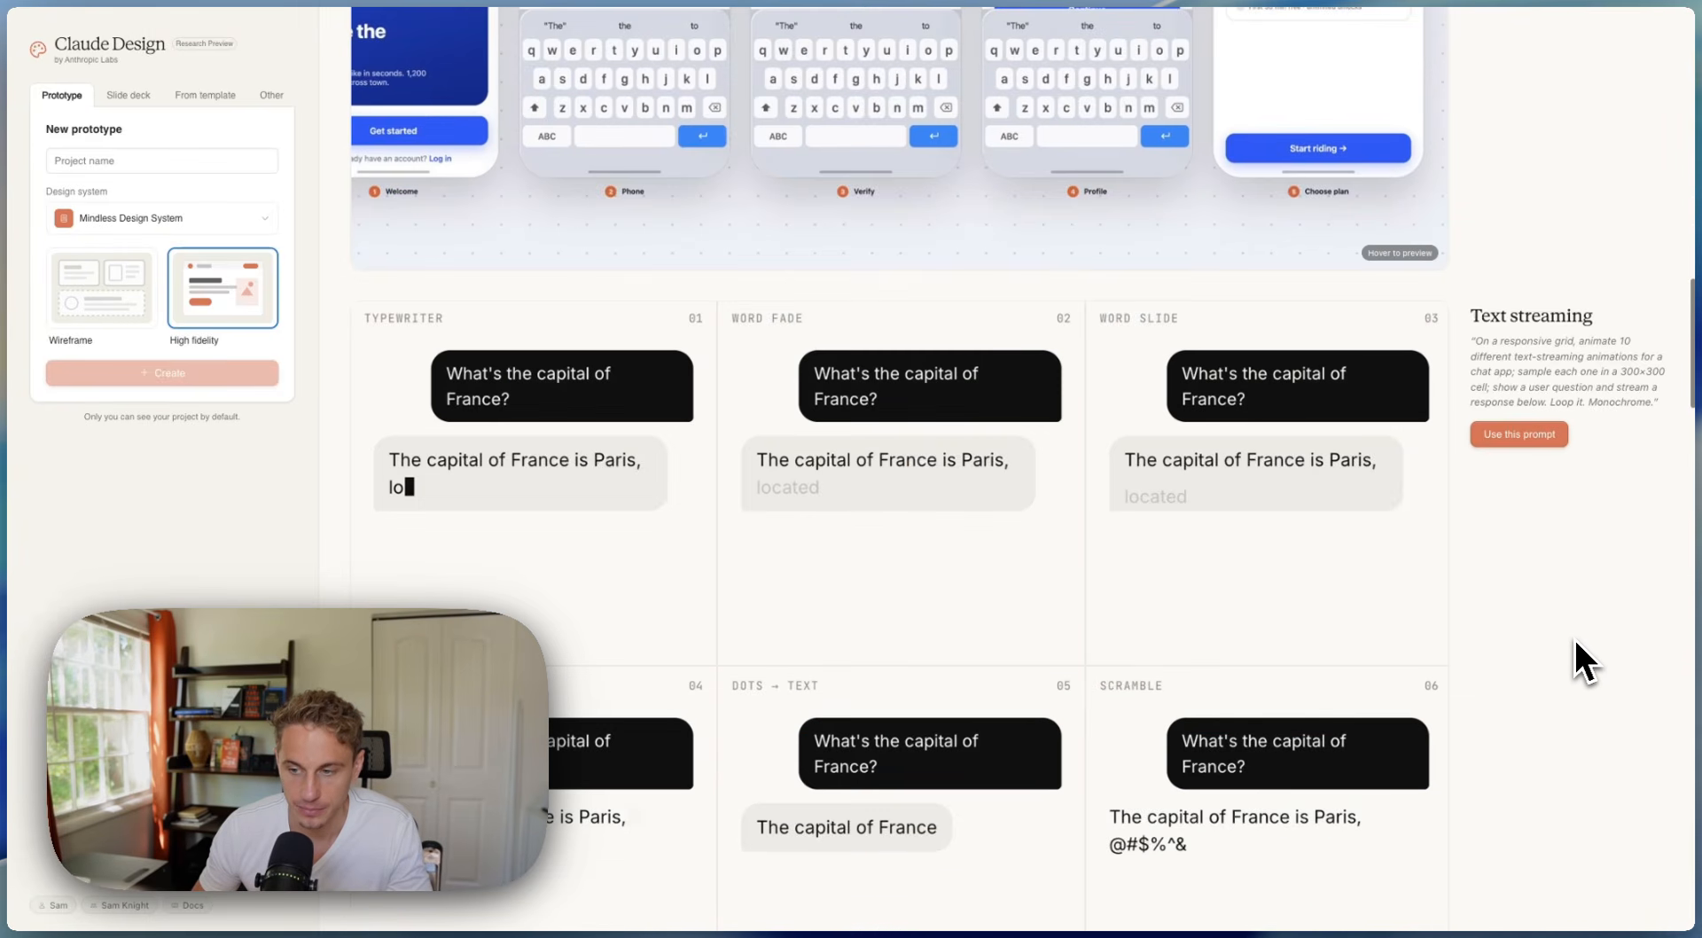
scroll(1576, 642, "down", 1)
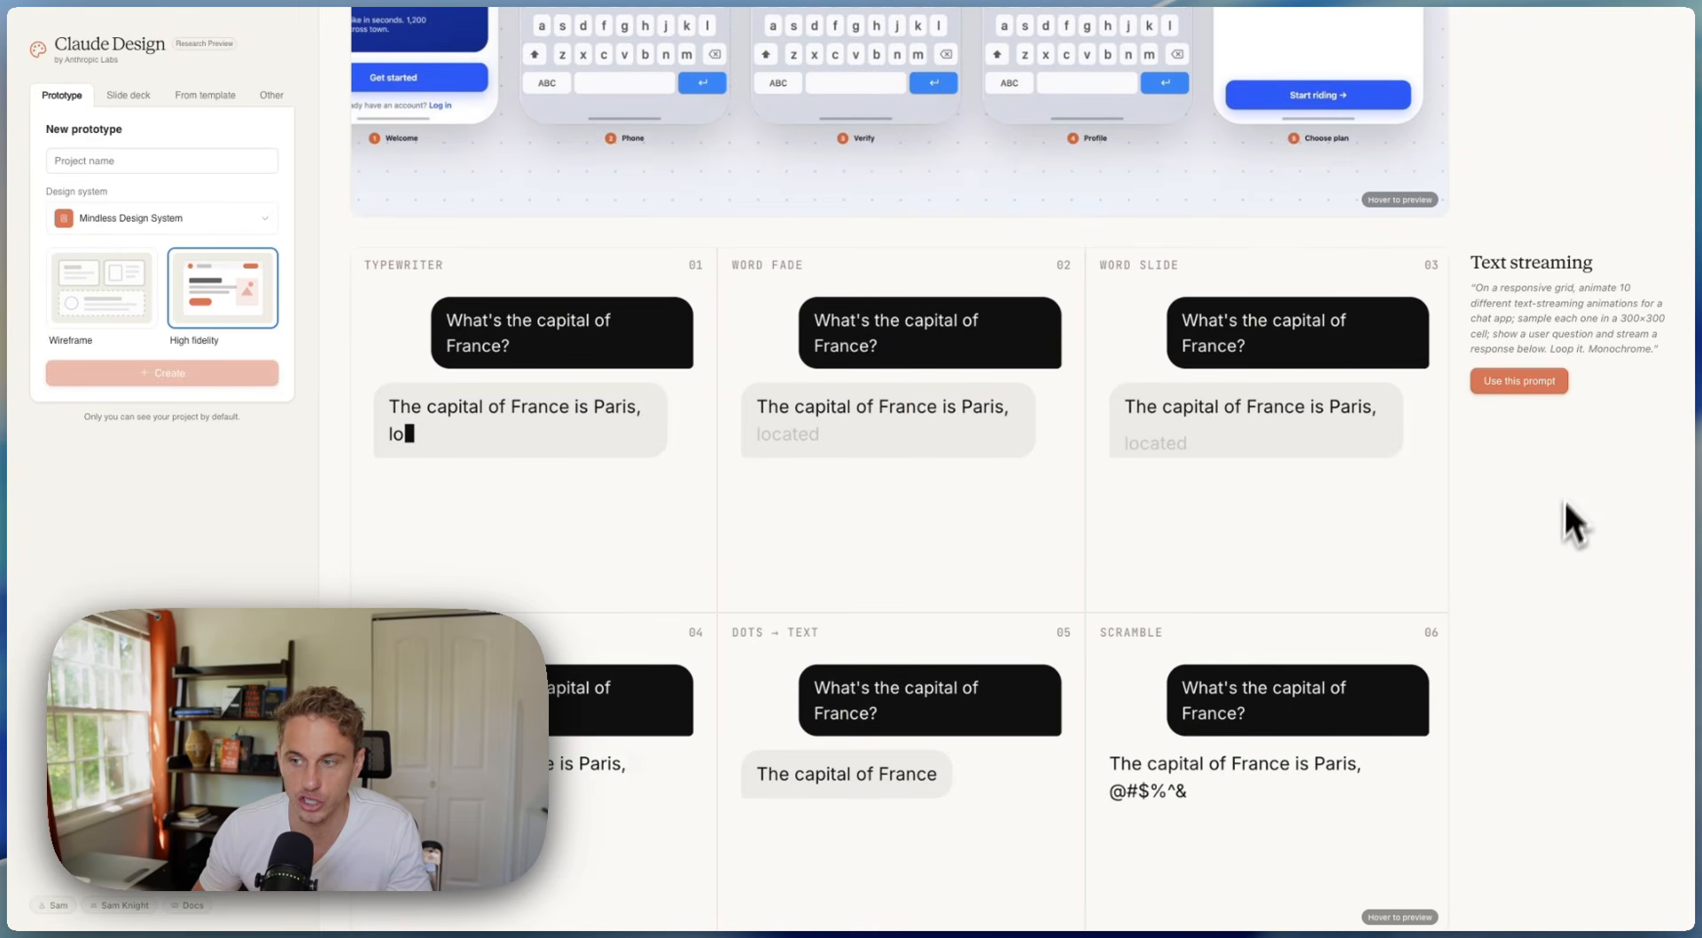
scroll(1569, 479, "down", 1)
scroll(1575, 465, "down", 15)
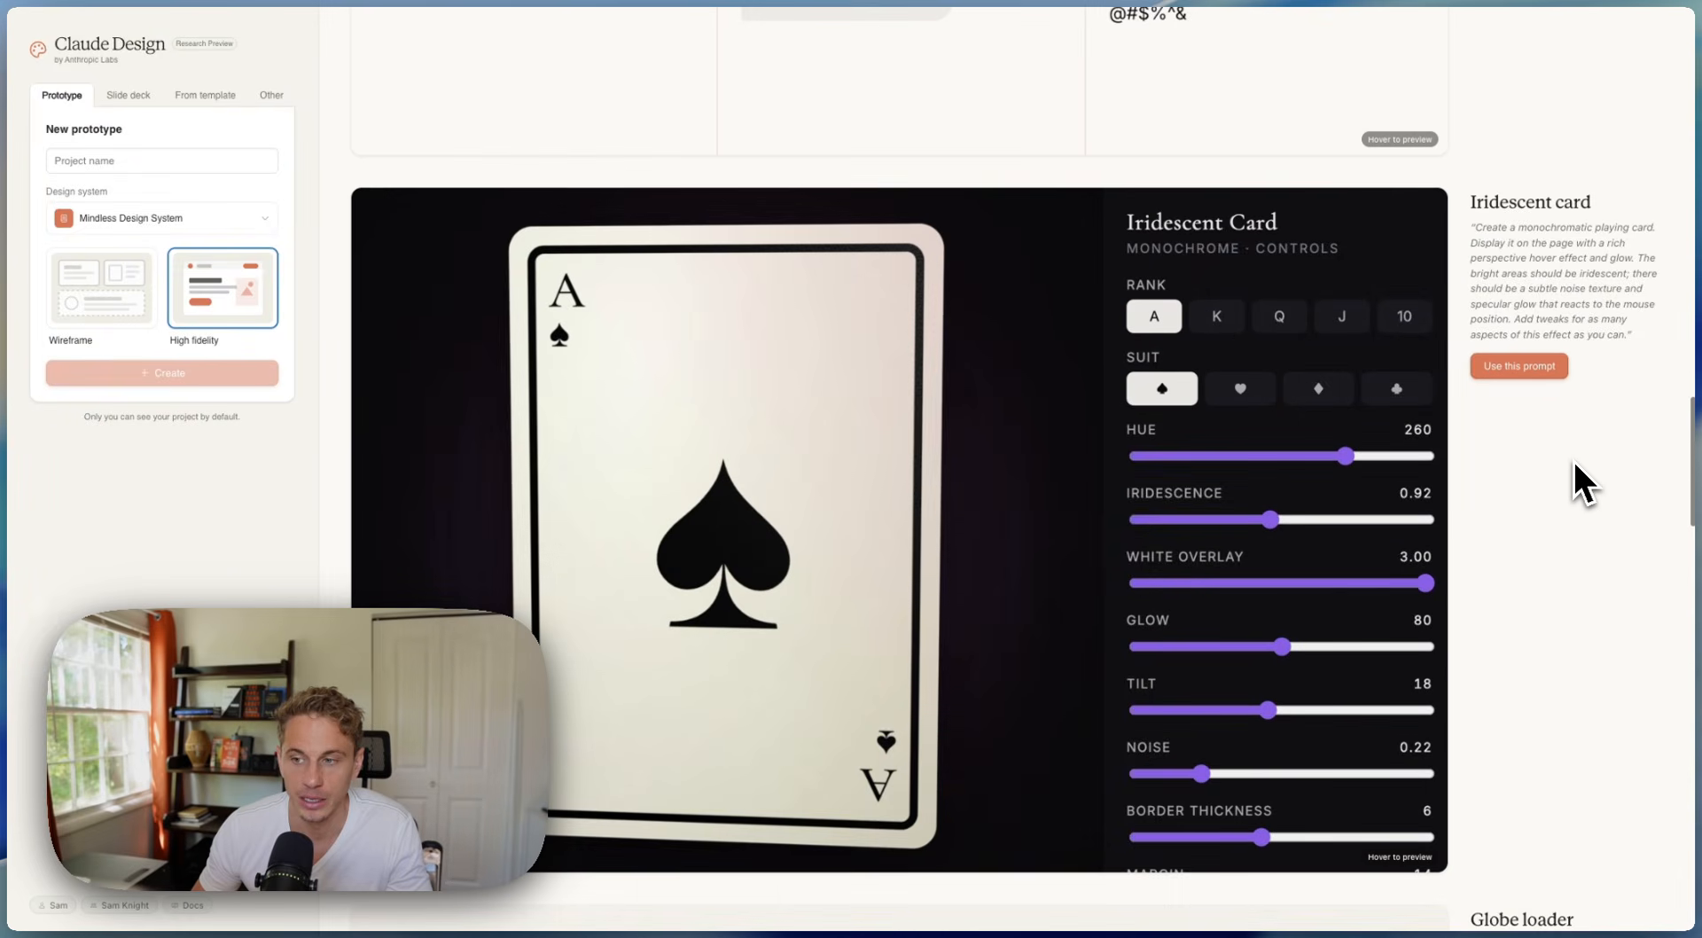
scroll(1574, 463, "down", 3)
scroll(1575, 463, "down", 8)
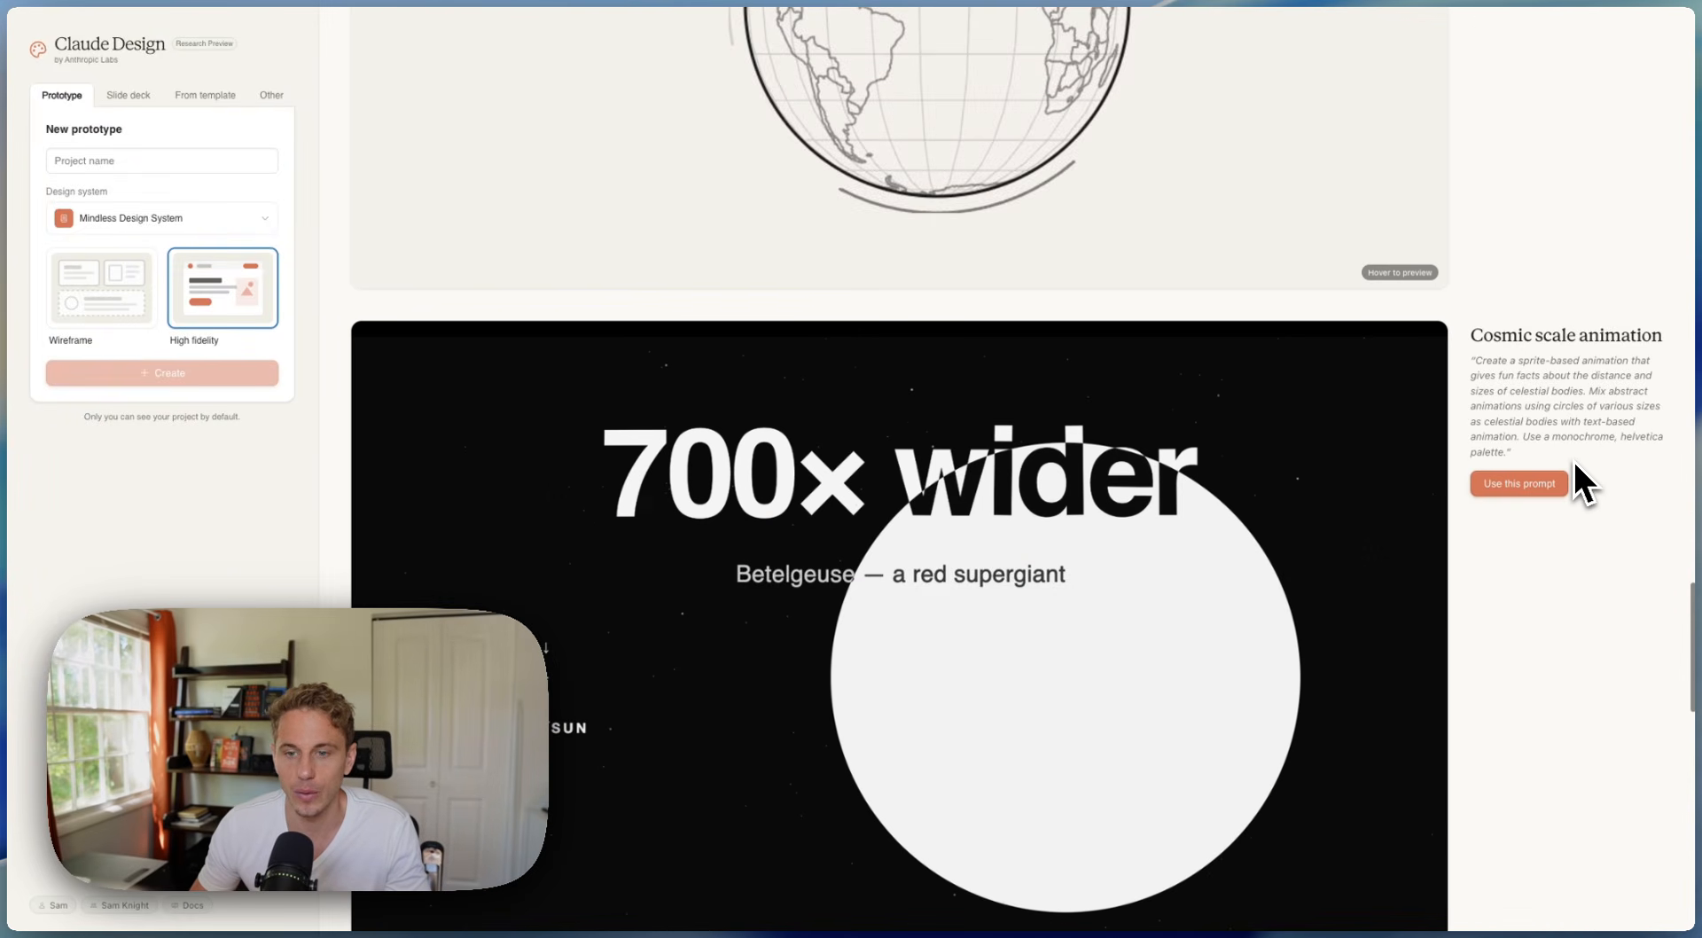
scroll(1575, 463, "down", 8)
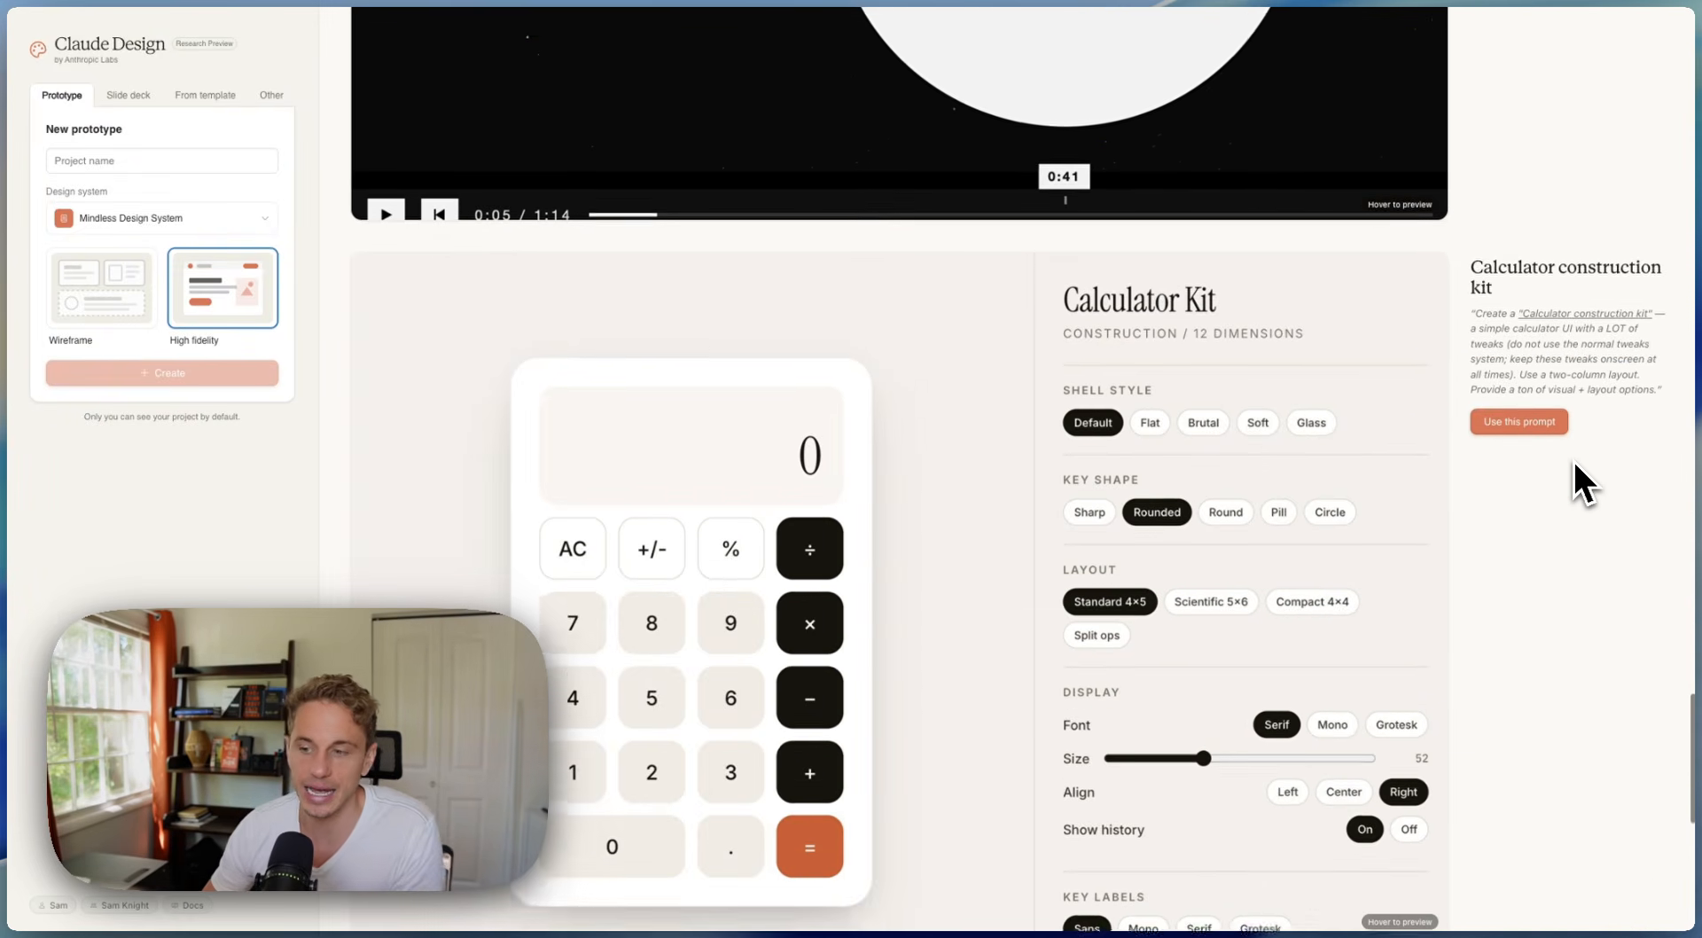
scroll(1575, 463, "down", 6)
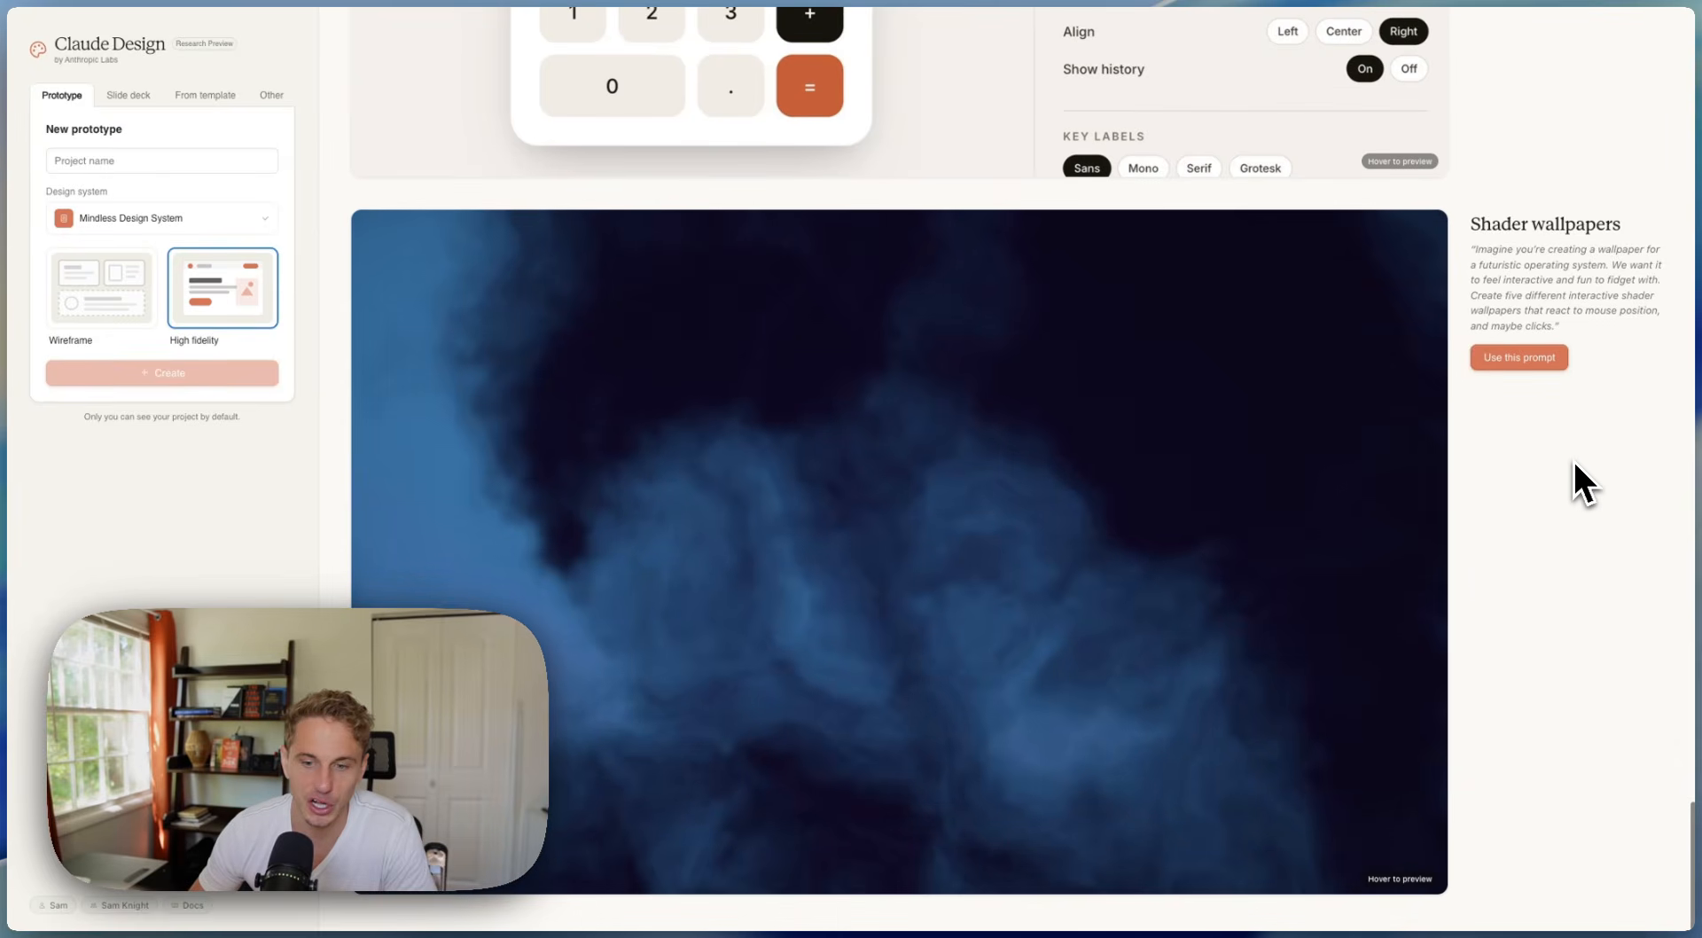
scroll(1575, 463, "up", 8)
scroll(1572, 460, "up", 15)
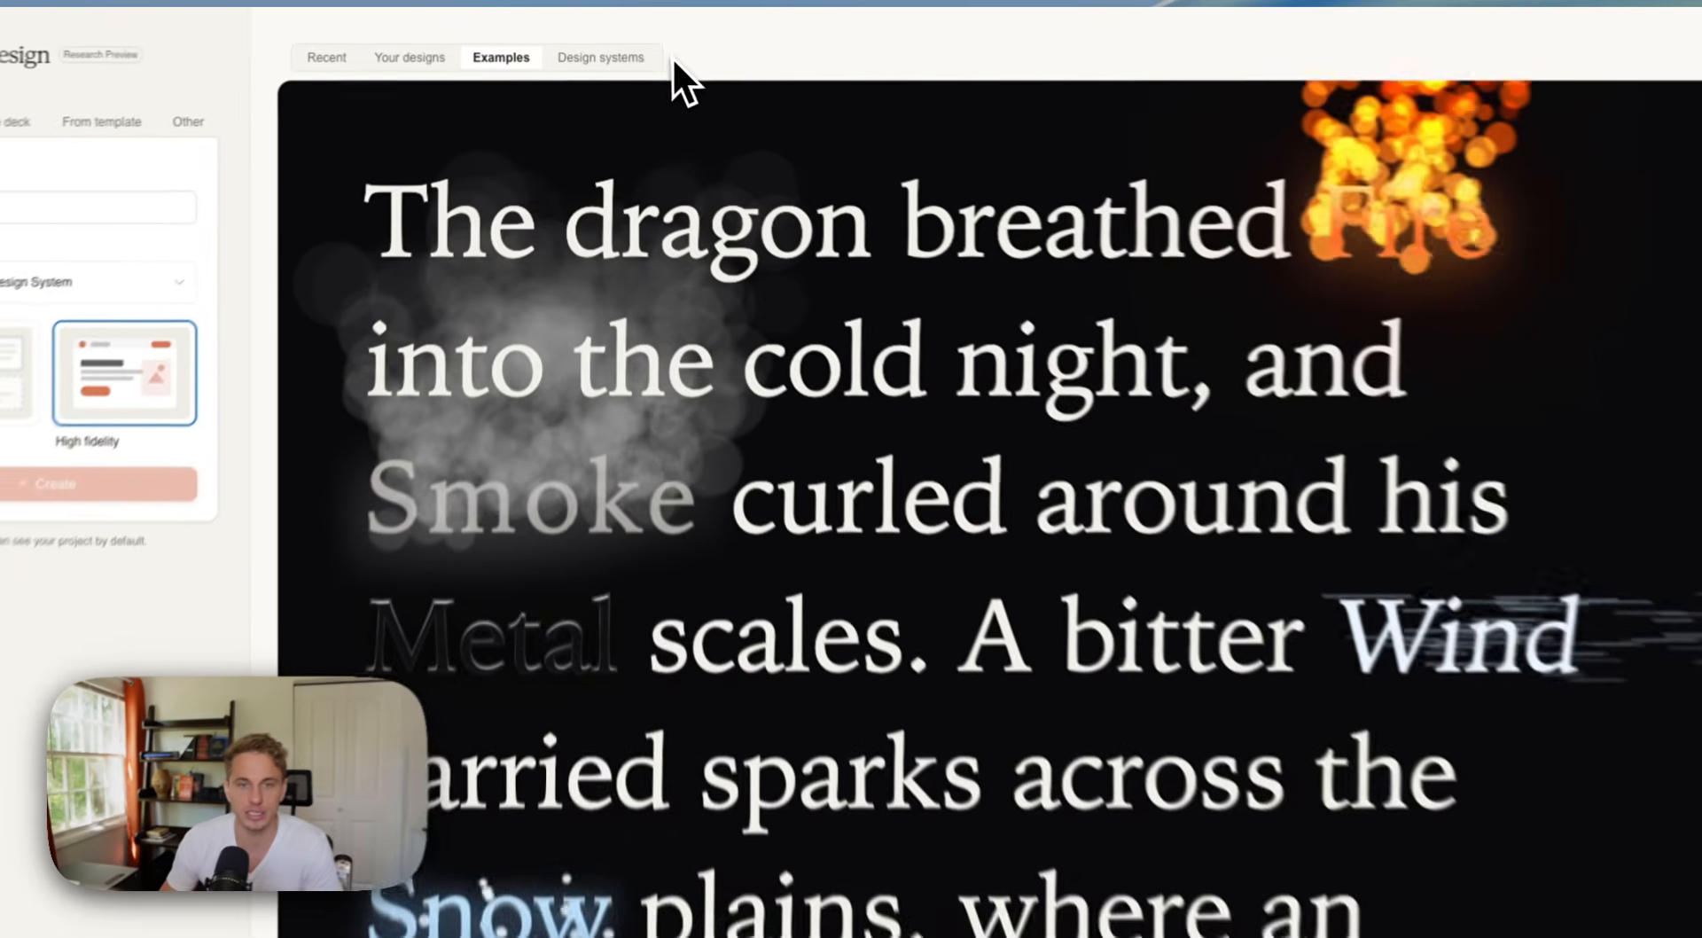
Start creating a new design system from the organization's list of design systems
left_click(640, 59)
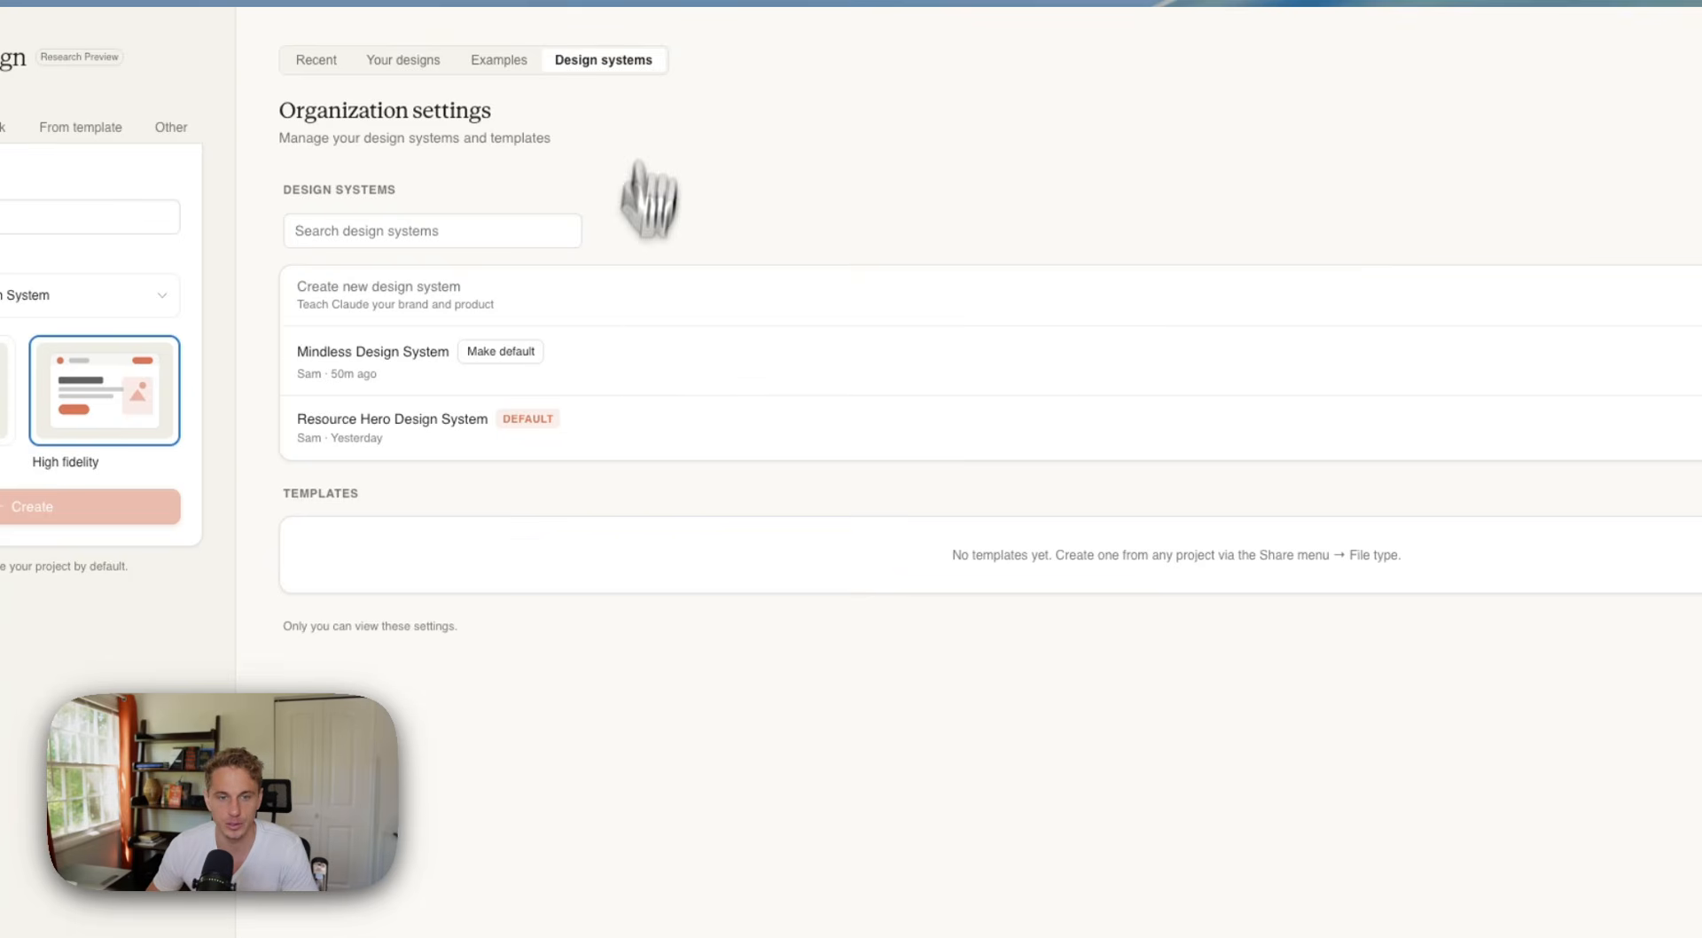
left_click(369, 354)
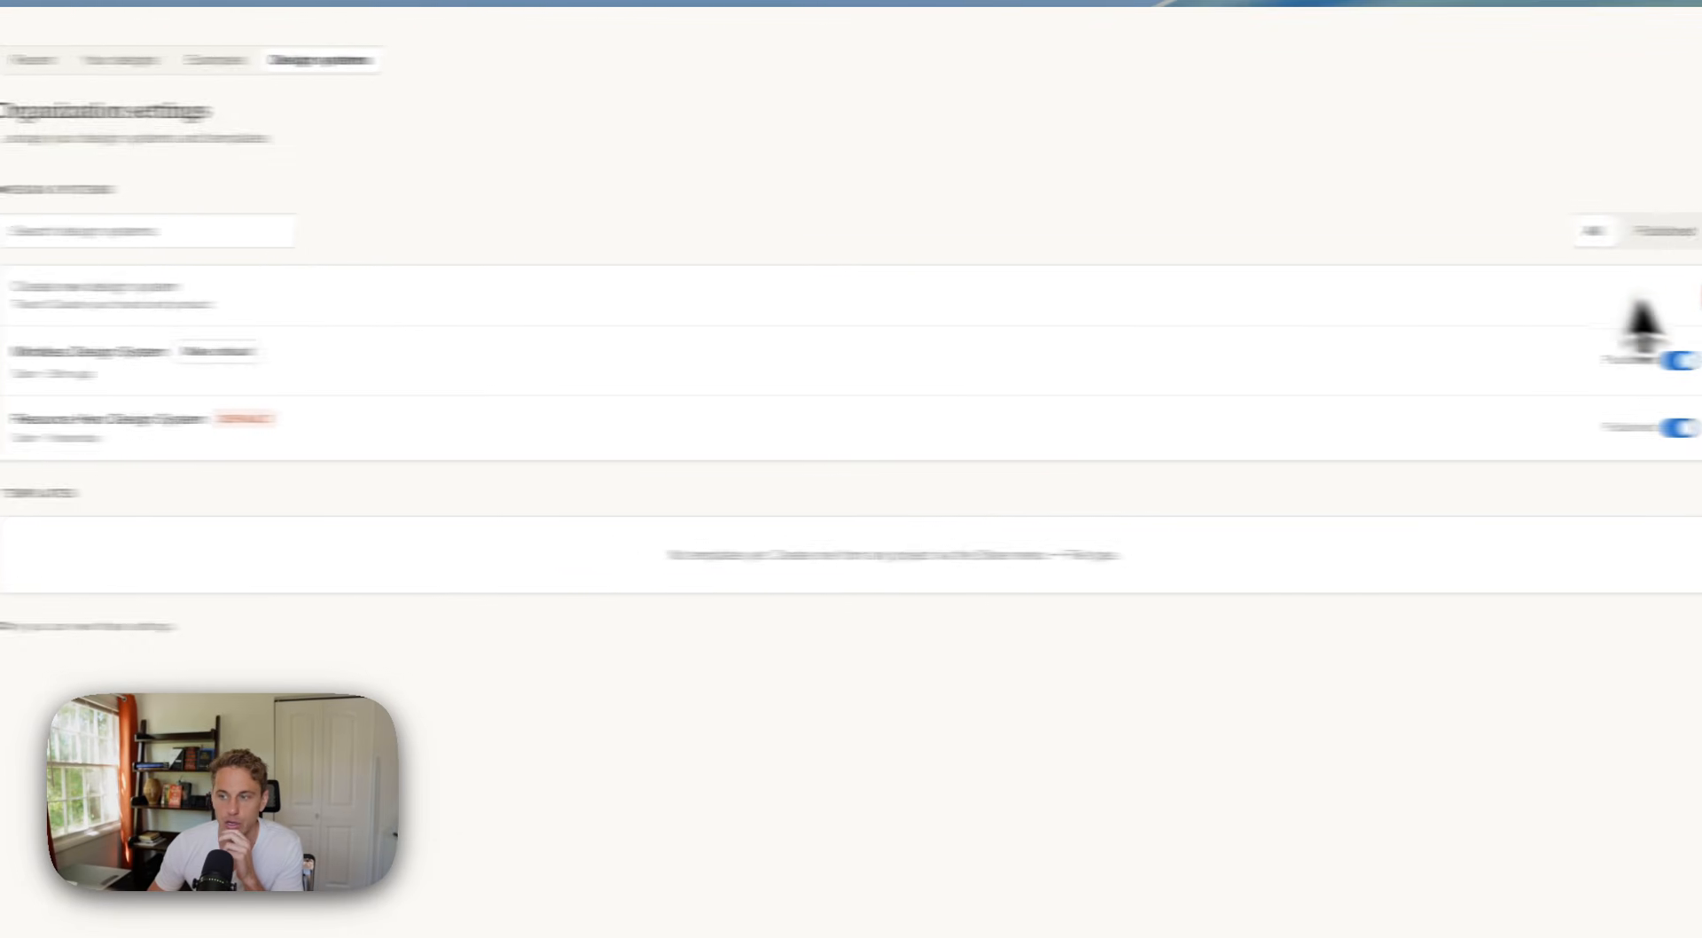
left_click(1607, 293)
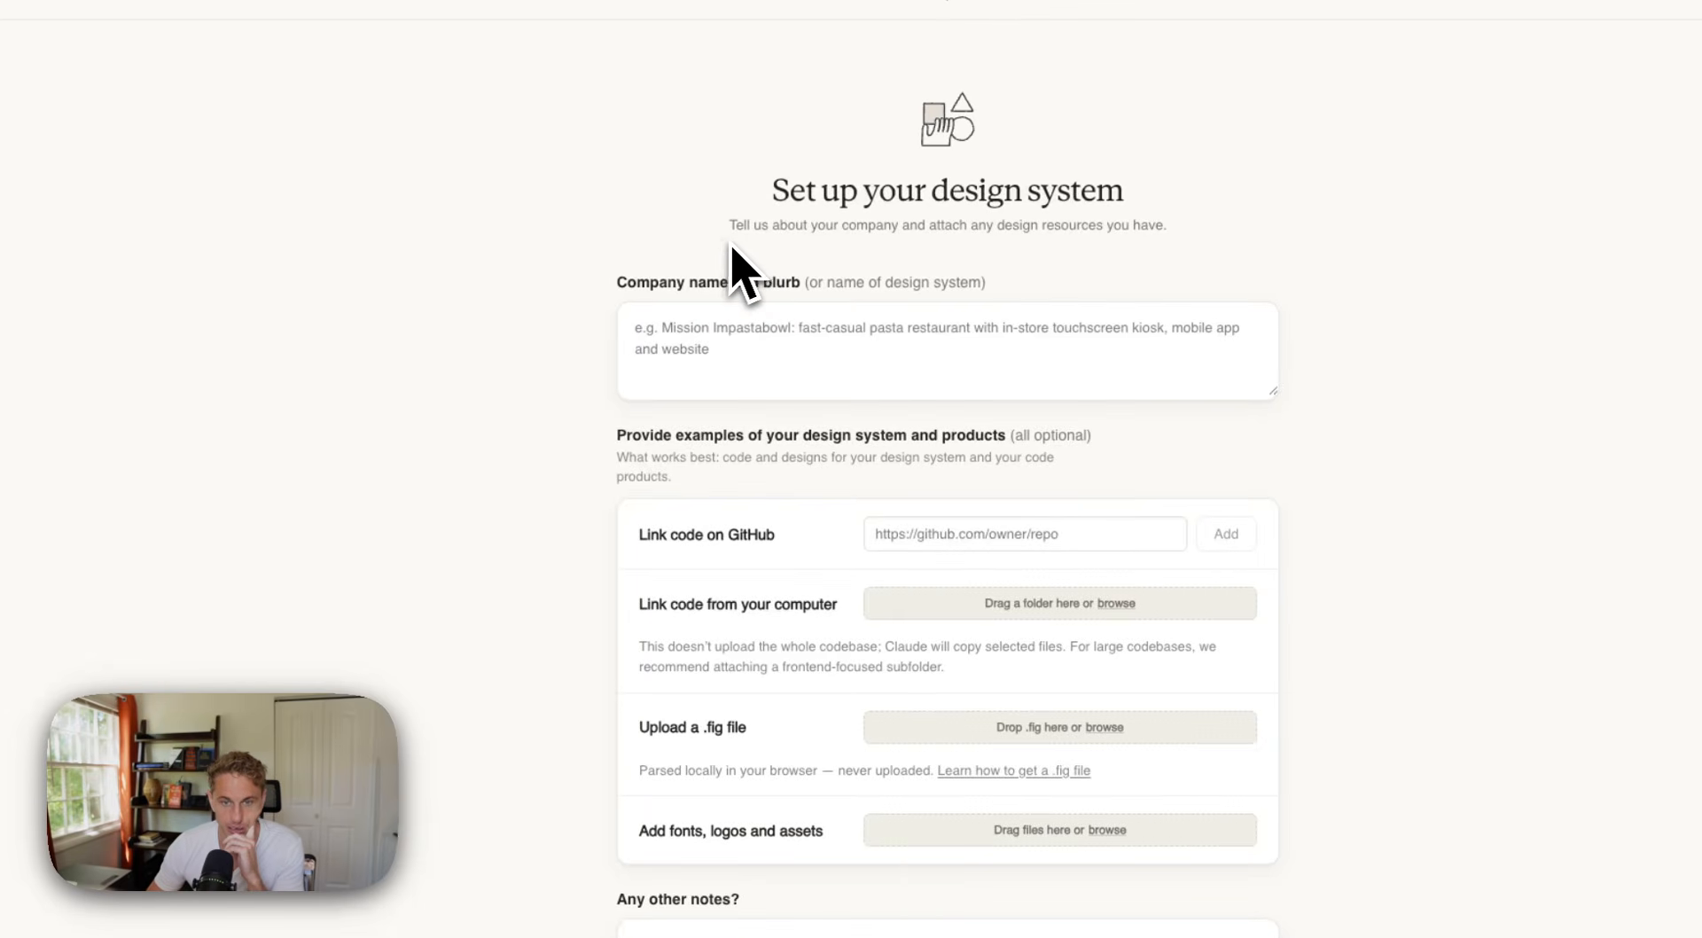
Examine the design system setup form, focusing on the company name and blurb and the additional notes
left_click_drag(616, 284, 812, 281)
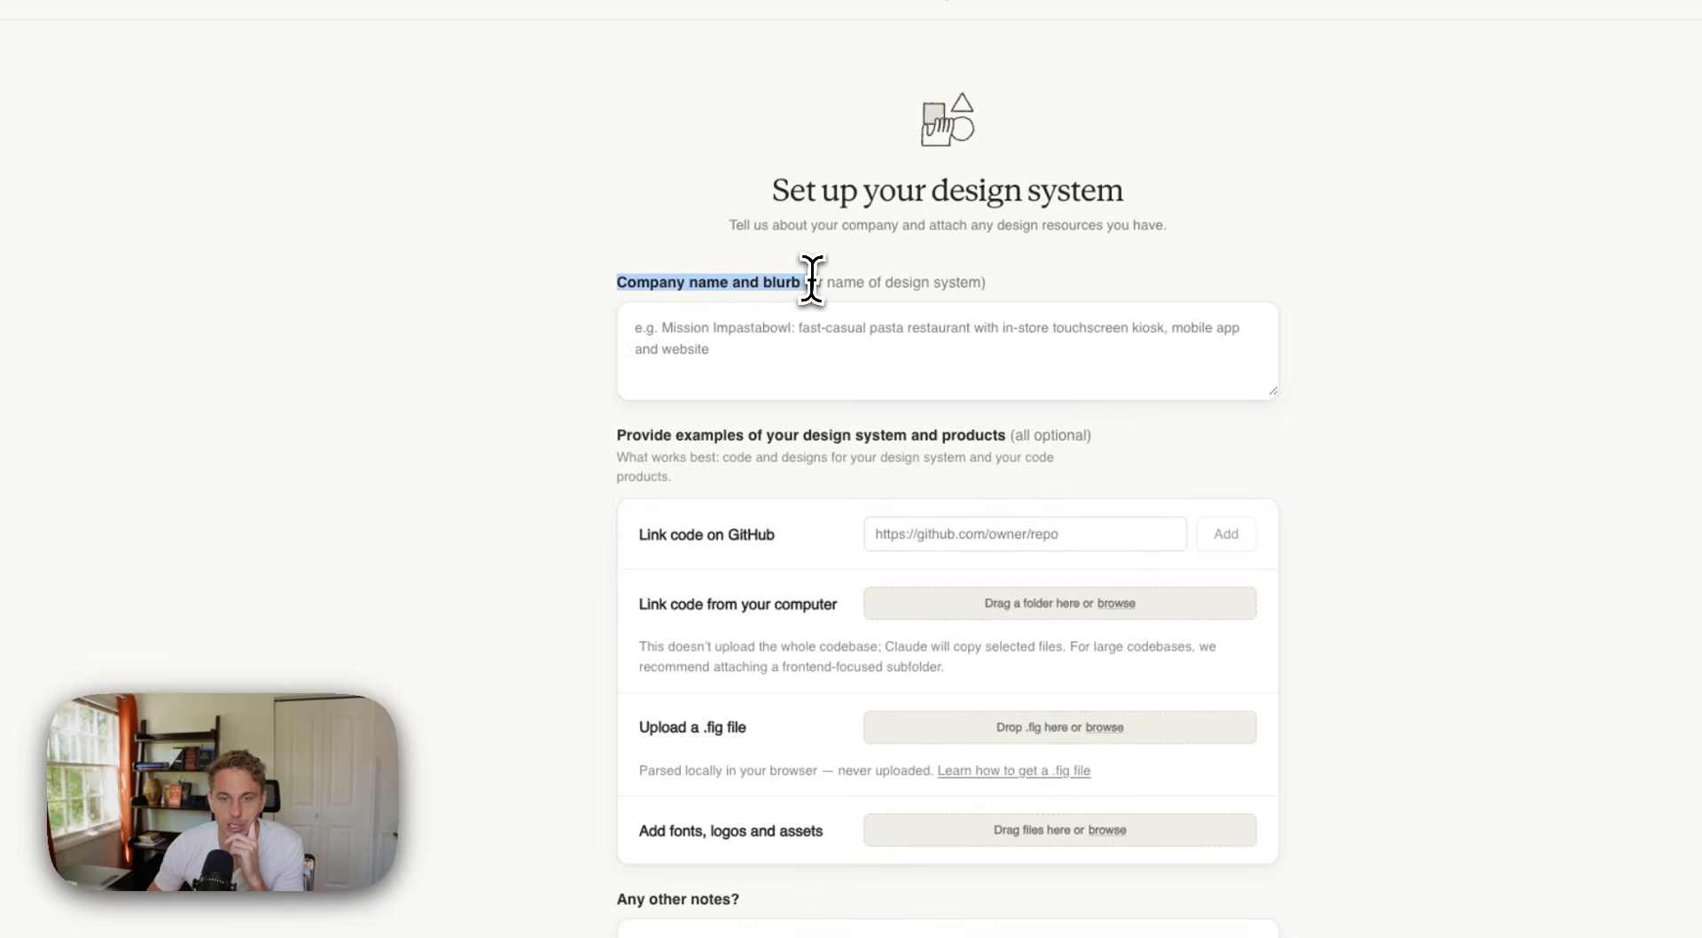
left_click(700, 356)
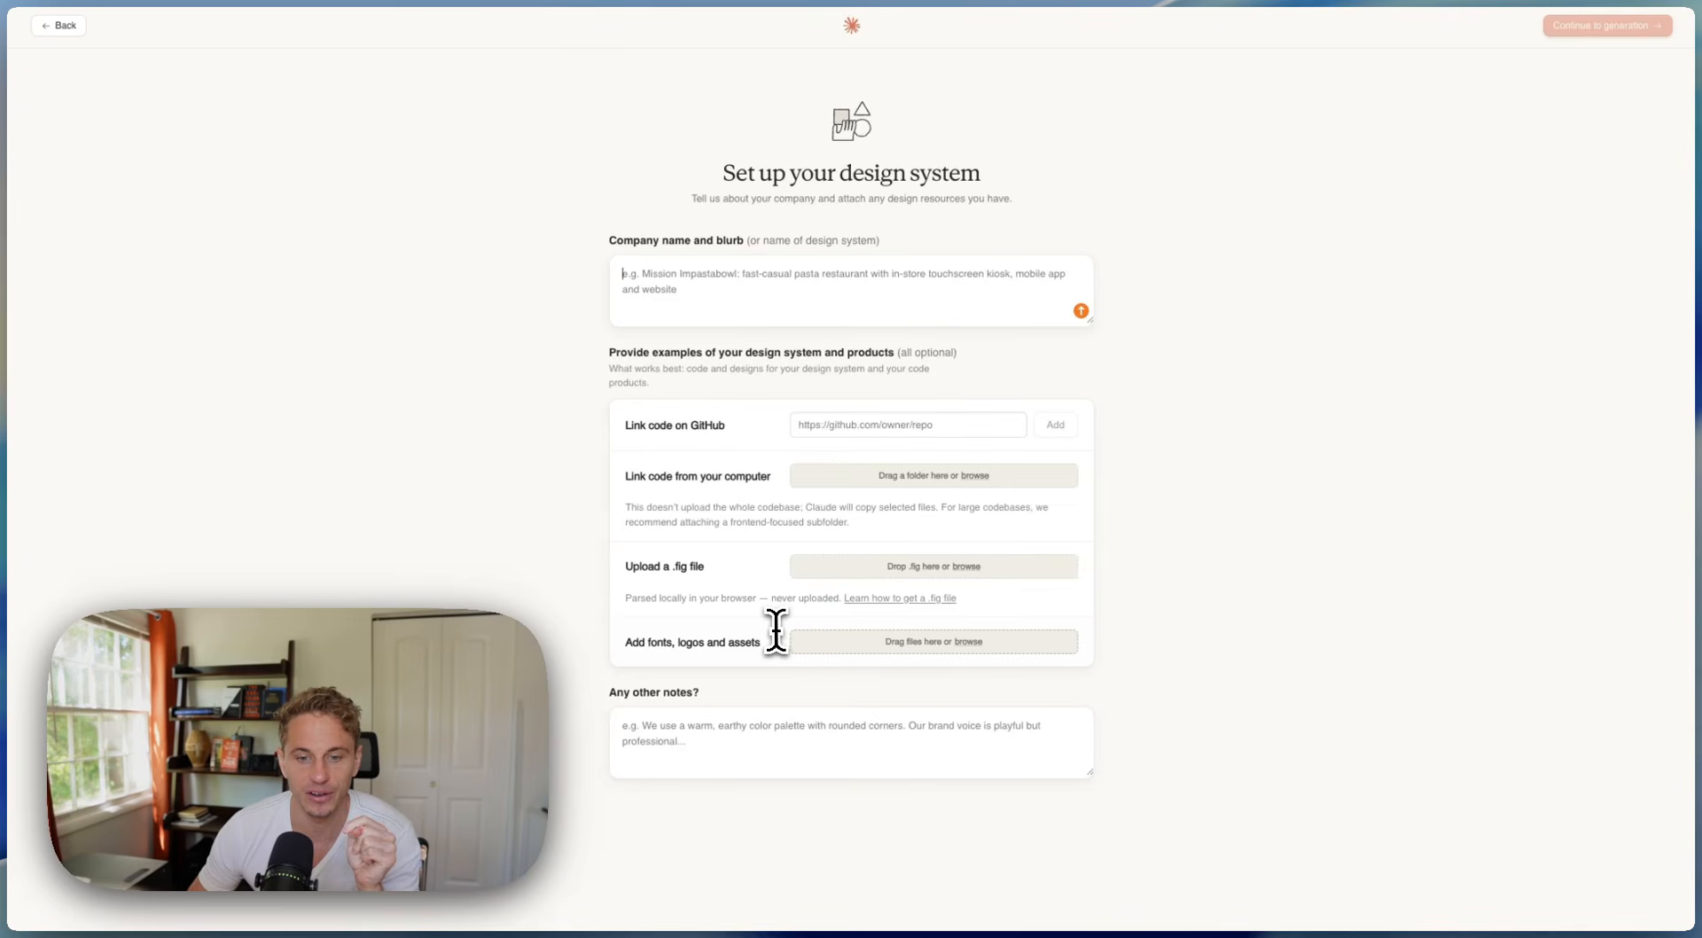
left_click(778, 736)
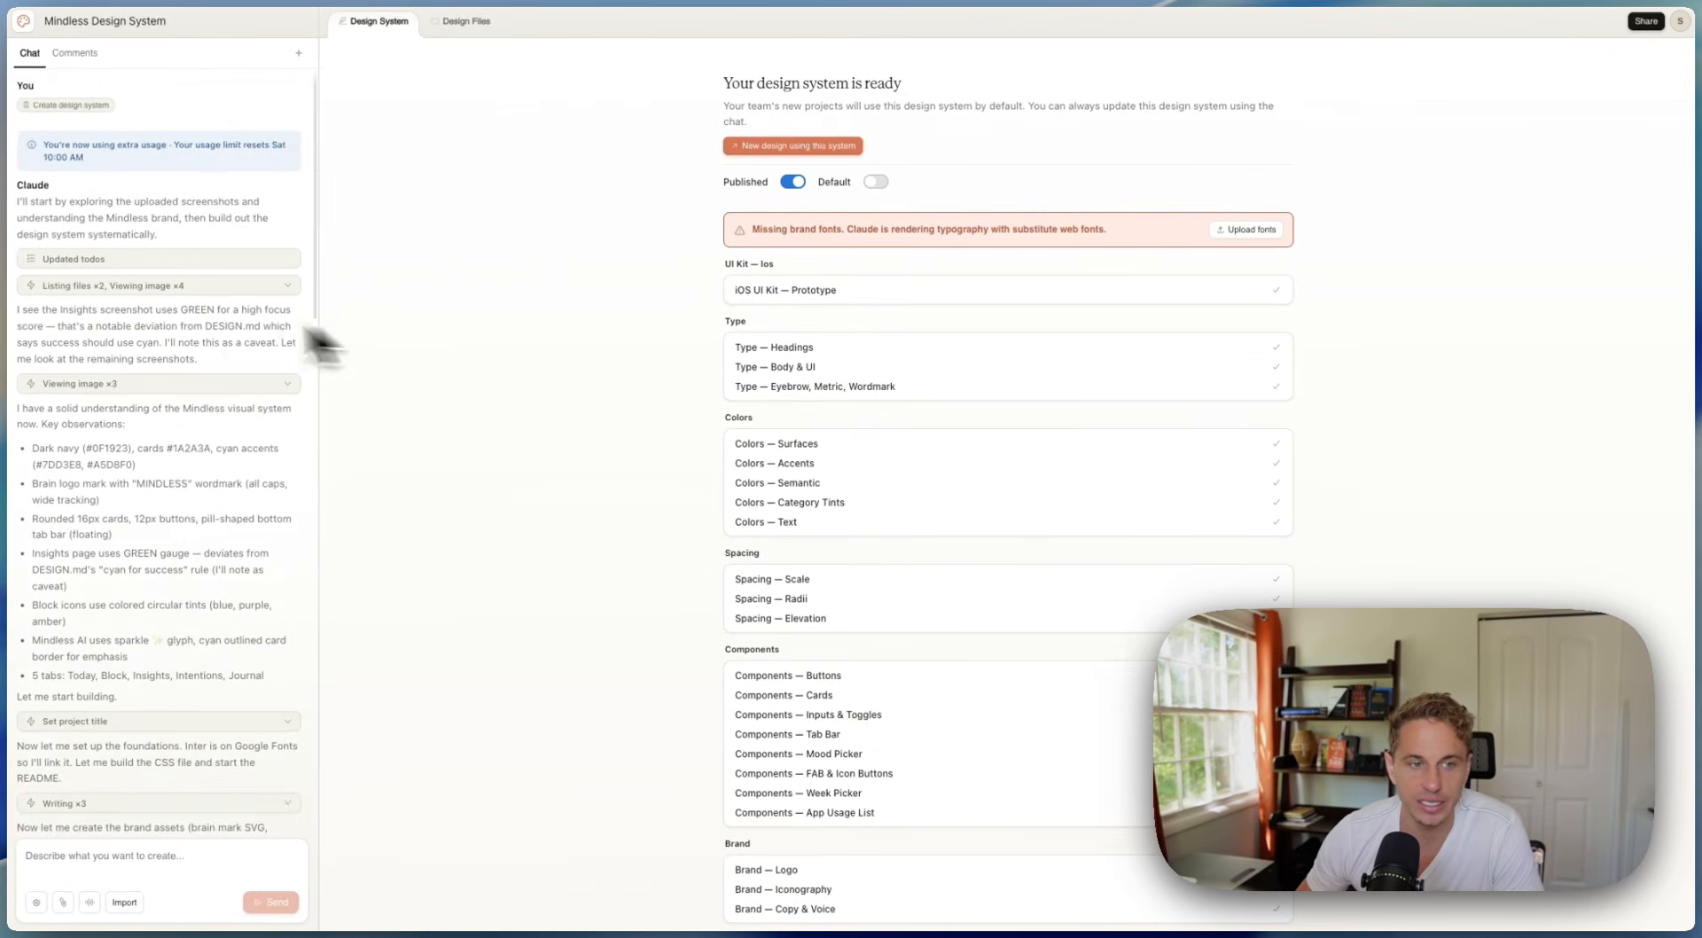
Read through the Mindless Design System chat, from Claude's key observations to the caveats and closing requests
scroll(171, 322, "down", 5)
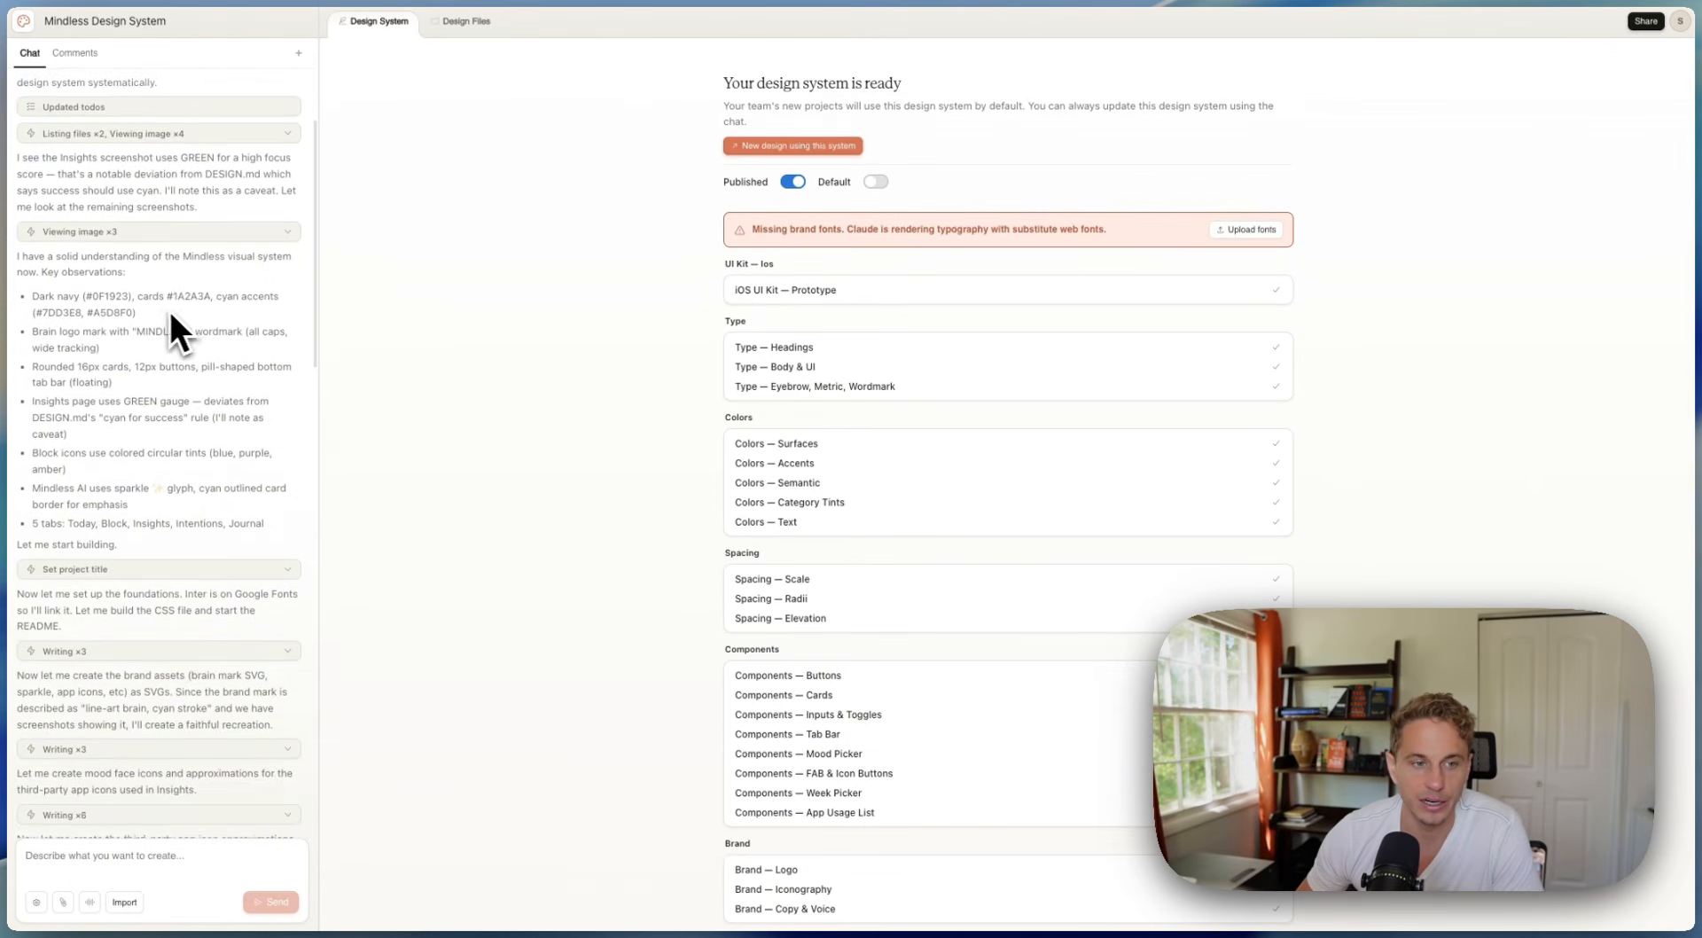
scroll(183, 312, "down", 15)
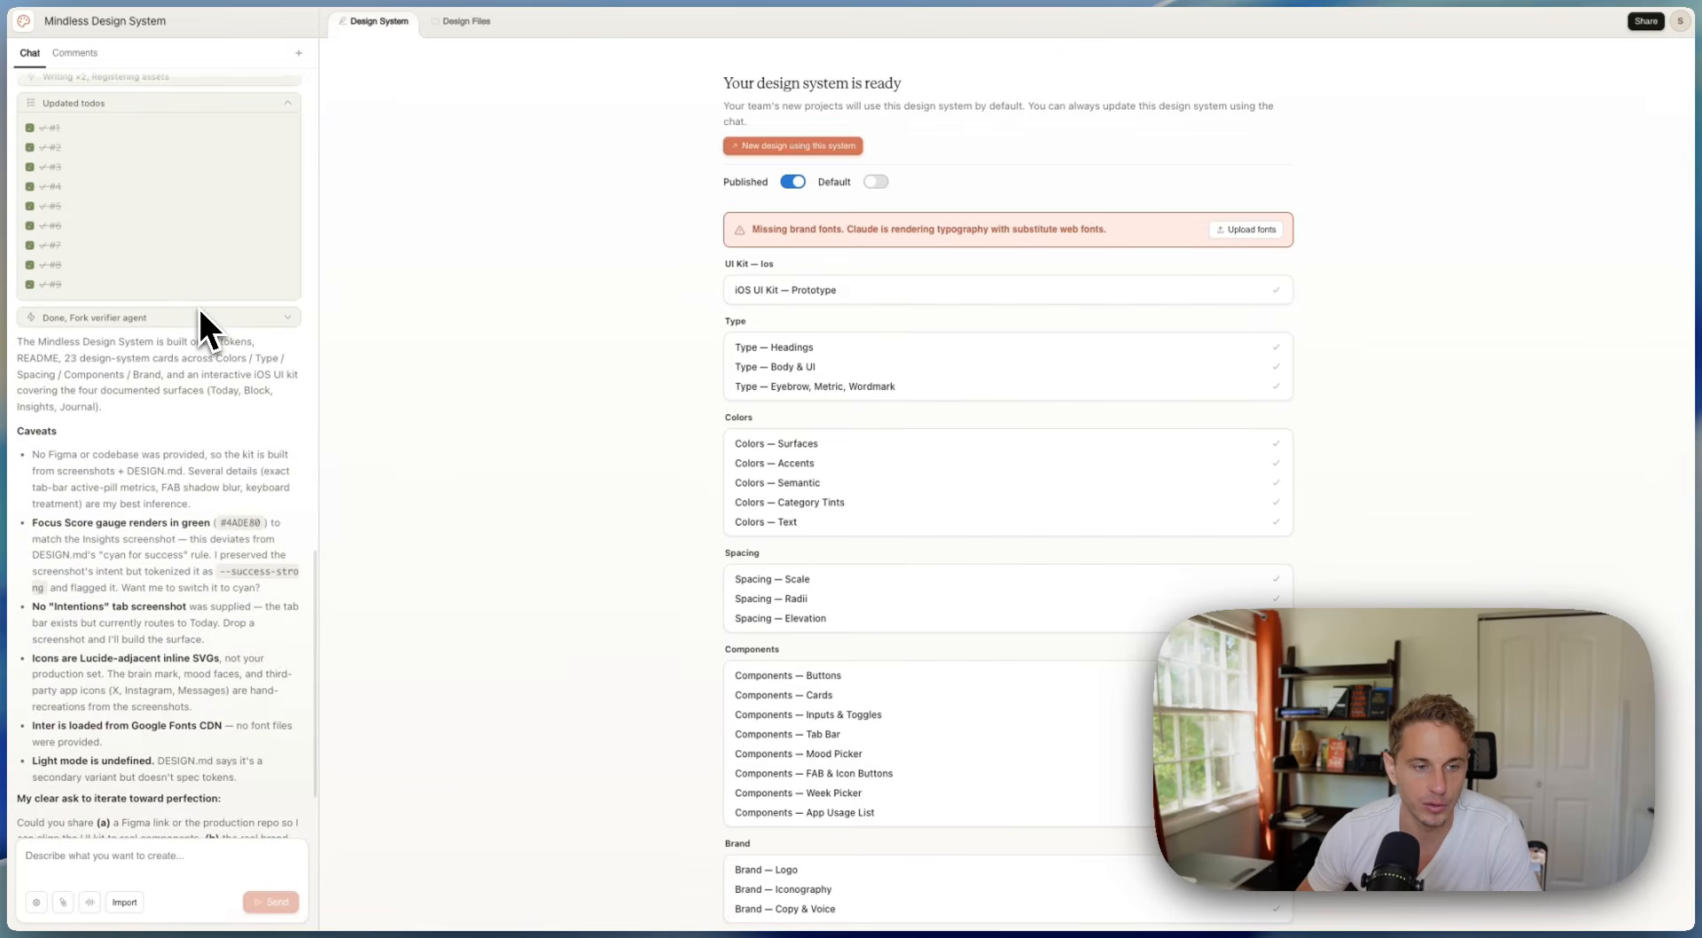
scroll(205, 303, "up", 3)
scroll(206, 309, "down", 4)
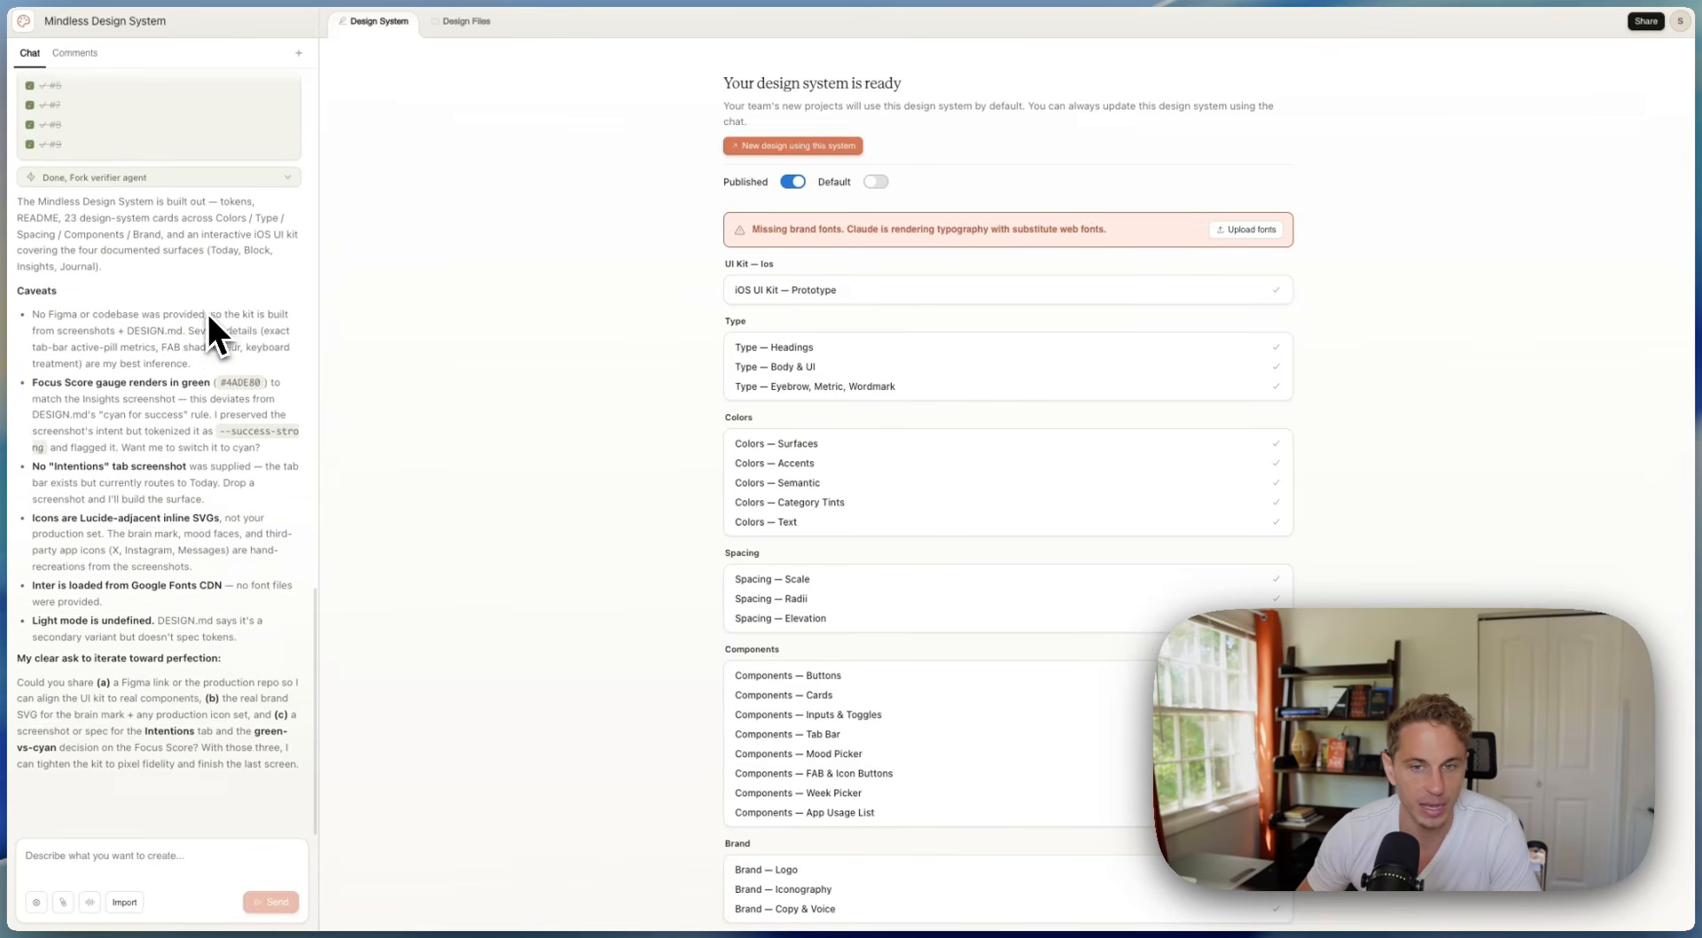
scroll(213, 311, "up", 5)
scroll(231, 314, "down", 5)
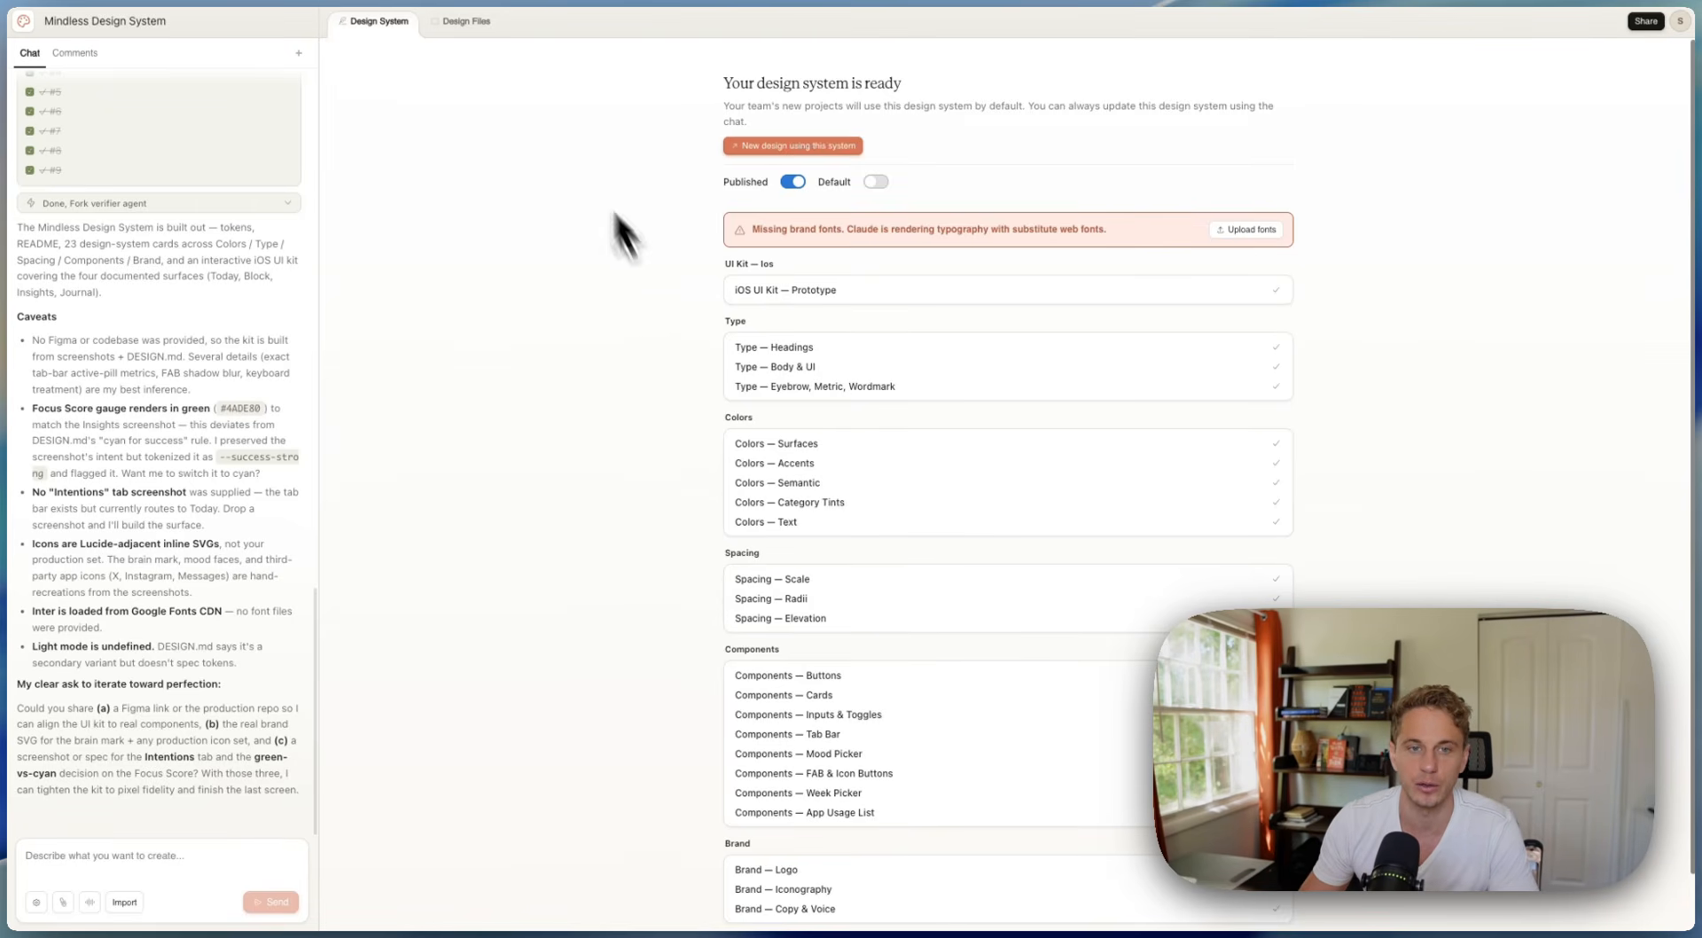
Look over the Mindless project's design files, return to its design system overview, and go back to the start of the chat
left_click(467, 20)
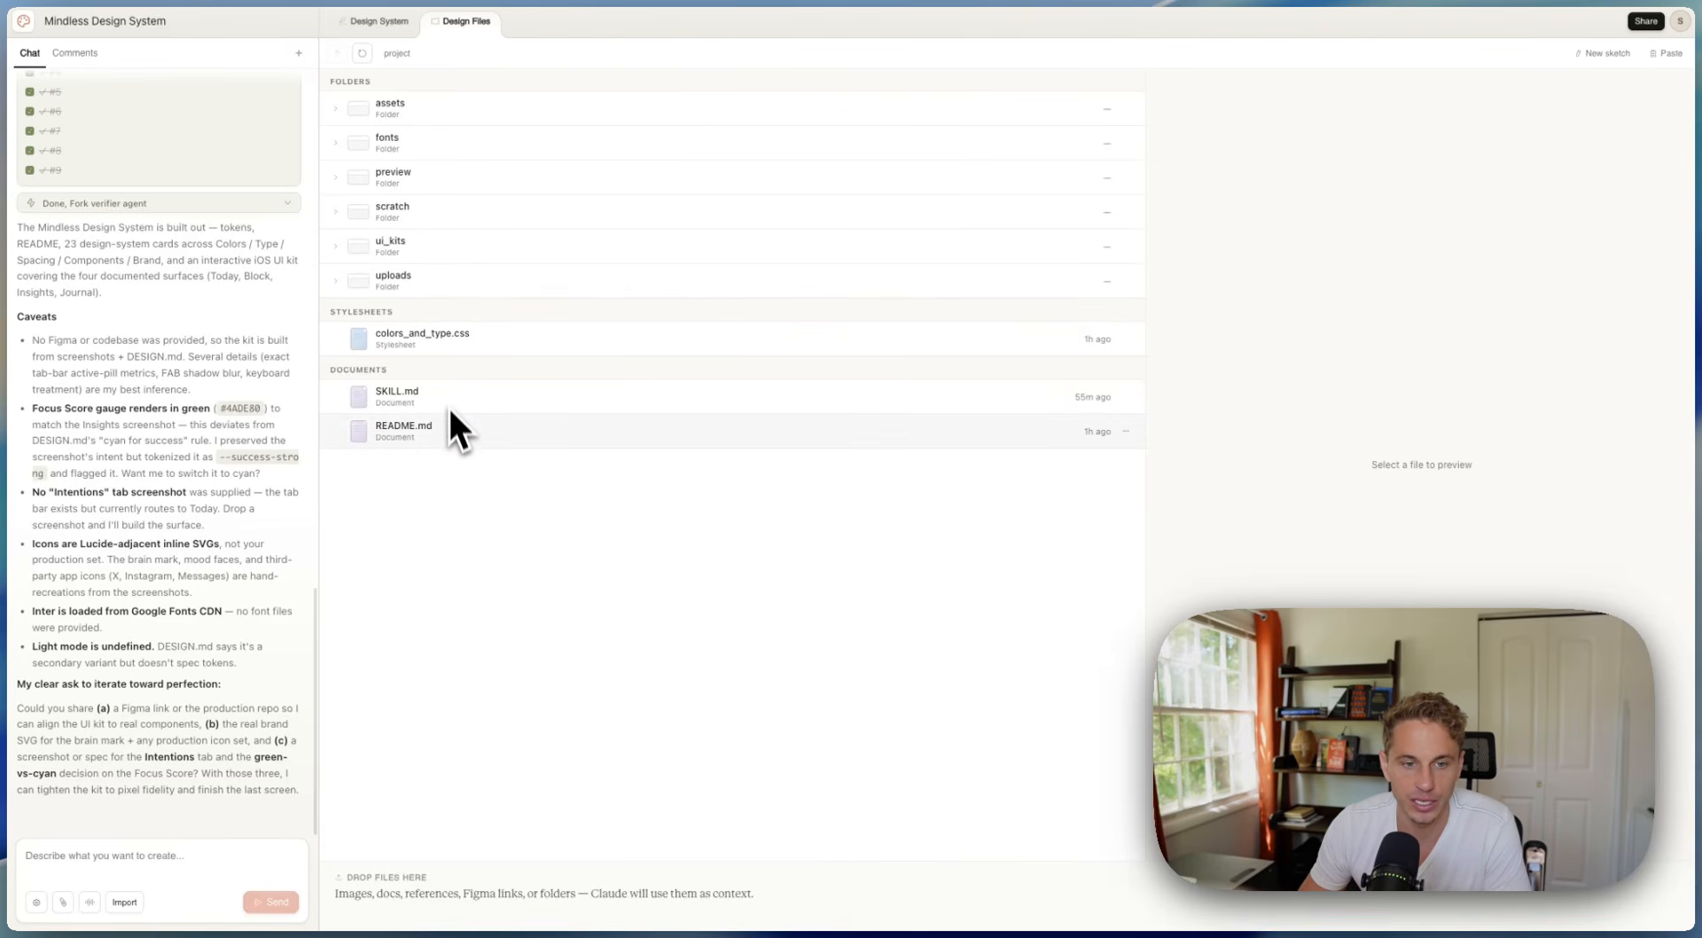
left_click(386, 24)
left_click(462, 32)
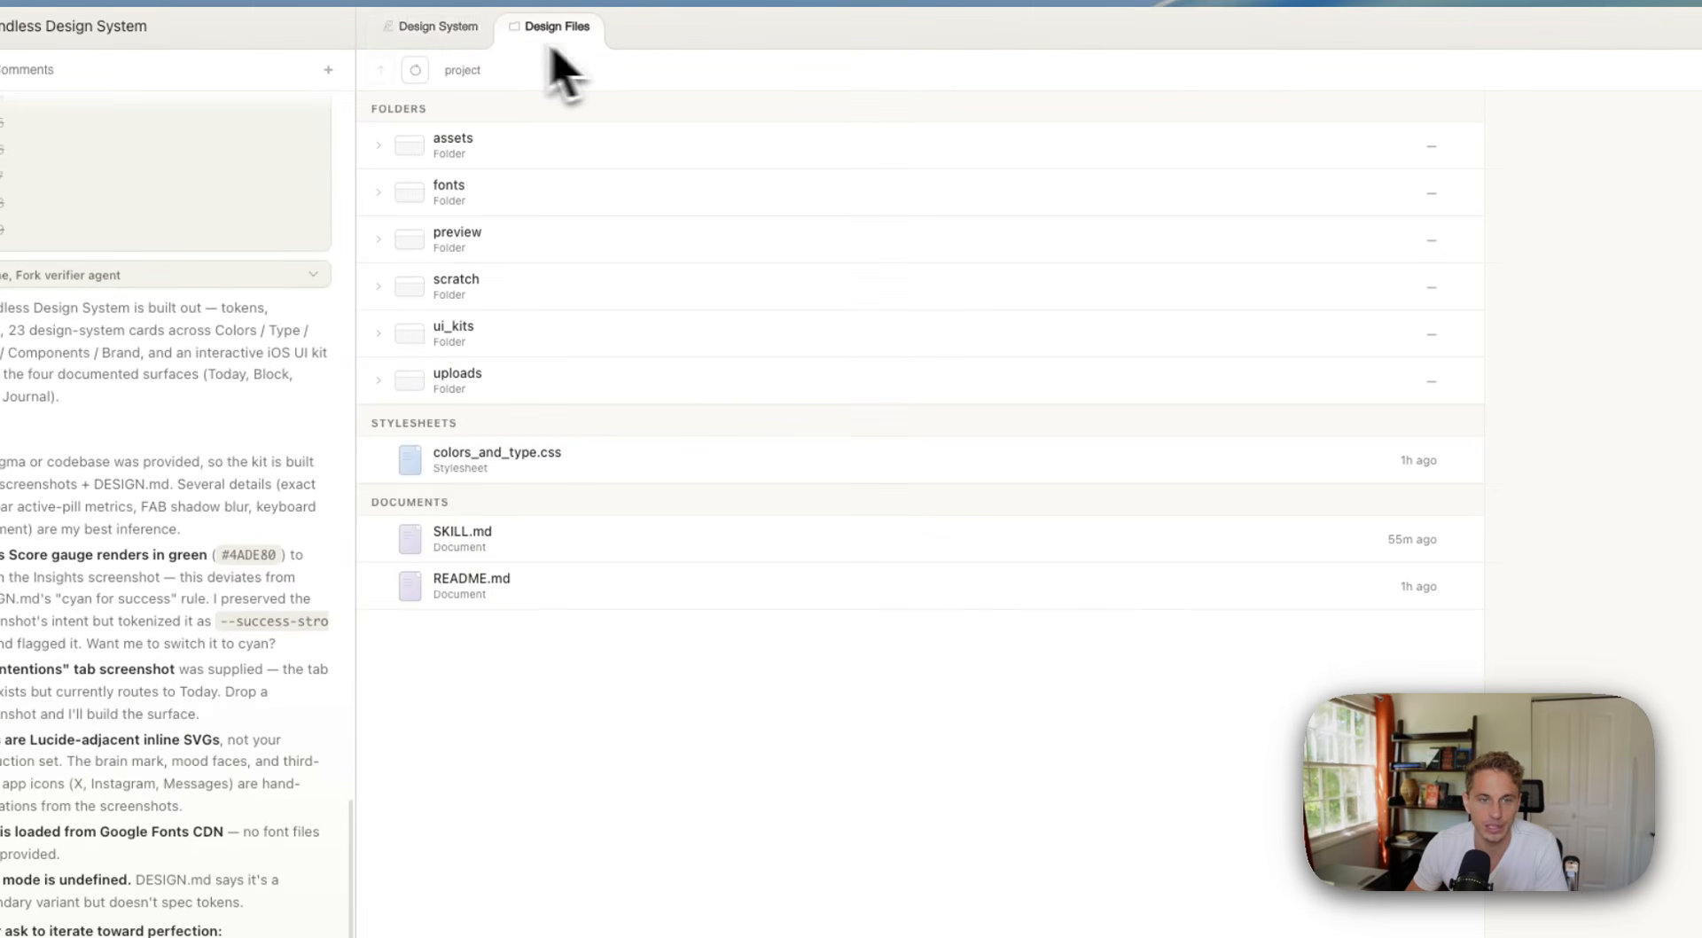
left_click(459, 33)
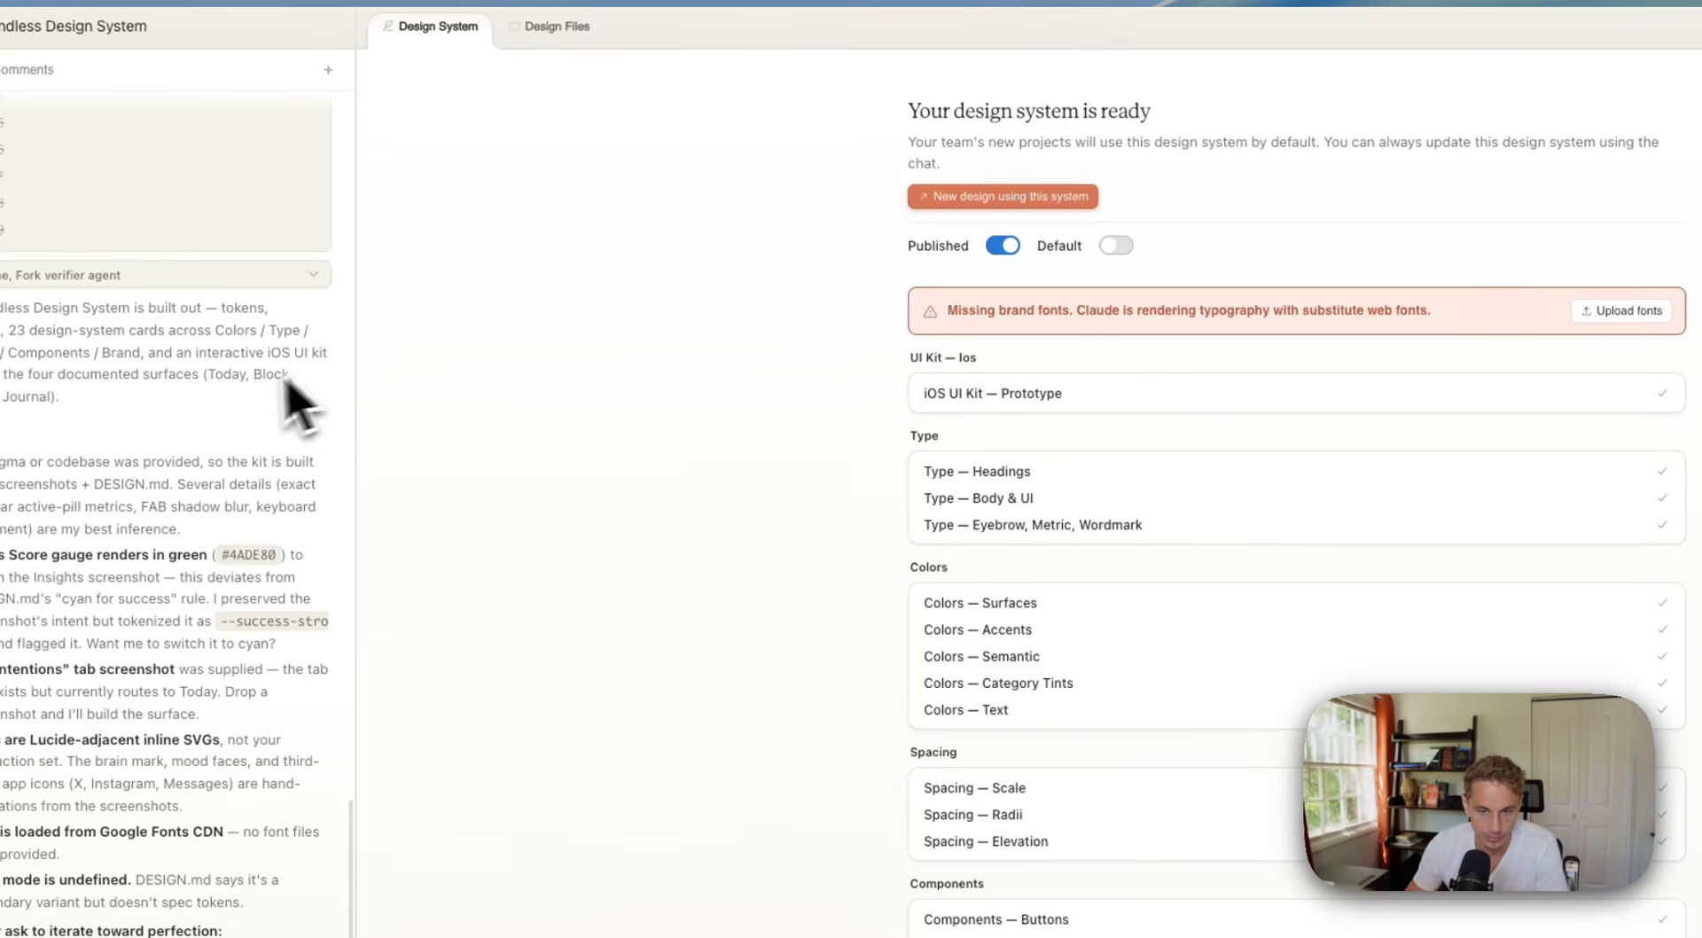
scroll(266, 408, "up", 10)
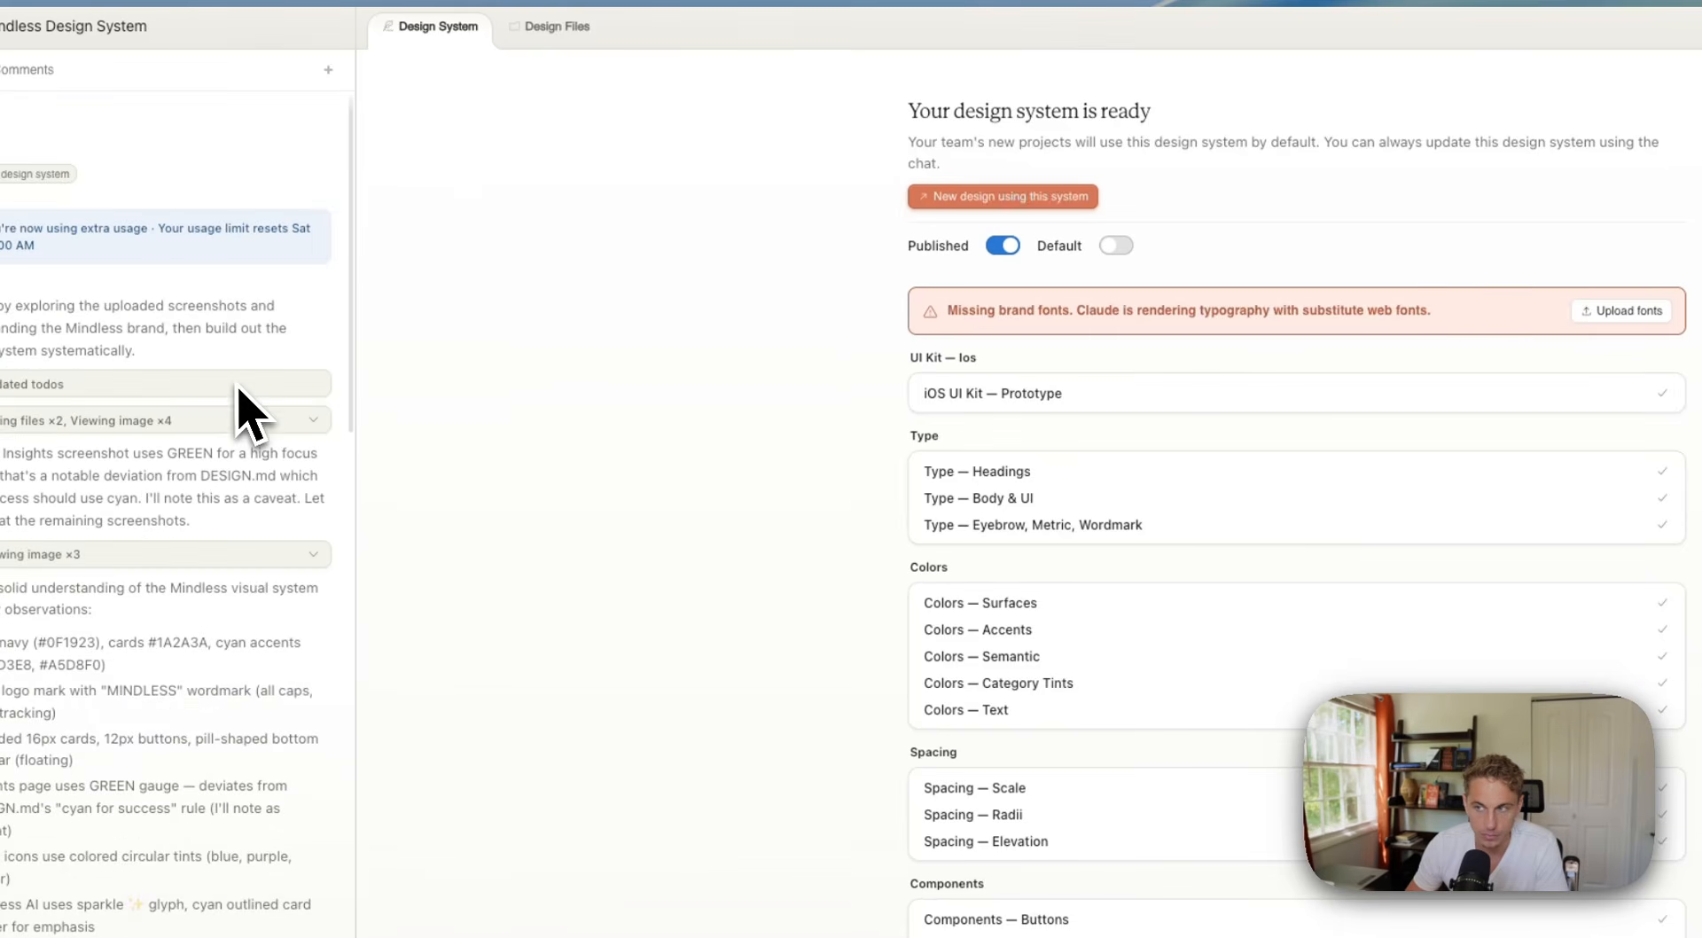
Start a new design from the finished design system and choose Mindless Design System for the new prototype
left_click(1009, 197)
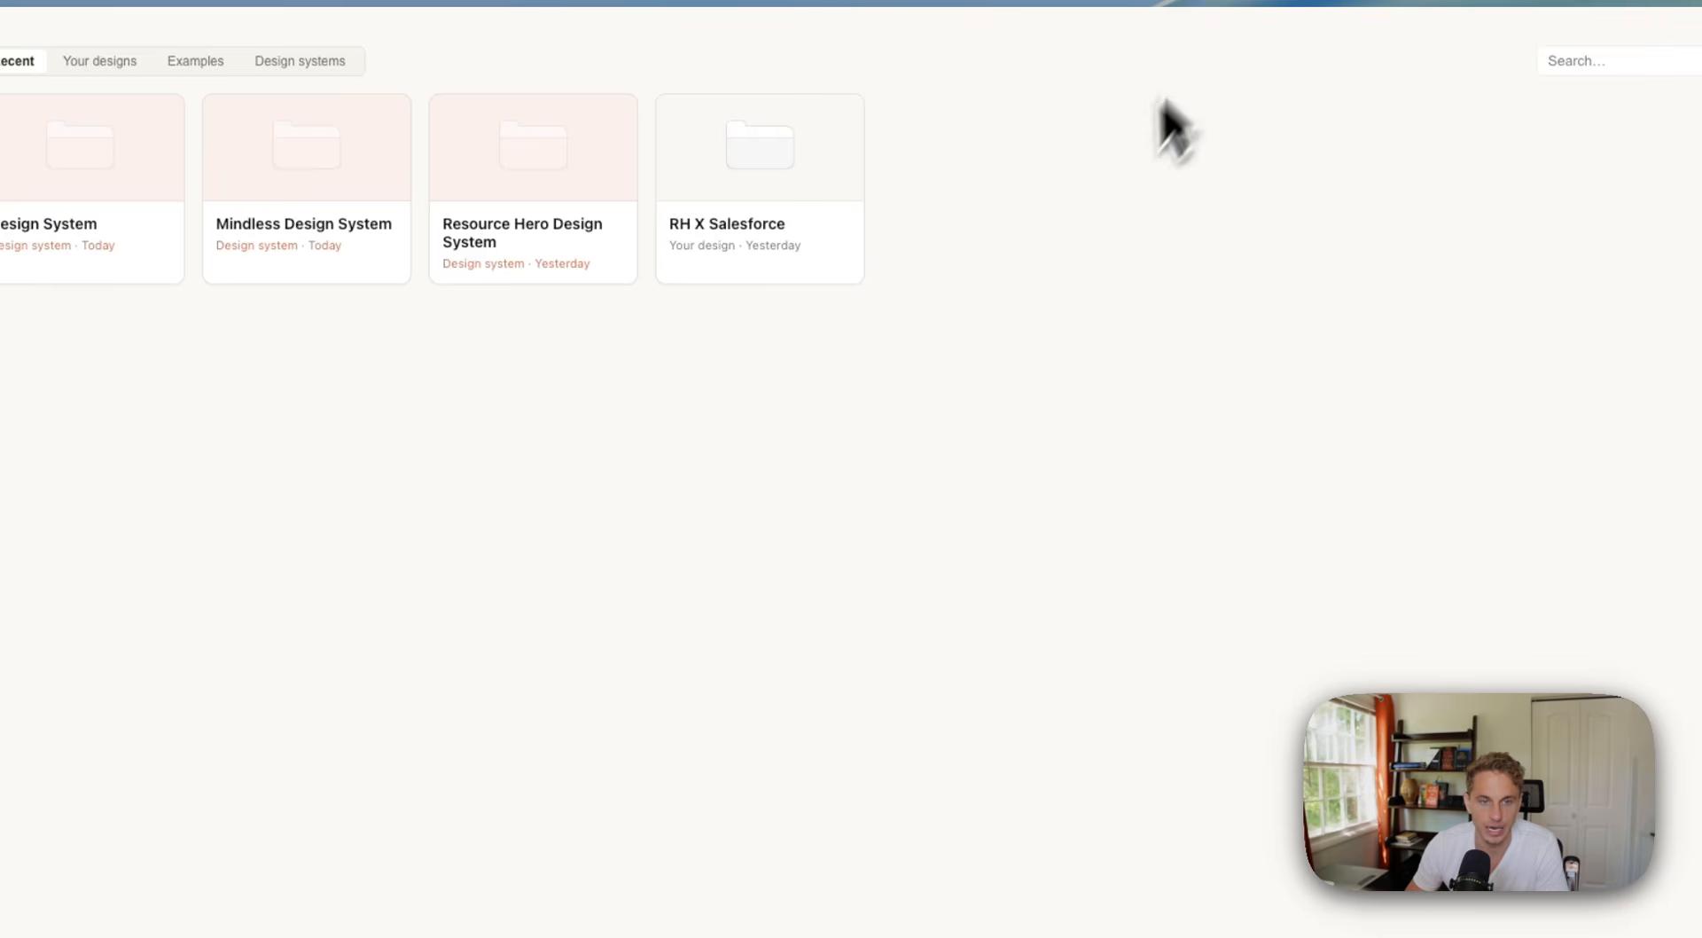
left_click(347, 297)
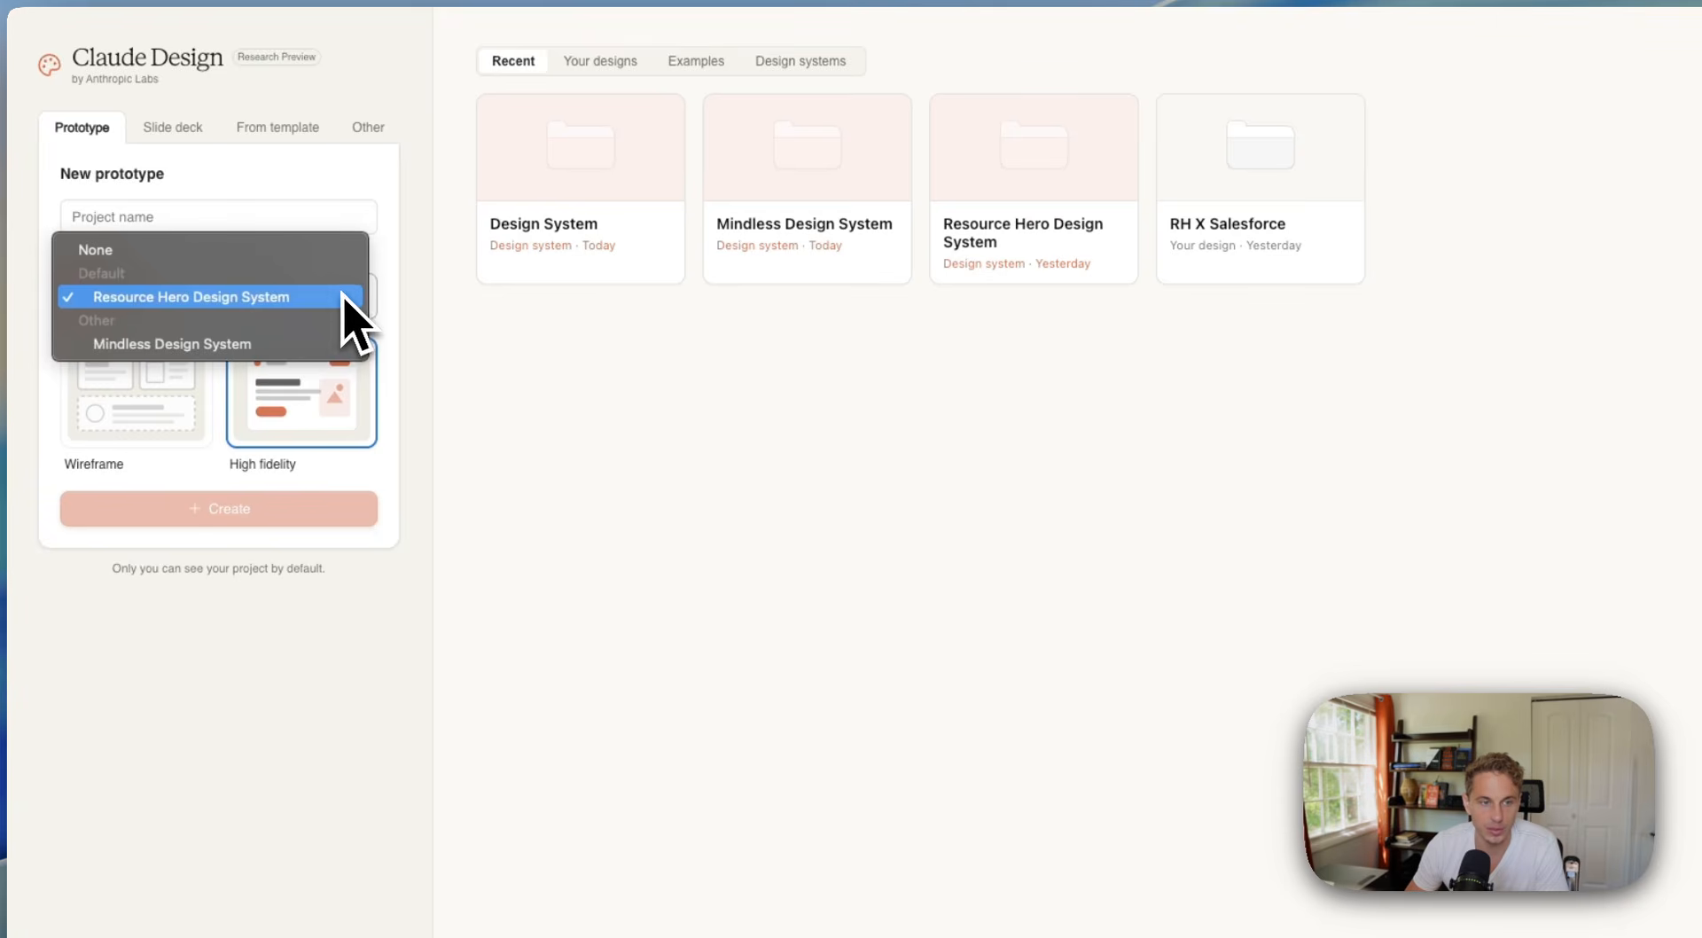
left_click(236, 344)
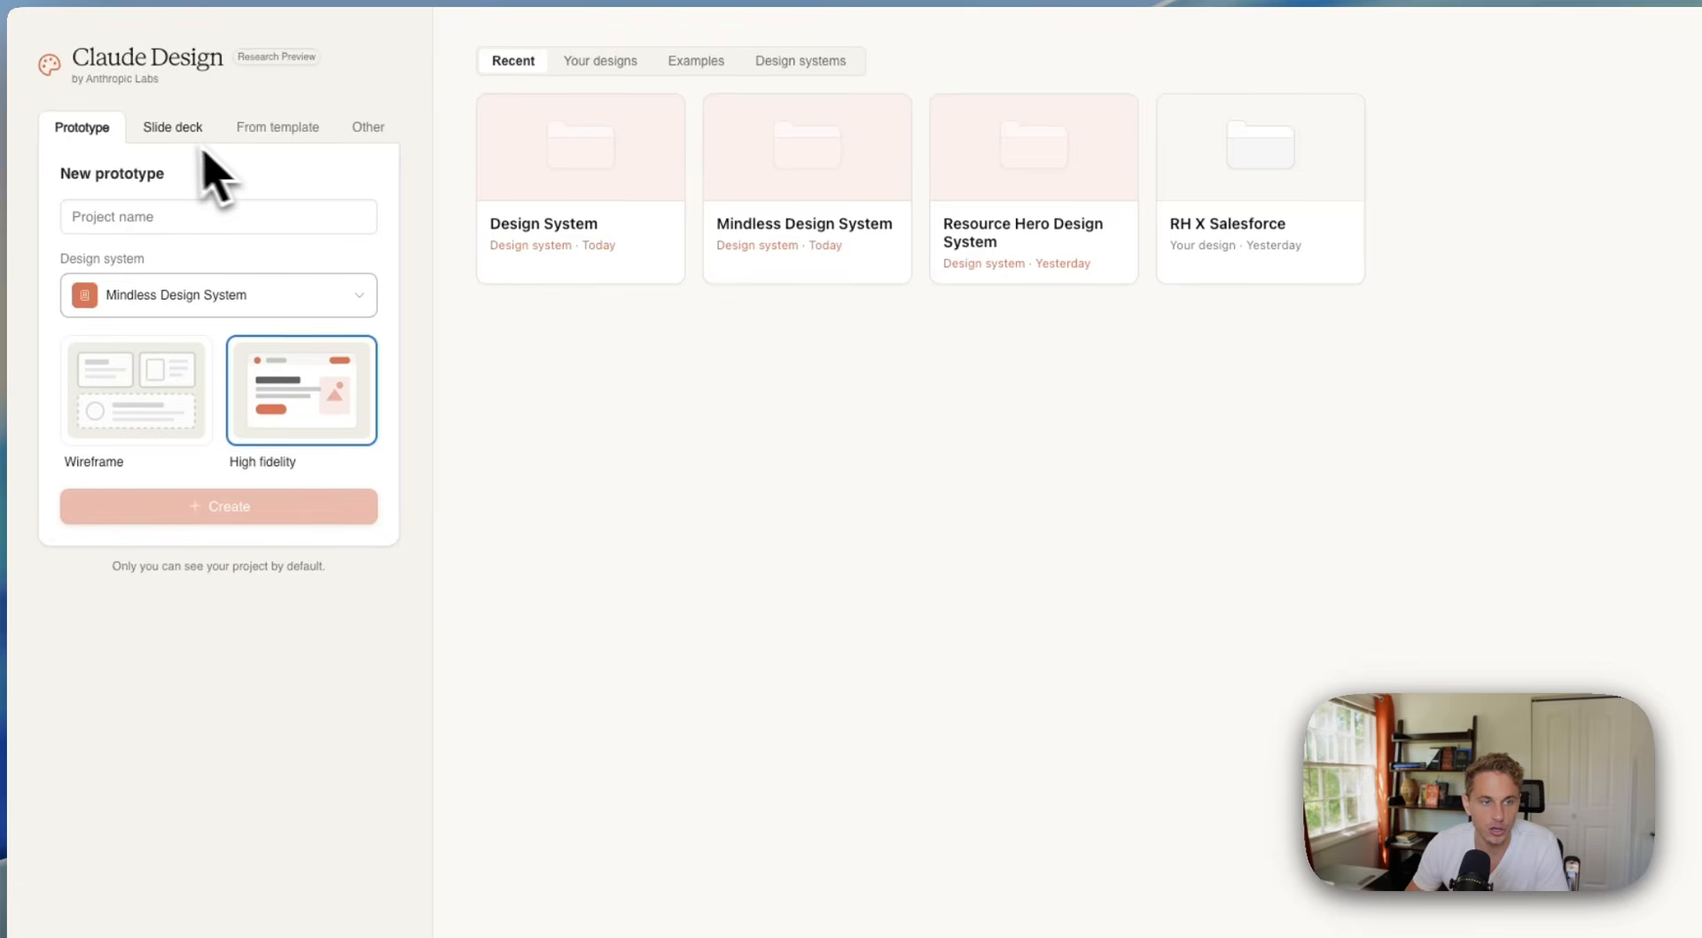
Examine the setup options for slide decks, the Animation template and other projects, ending back at the new prototype options
left_click(160, 119)
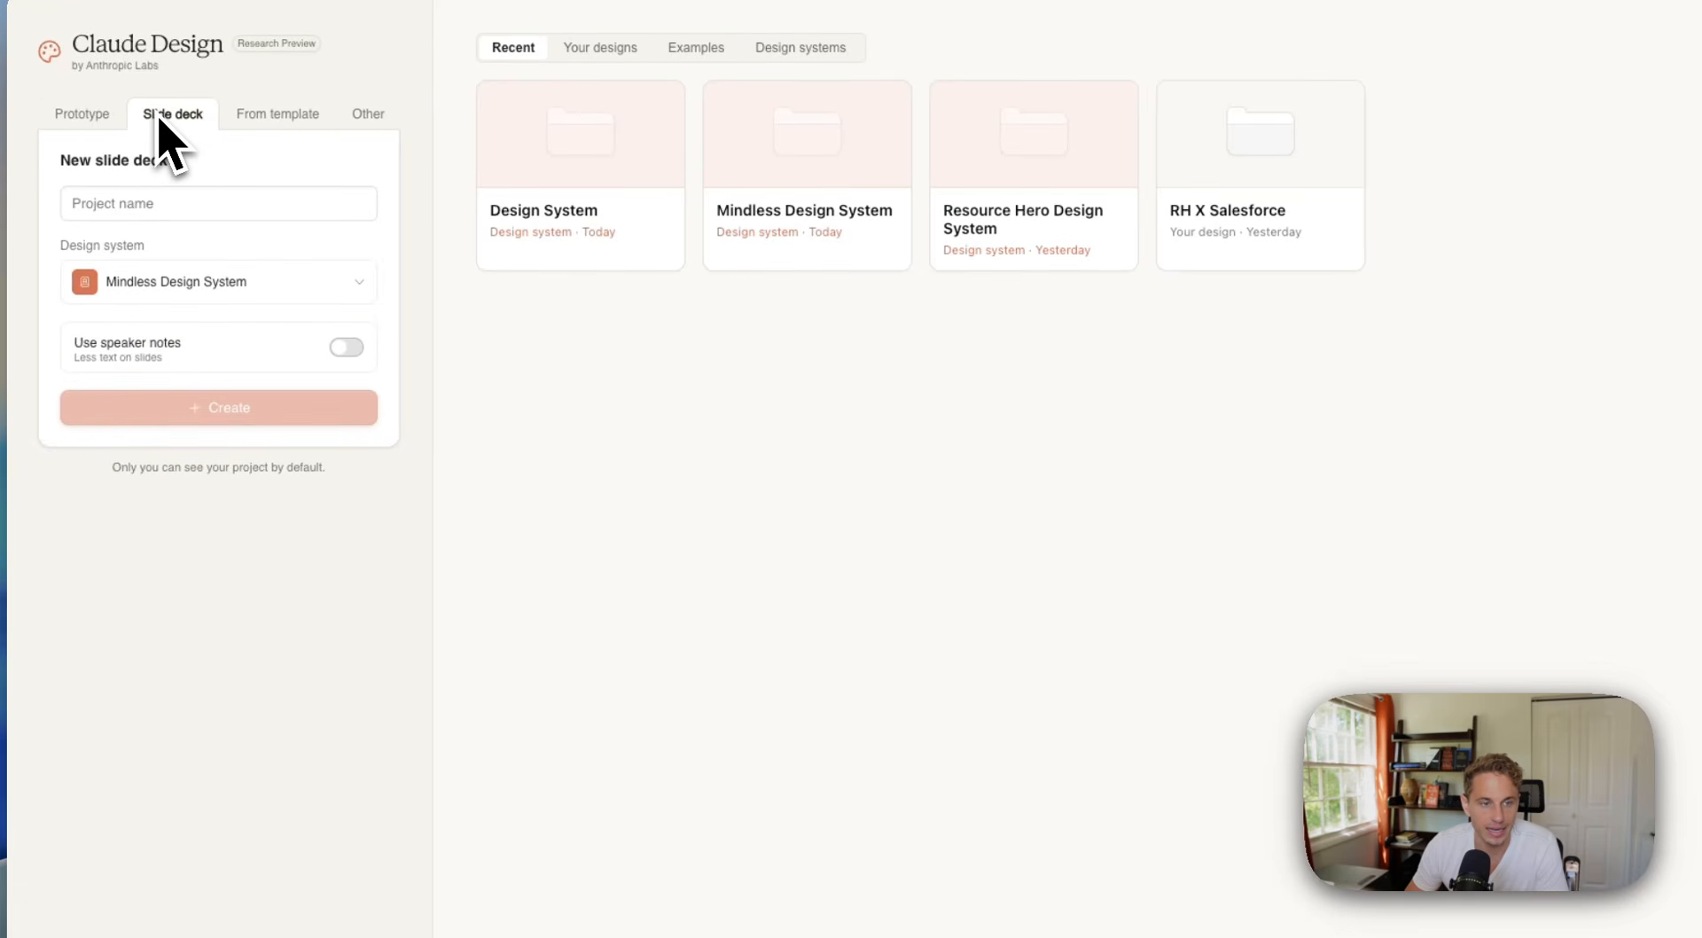
left_click(264, 124)
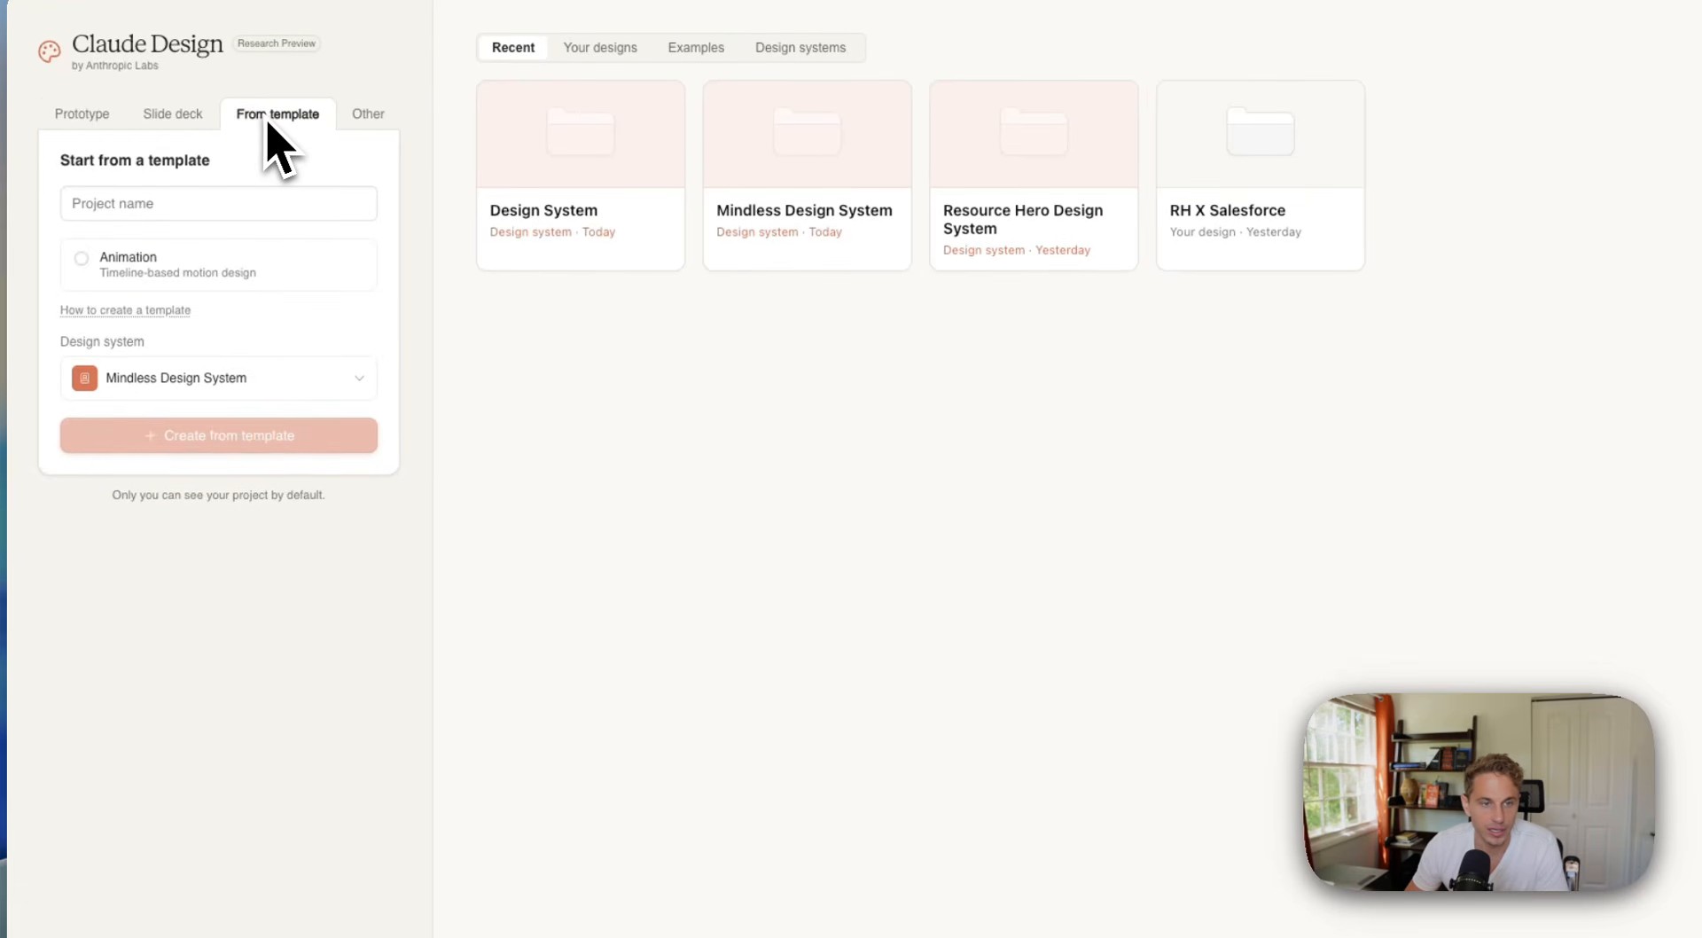
left_click(85, 263)
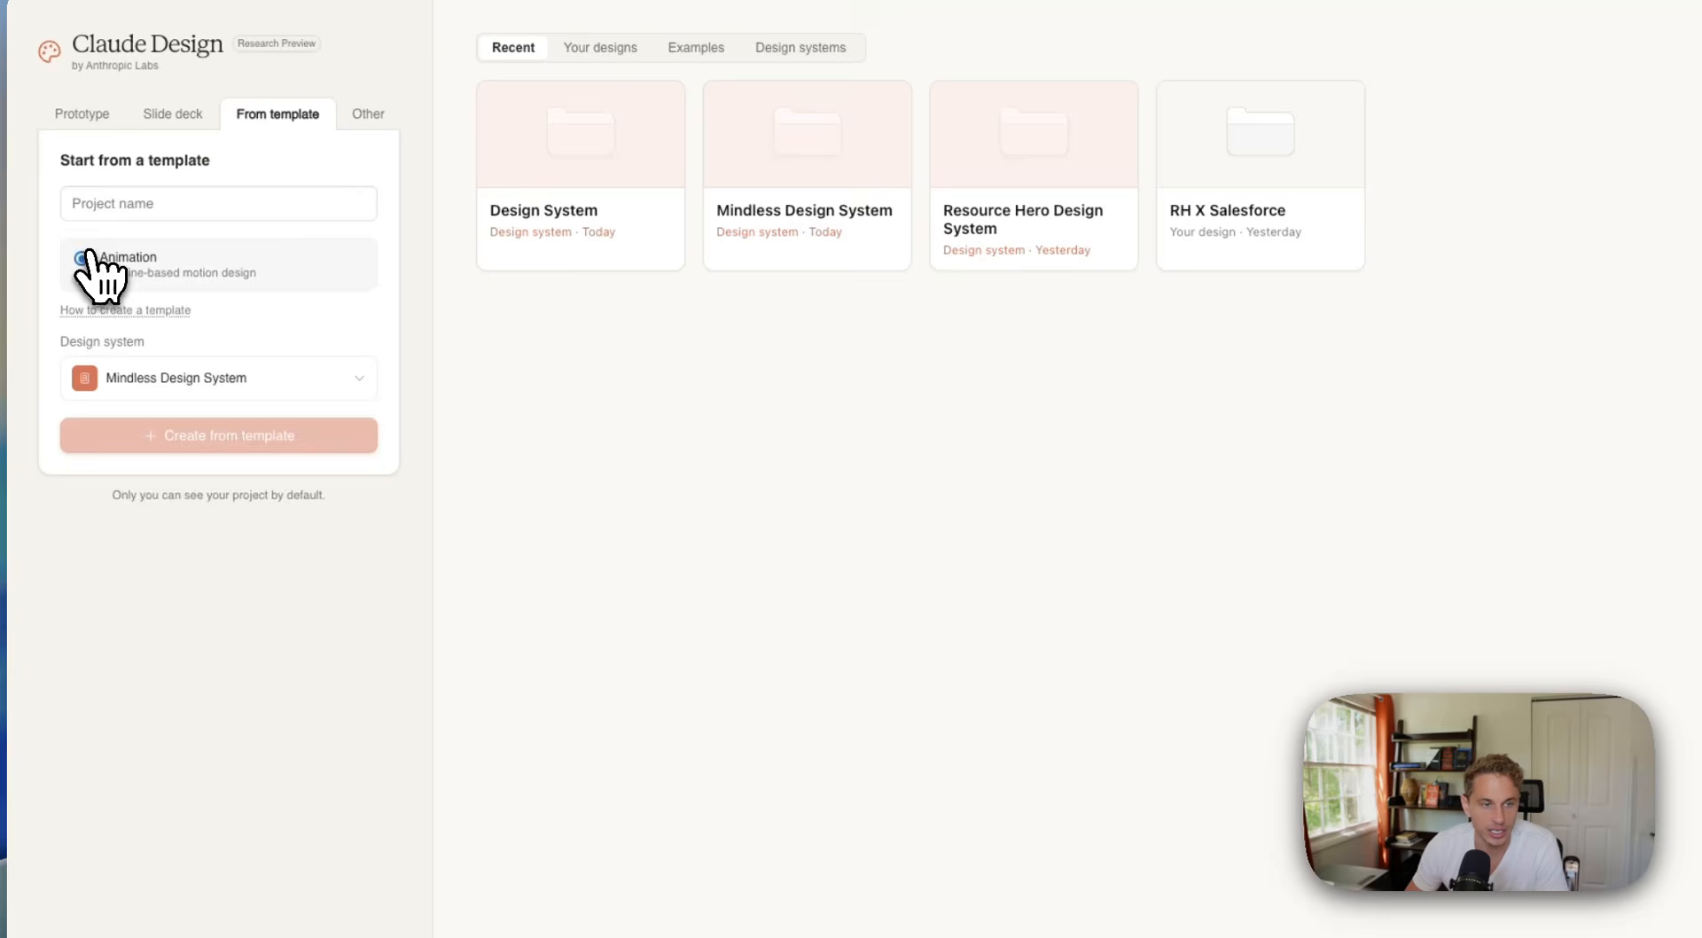
left_click(369, 119)
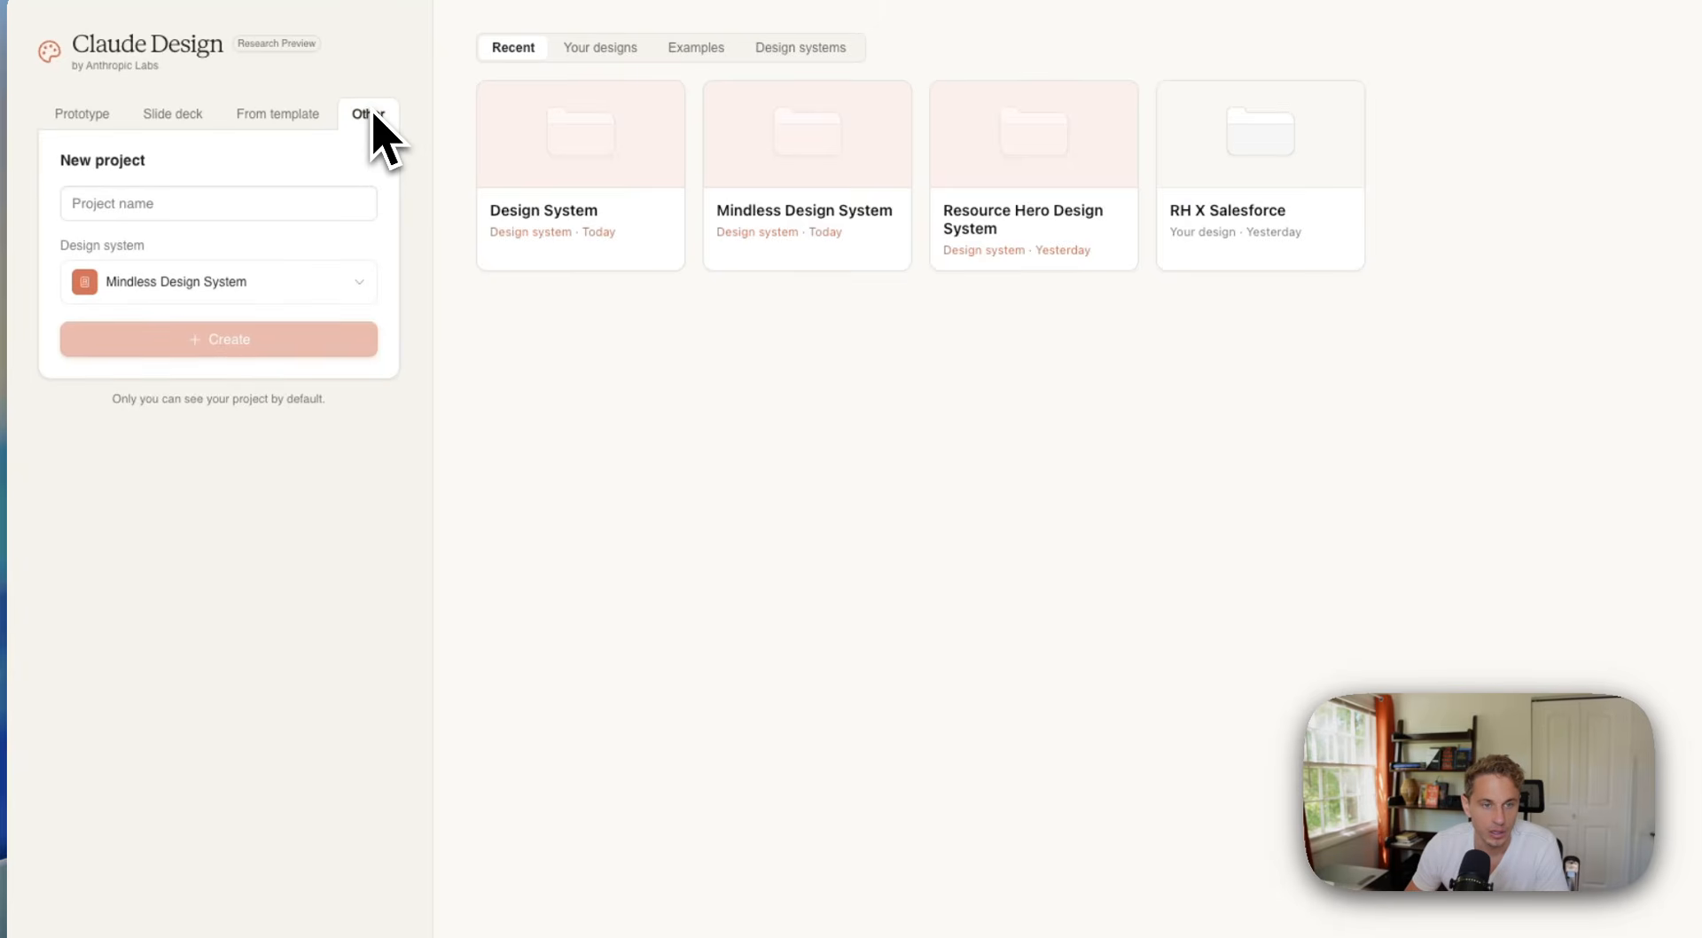
left_click(178, 123)
left_click(79, 121)
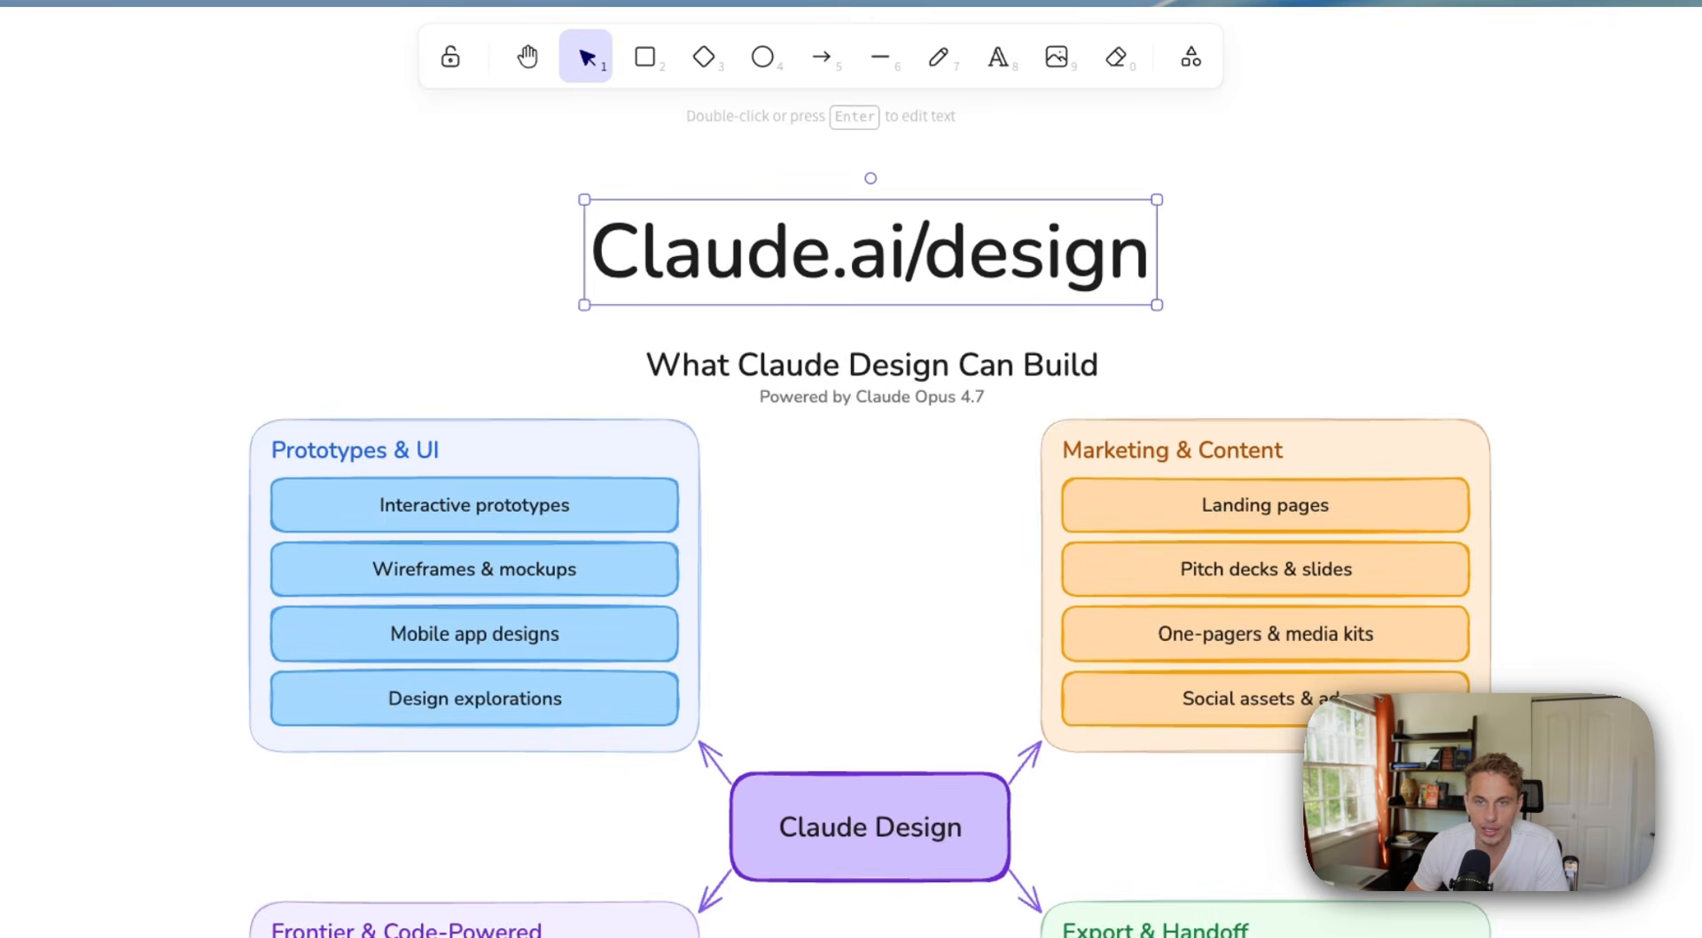
left_click(1657, 538)
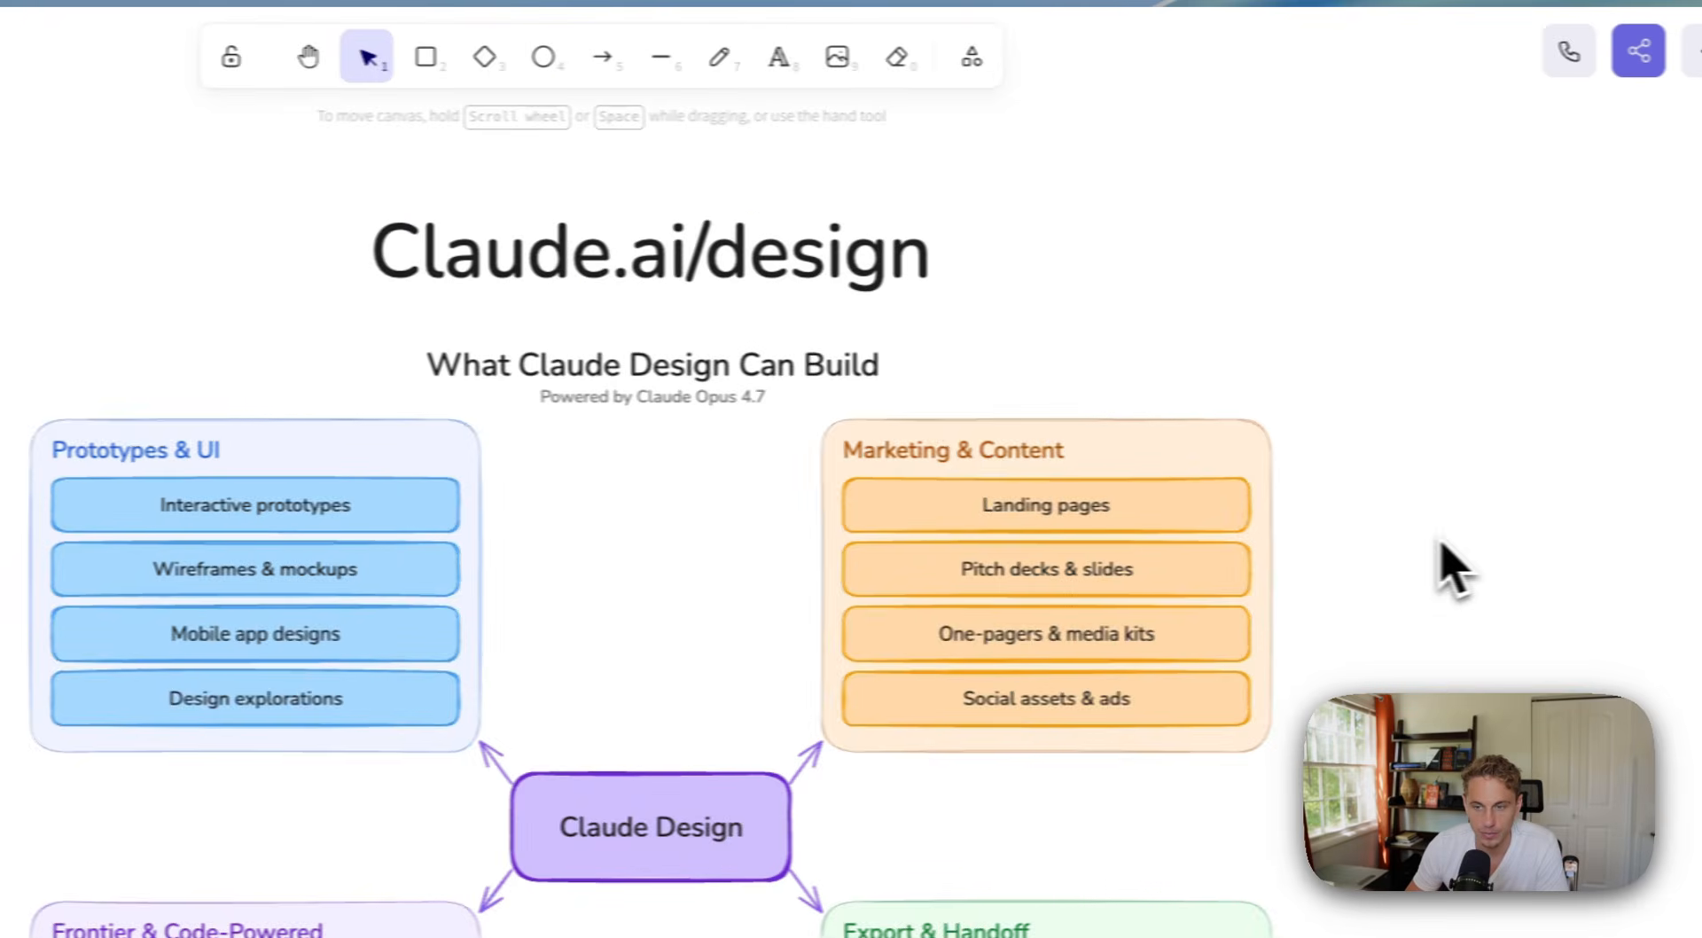
scroll(1649, 539, "down", 1)
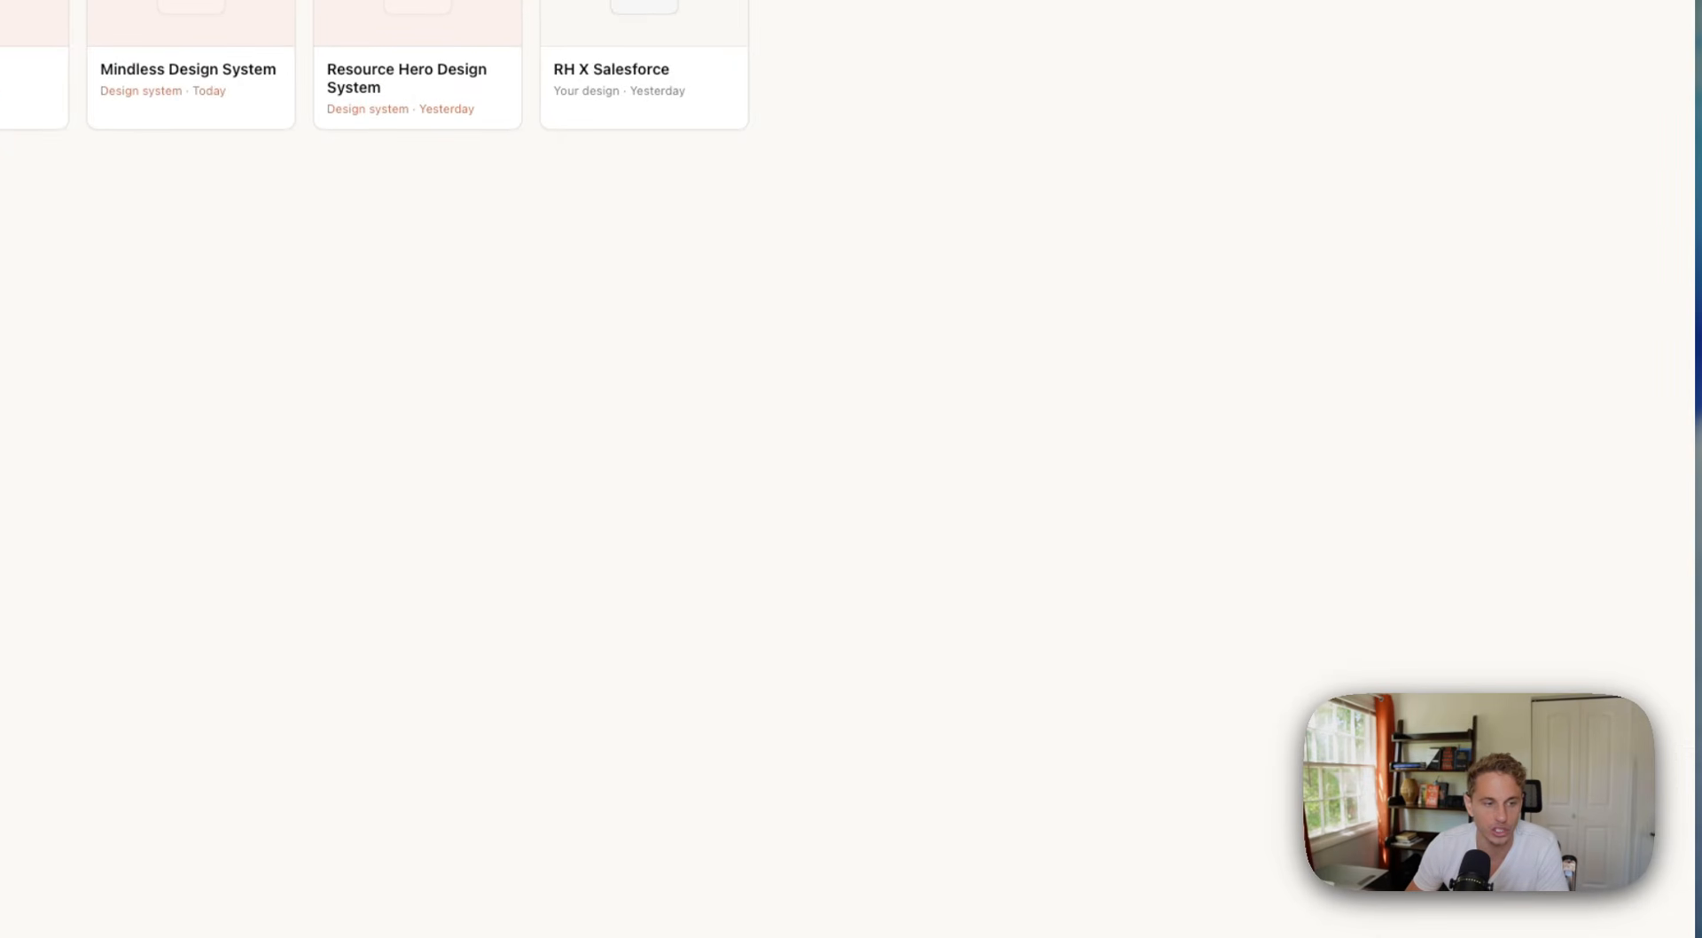
Switch to the Mindless UI folder in Finder, preview Create new block.PNG, then enlarge the window and narrow the file column
key("super+Tab")
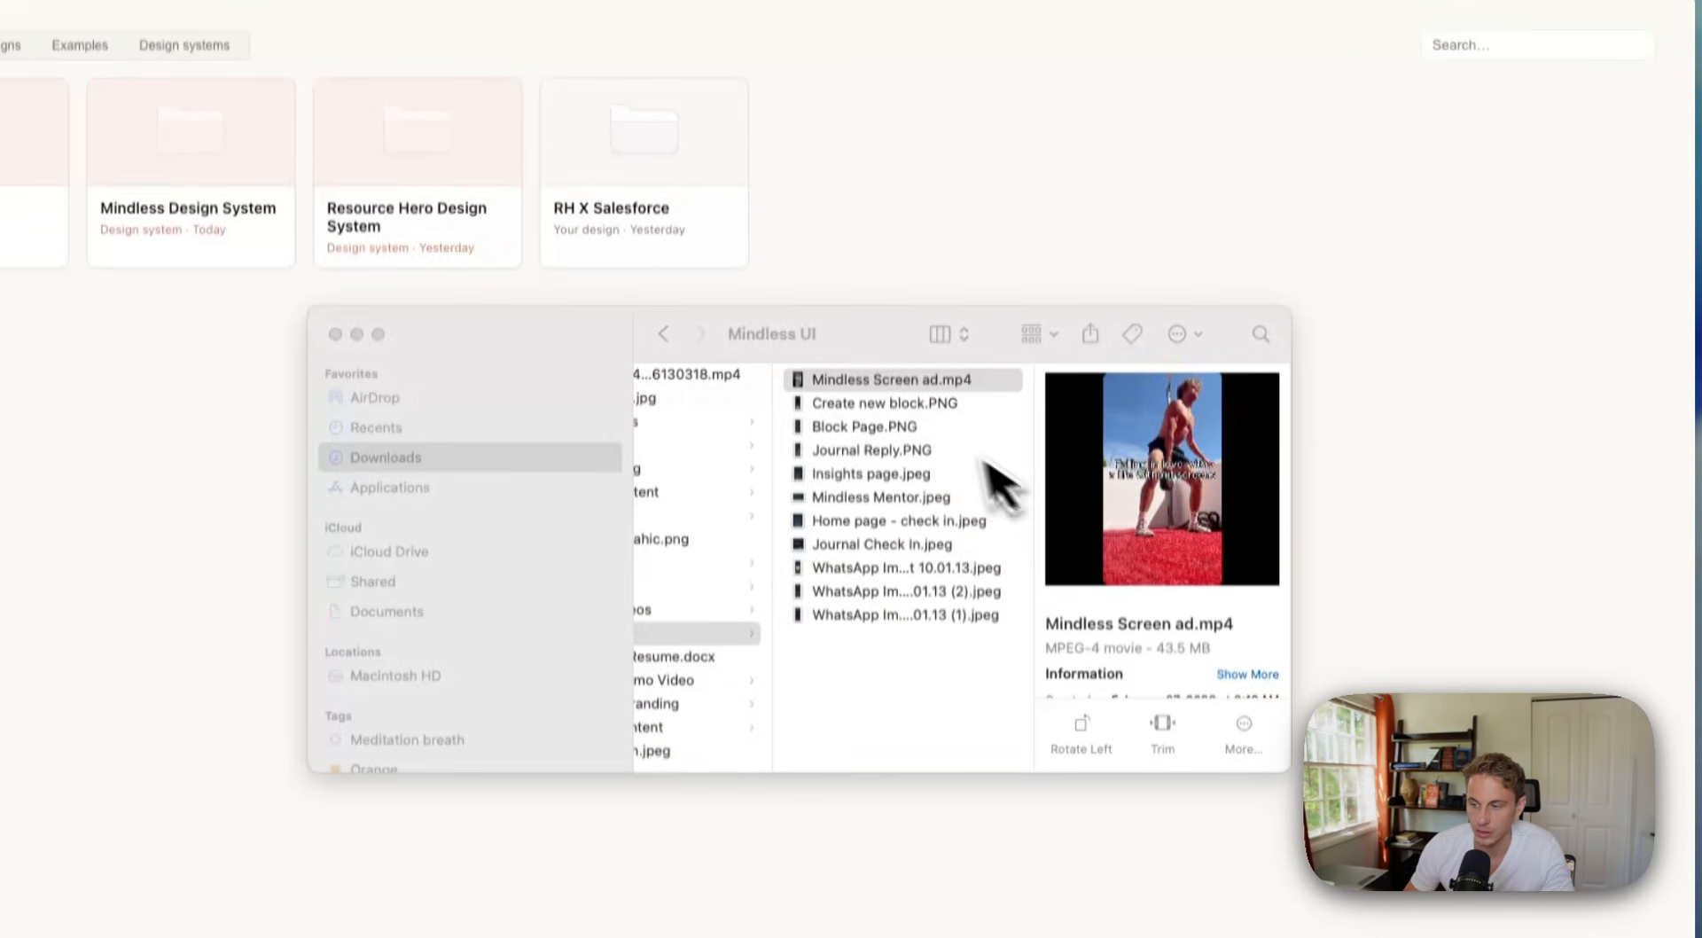
left_click(906, 420)
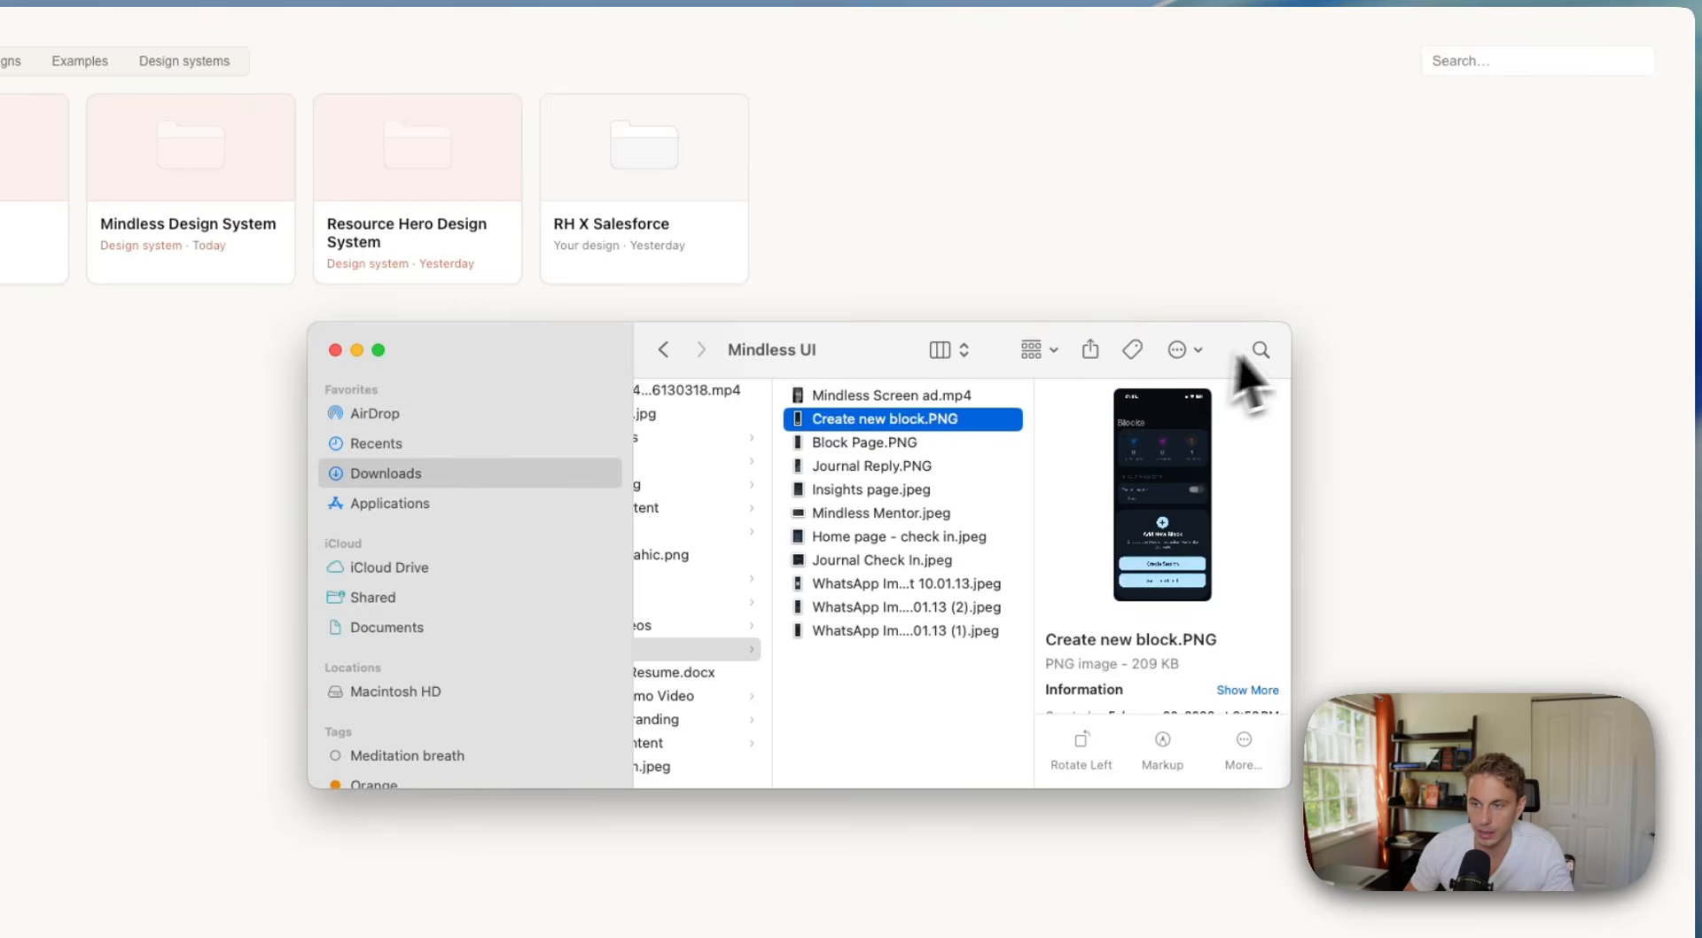
left_click_drag(1290, 325, 1556, 84)
left_click_drag(1041, 116, 653, 236)
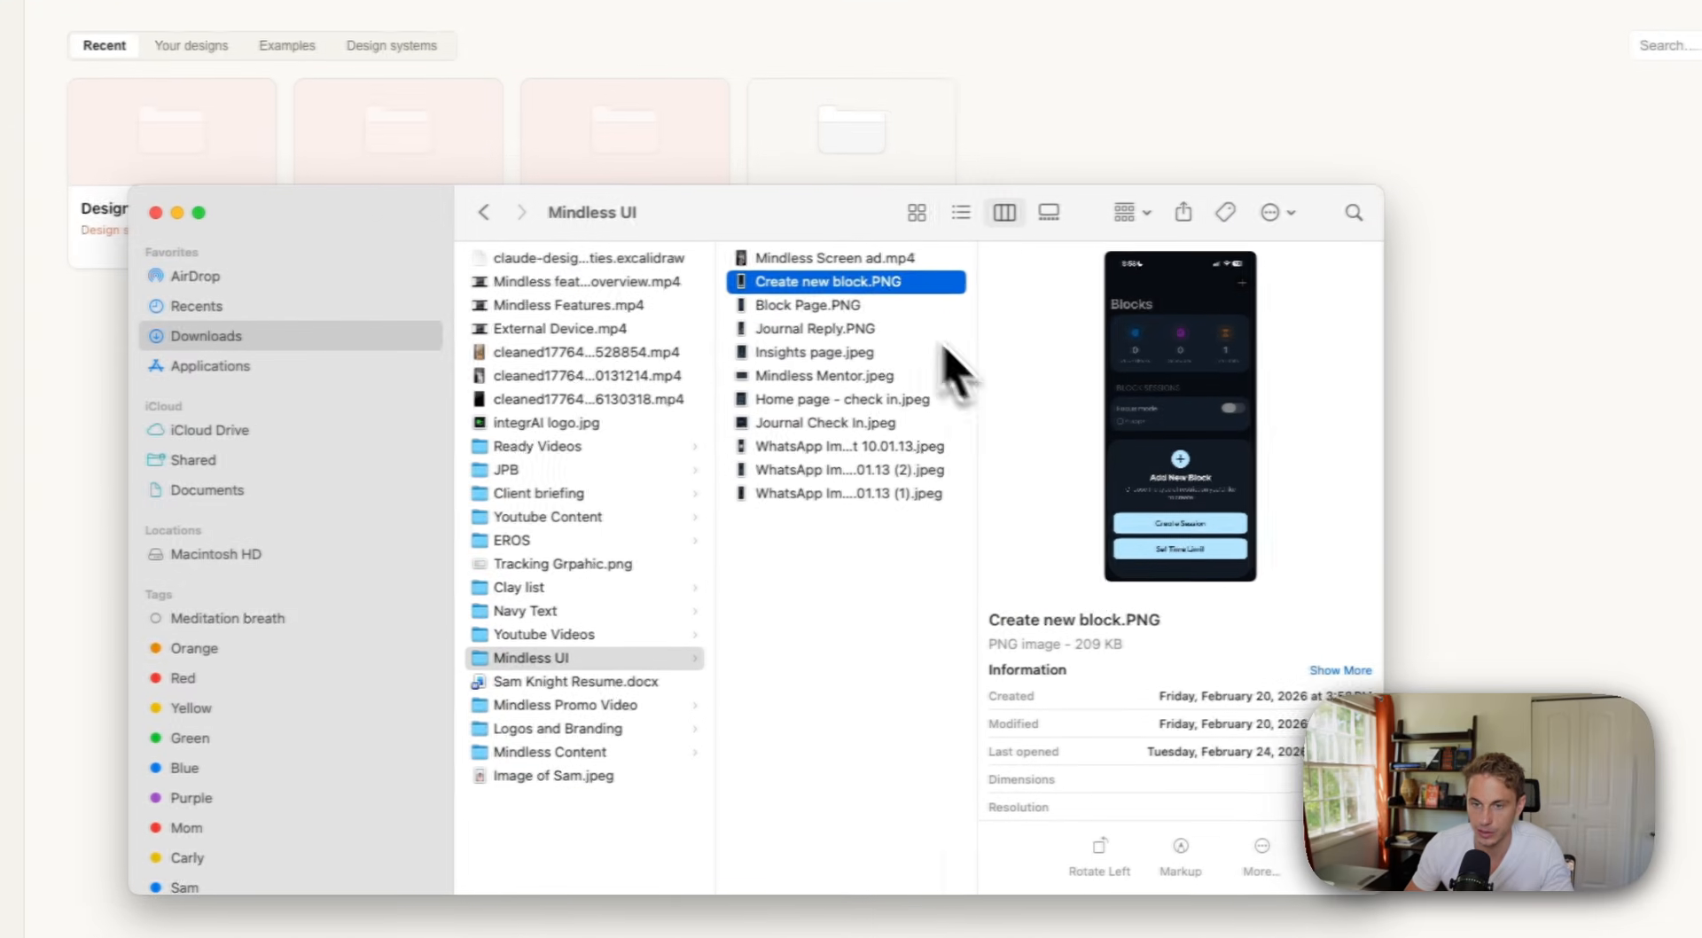
left_click_drag(984, 390, 779, 311)
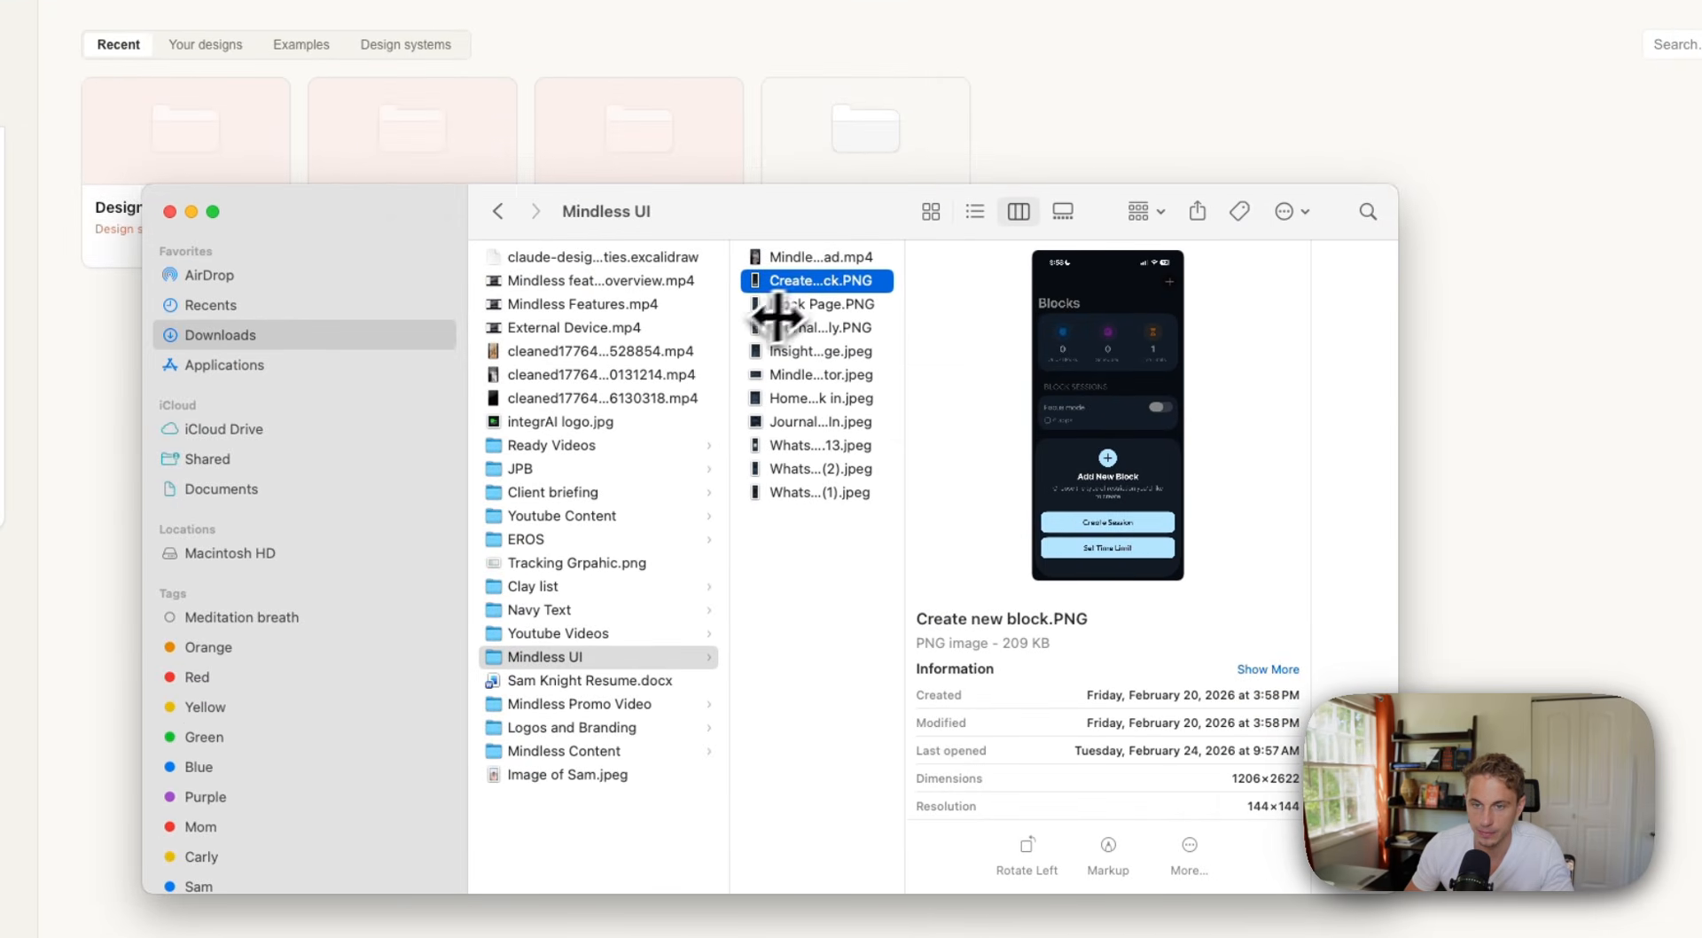
Preview the Mindless app screenshots, including Block Page, Journal Reply, Insights page, Home page - check in and Journal Check In, and close the folder window
left_click(807, 307)
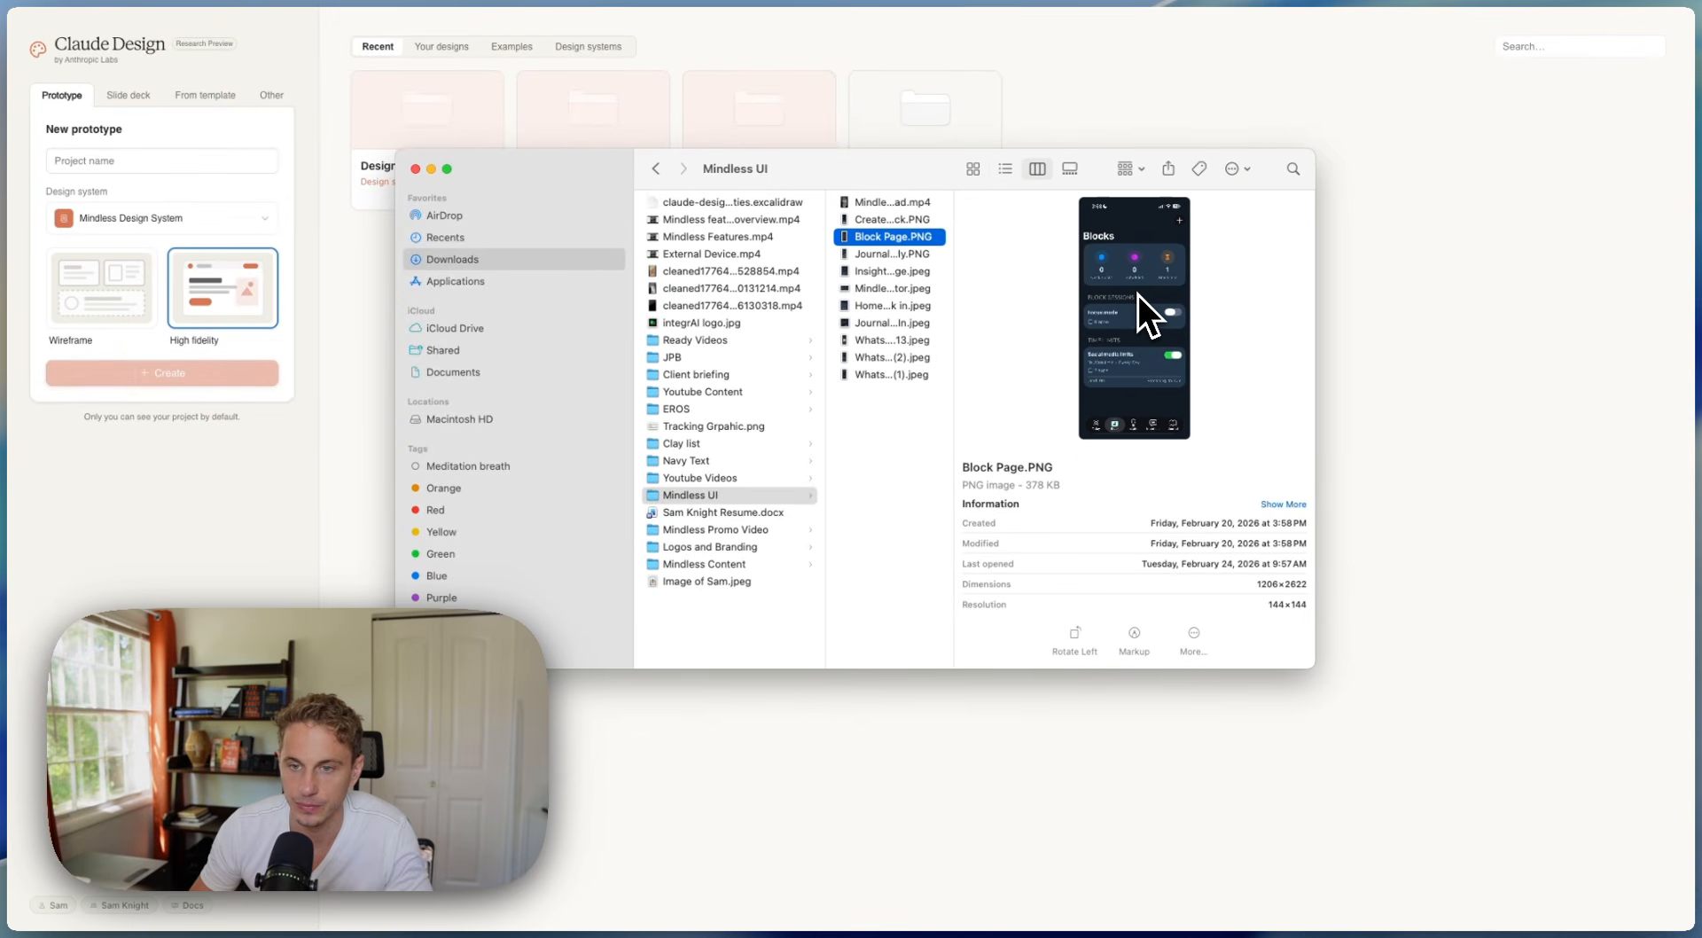
key("Down")
key("Down")
key("Down")
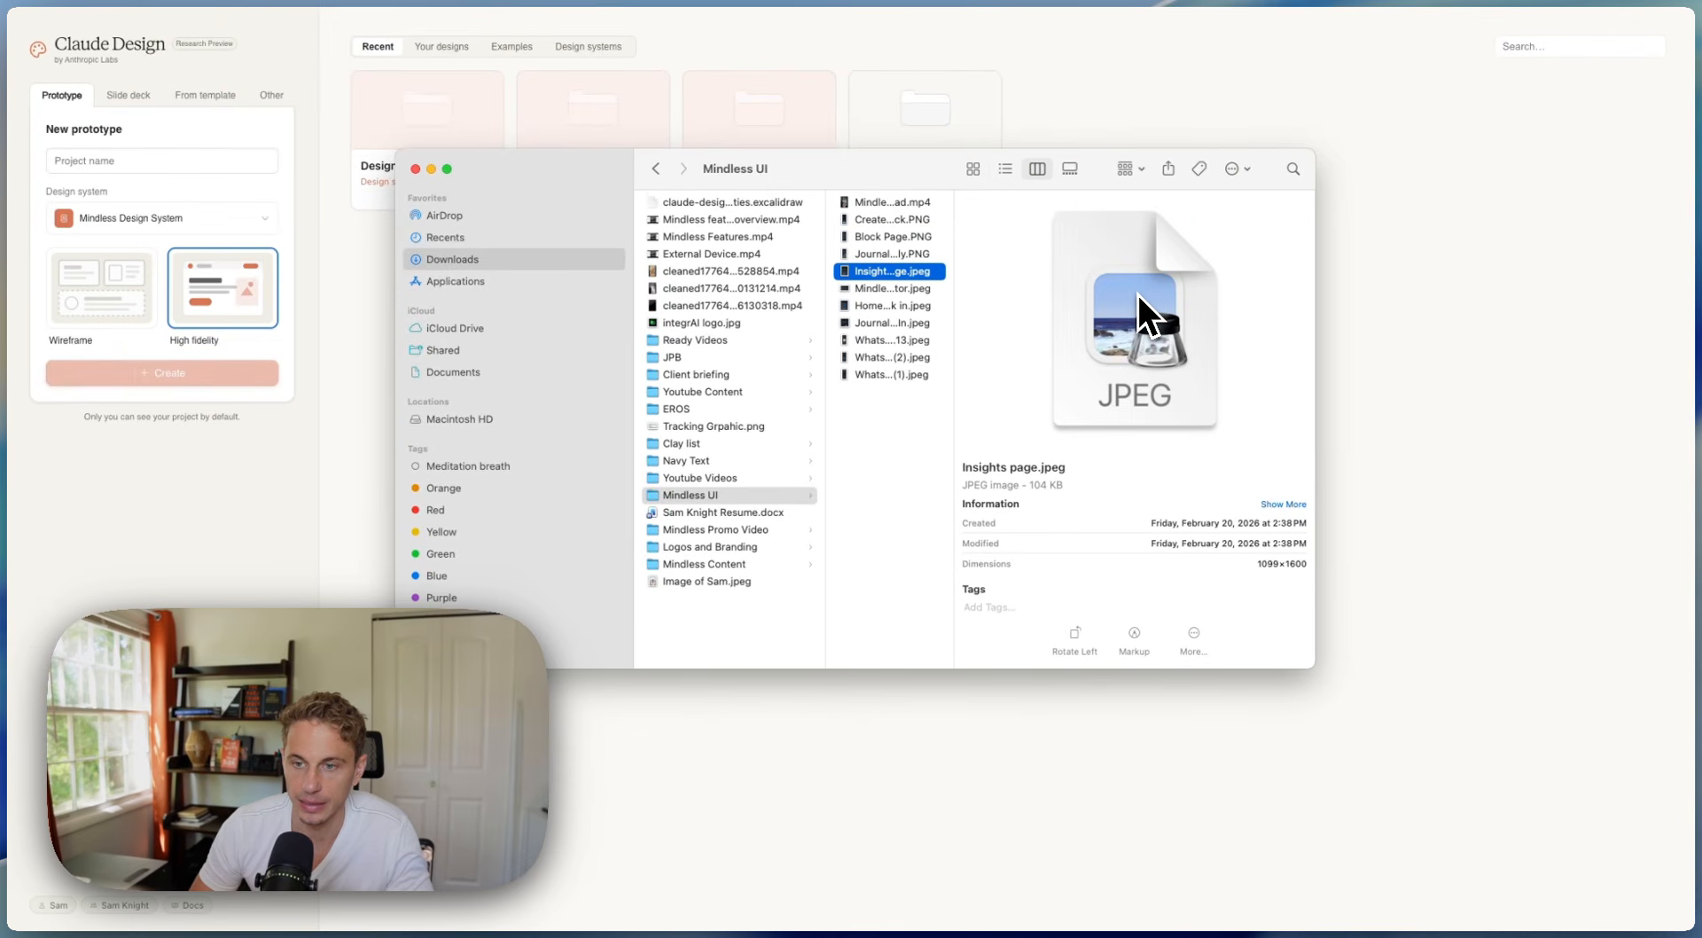
key("Up")
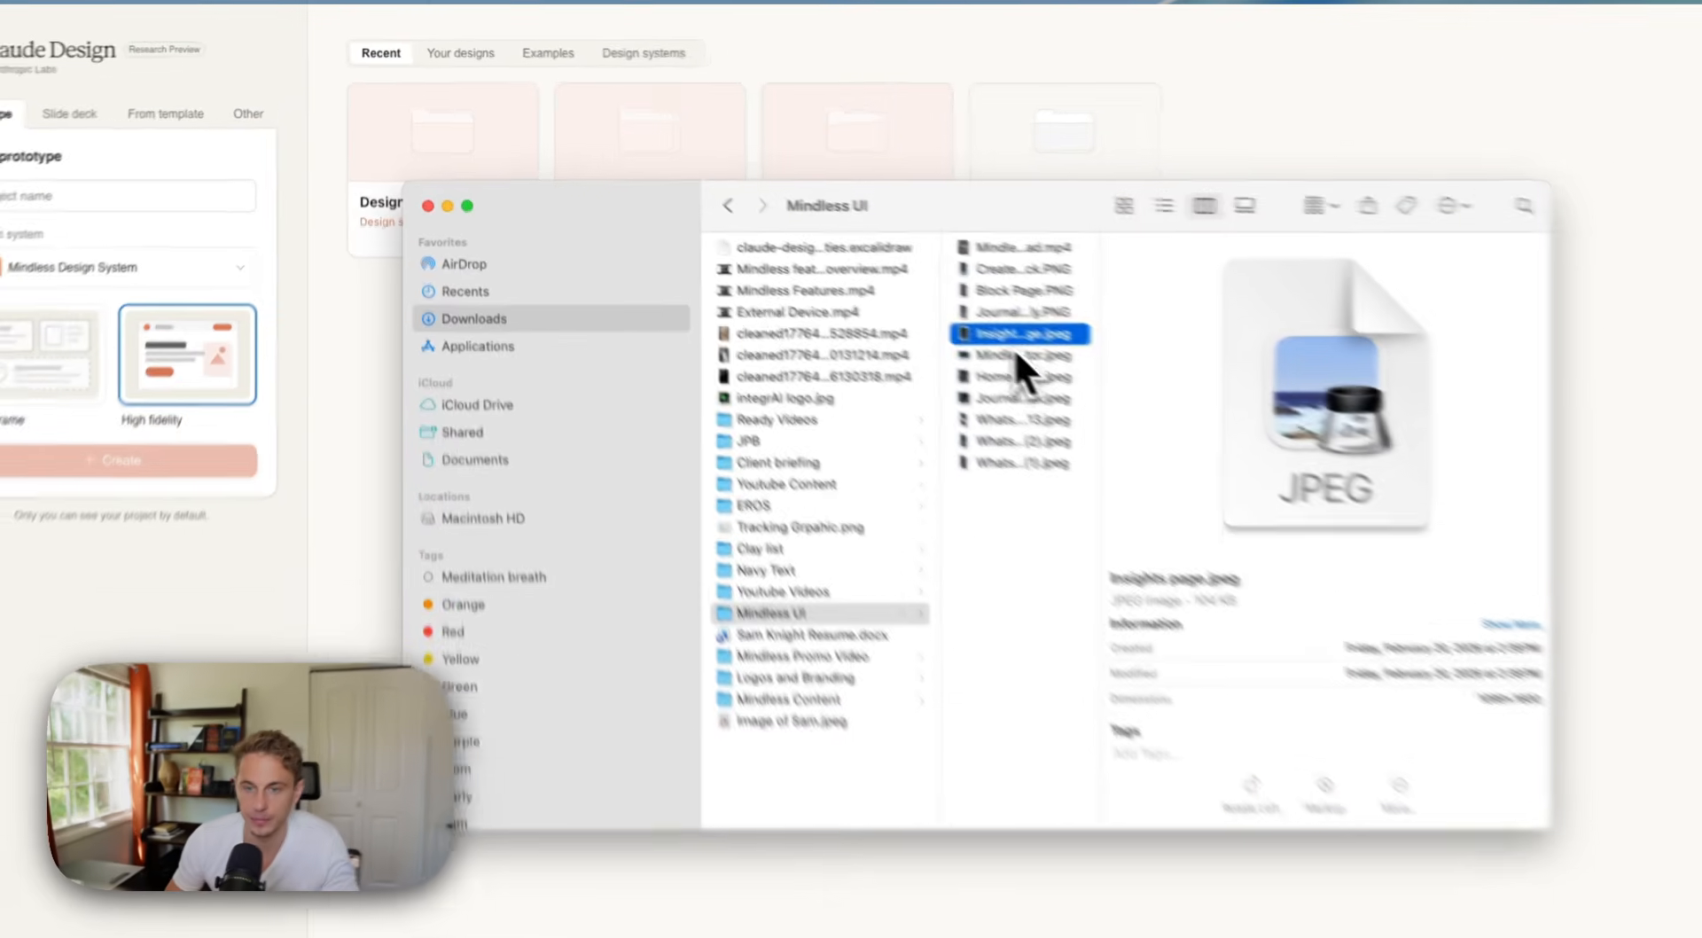
key("Down")
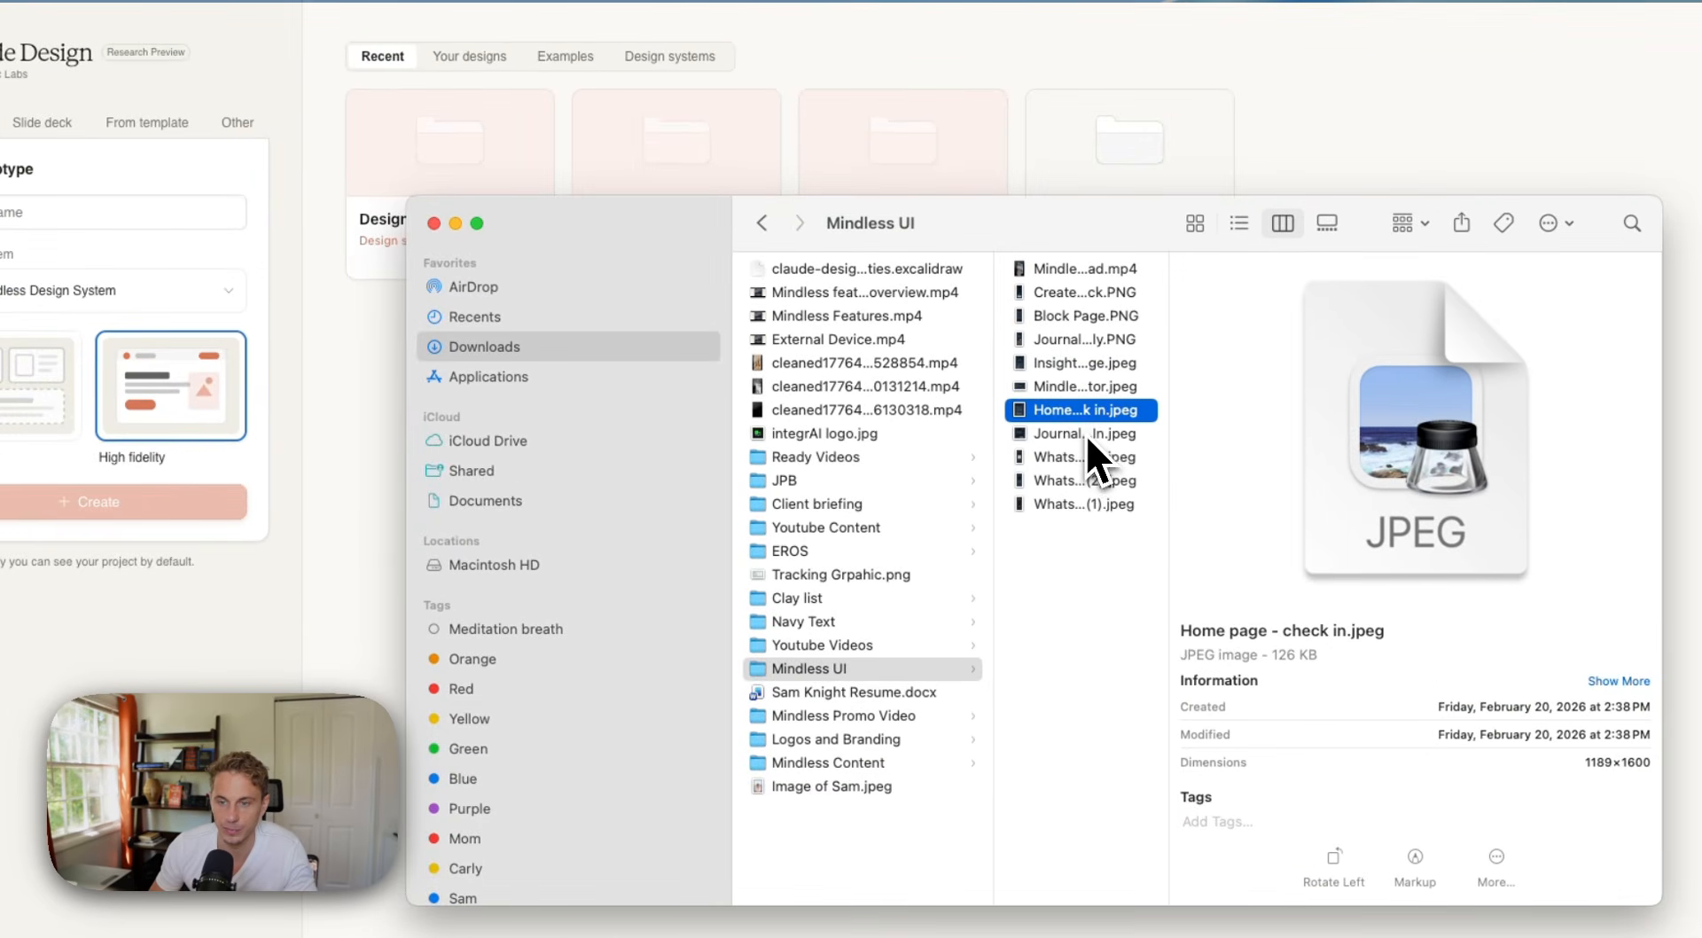
left_click(1087, 434)
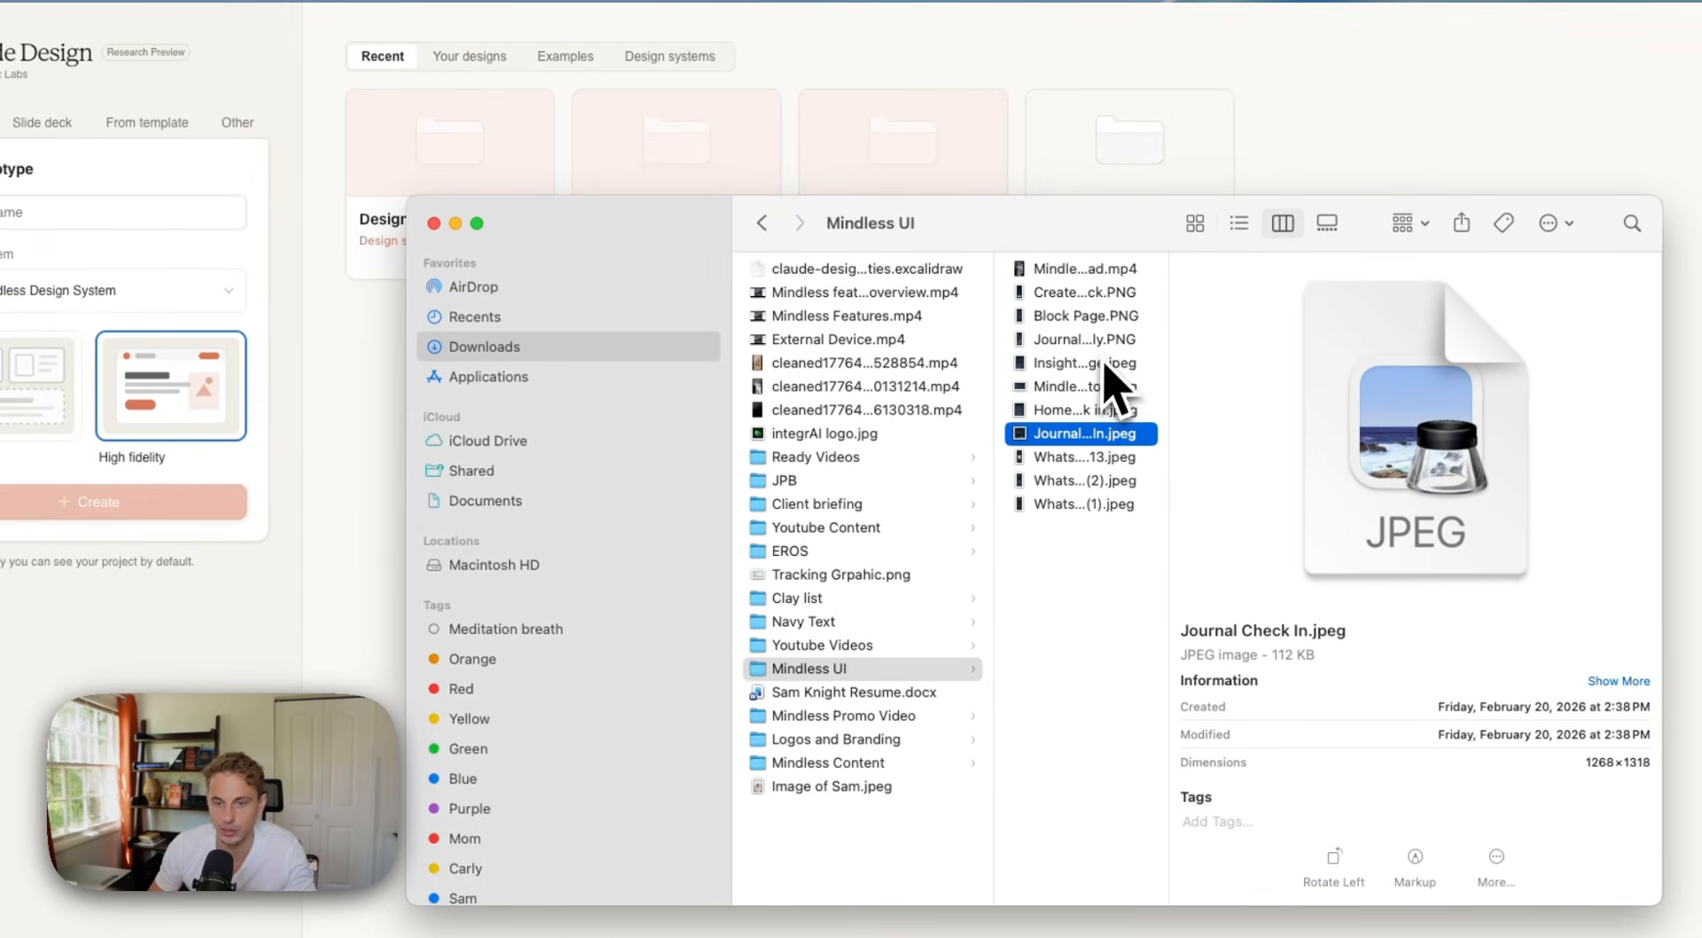
left_click(1105, 341)
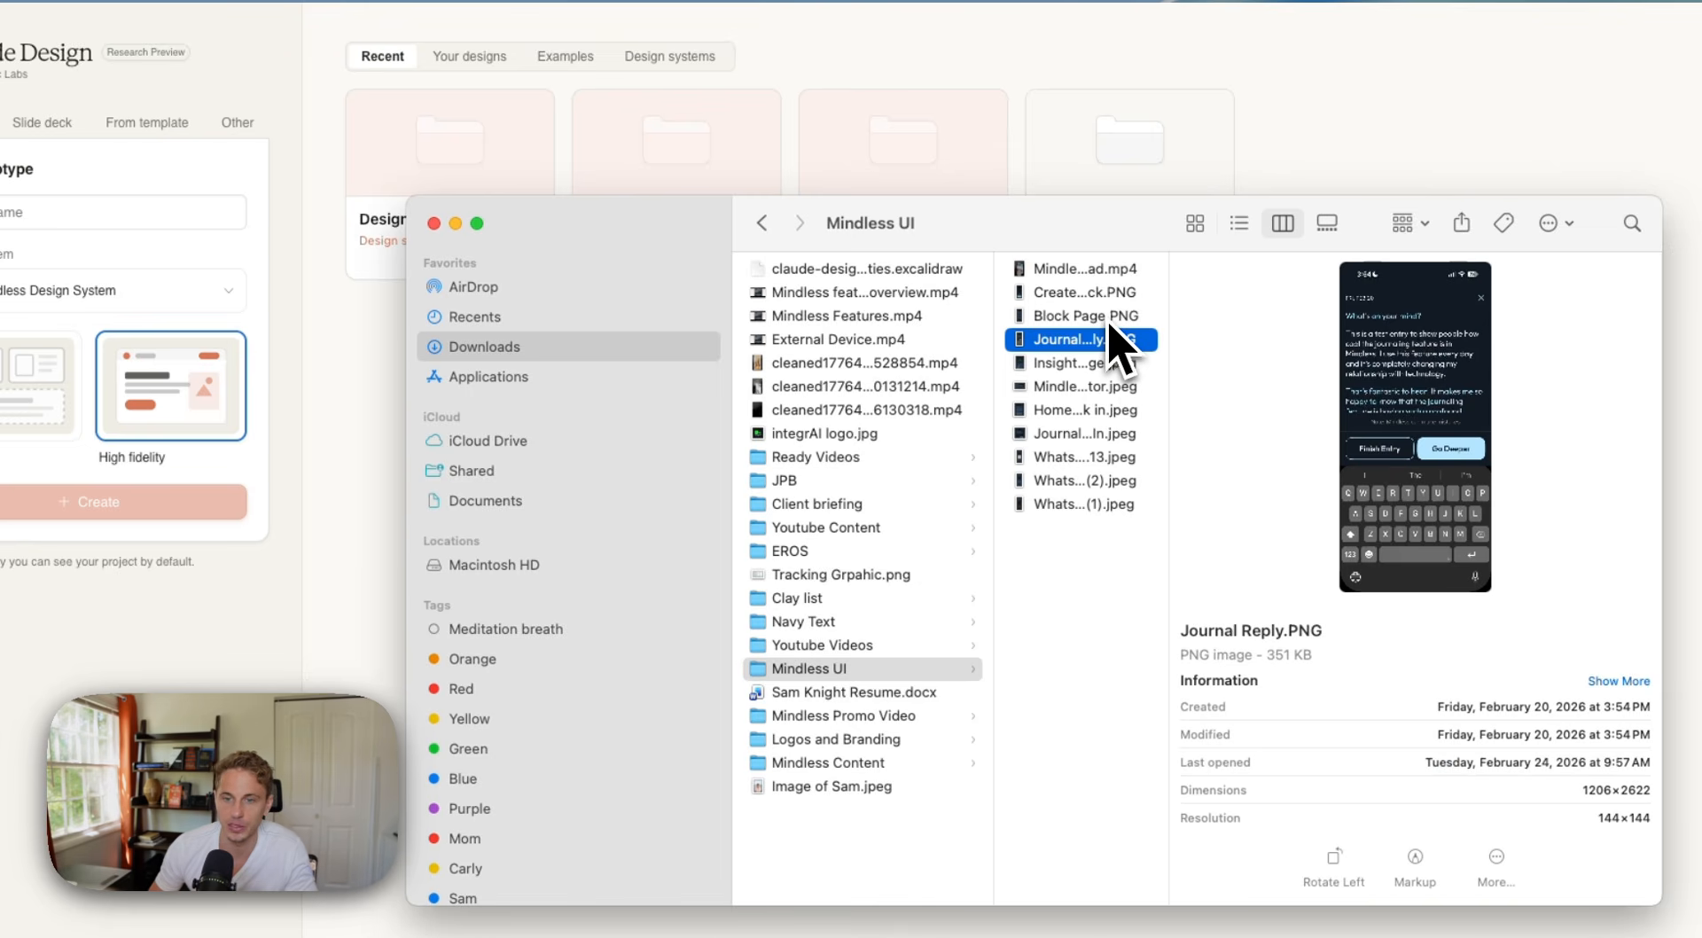
left_click(1108, 316)
left_click(1108, 292)
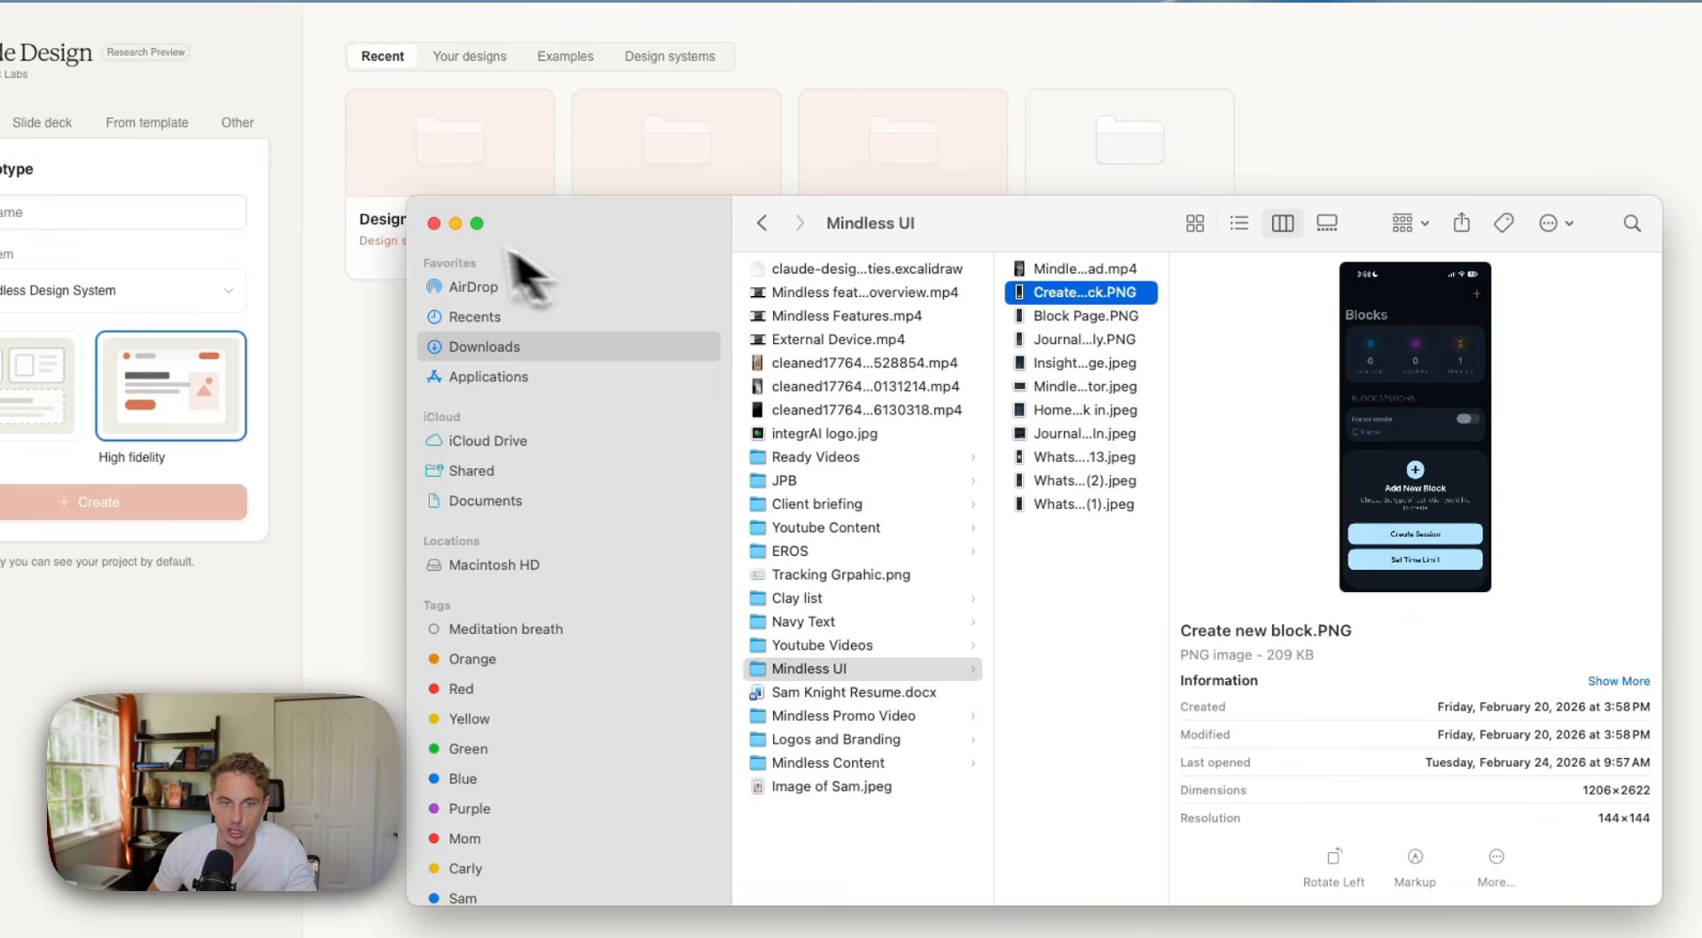
left_click(435, 225)
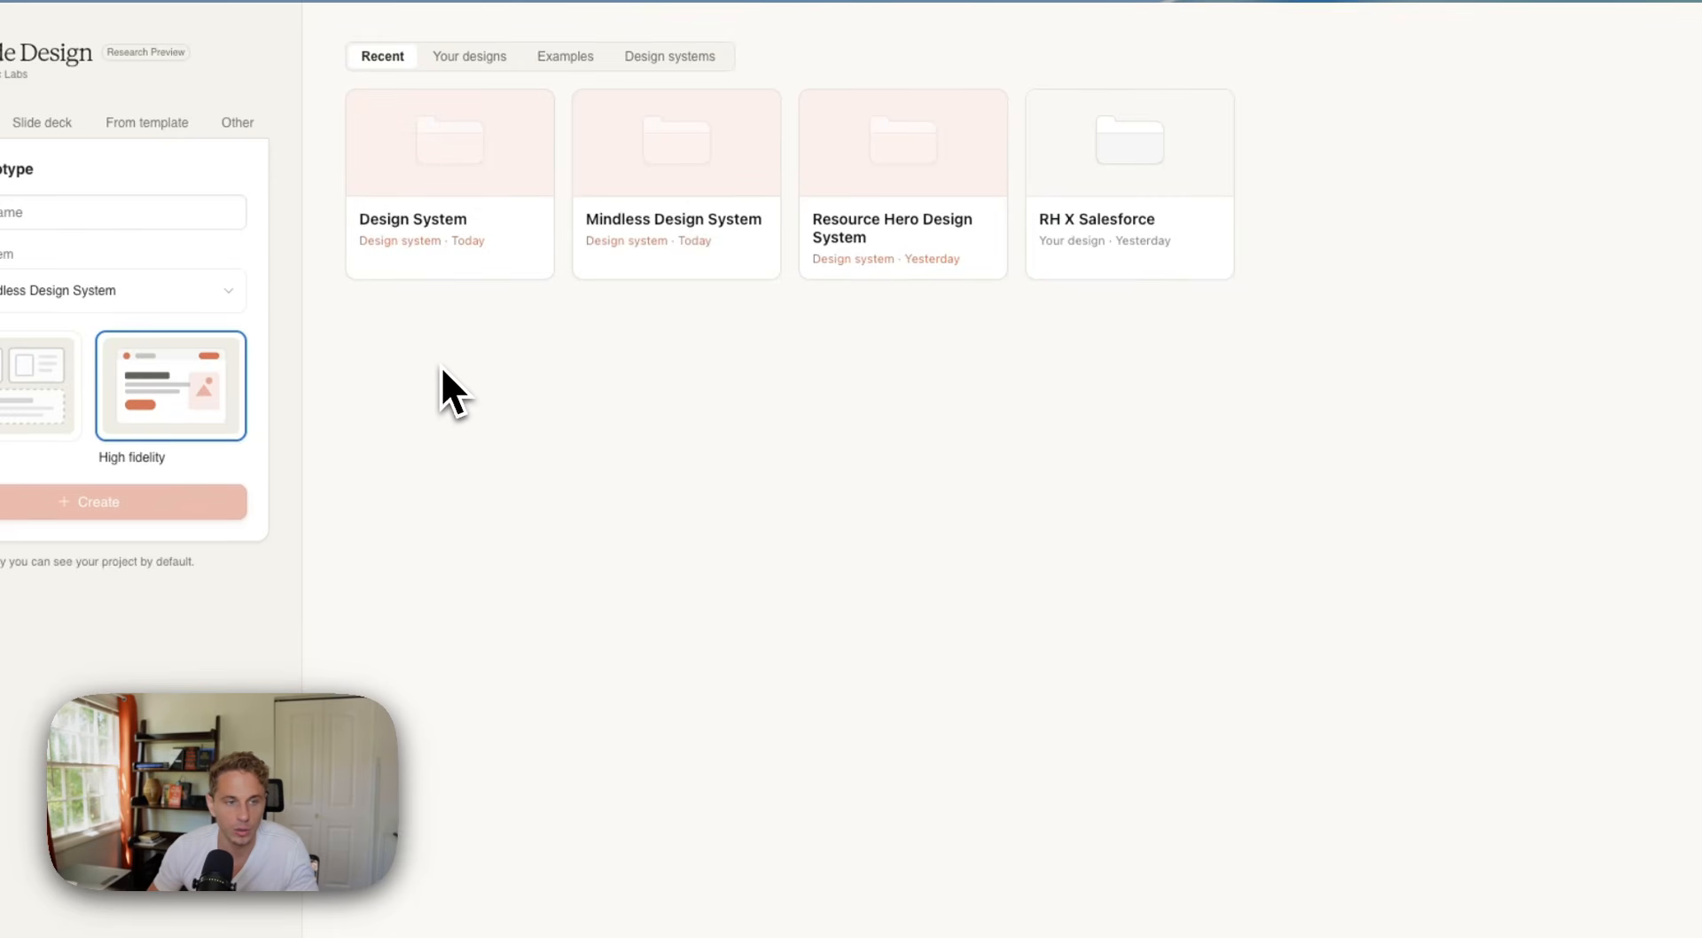
Create a wireframe prototype named "New Mindless Feature" that uses the Mindless Design System
left_click(82, 212)
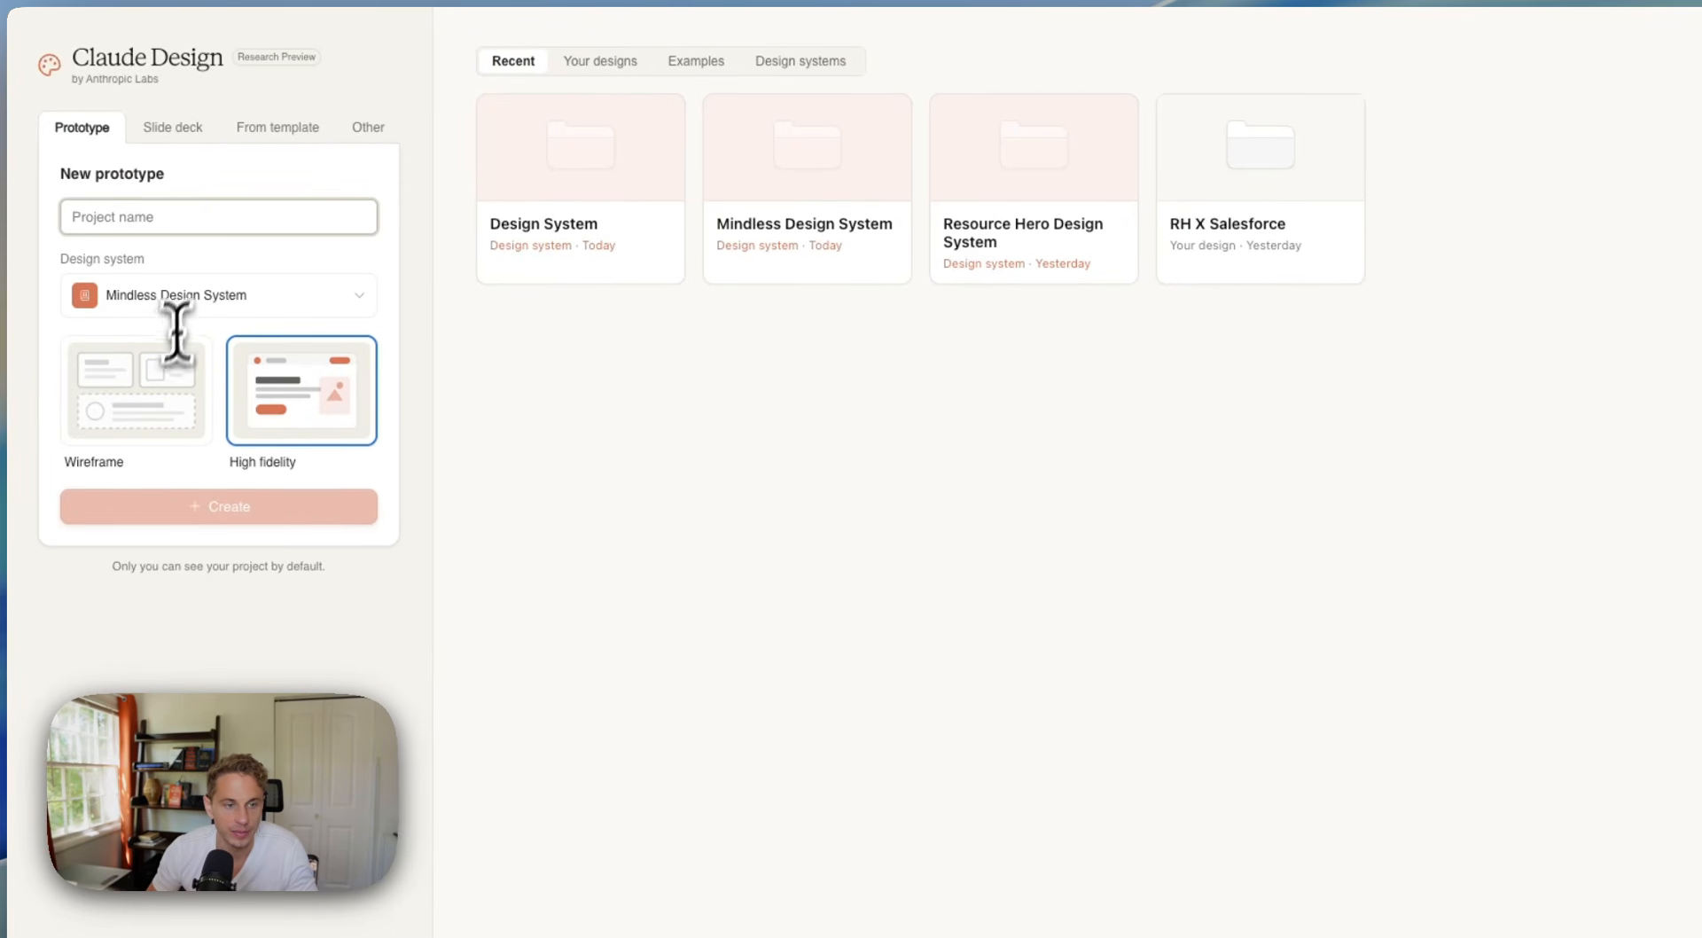
left_click(171, 371)
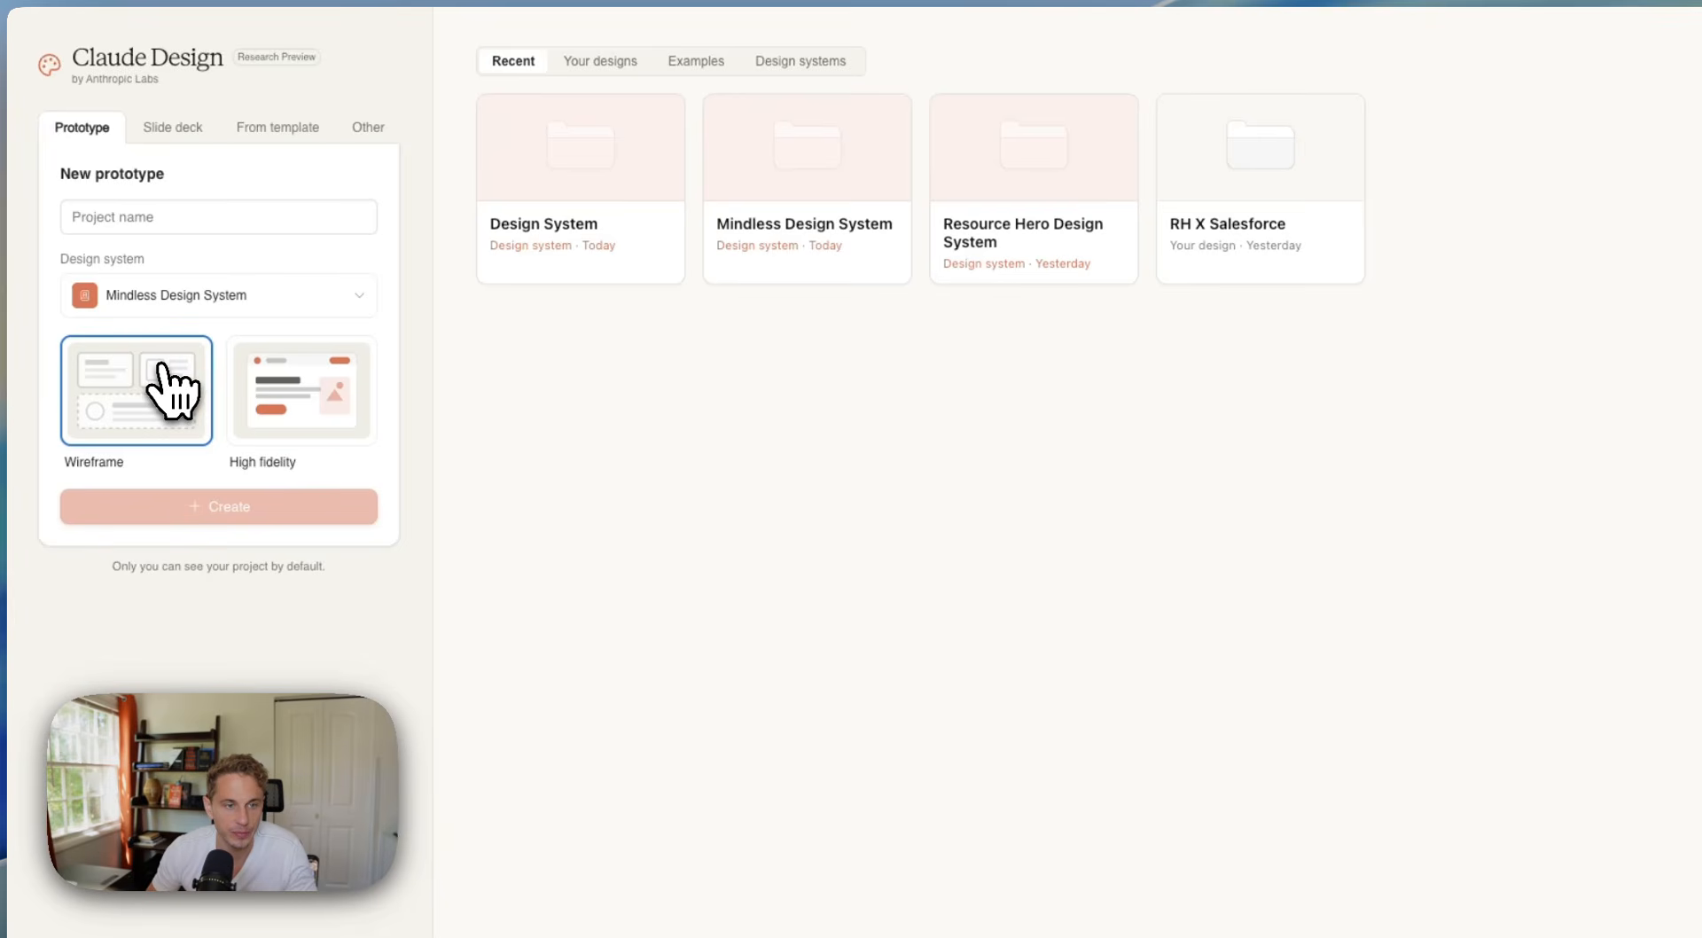
left_click(238, 213)
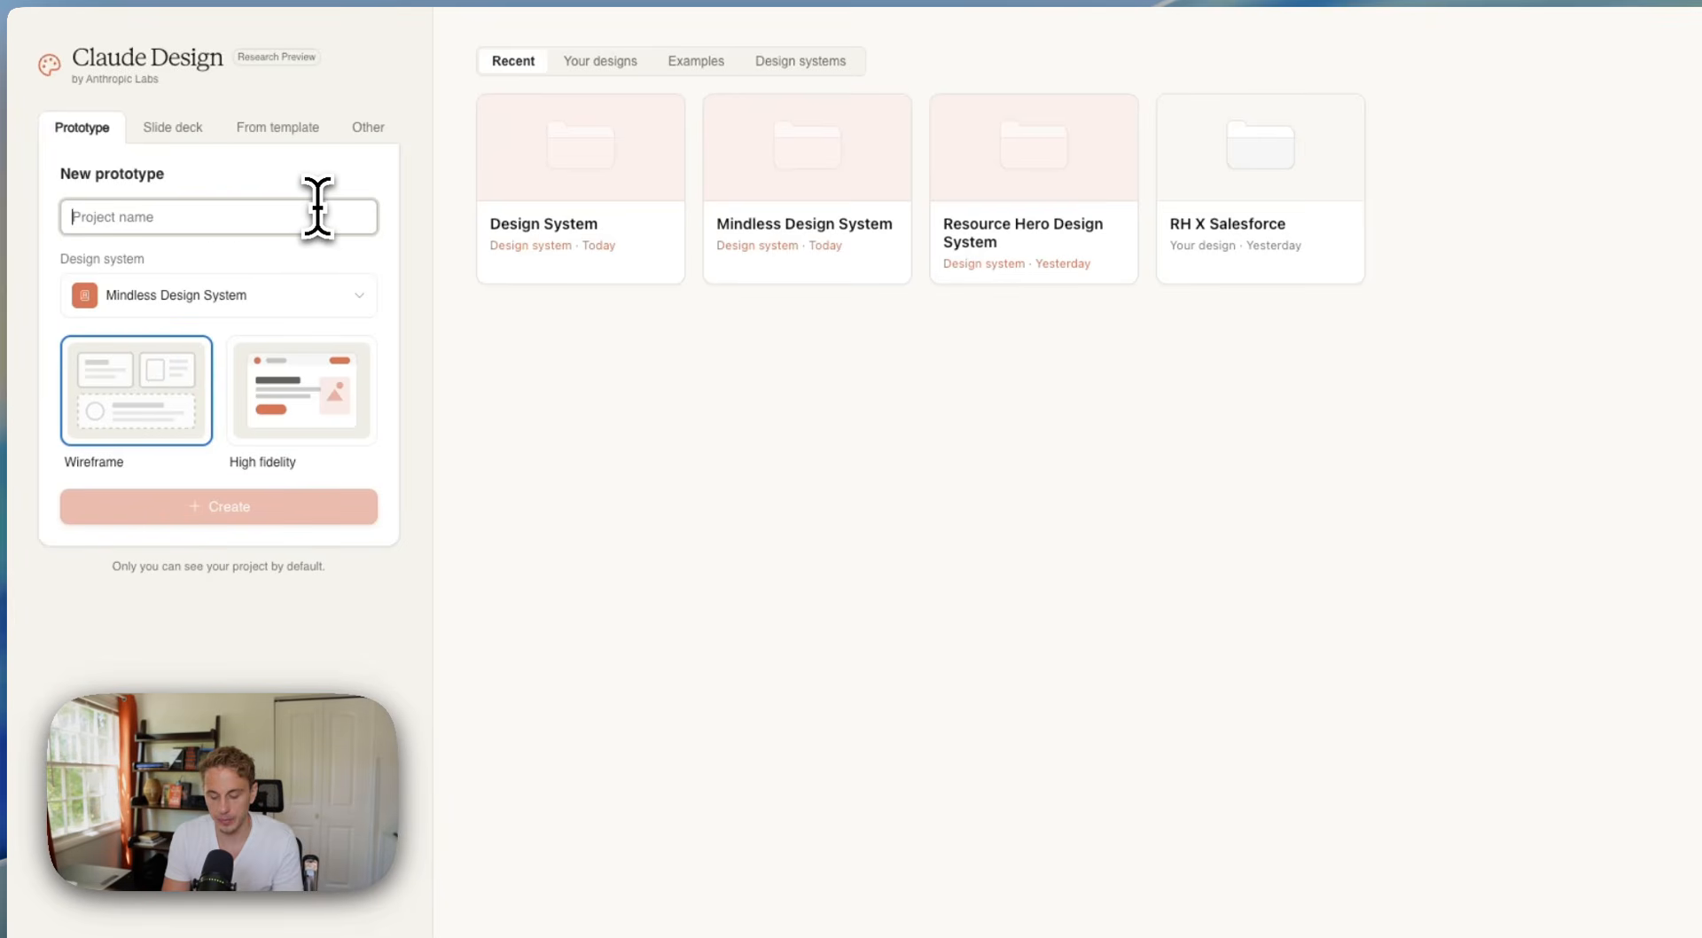
type("New Mindless Feature")
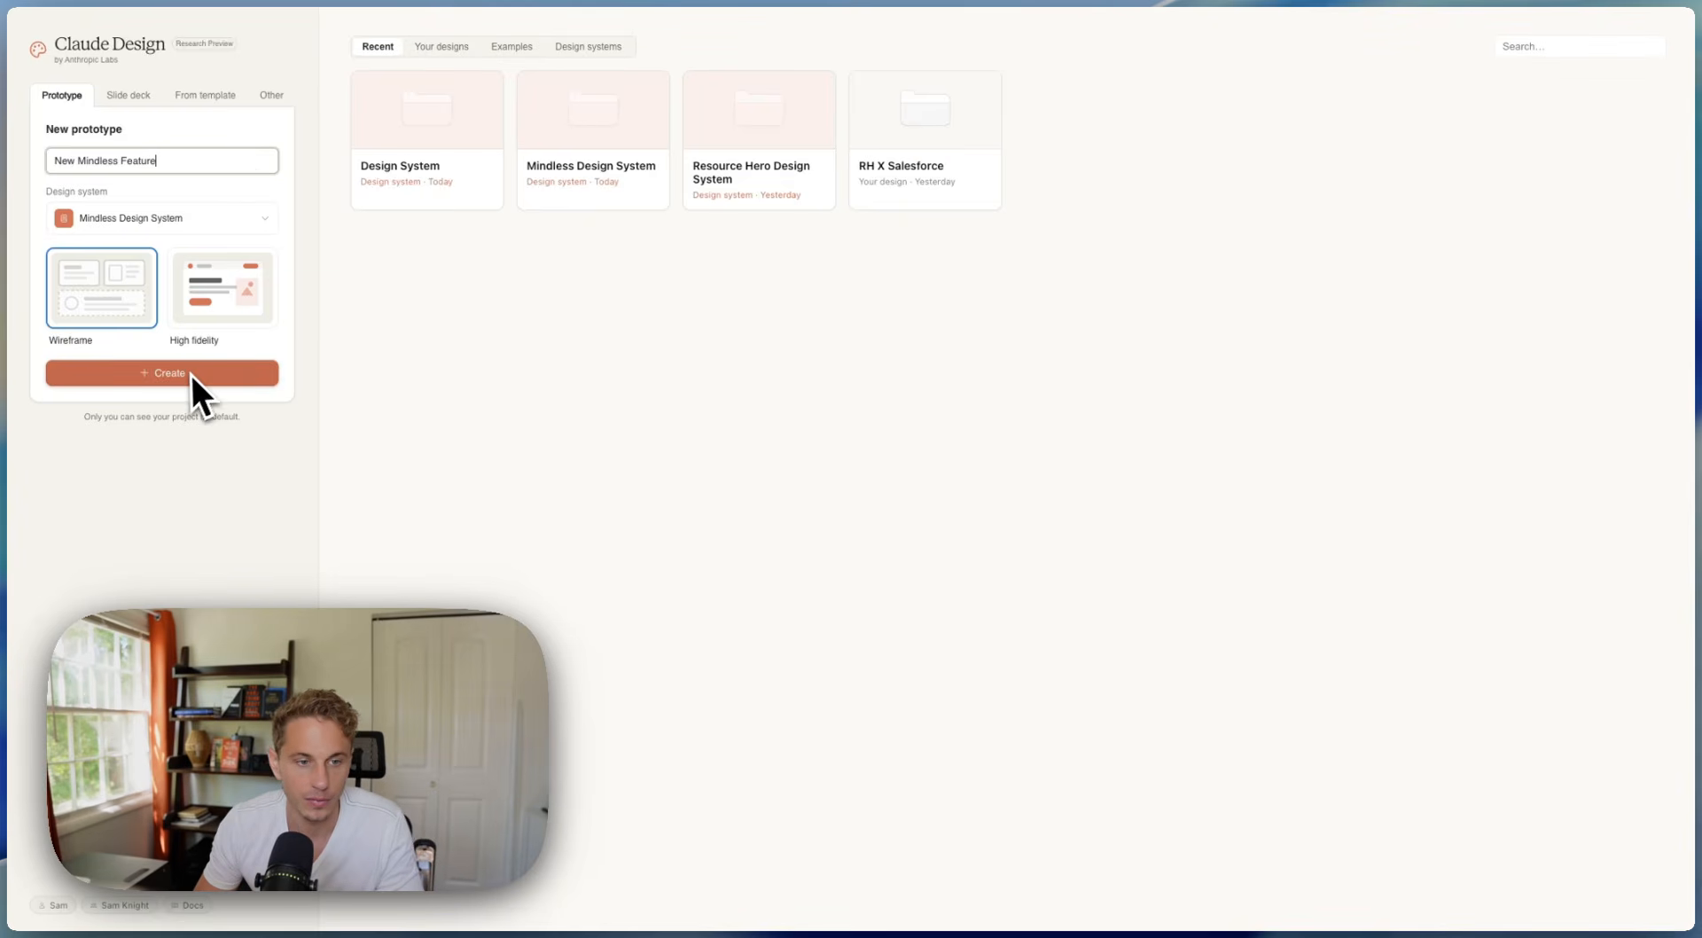
left_click(189, 372)
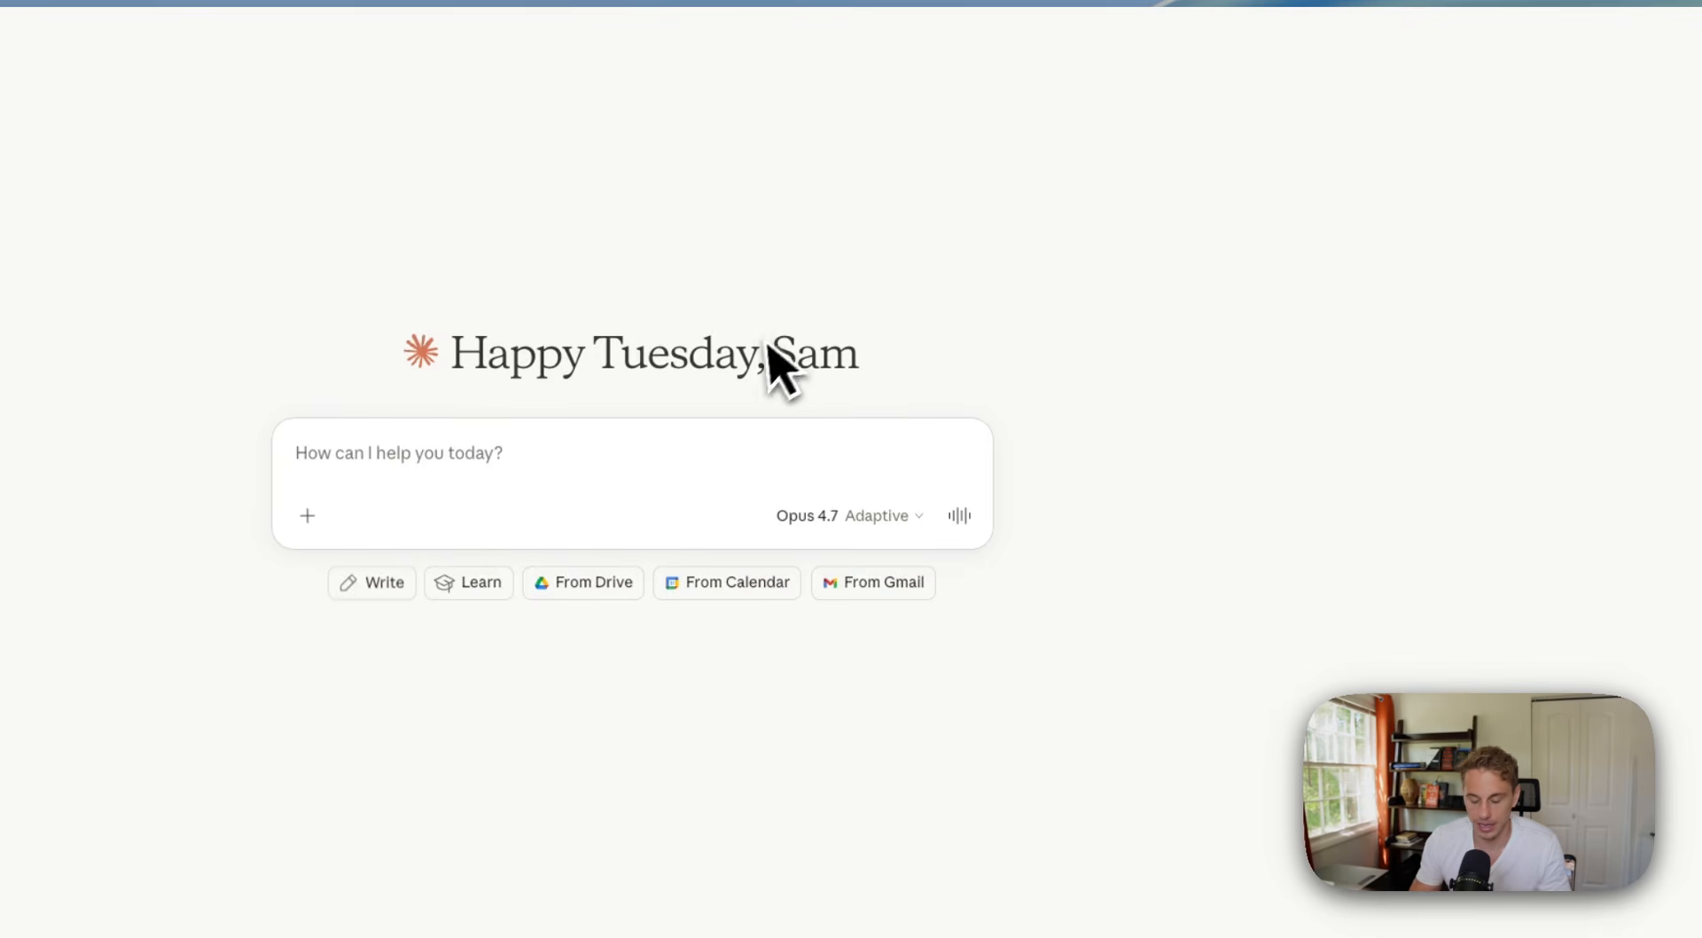
Start a Claude chat prompt with "I am using claude design (New feature by claude, make sure to research best practices)." followed by a blank line
type("I am using claude design (New")
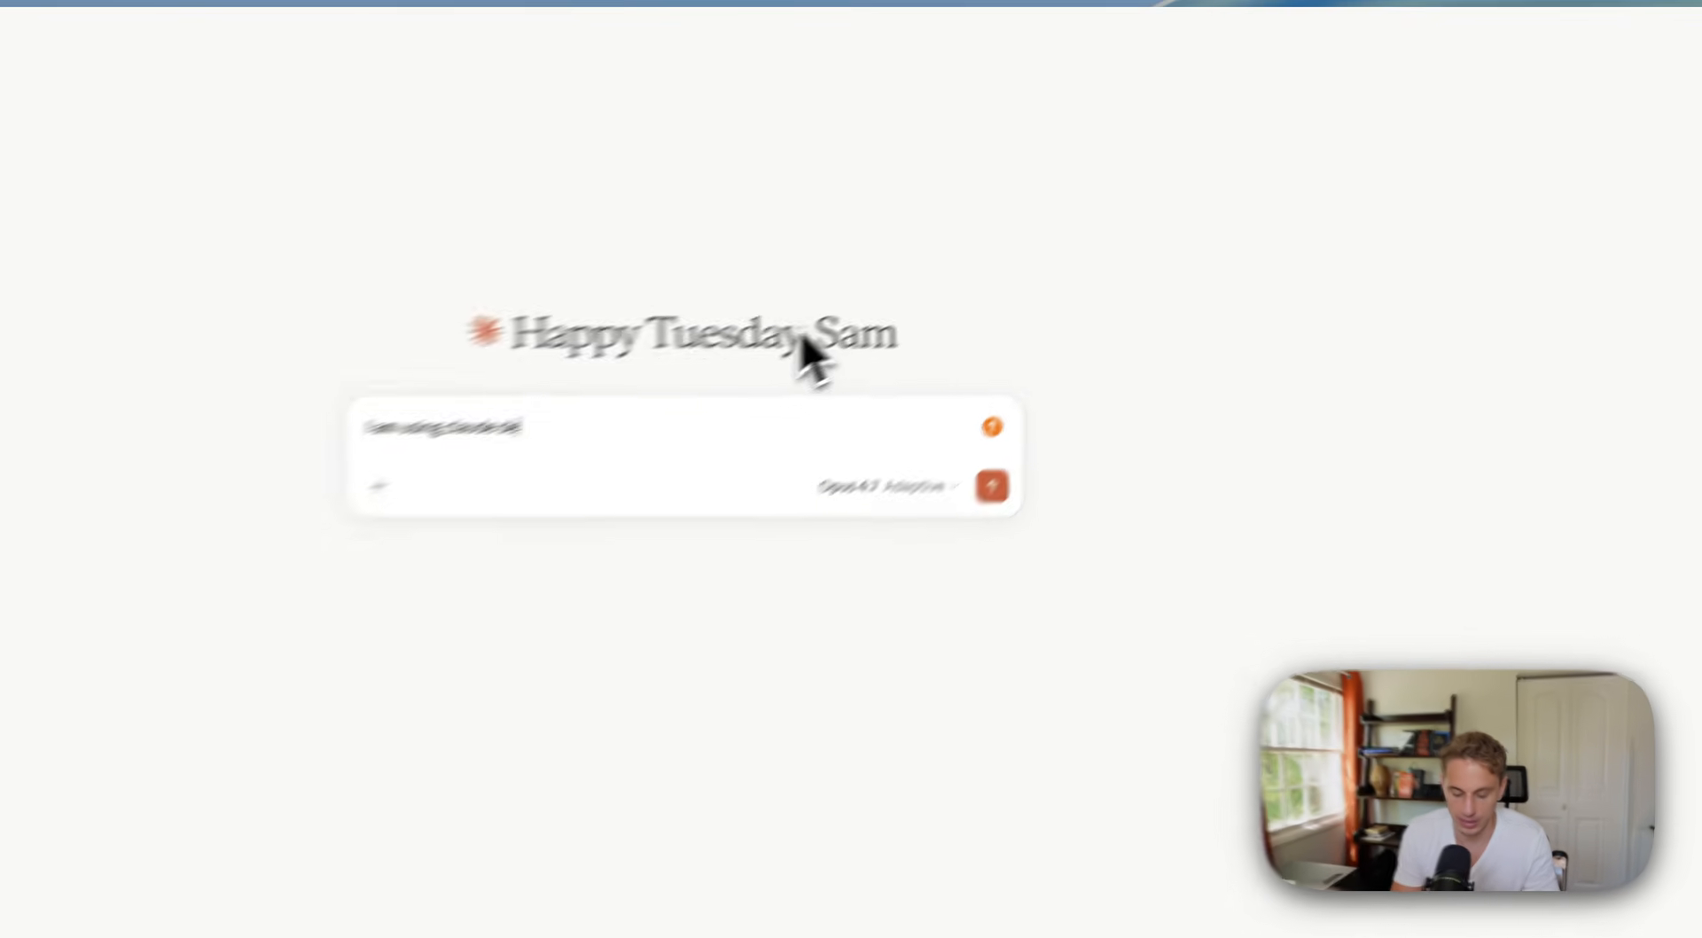
type(" fe")
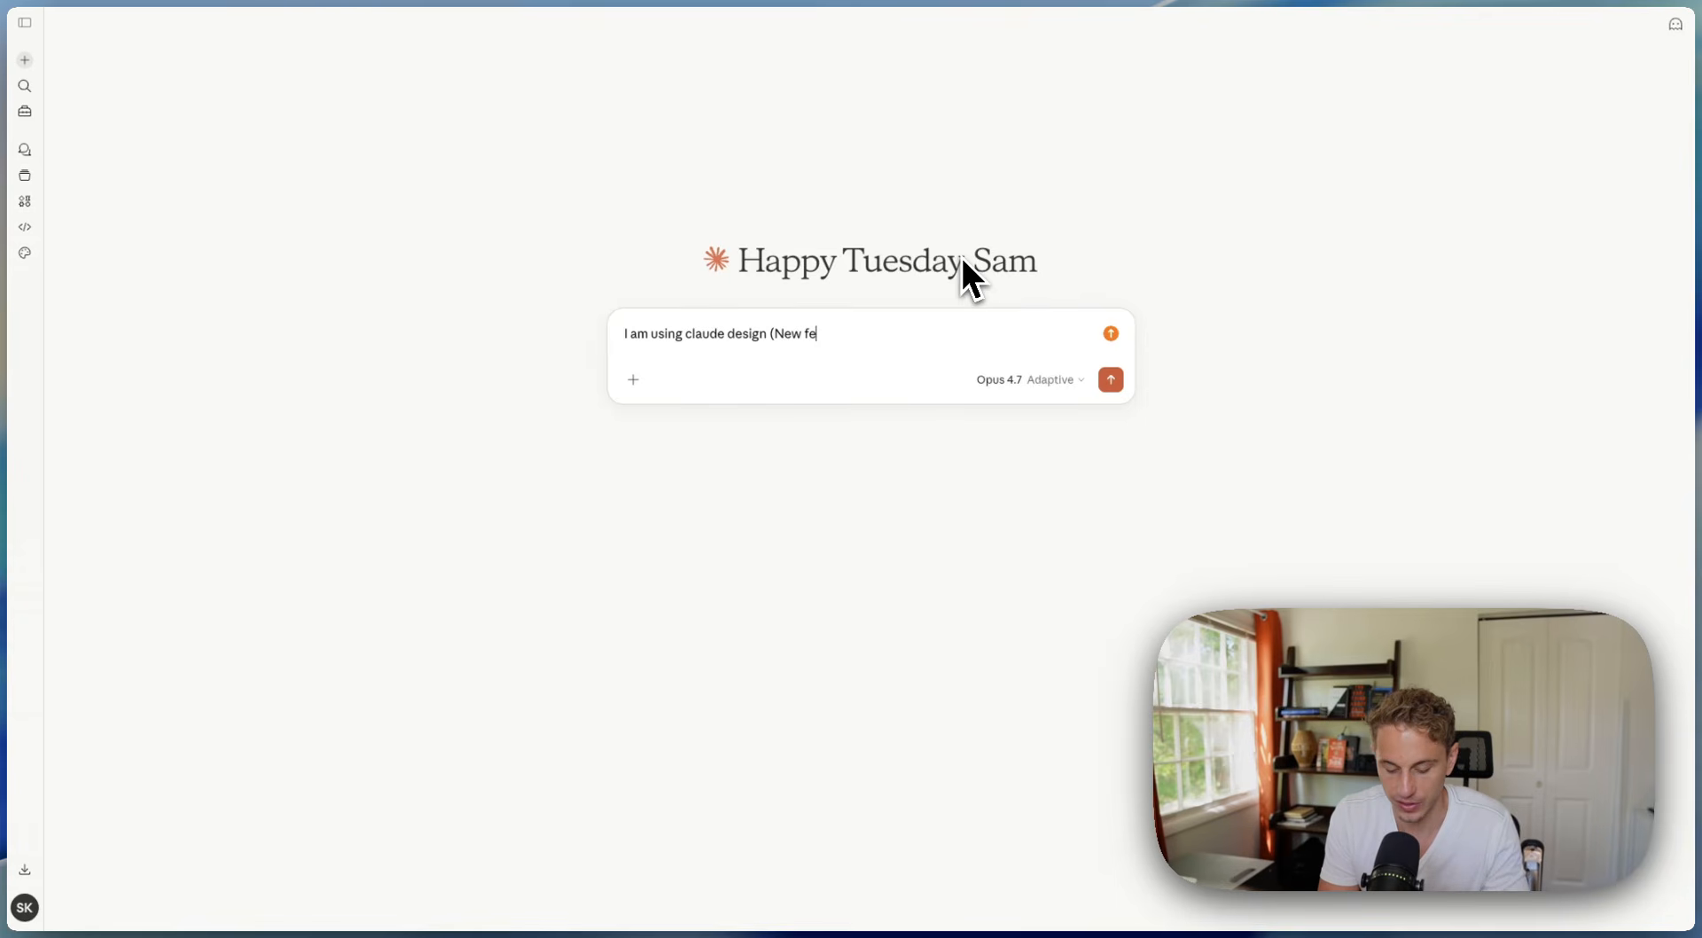
type("ature by claude, make su")
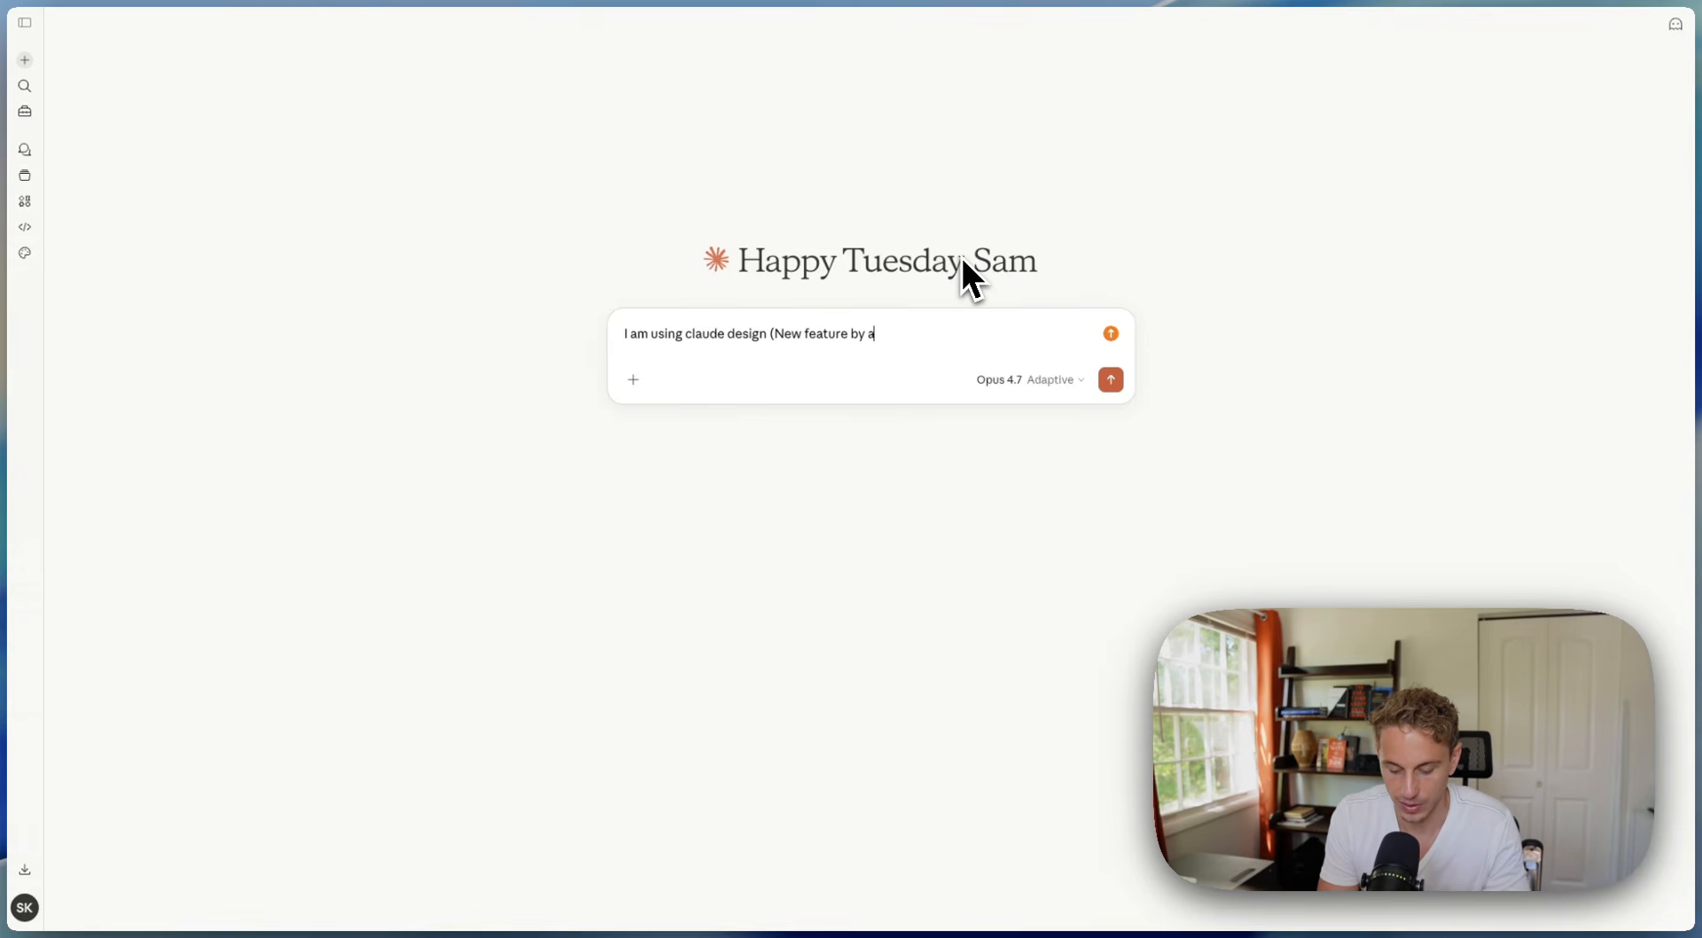
type("re to re")
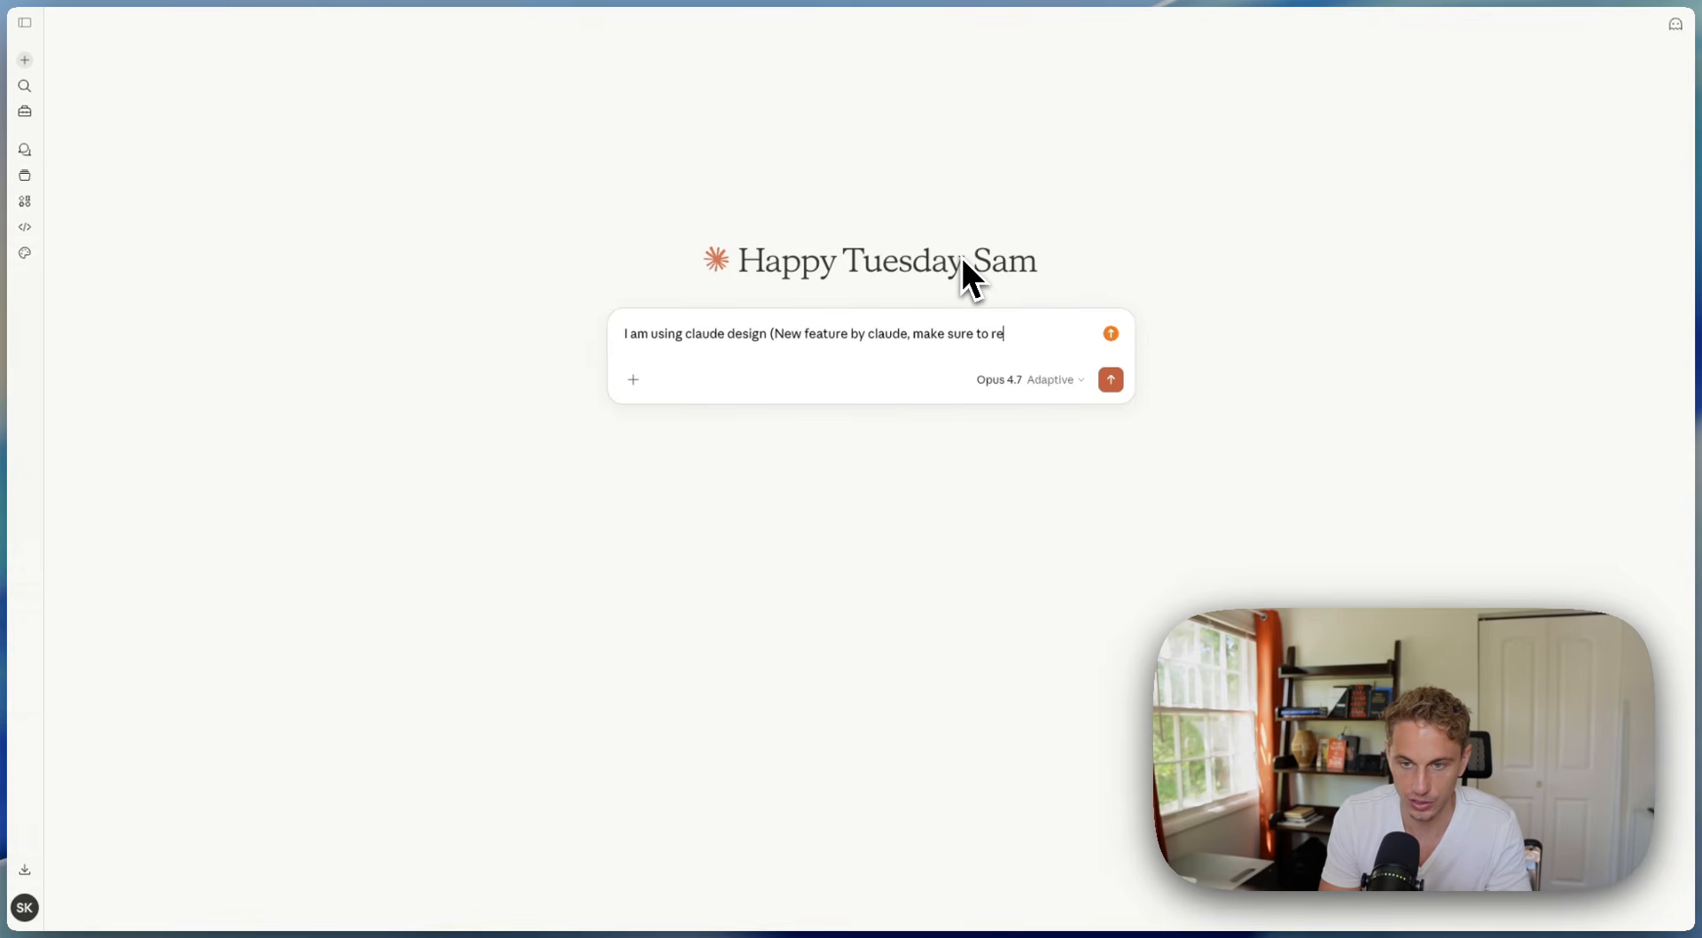
type("search best practices).")
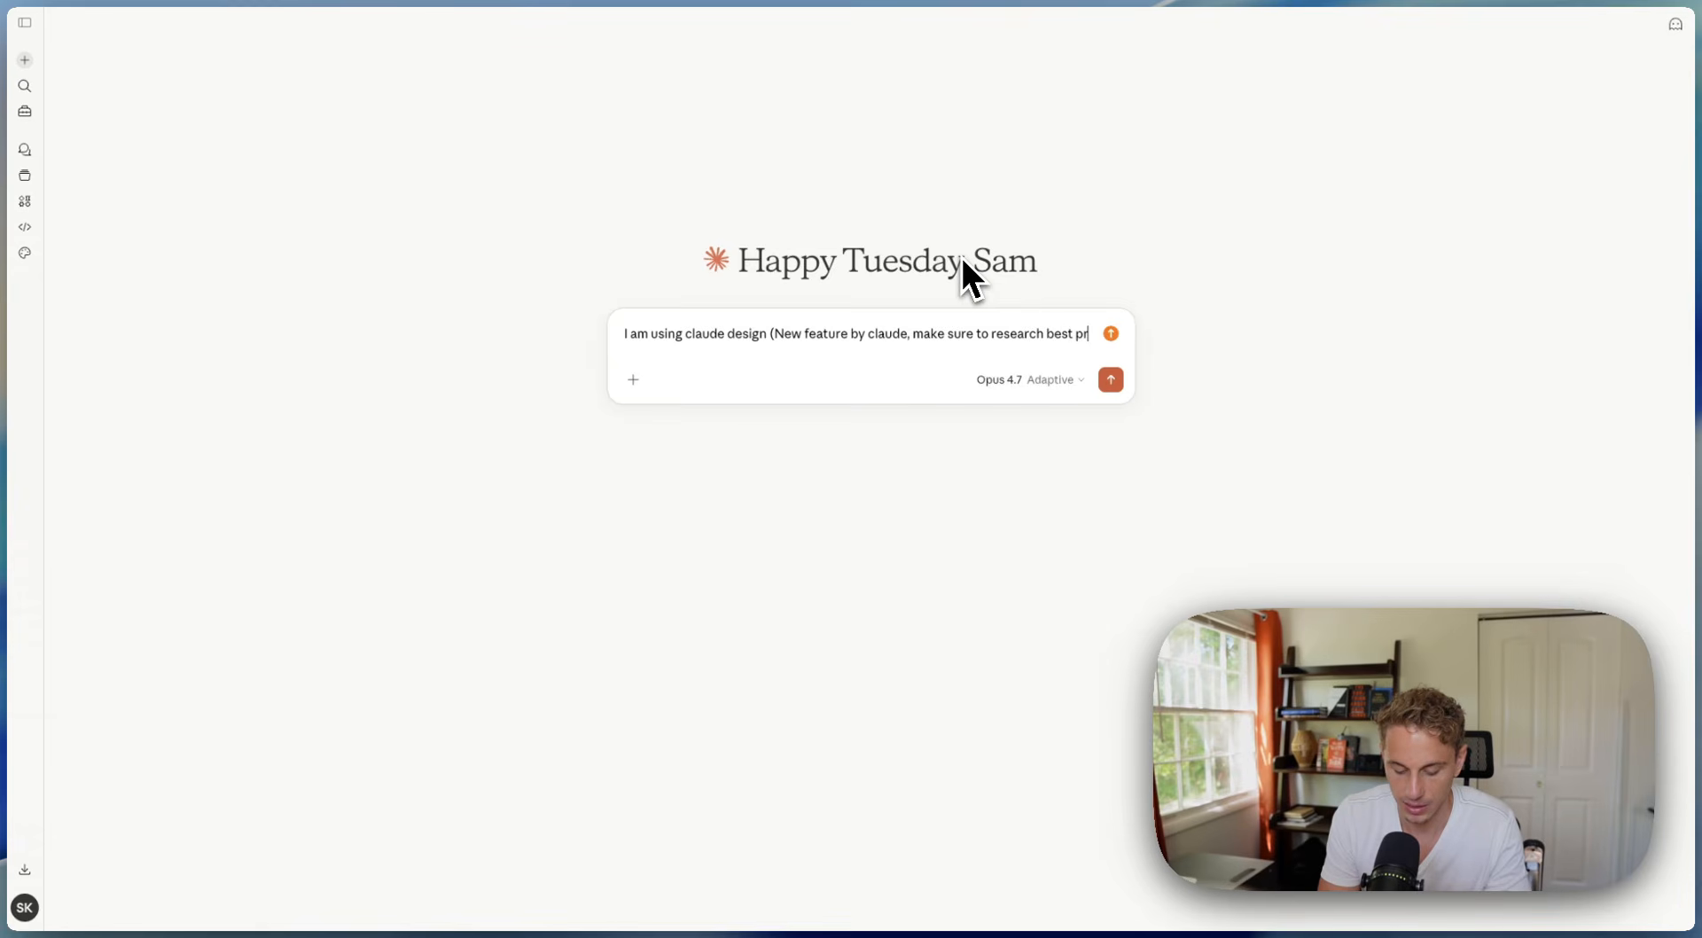
key("shift+Return")
key("shift+Return")
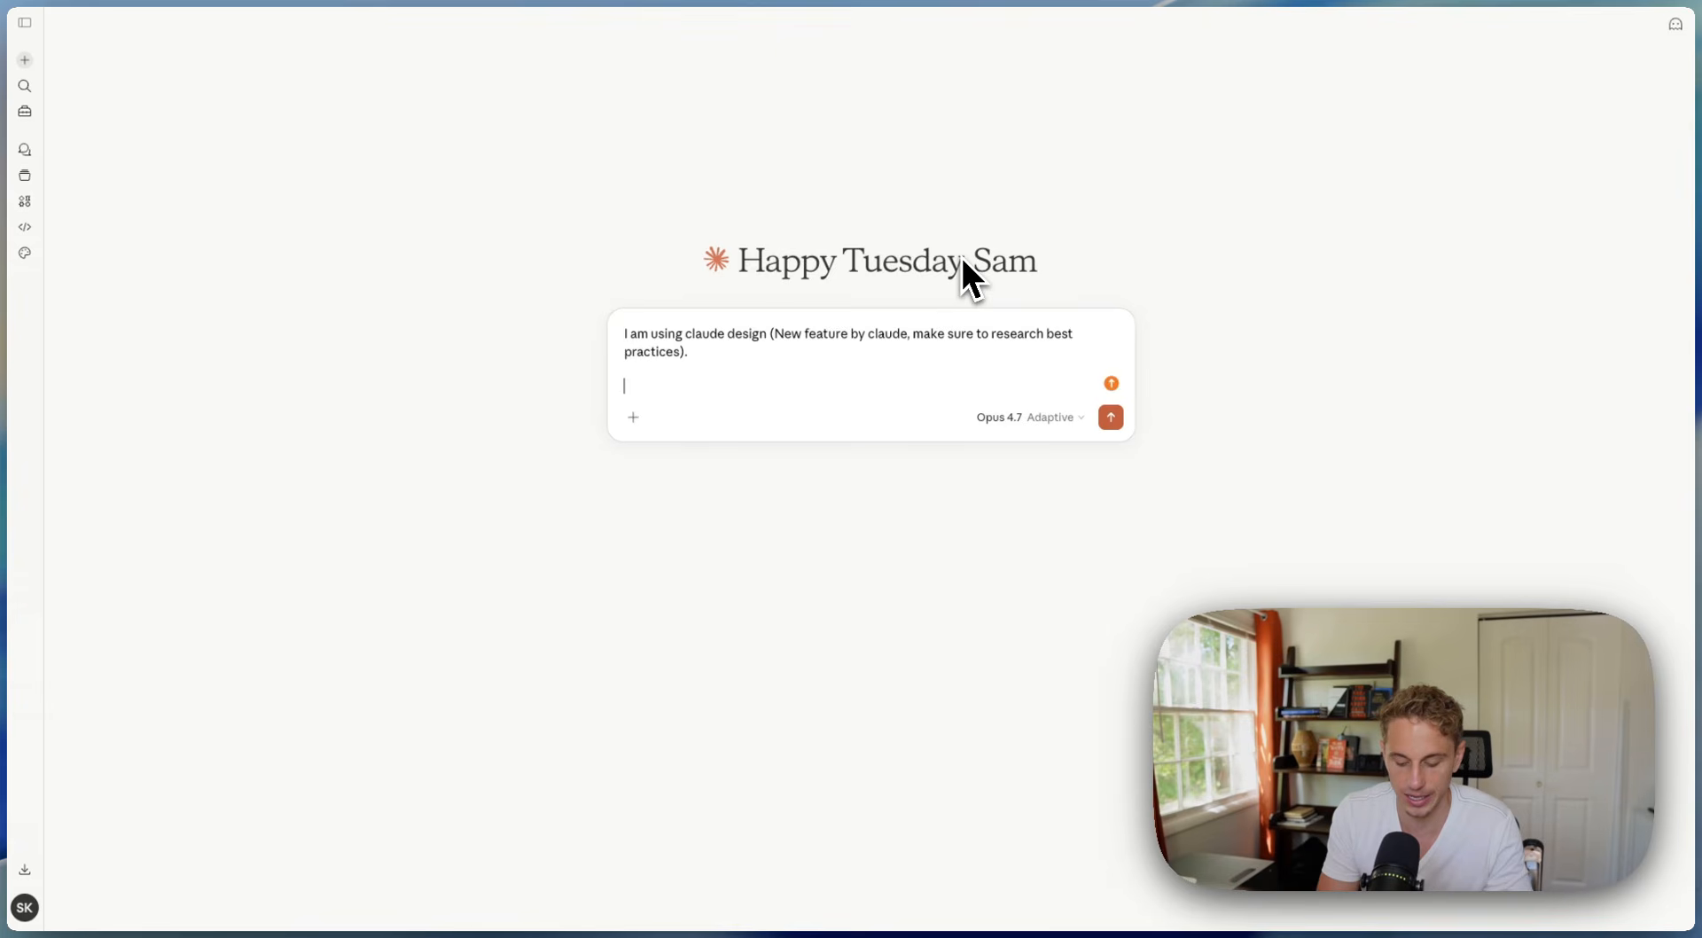
Add to the prompt: "I am creating a wireframe for mindless, and I want to create a feature where people stream their focus sessions live."
type("I am creating a")
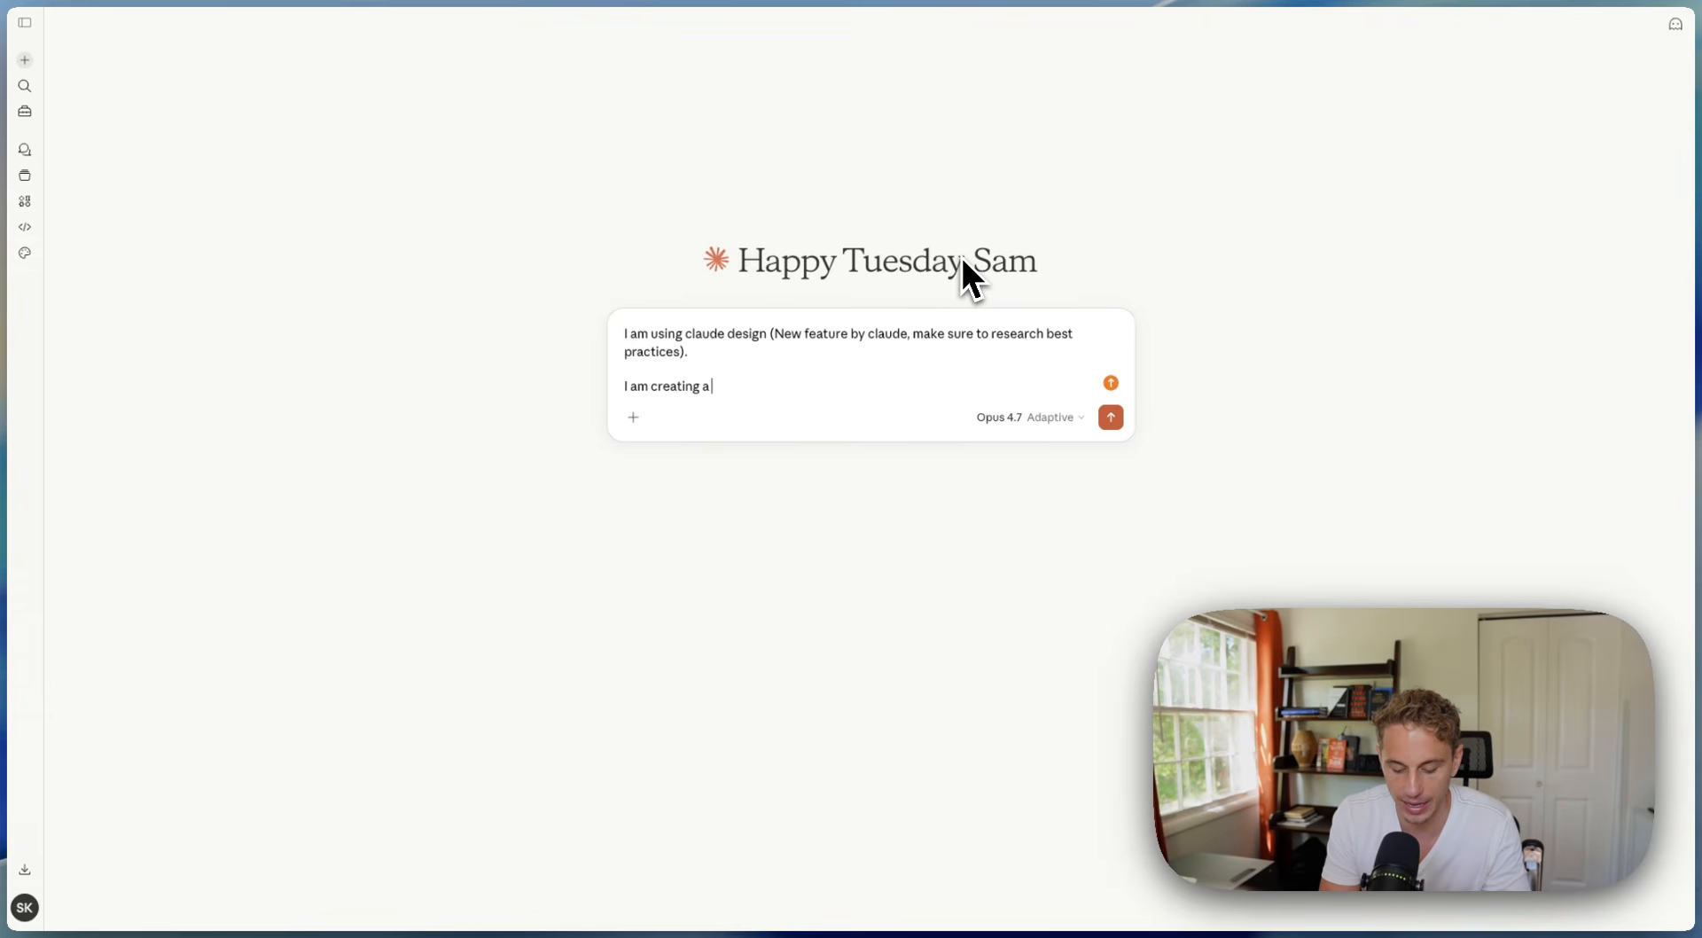
type(" wireframe for mindl")
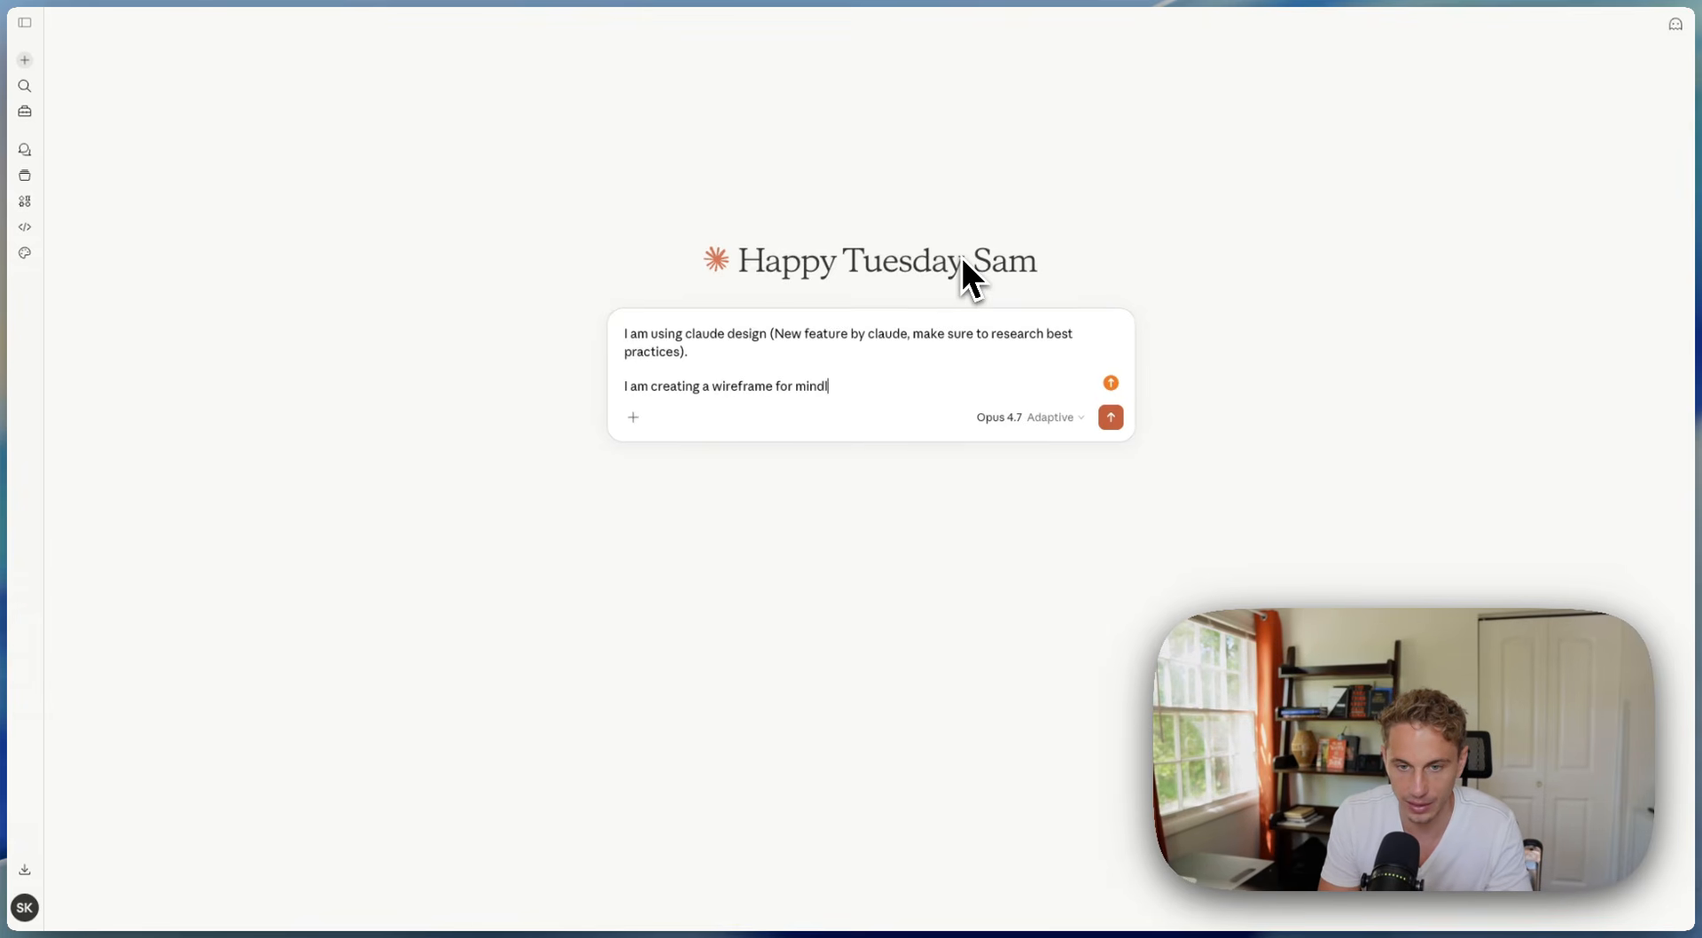
type("ess, and I wnas to")
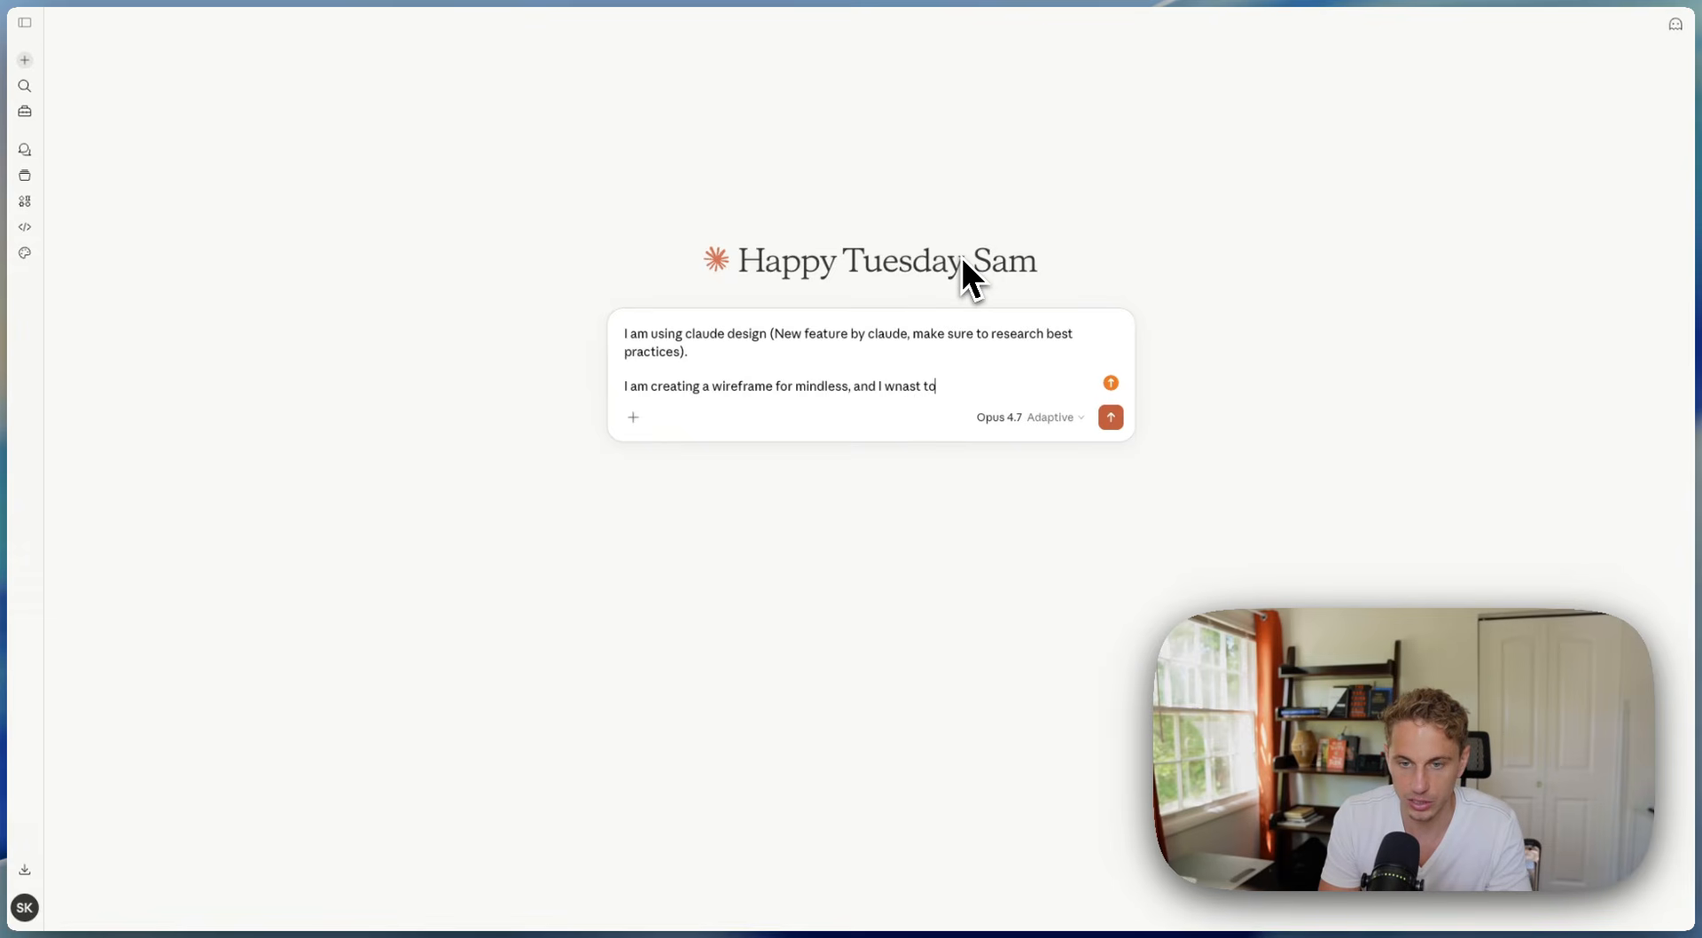
key("BackSpace")
key("BackSpace")
key("BackSpace")
key("BackSpace")
key("BackSpace")
type("ant to c")
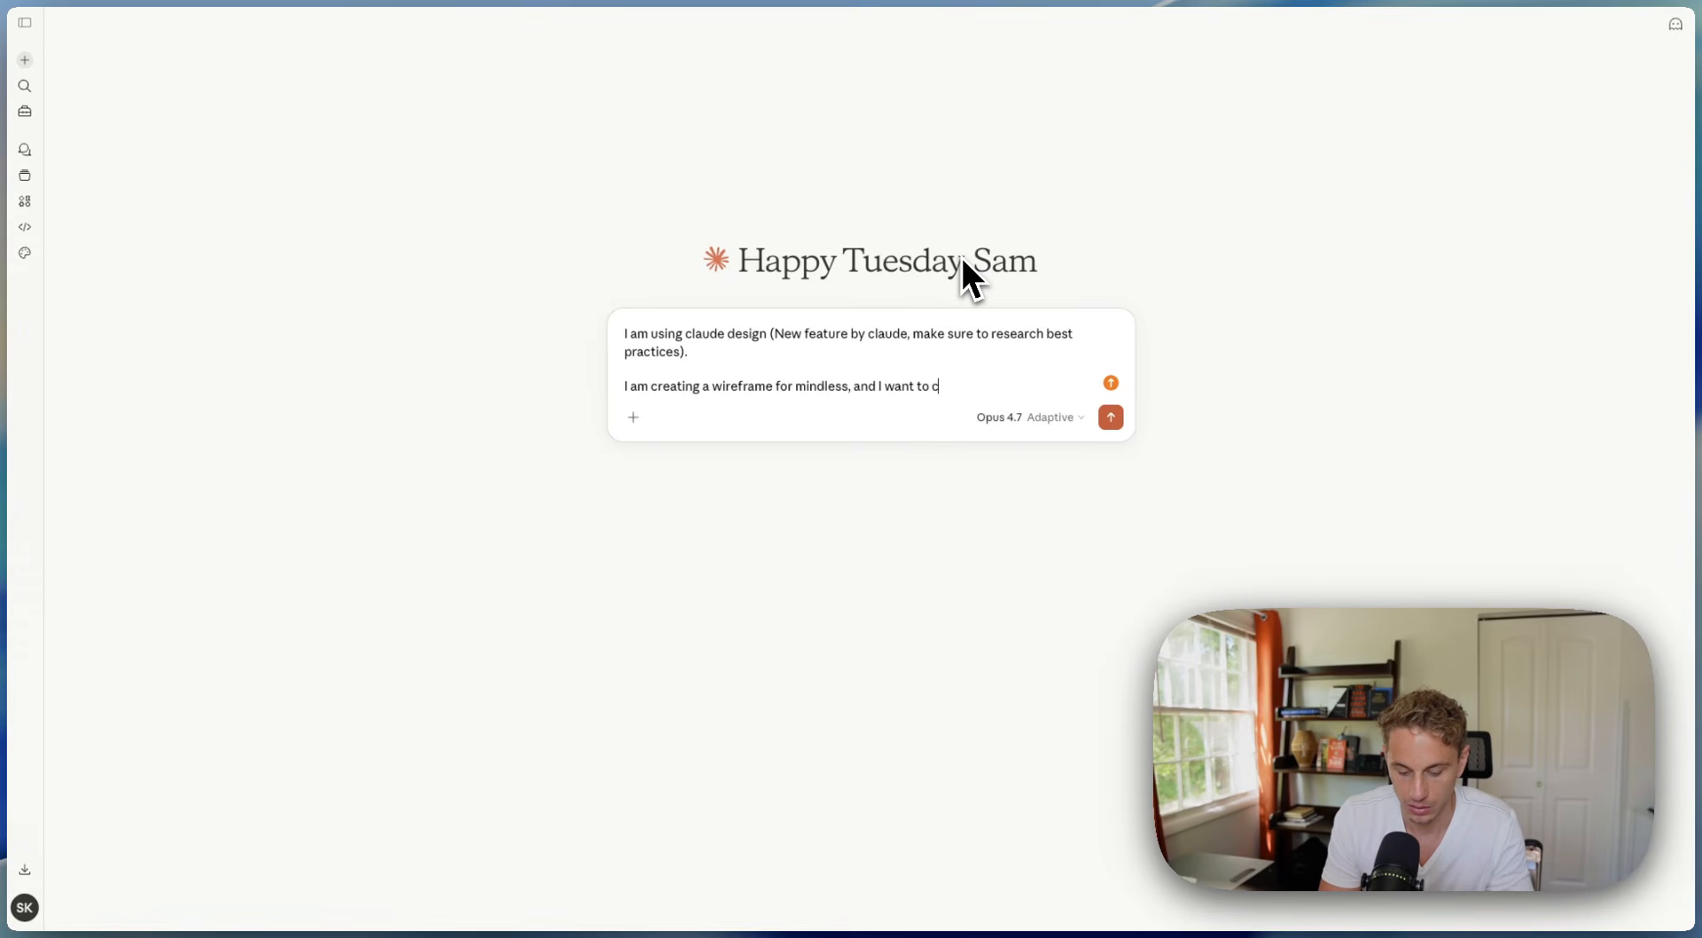
type("reate a feature where peopel can")
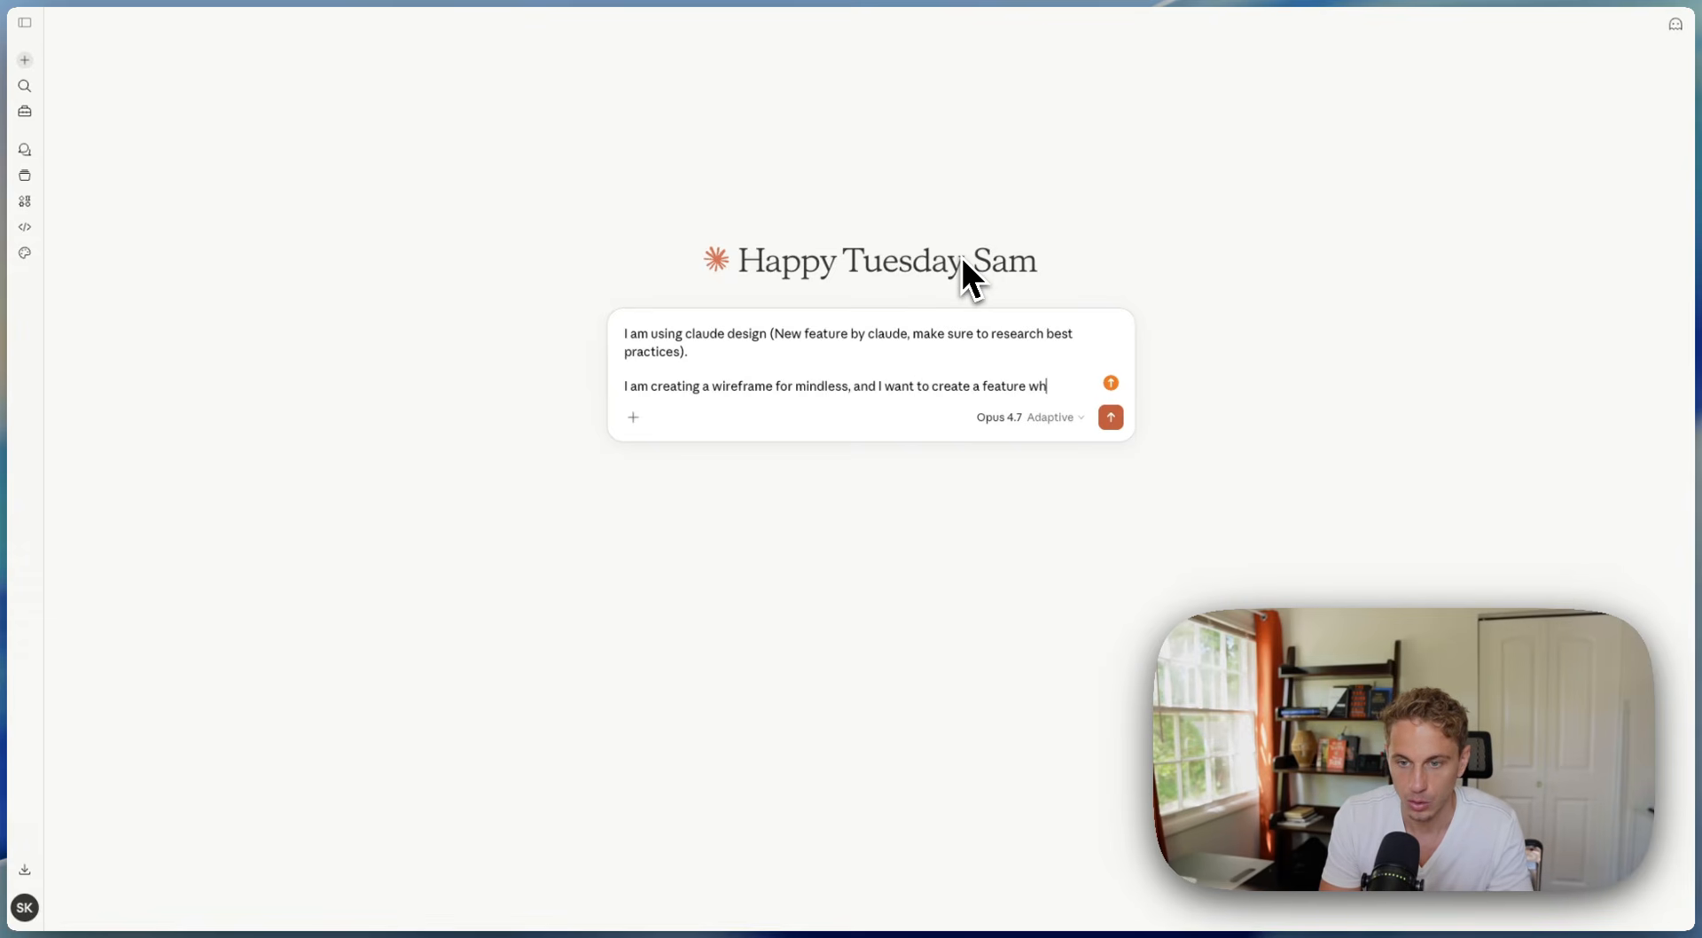
key("BackSpace")
key("BackSpace")
key("BackSpace")
key("BackSpace")
key("BackSpace")
key("BackSpace")
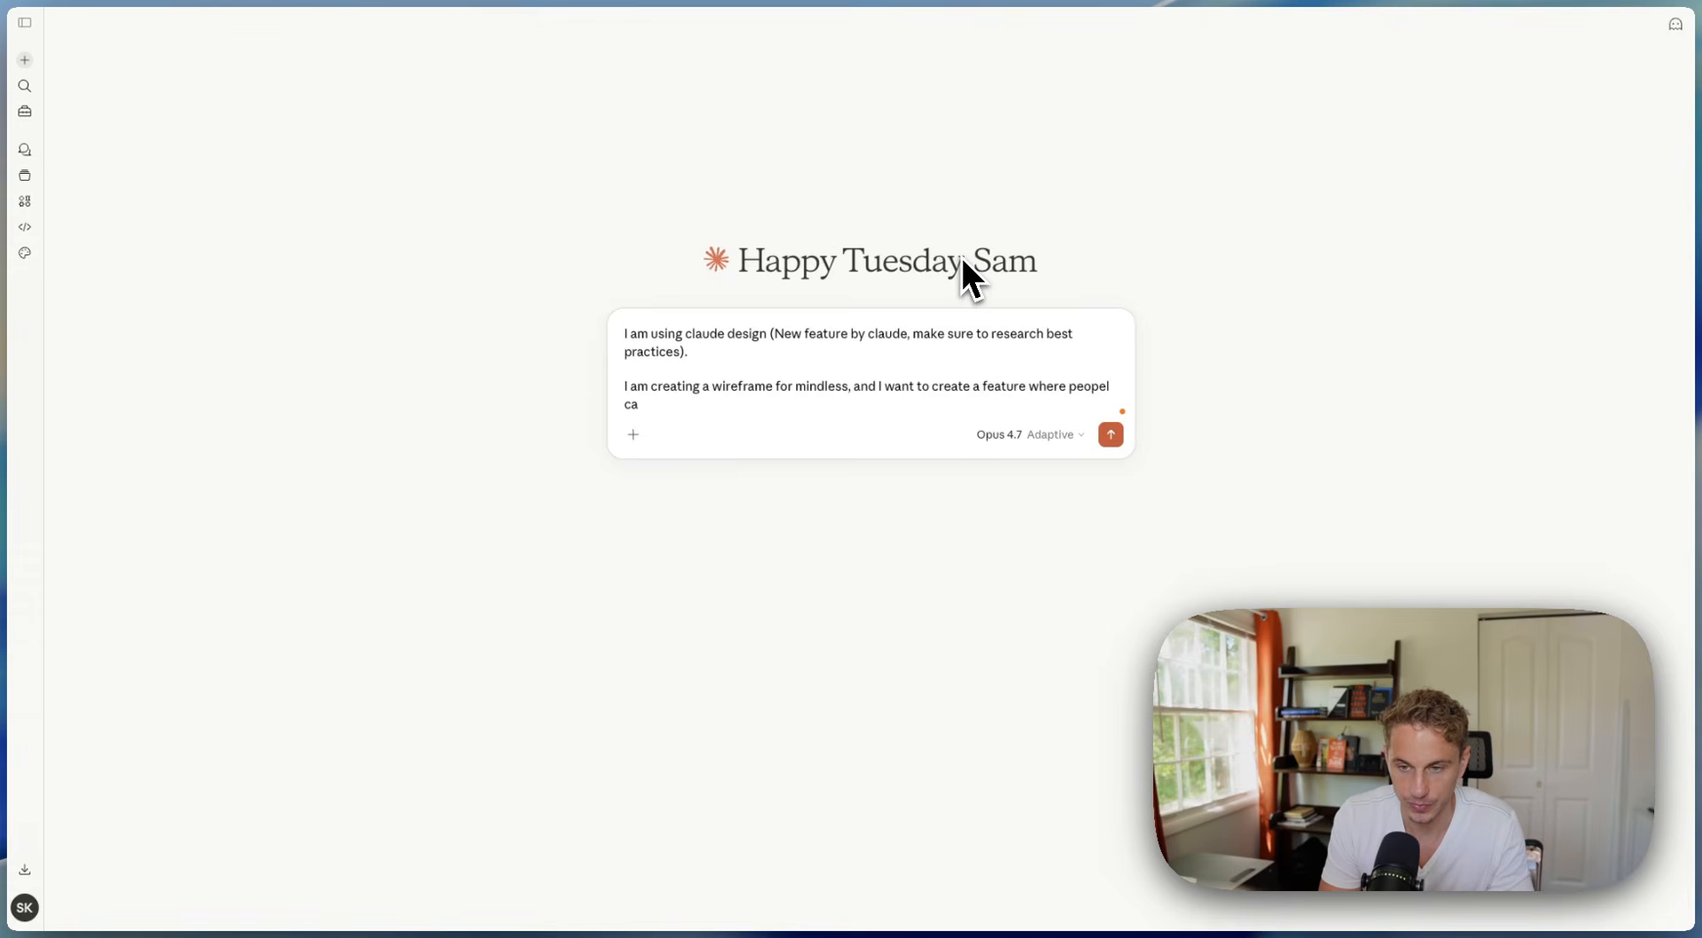
type("le stream")
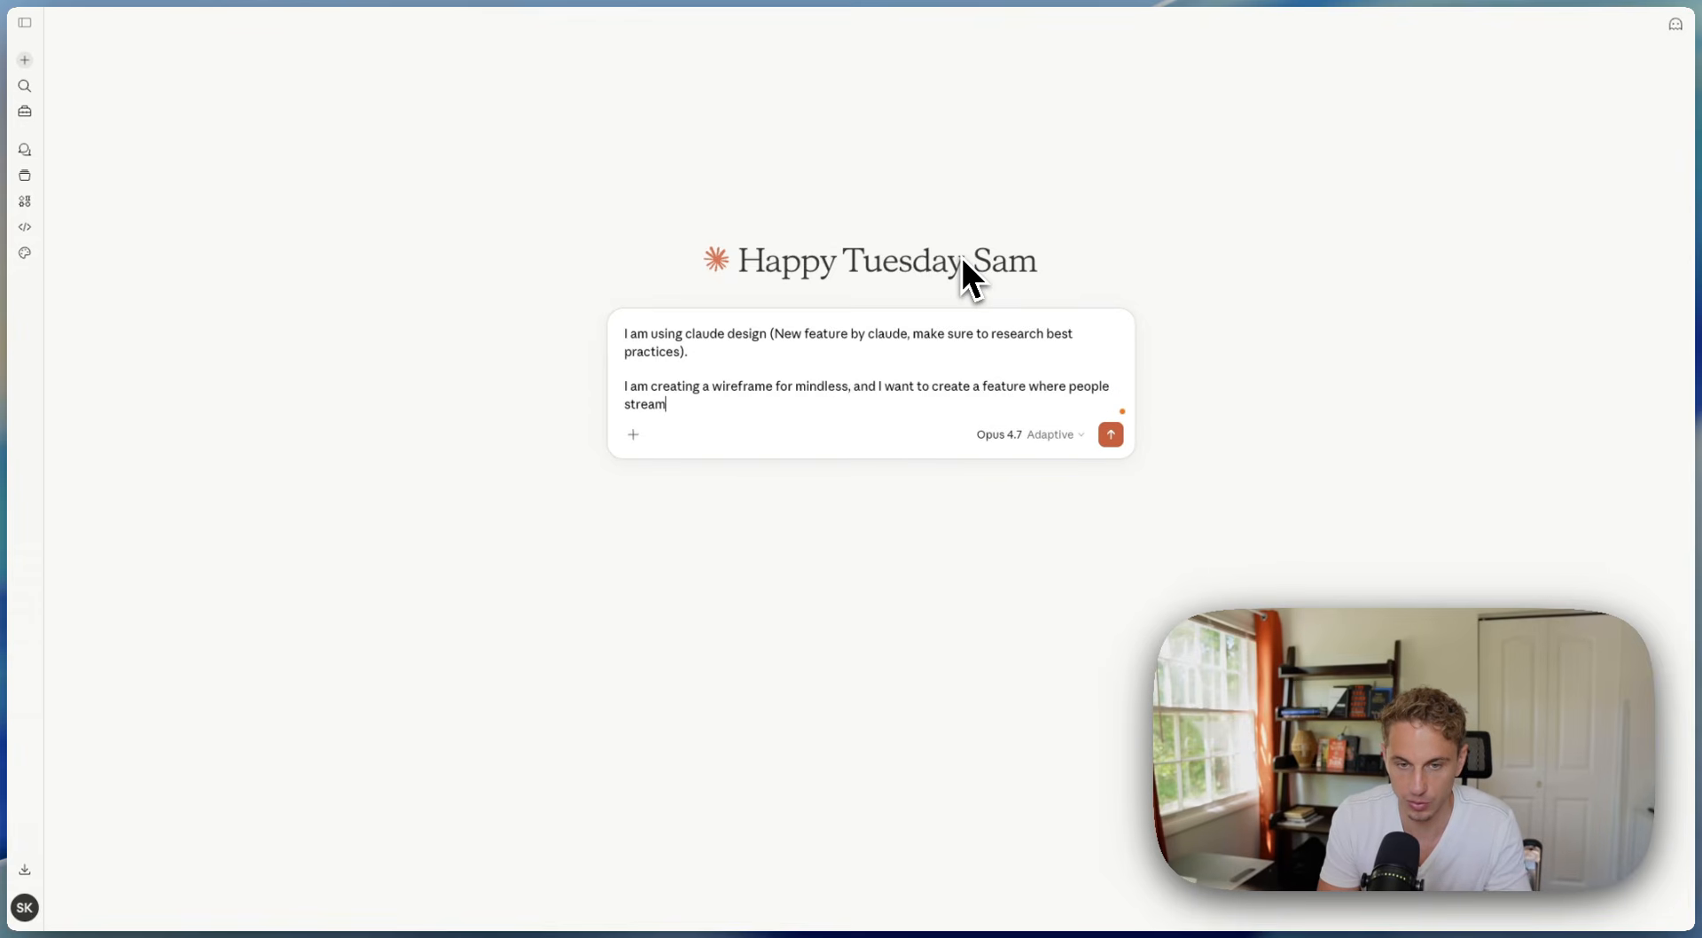
type(" their focus session")
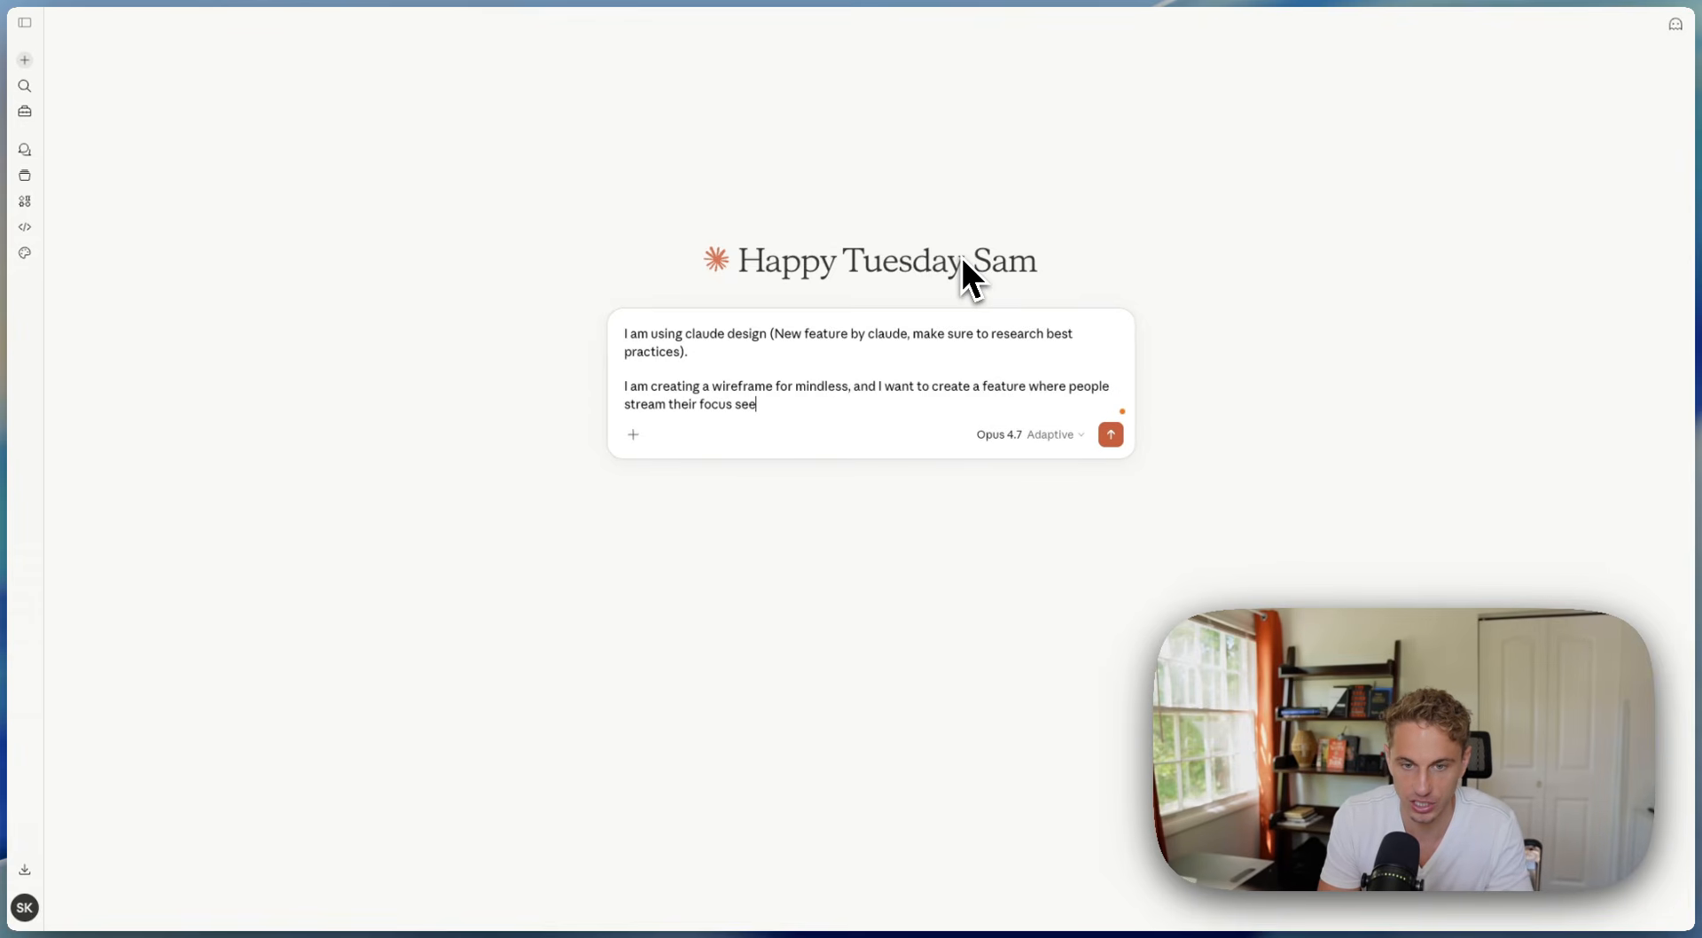
type("s live.")
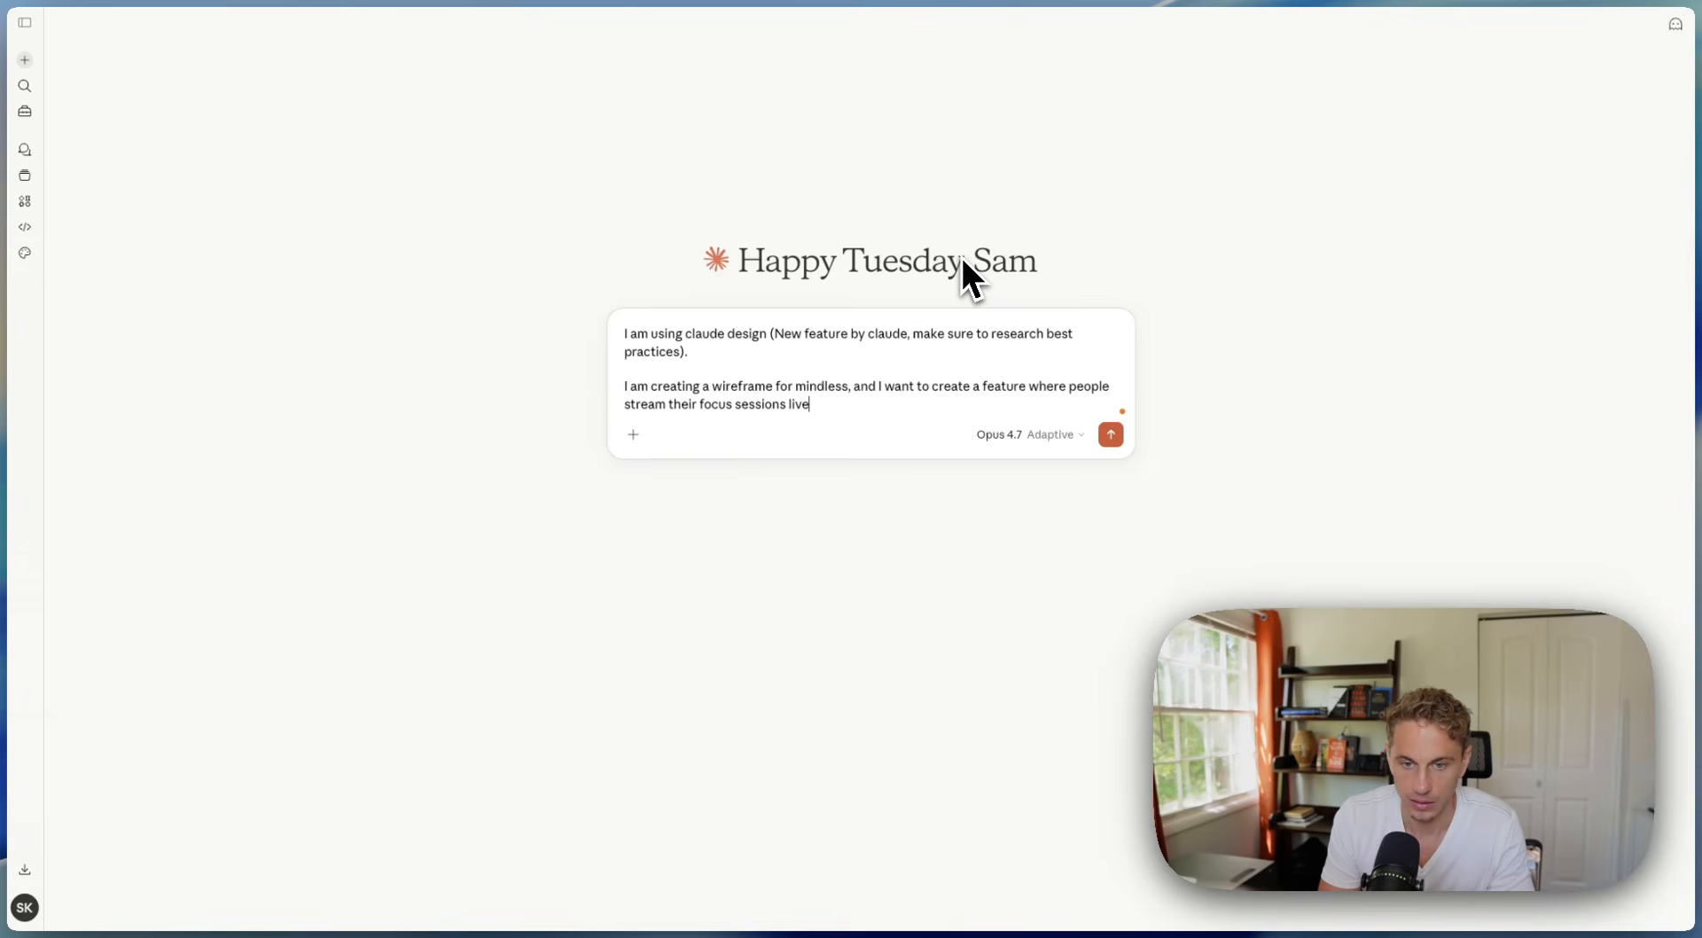
Add a new paragraph to the prompt: "Others can joing their sessions, or simply watch them be focused and productive"
key("shift+Return")
key("shift+Return")
type("Others can")
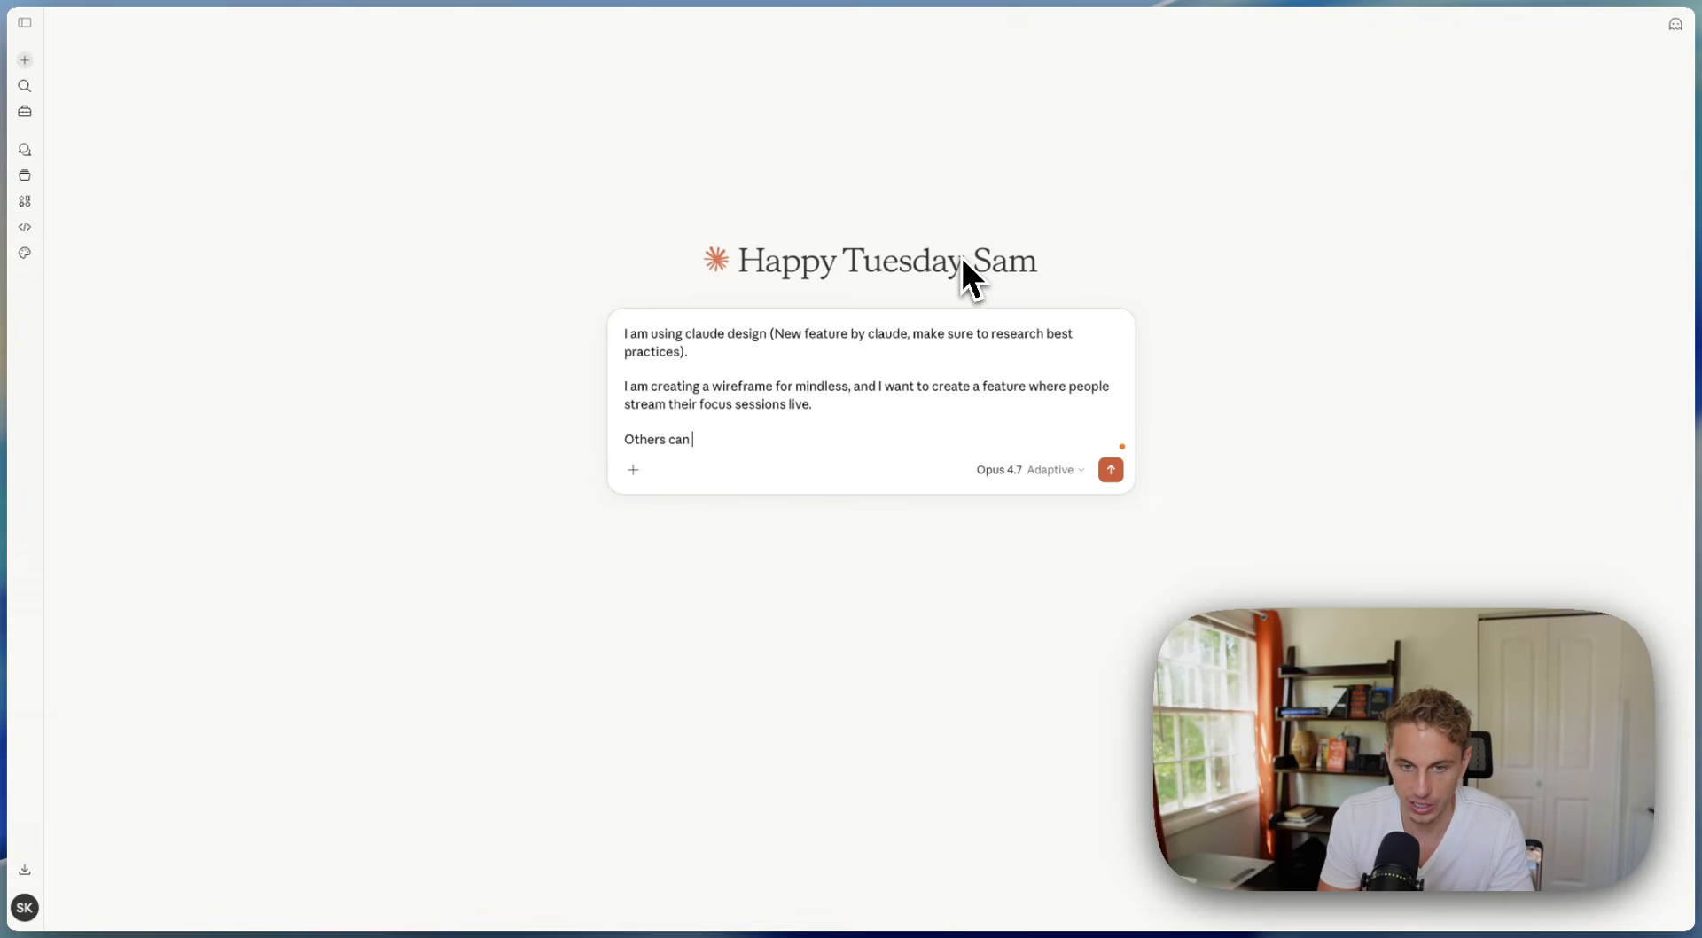
type(" joing their sessio")
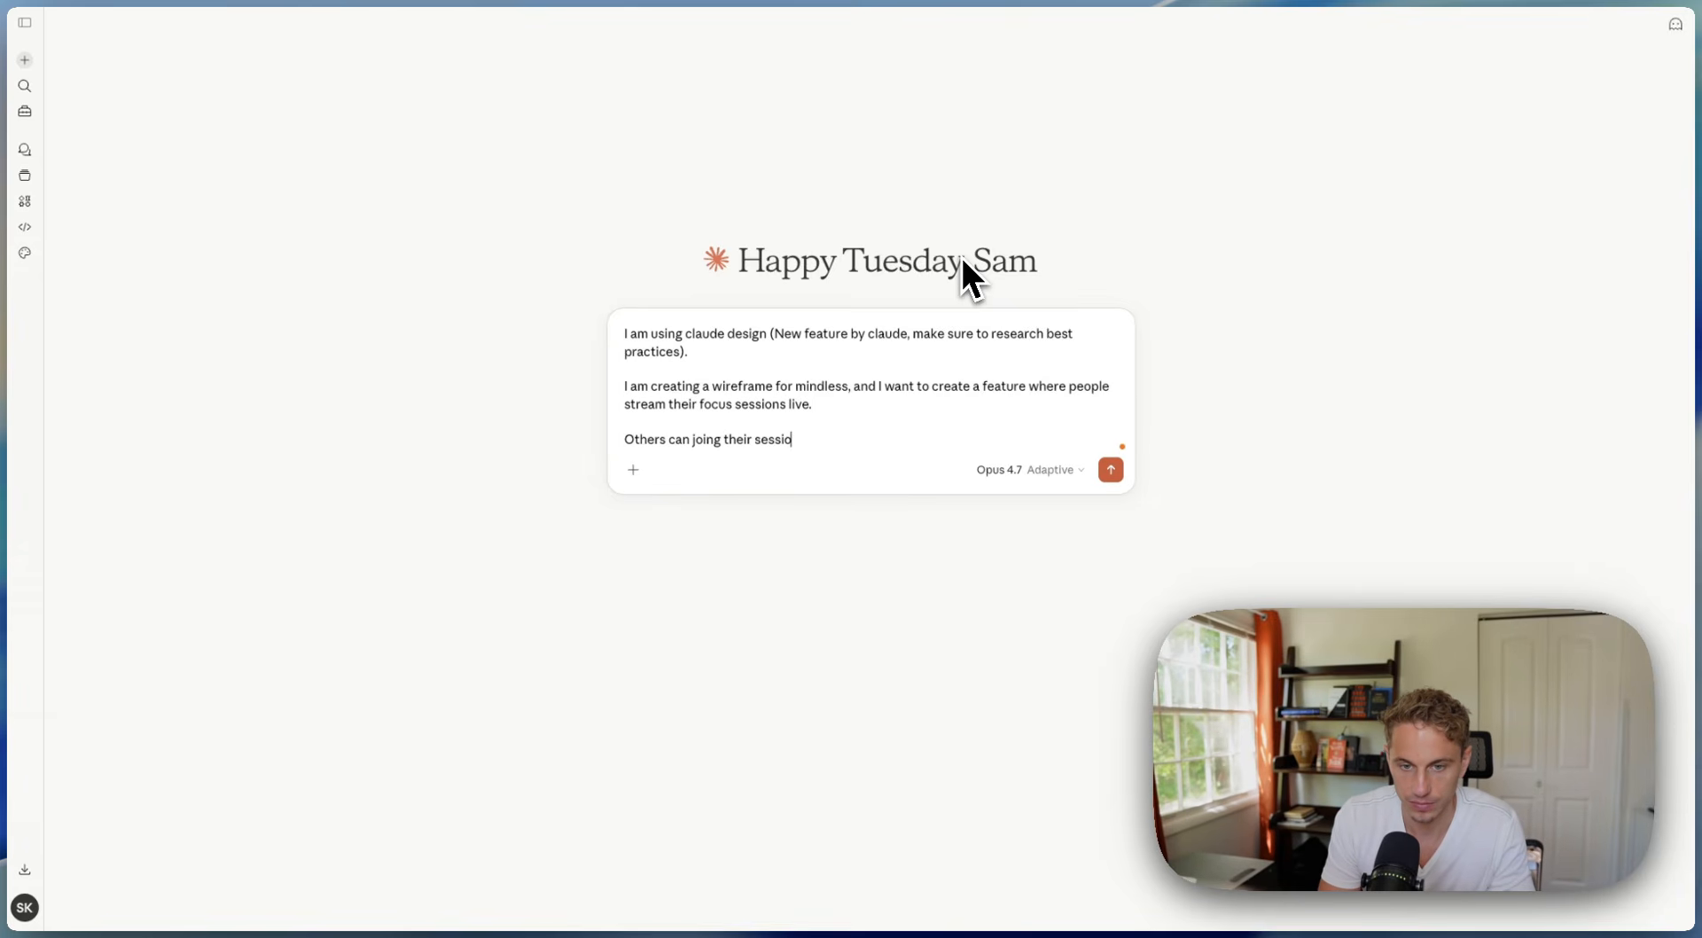
type("ns, or simply")
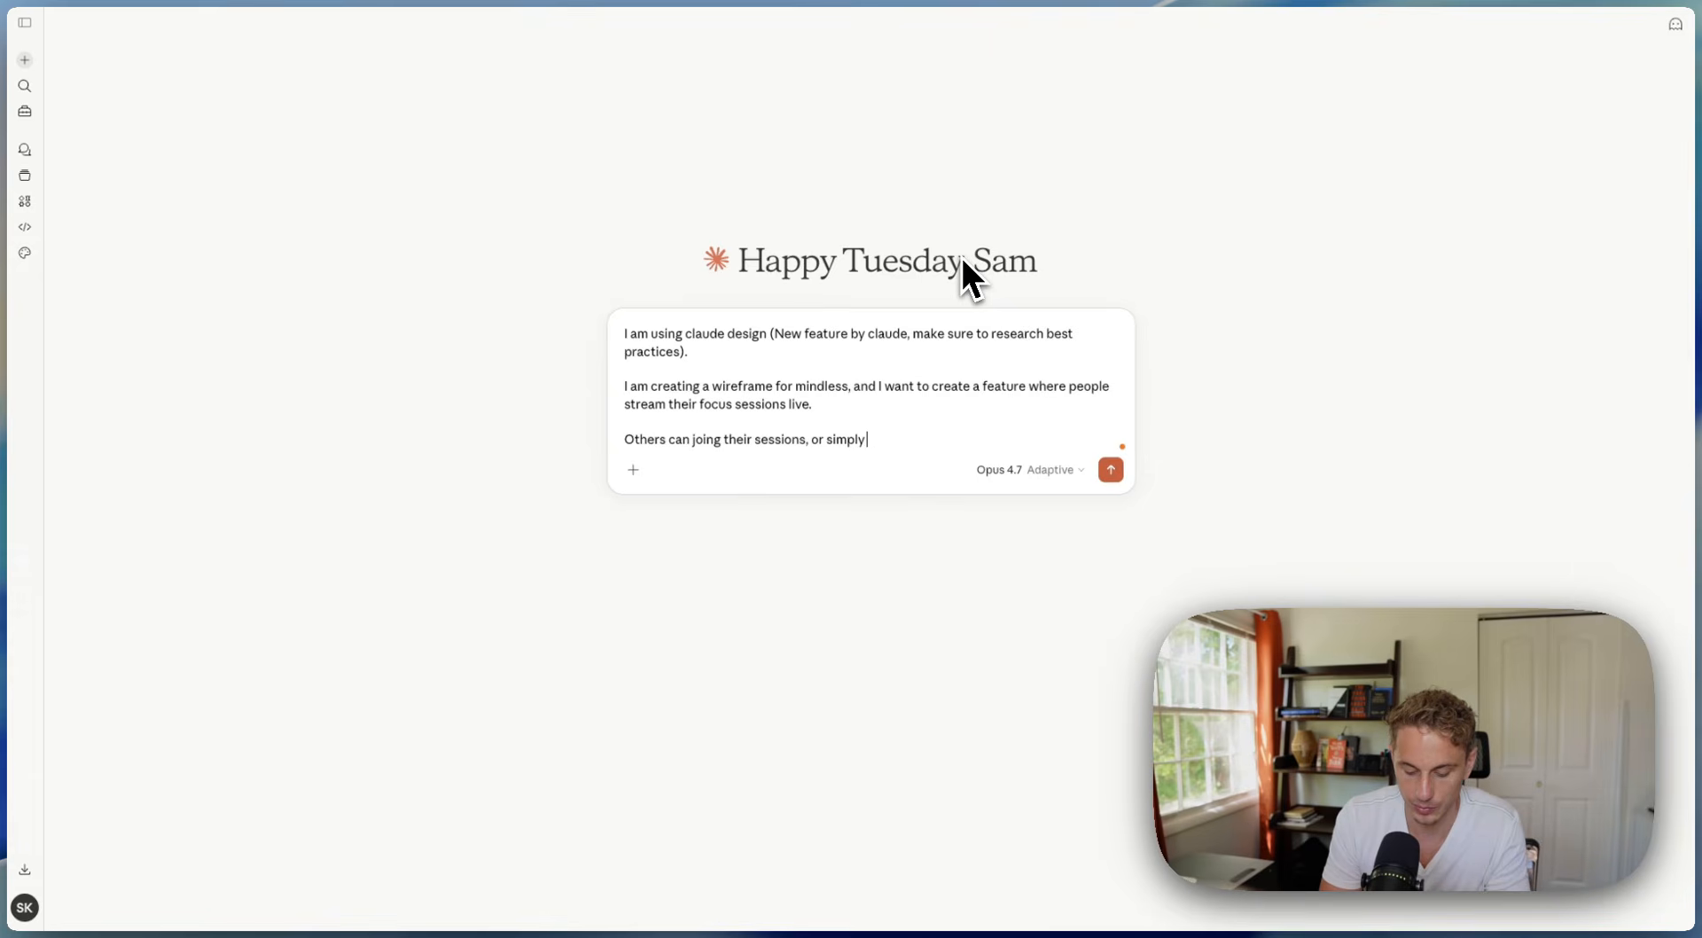
type(" watch them ")
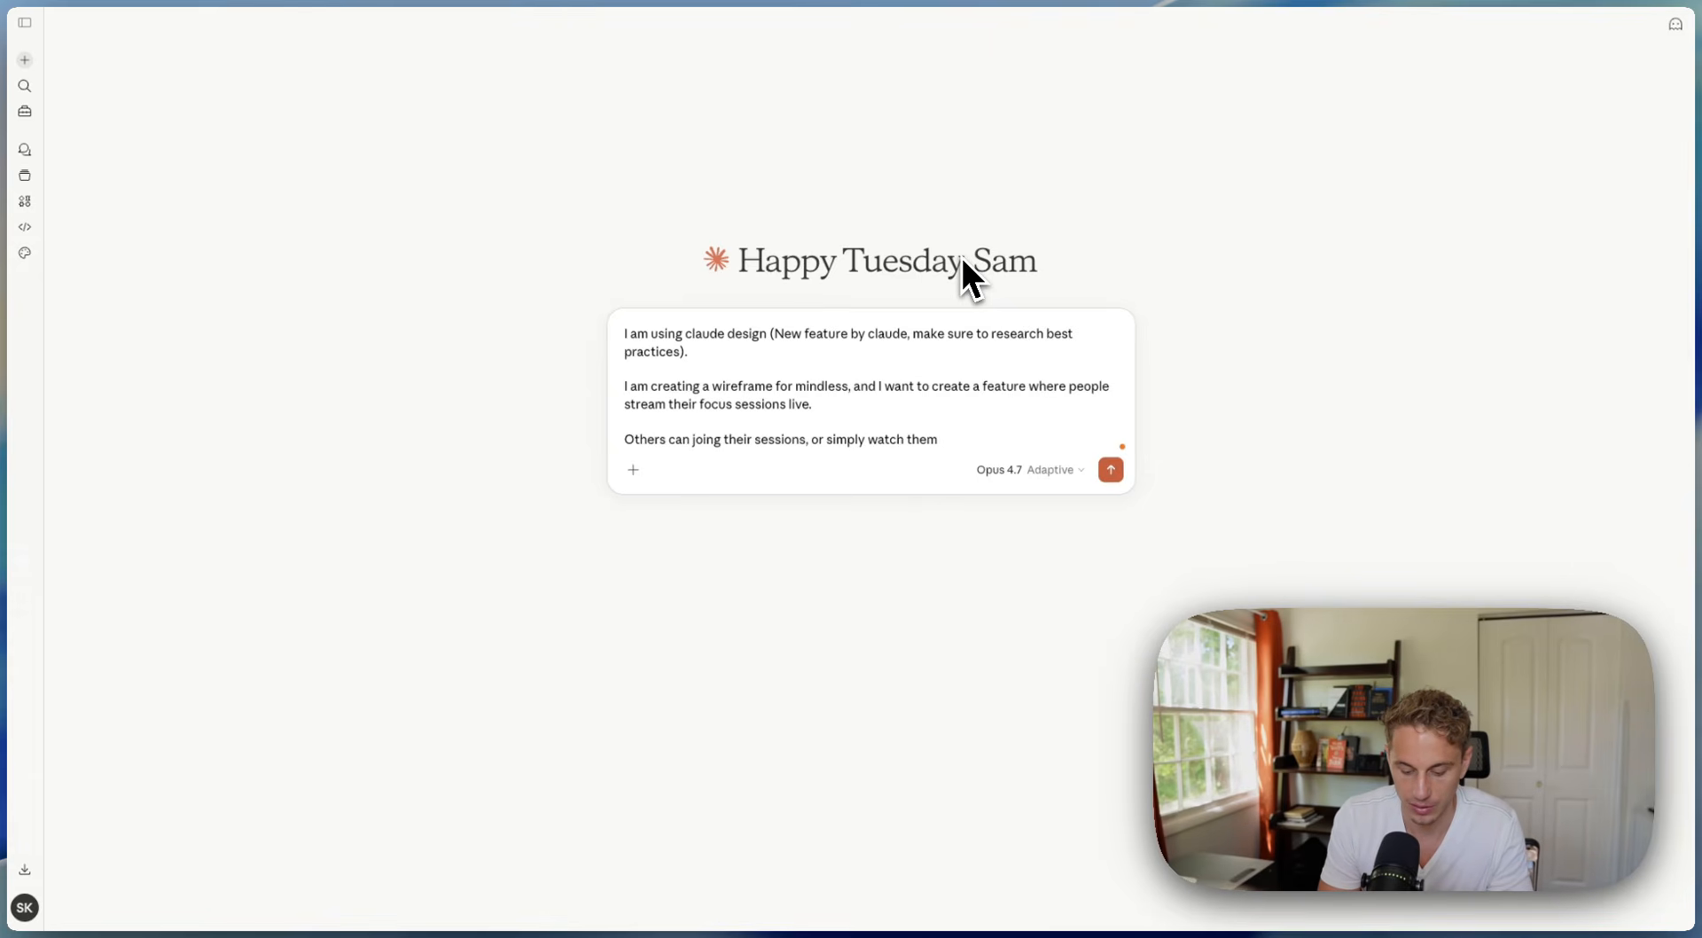
type("be focusef")
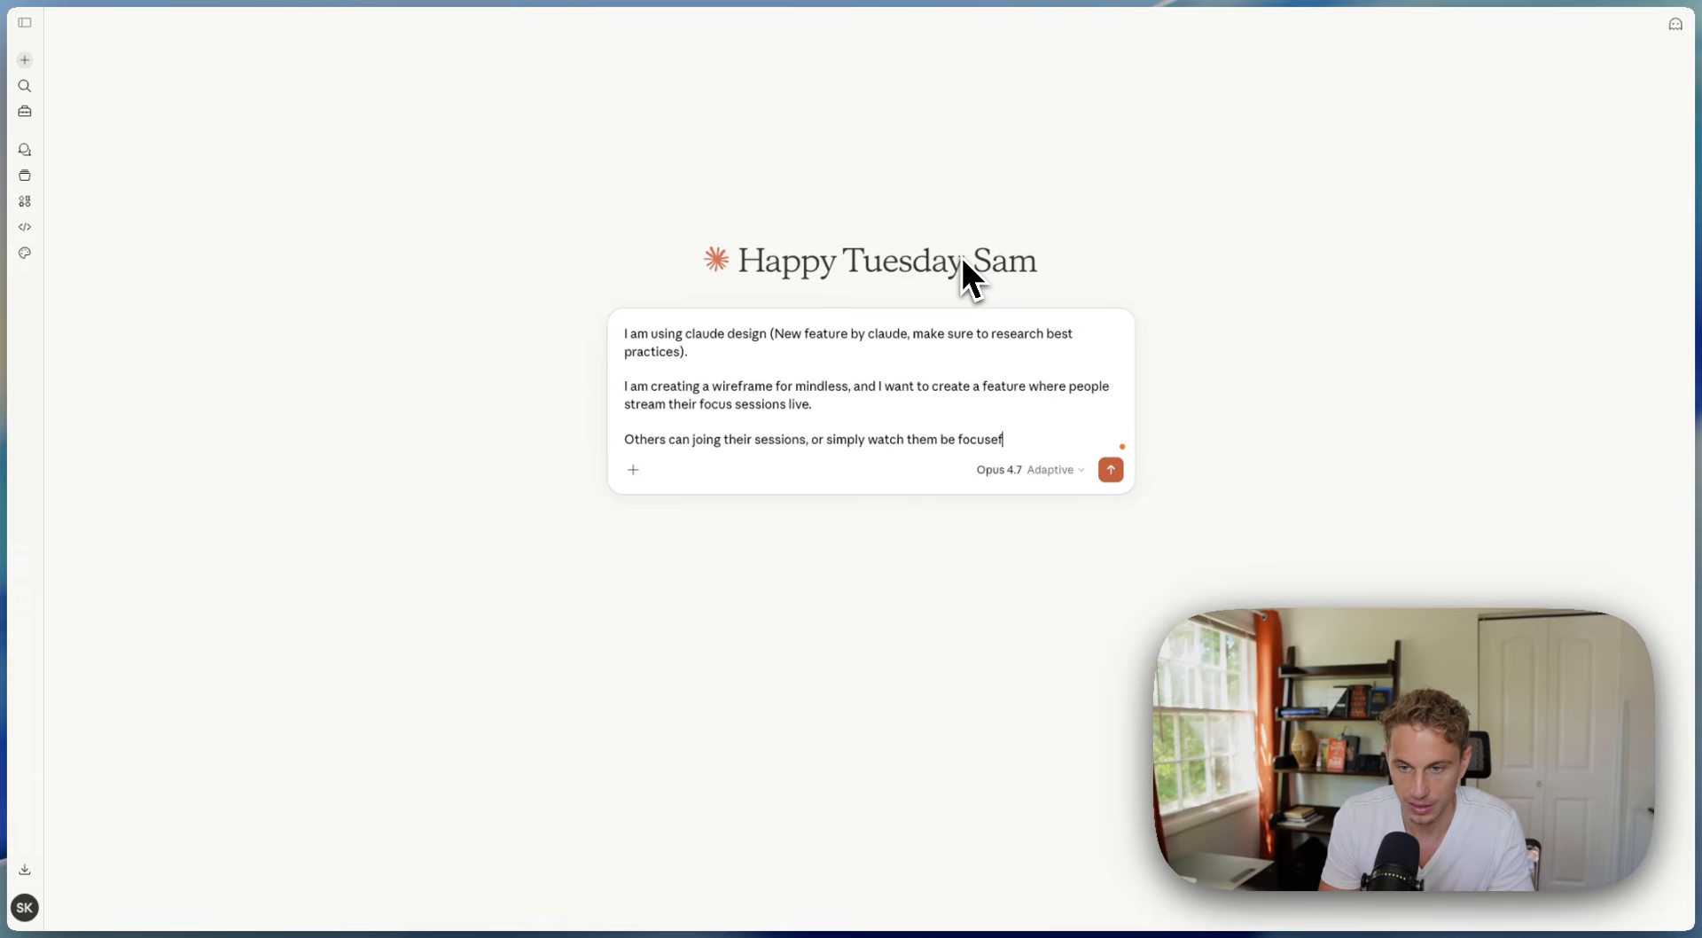
key("BackSpace")
type("d and preod")
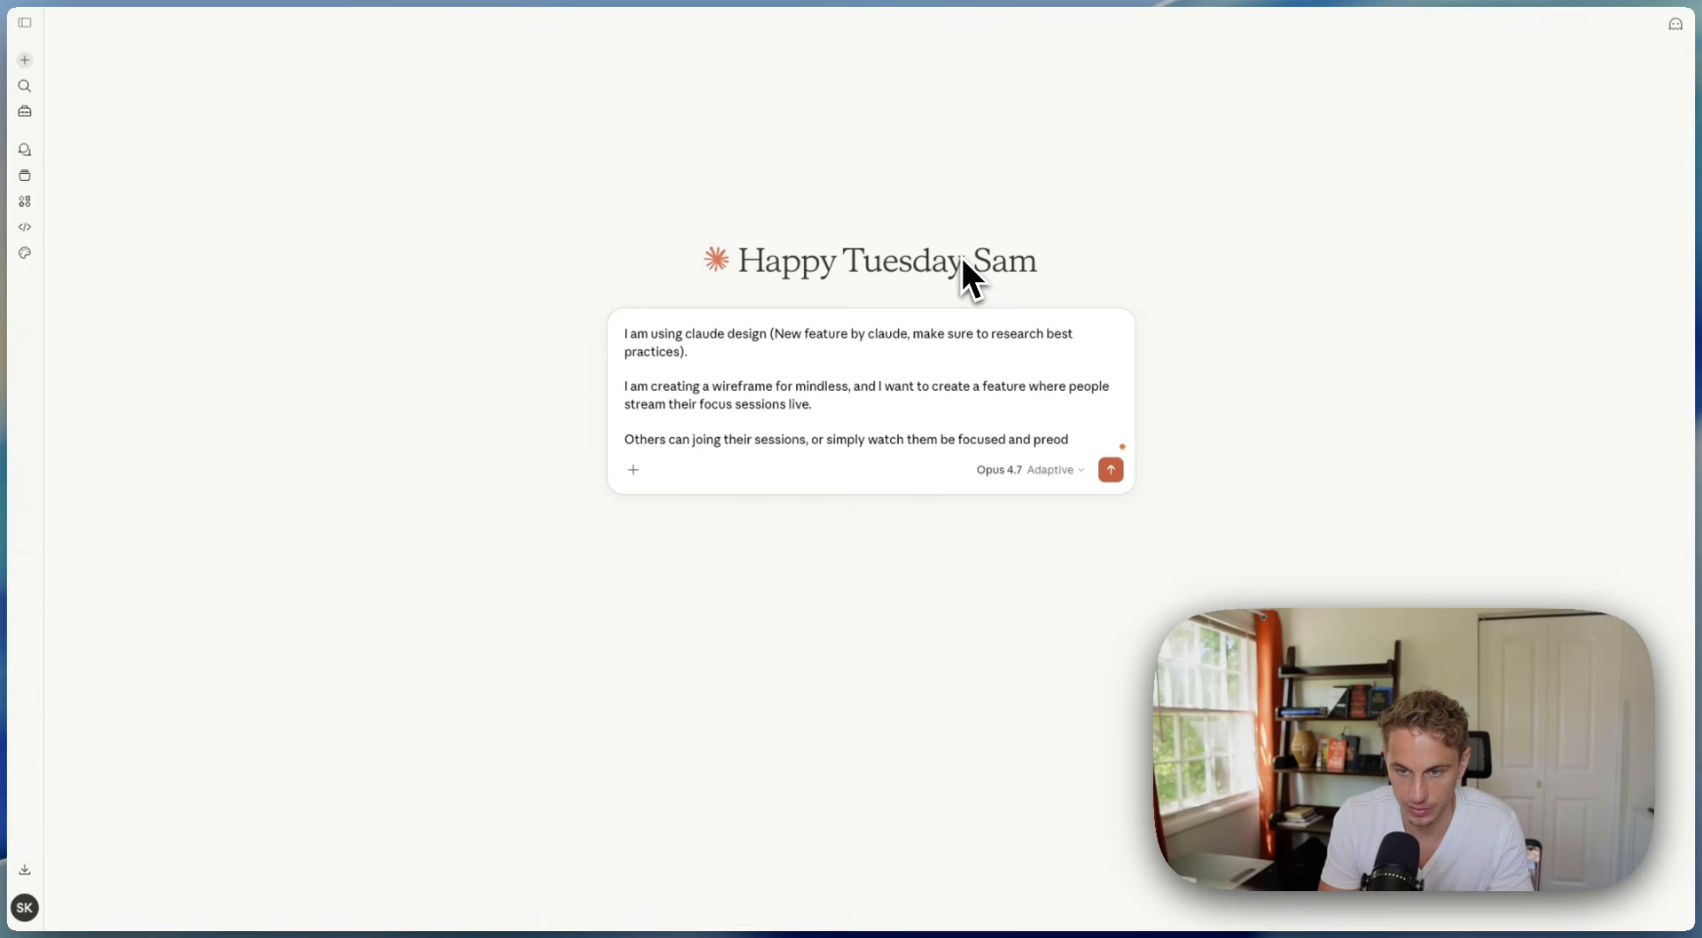
key("BackSpace")
key("BackSpace")
key("BackSpace")
type("oductive")
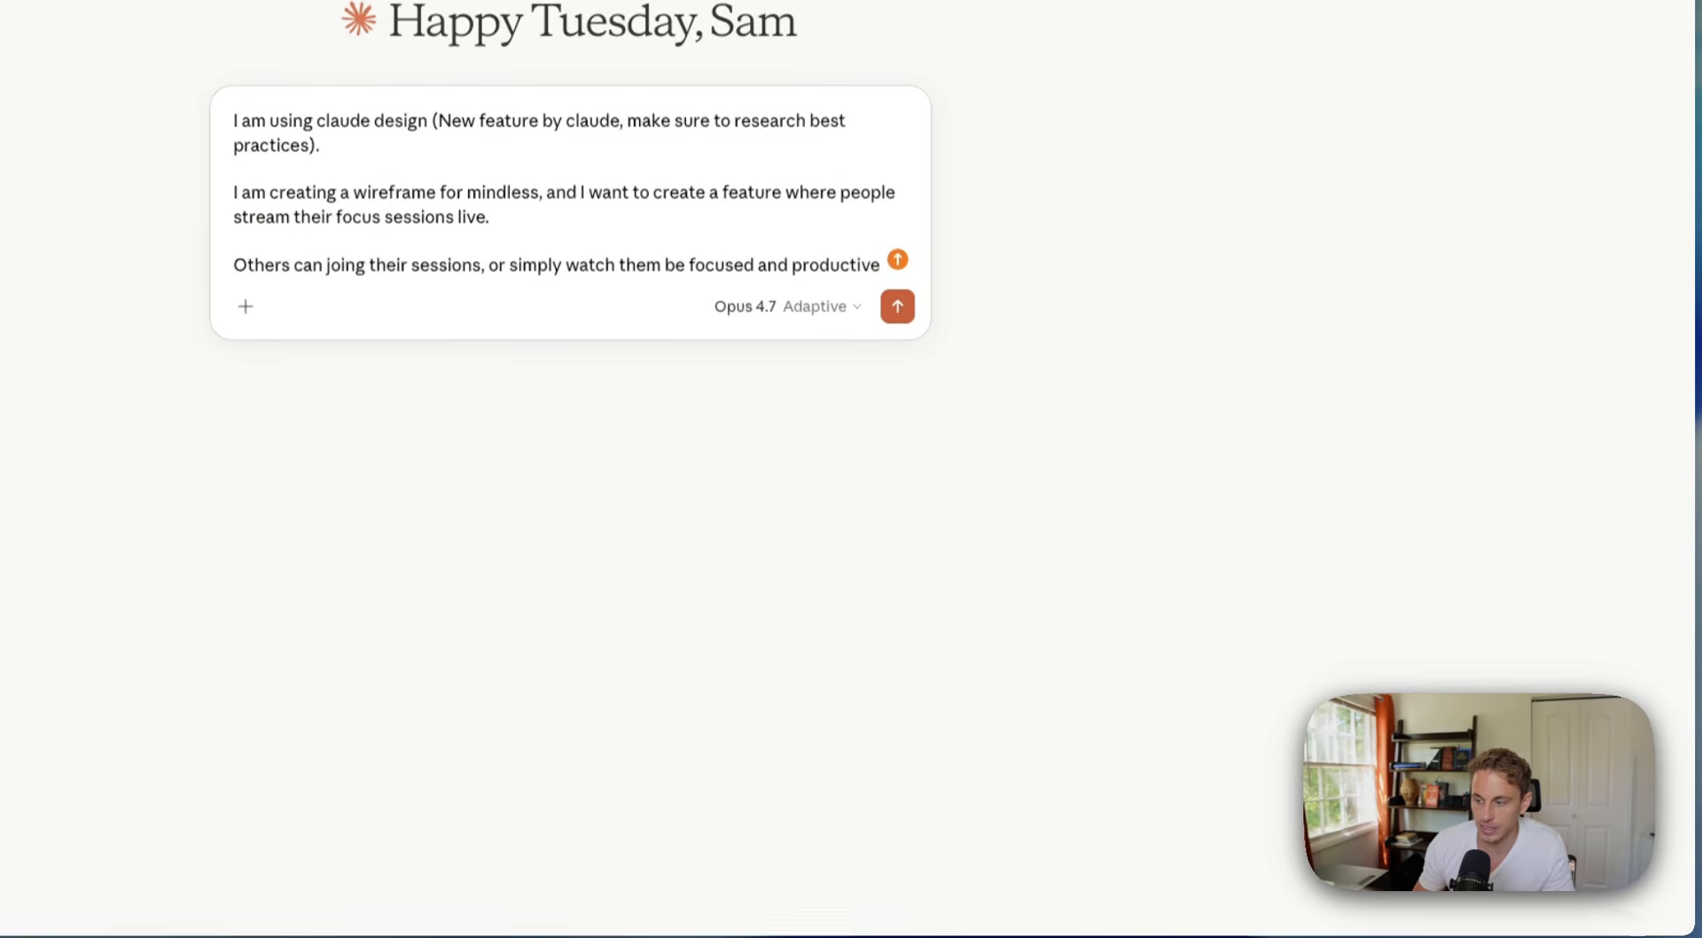
Attach the project screenshot, add the paragraph "Please give me the promot - it already has the entire system design", and send the prompt
left_click_drag(543, 275, 819, 319)
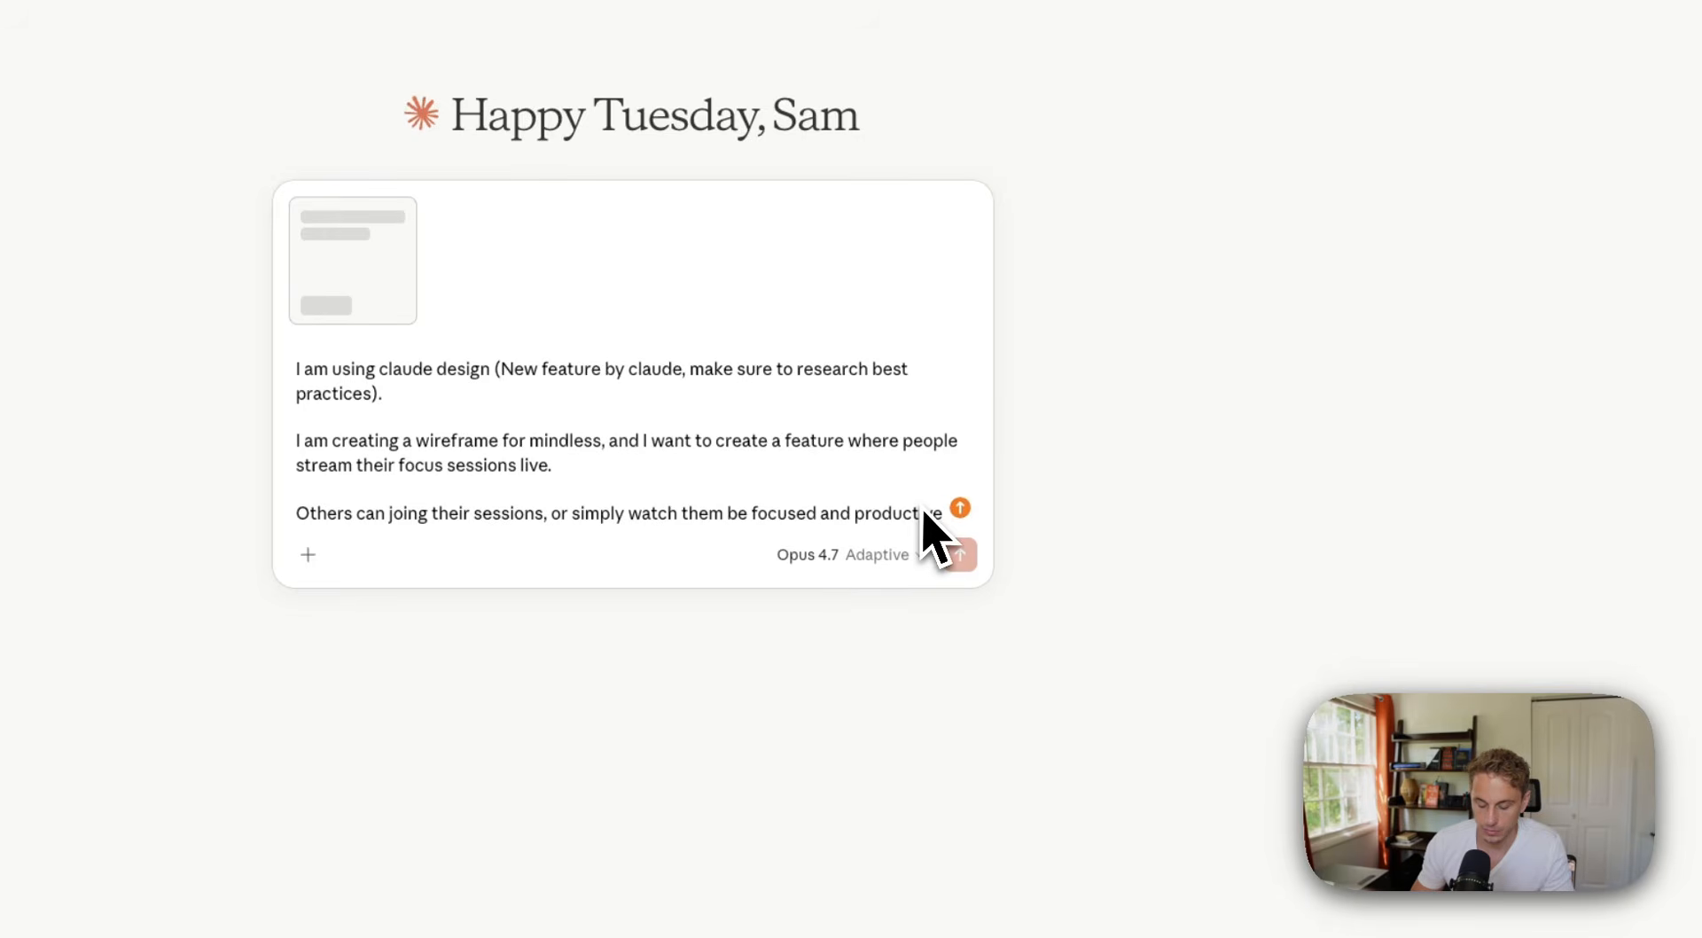
key("shift+Return")
key("shift+Return")
type("Please gi")
type("ve me the rp")
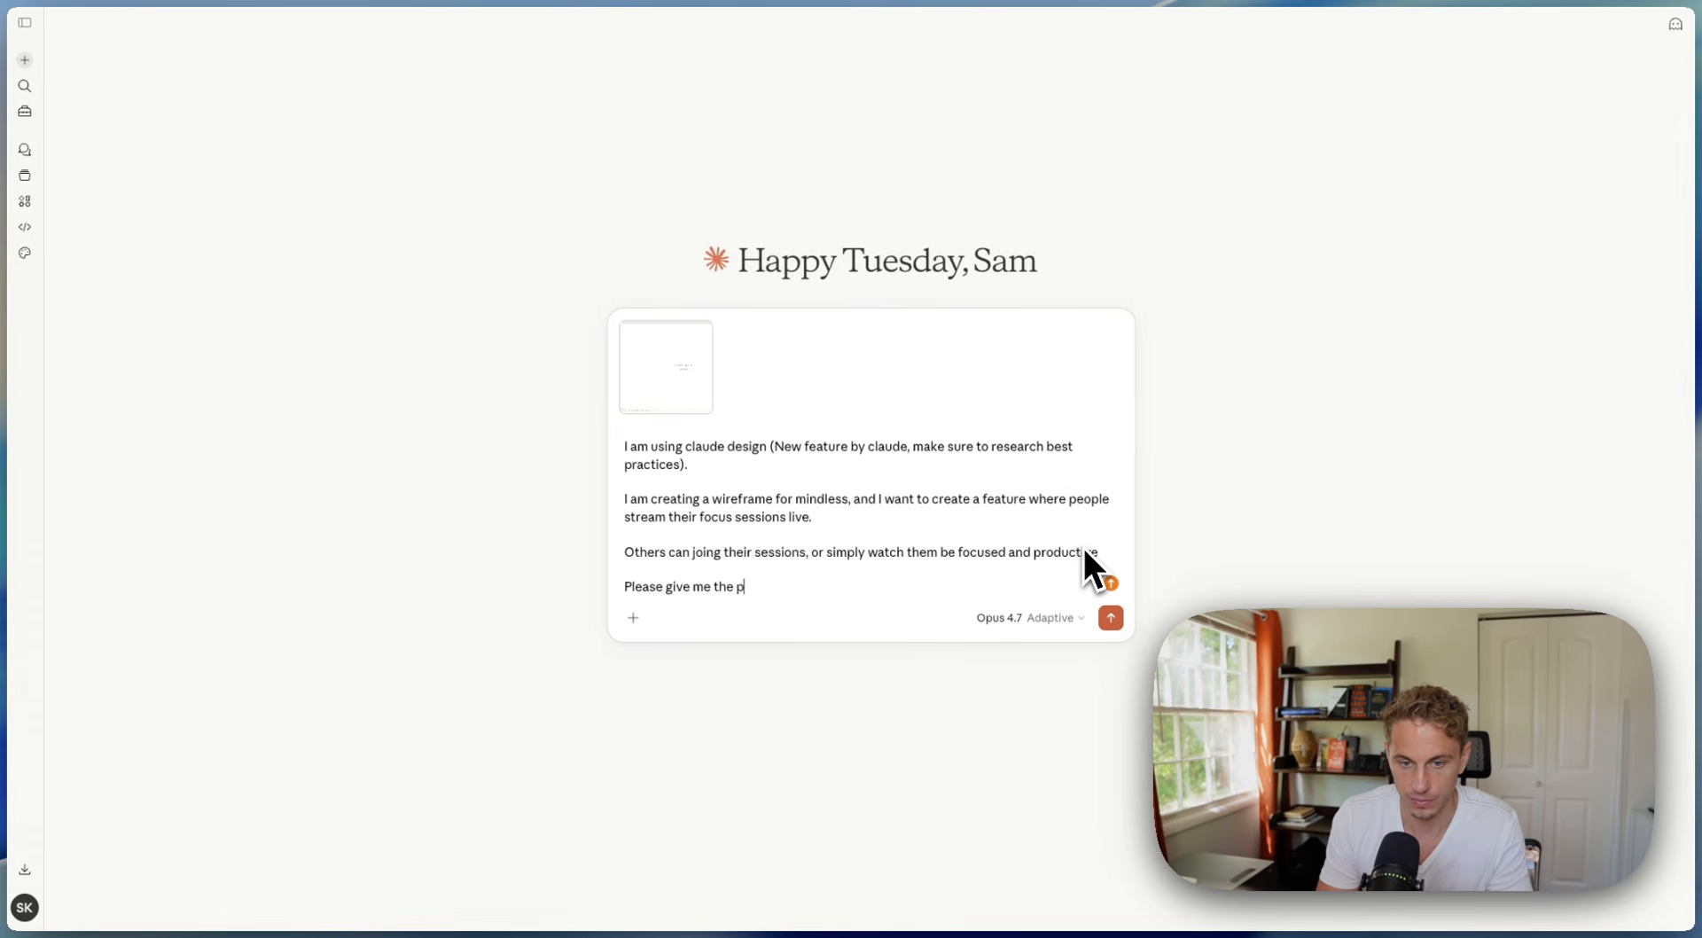
type("it al")
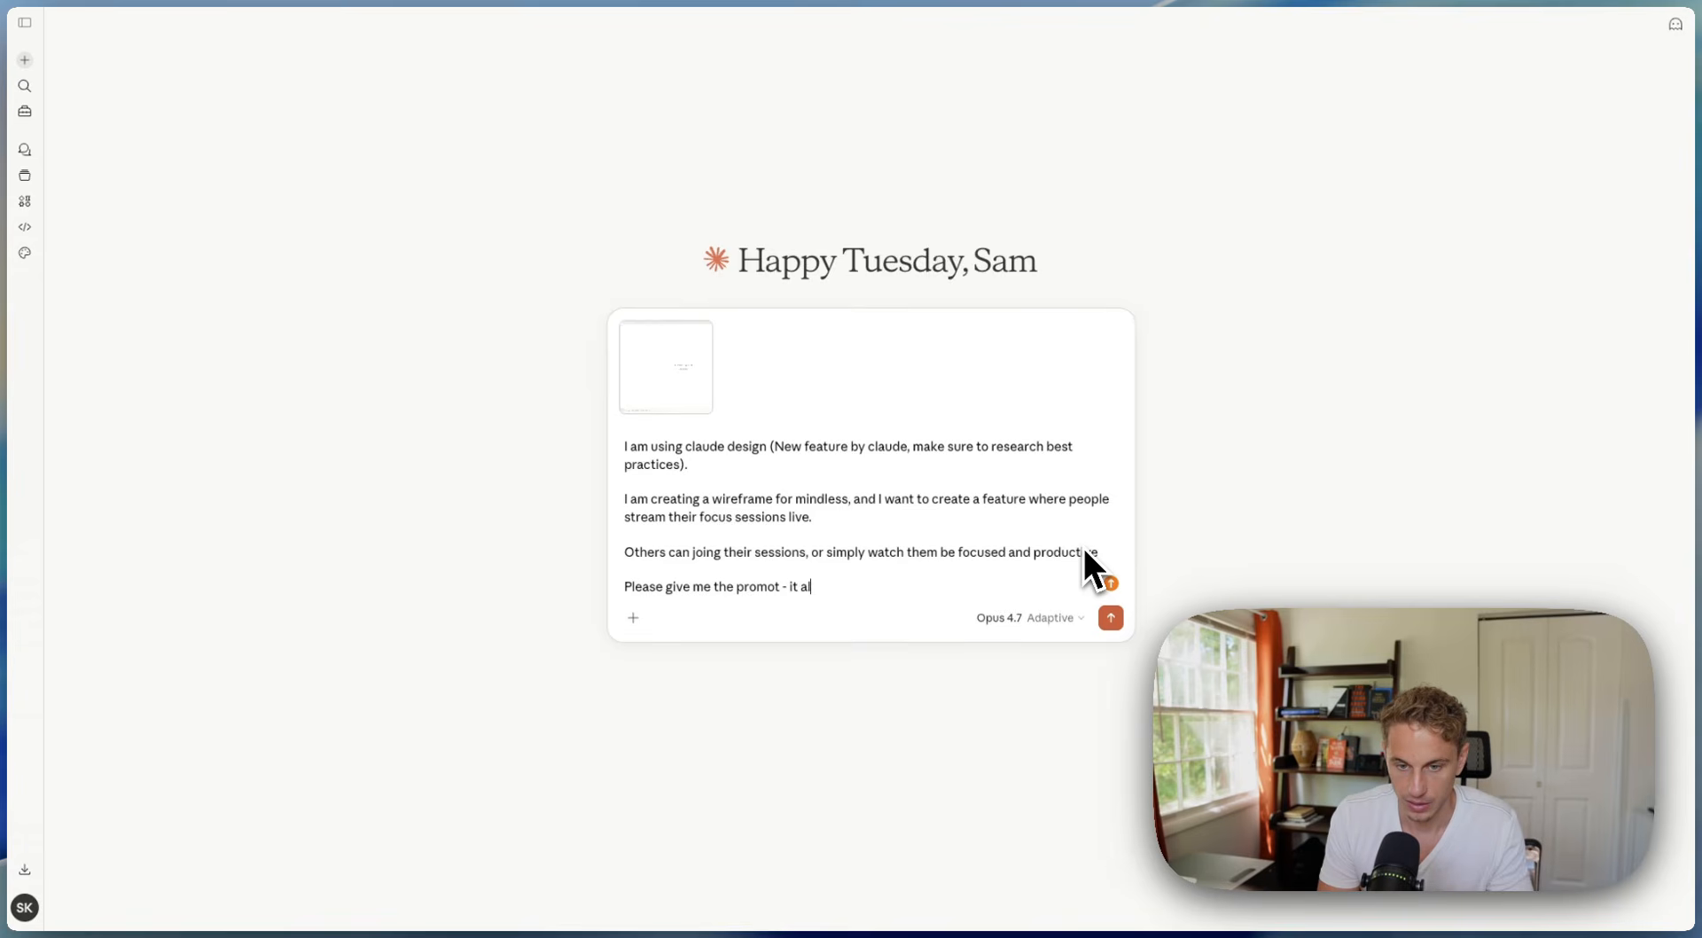
type("ready has the entire s")
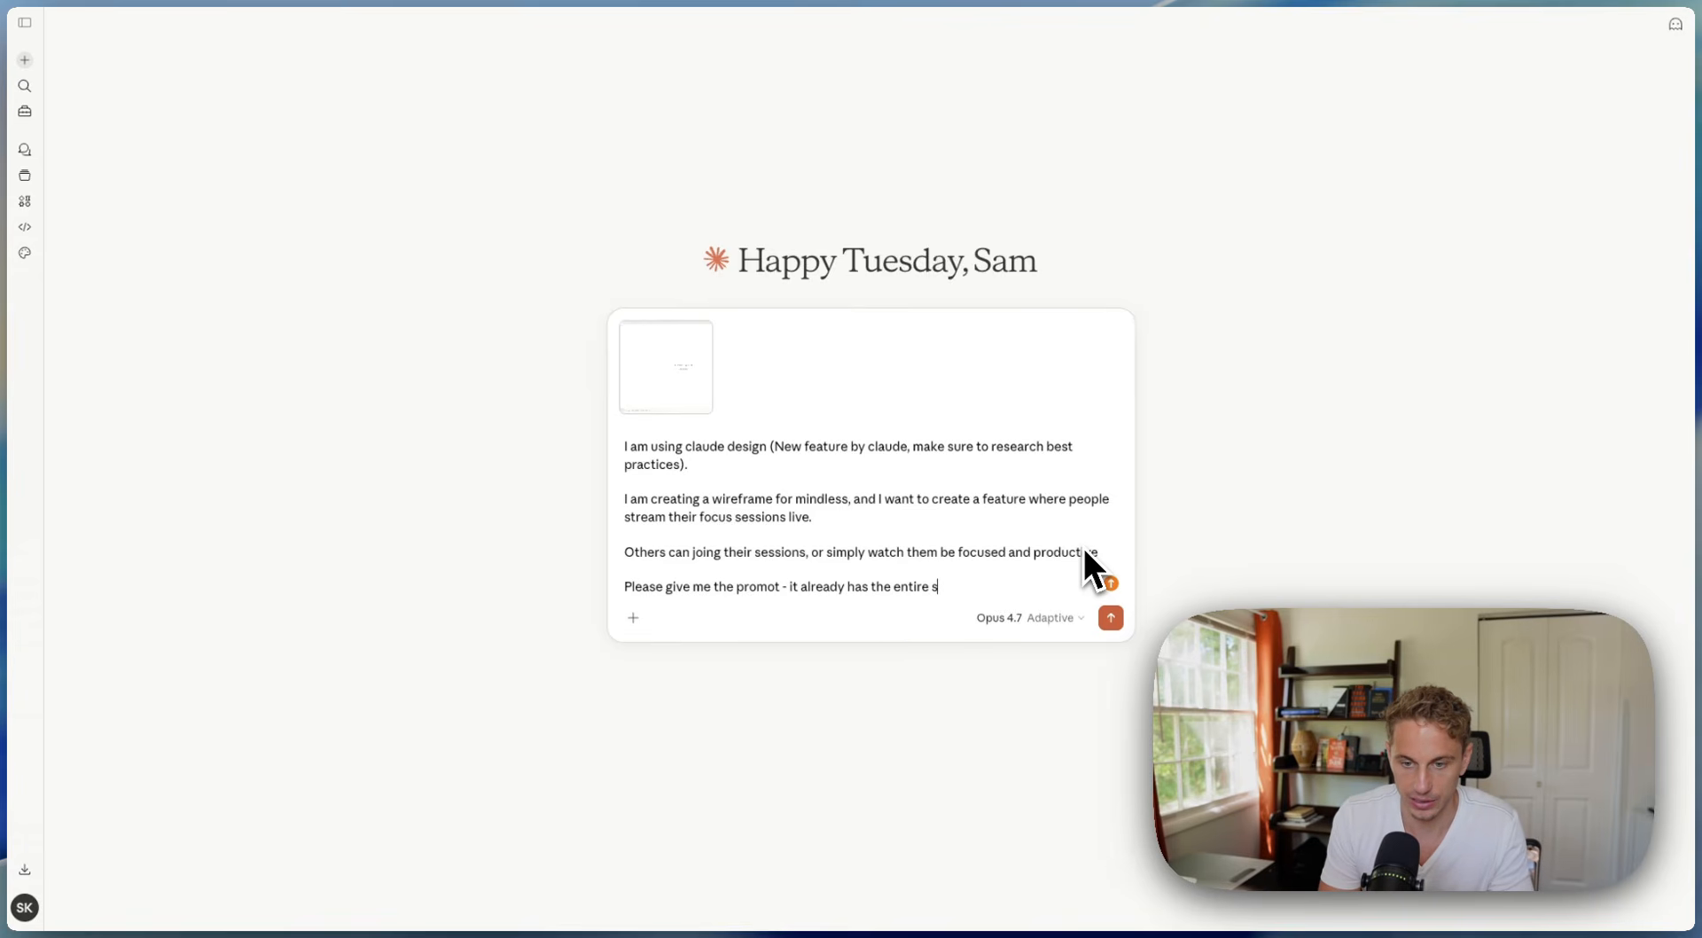
type("ystem design")
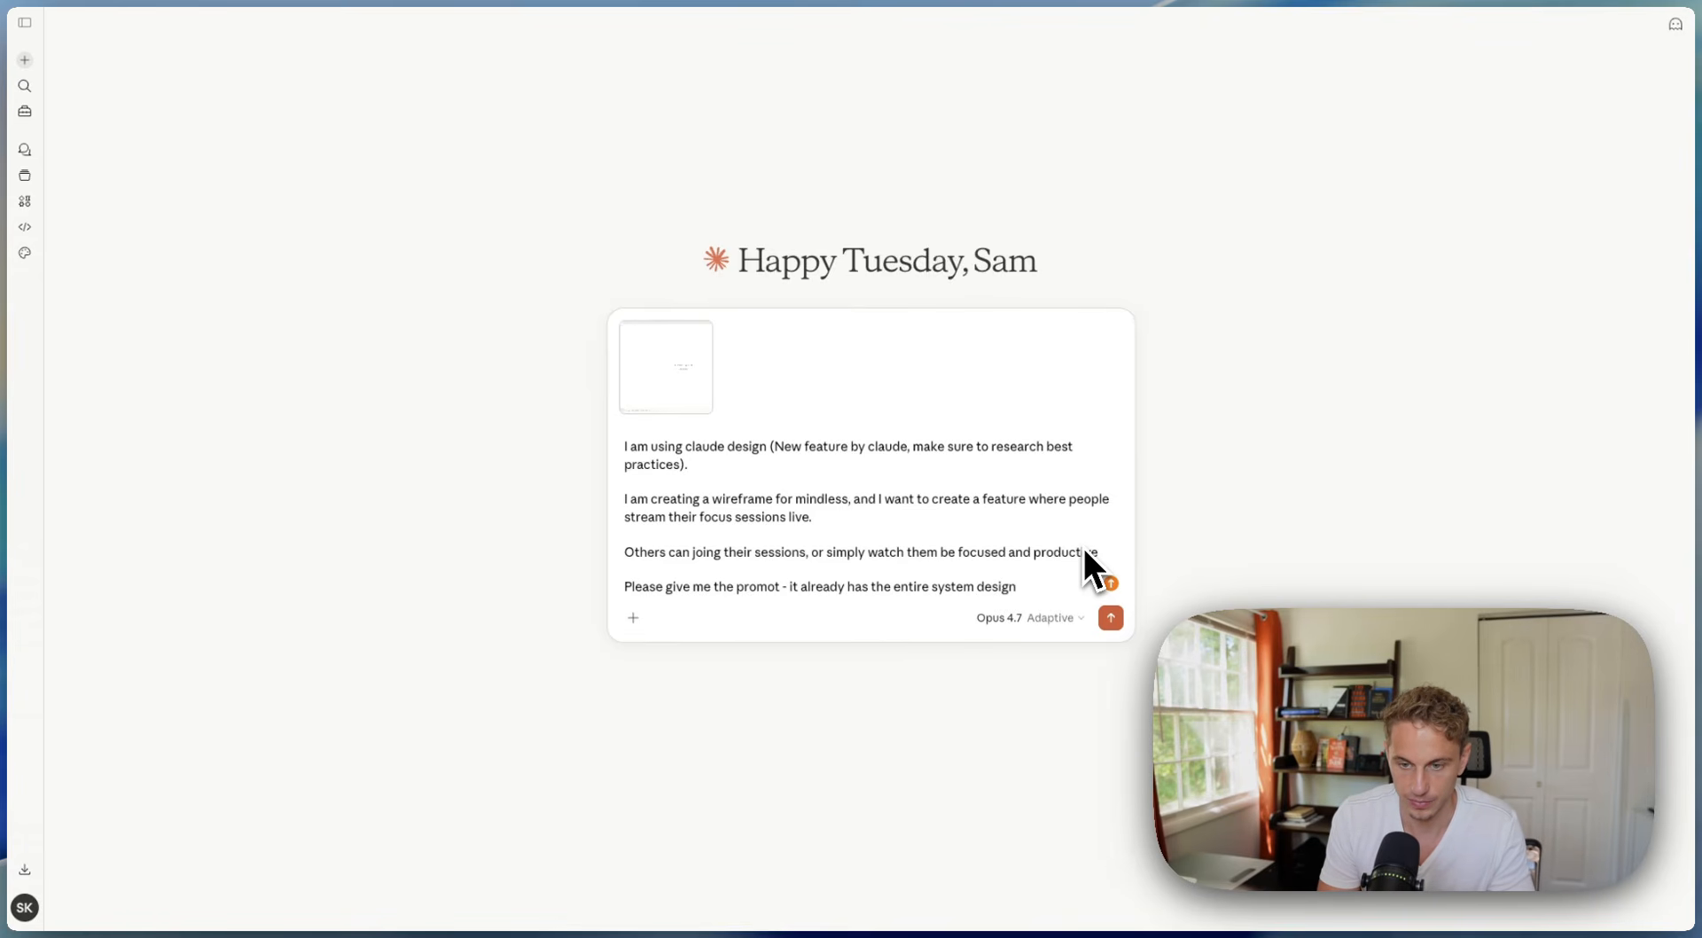
key("Return")
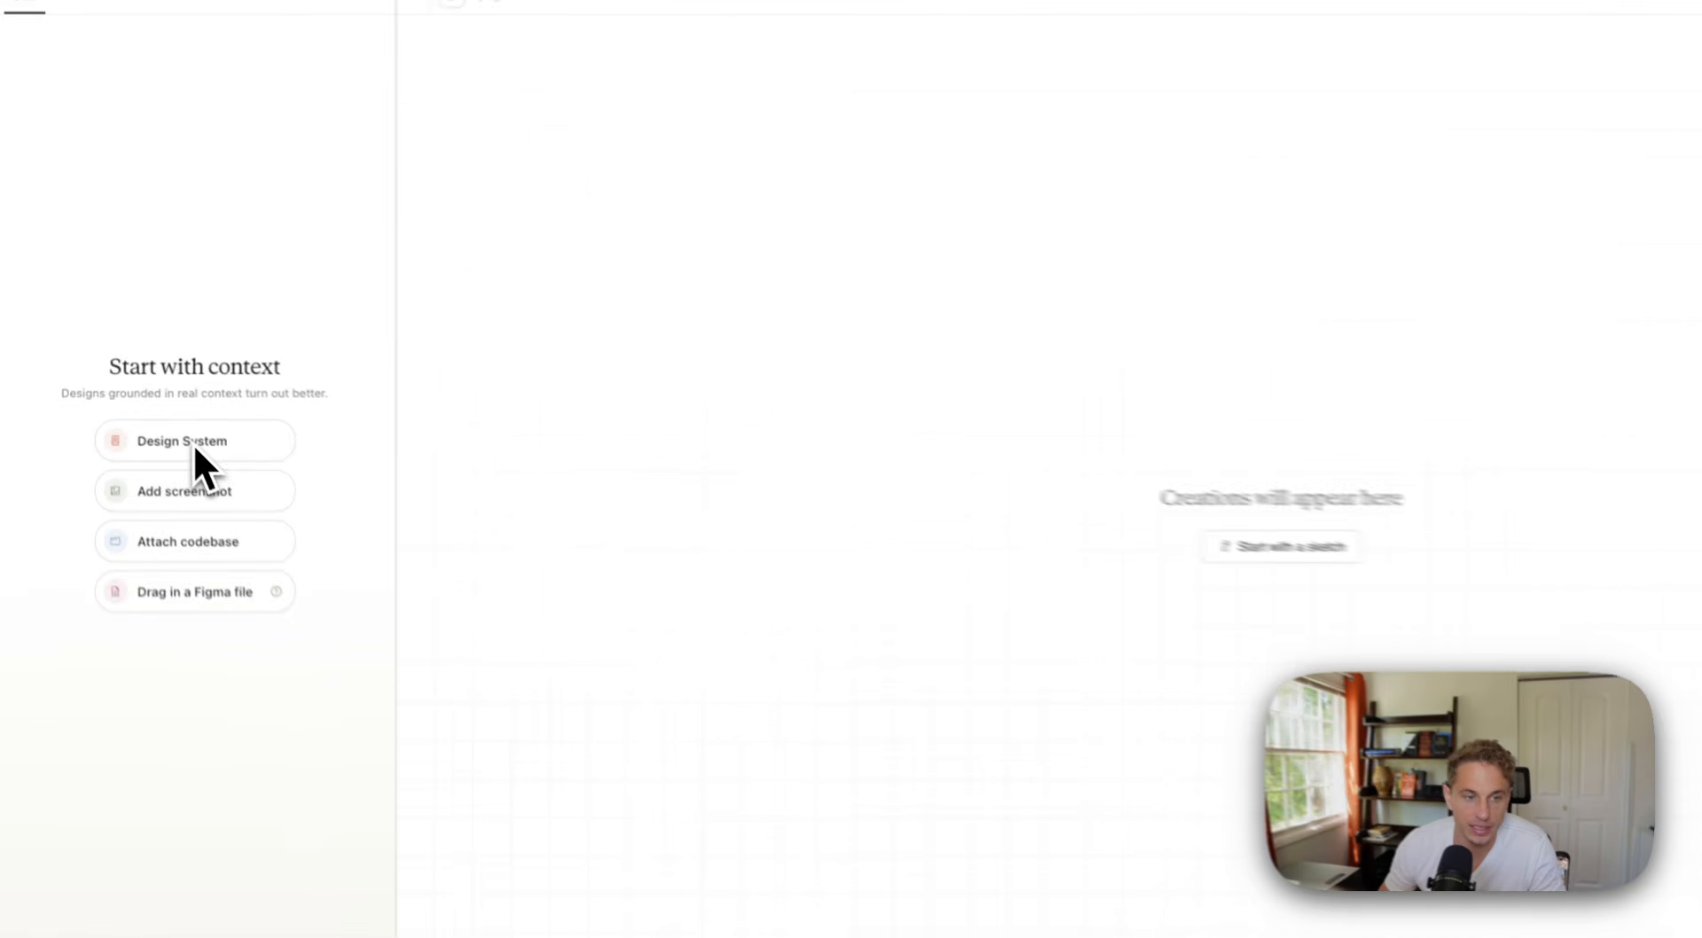
left_click(191, 450)
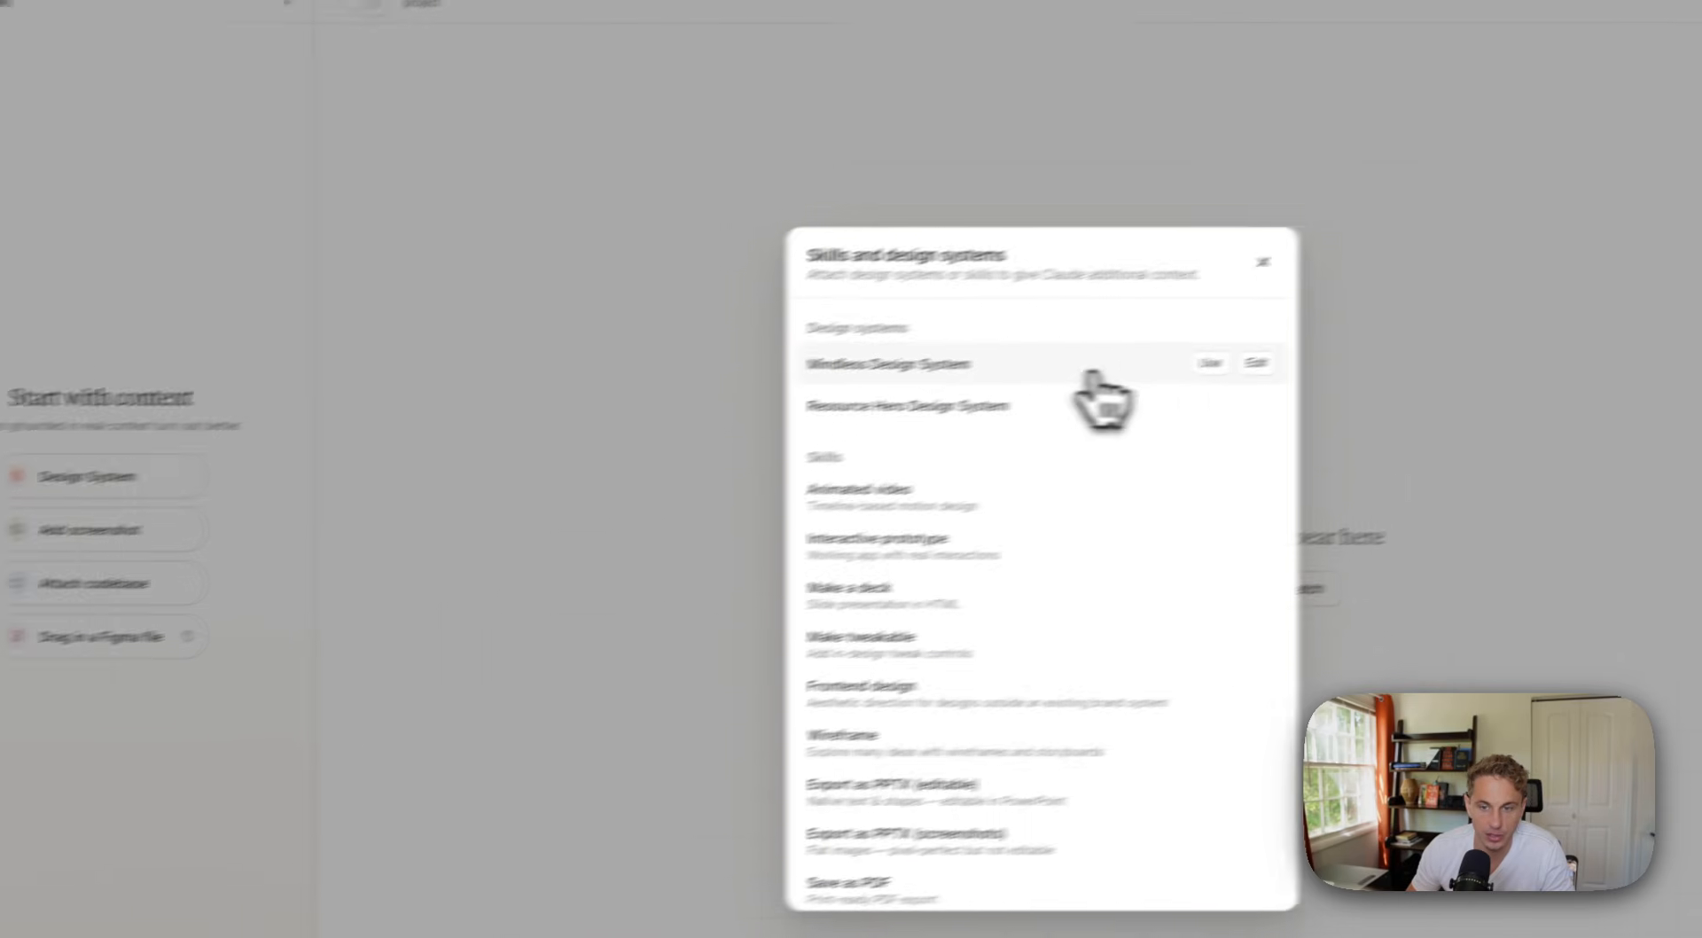
left_click(1124, 395)
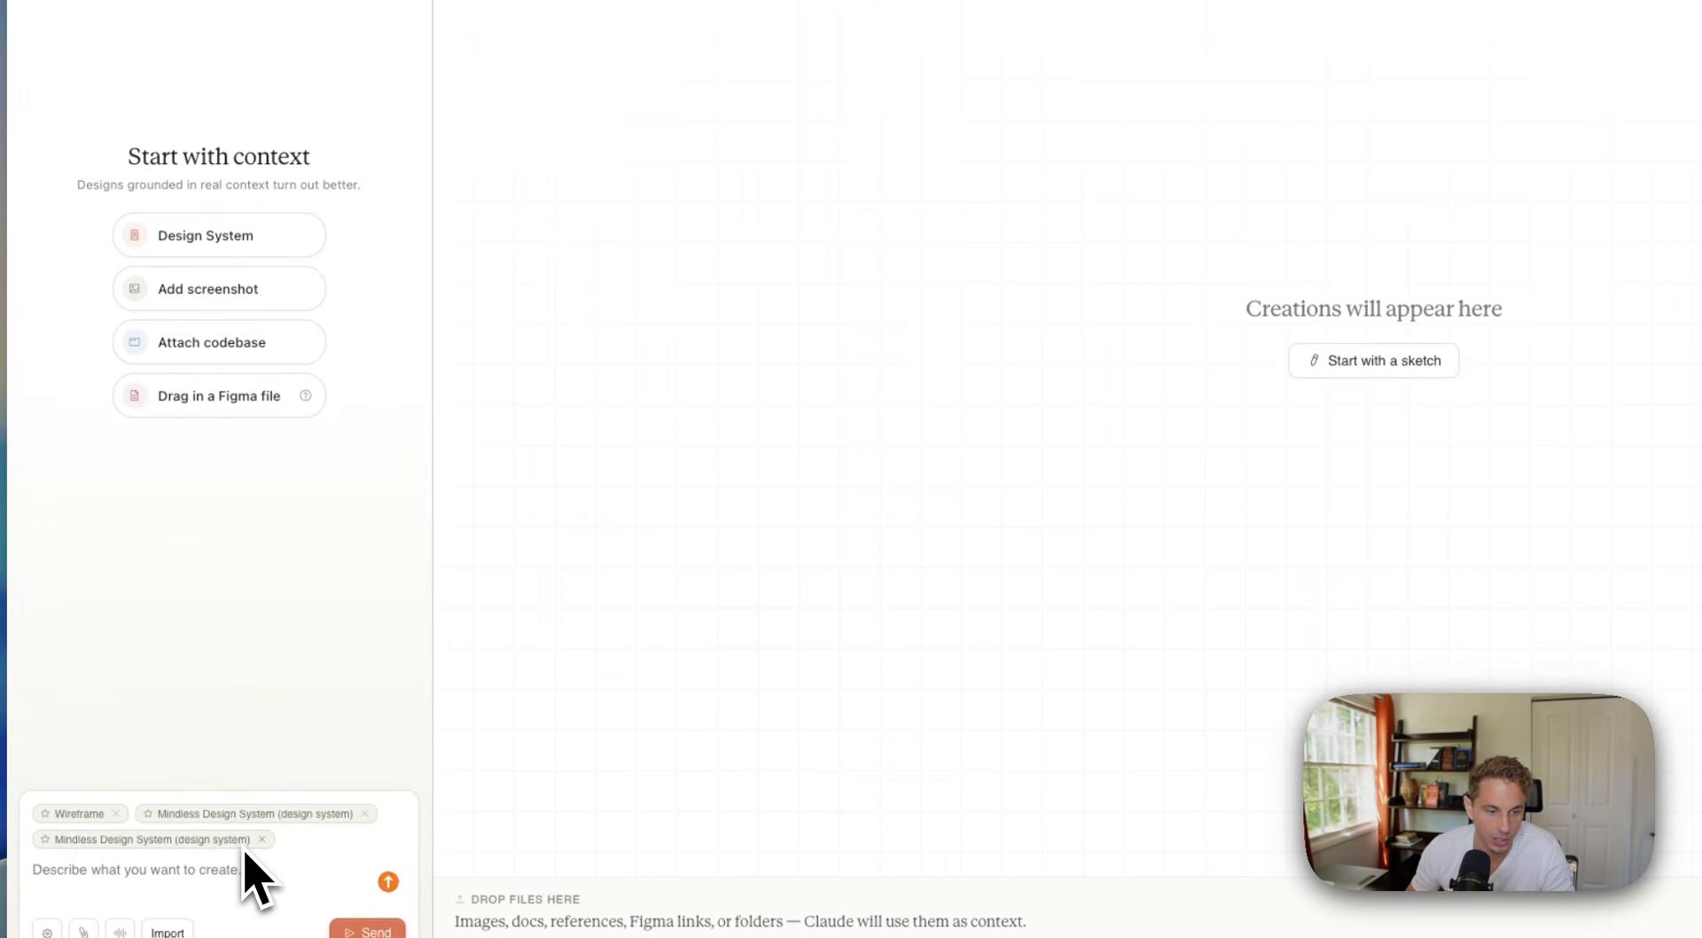
mouse_move(252, 853)
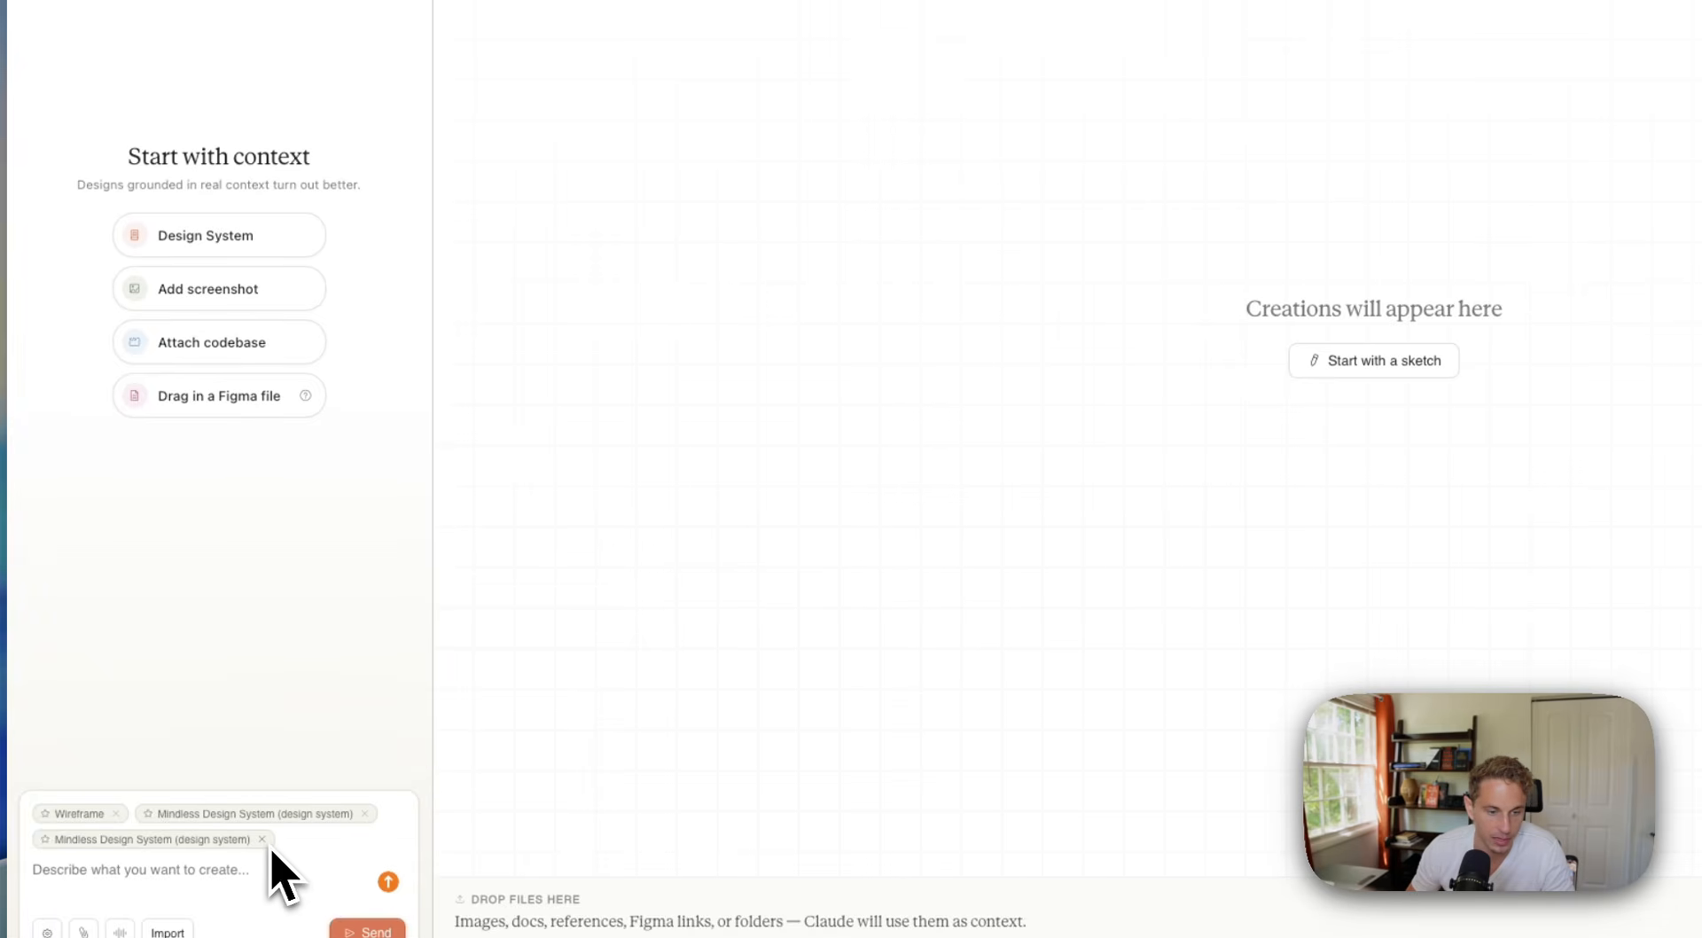
left_click(262, 840)
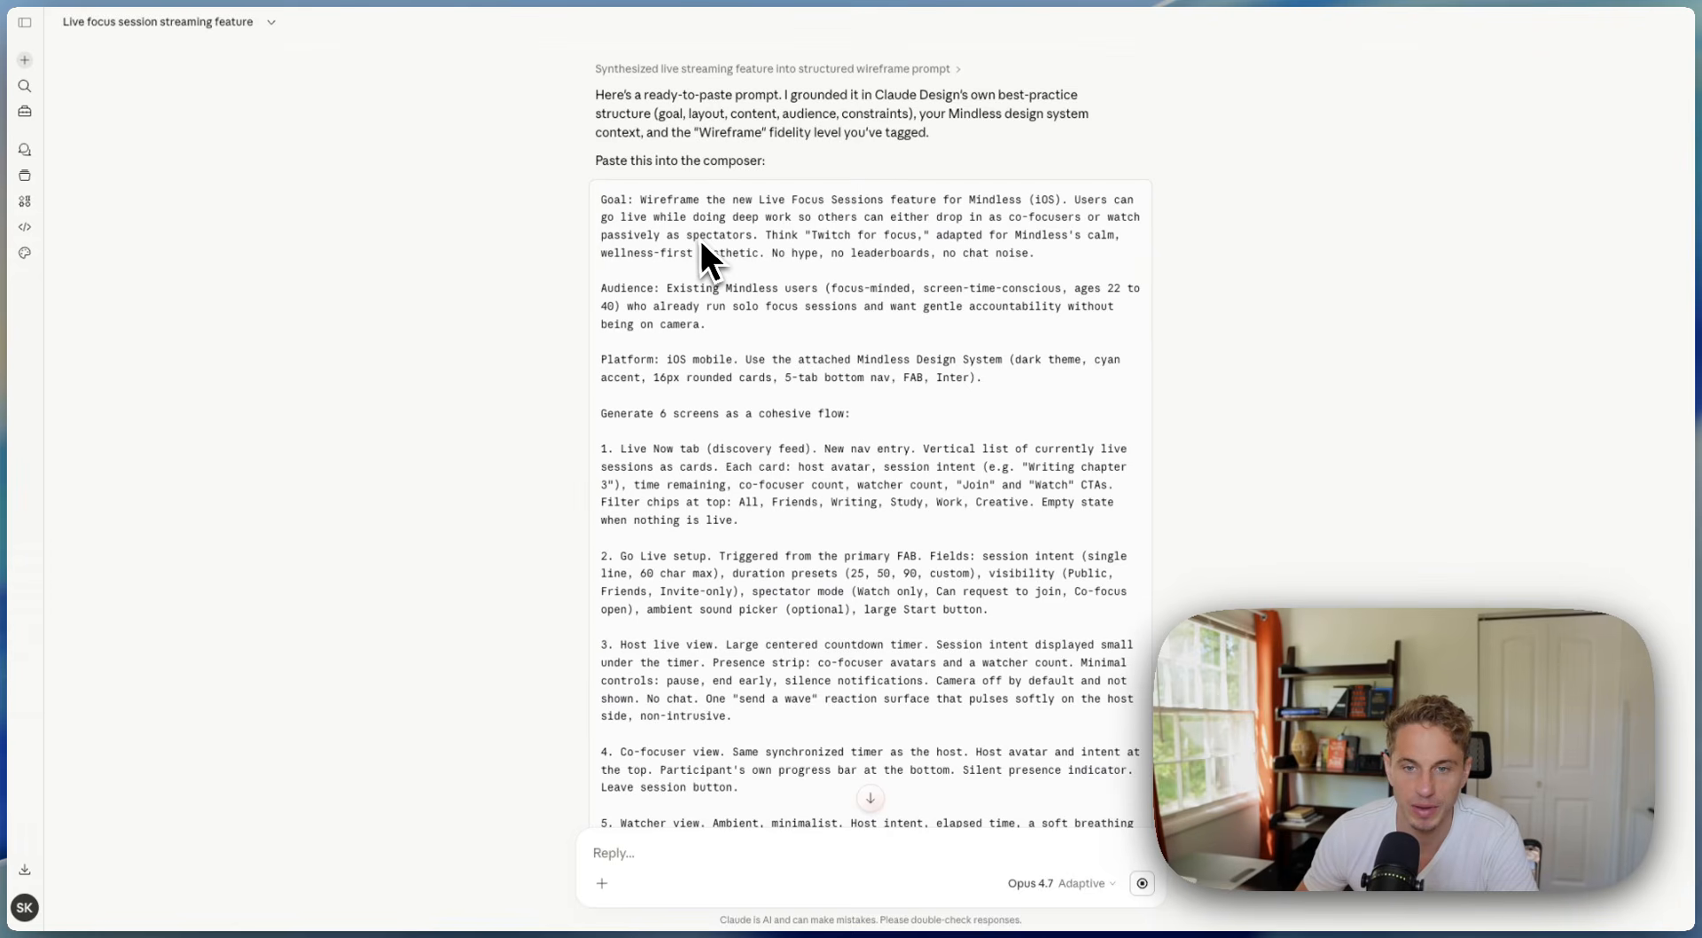
Copy the generated Live Focus Sessions prompt from the Claude chat and submit it in the New Mindless Feature project in Claude Design
scroll(704, 237, "up", 3)
scroll(791, 259, "down", 5)
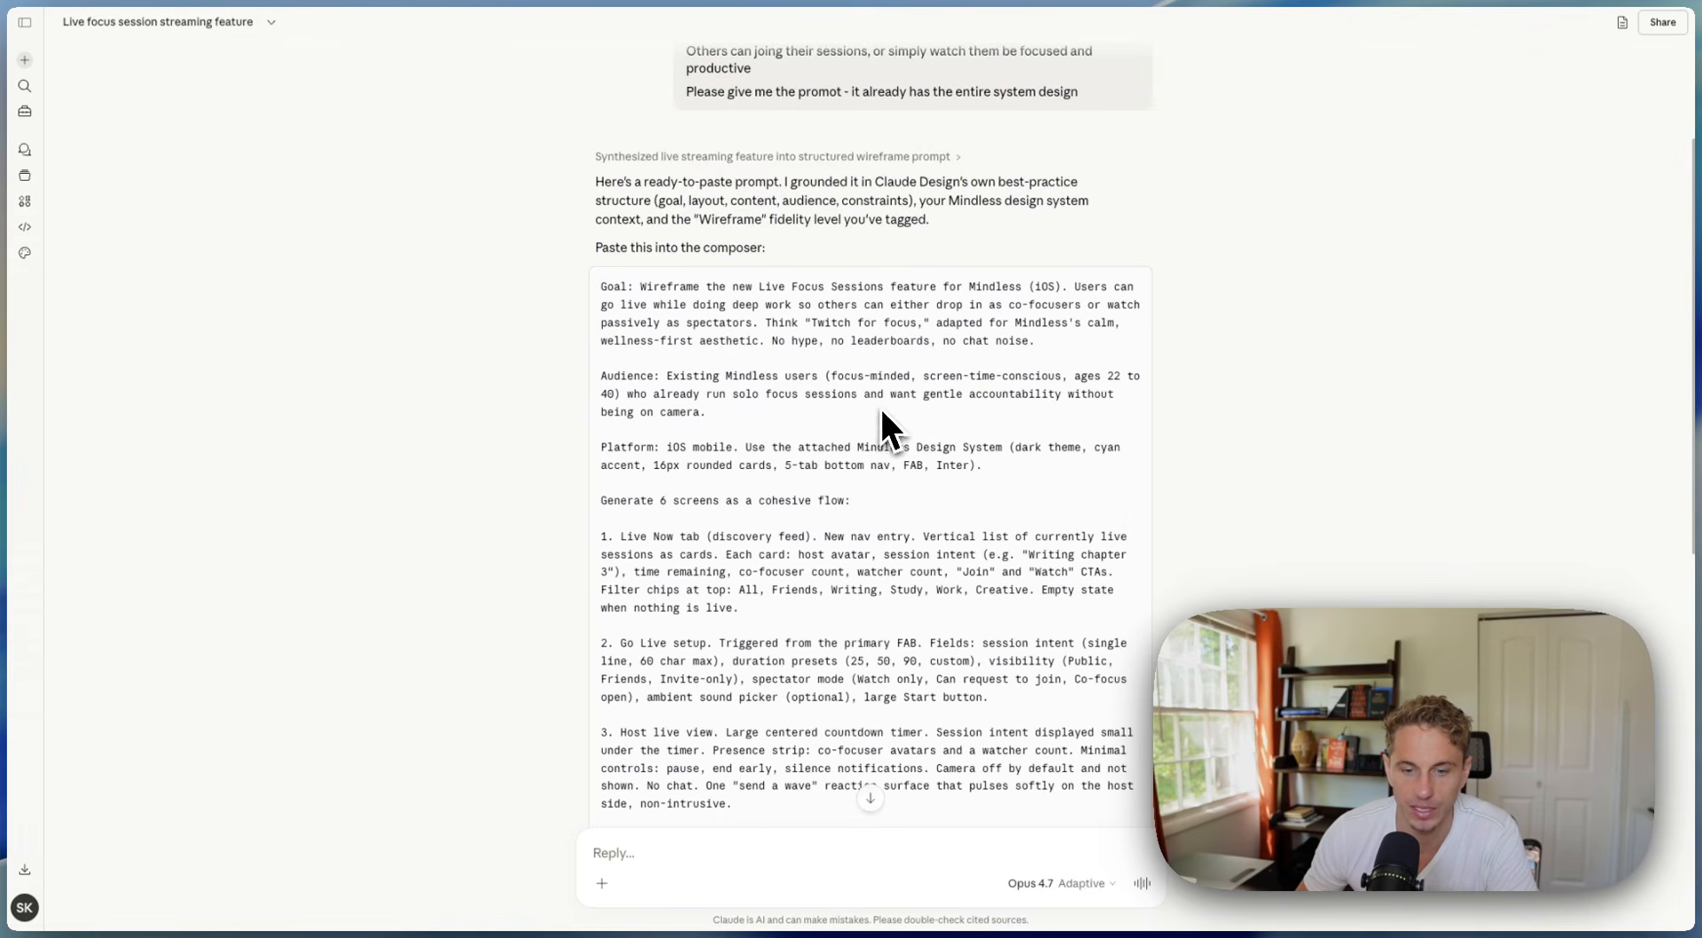
scroll(964, 387, "down", 10)
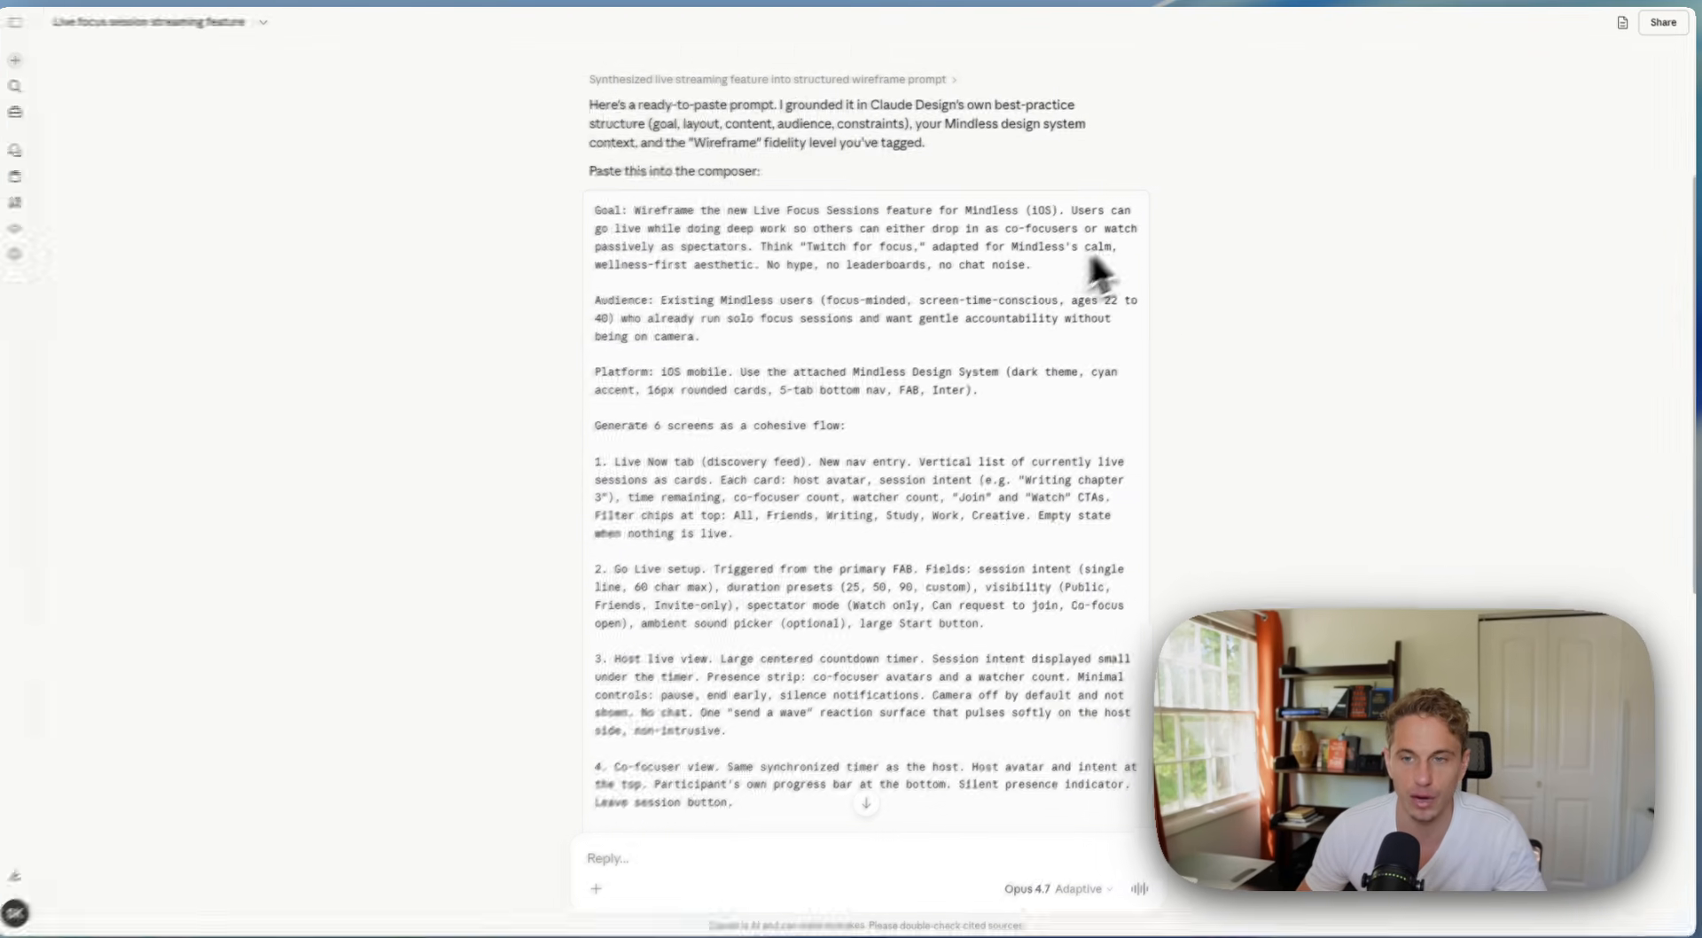
left_click(1122, 226)
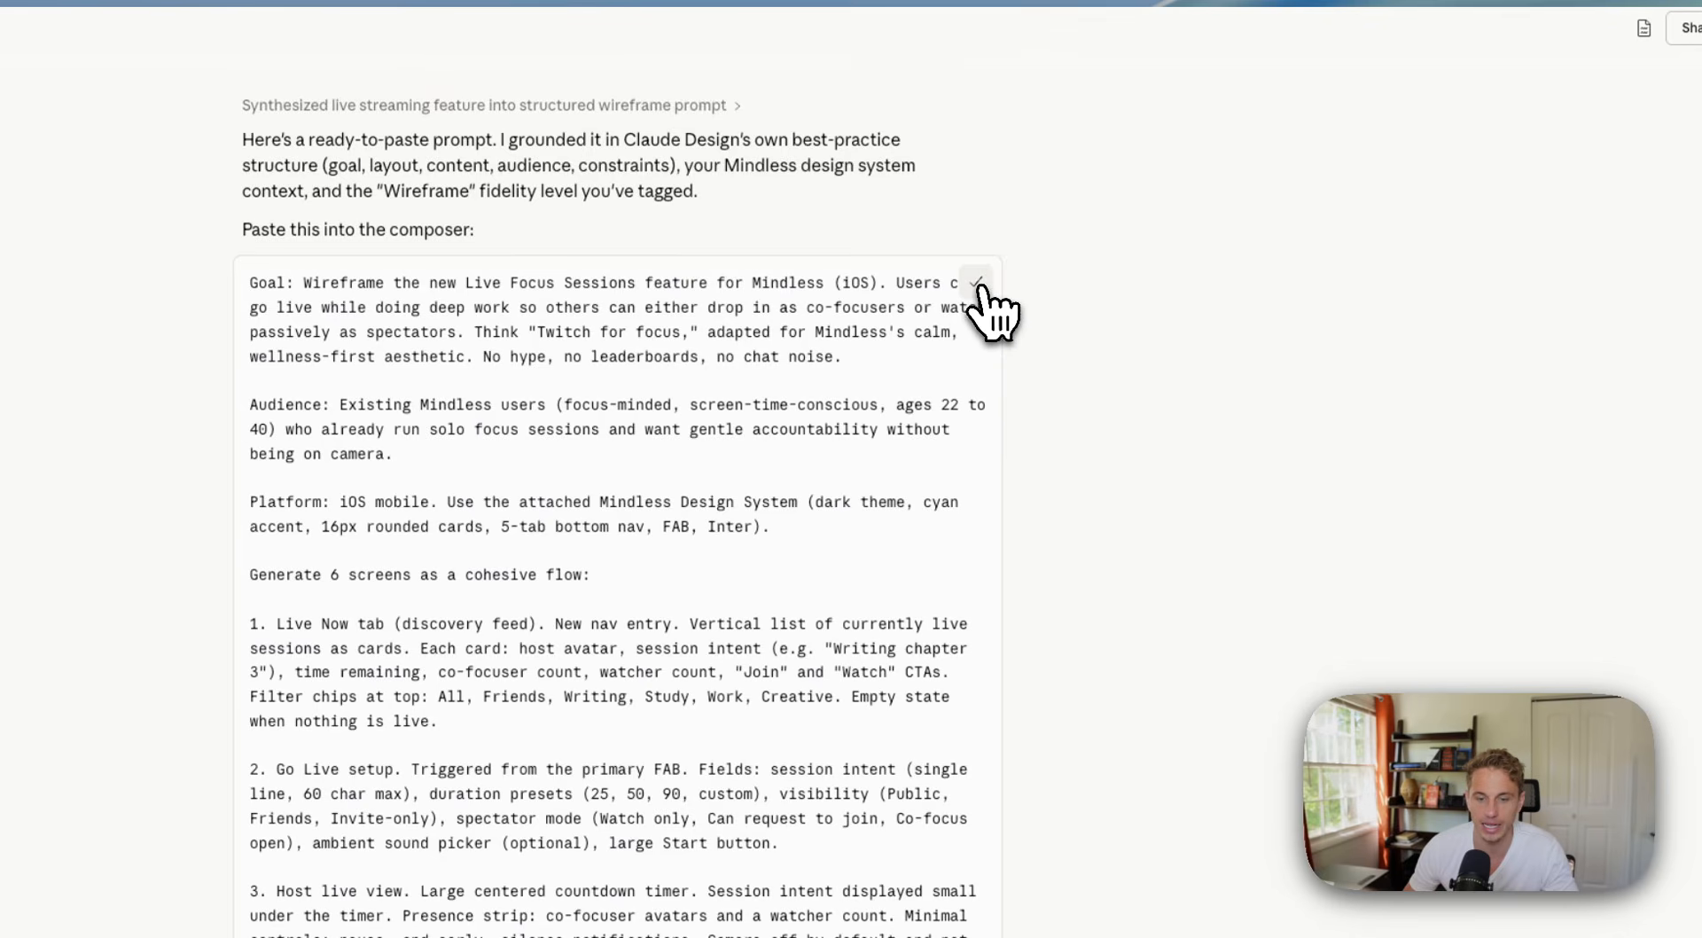
scroll(986, 454, "down", 6)
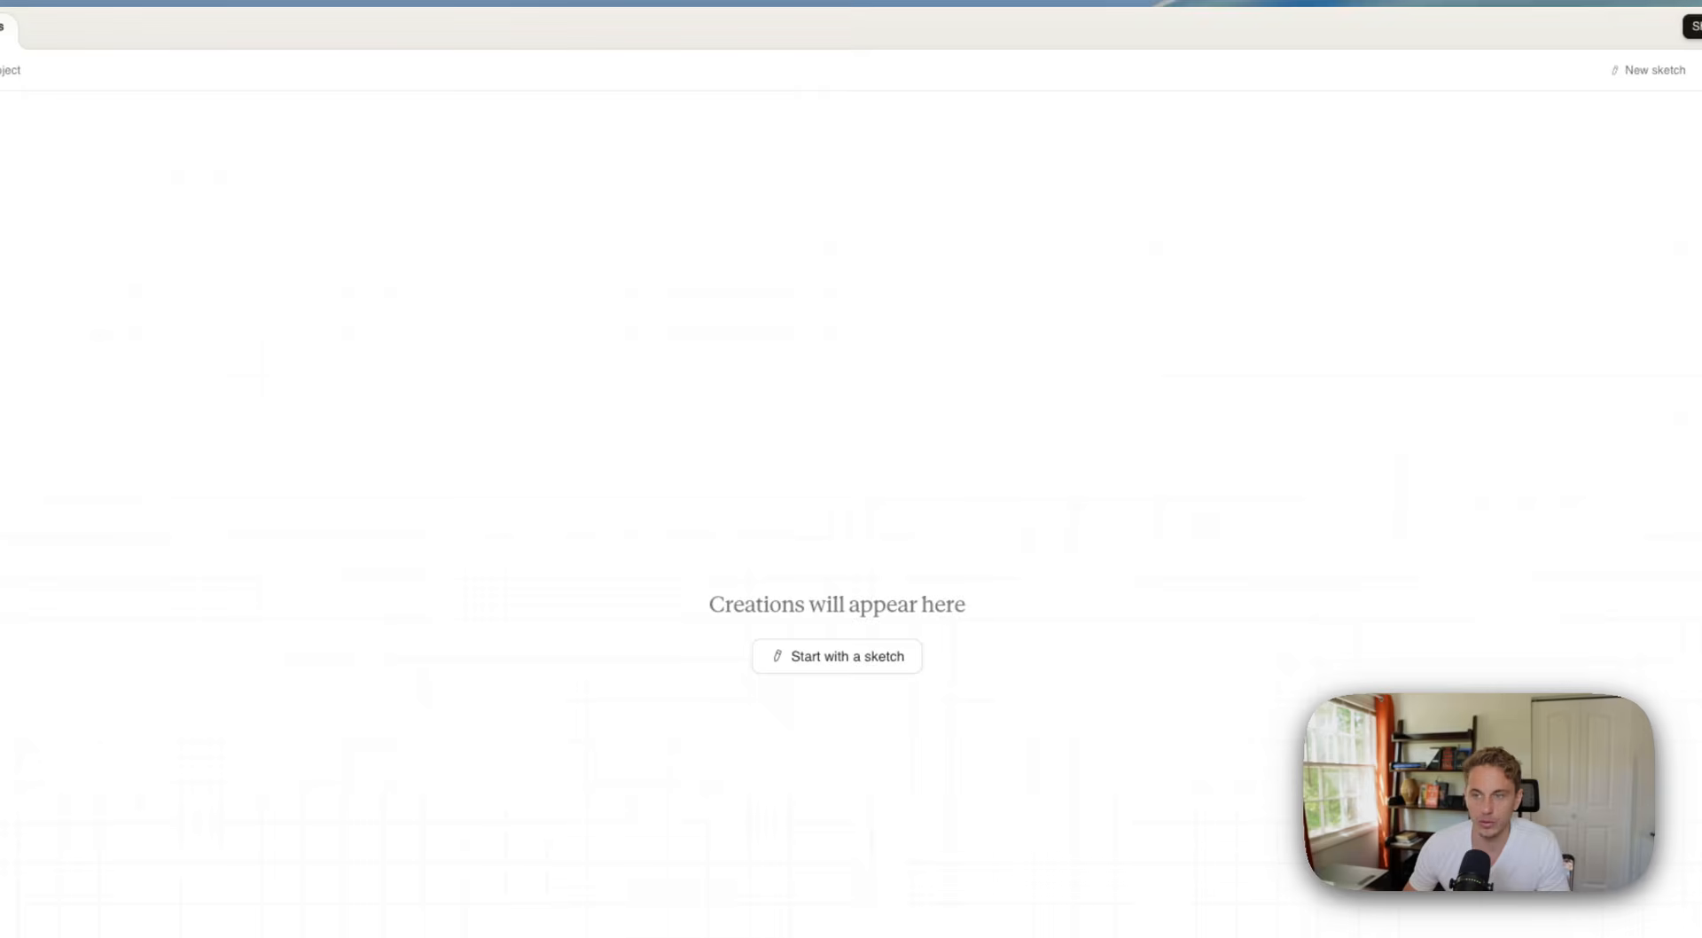
key("ctrl+v")
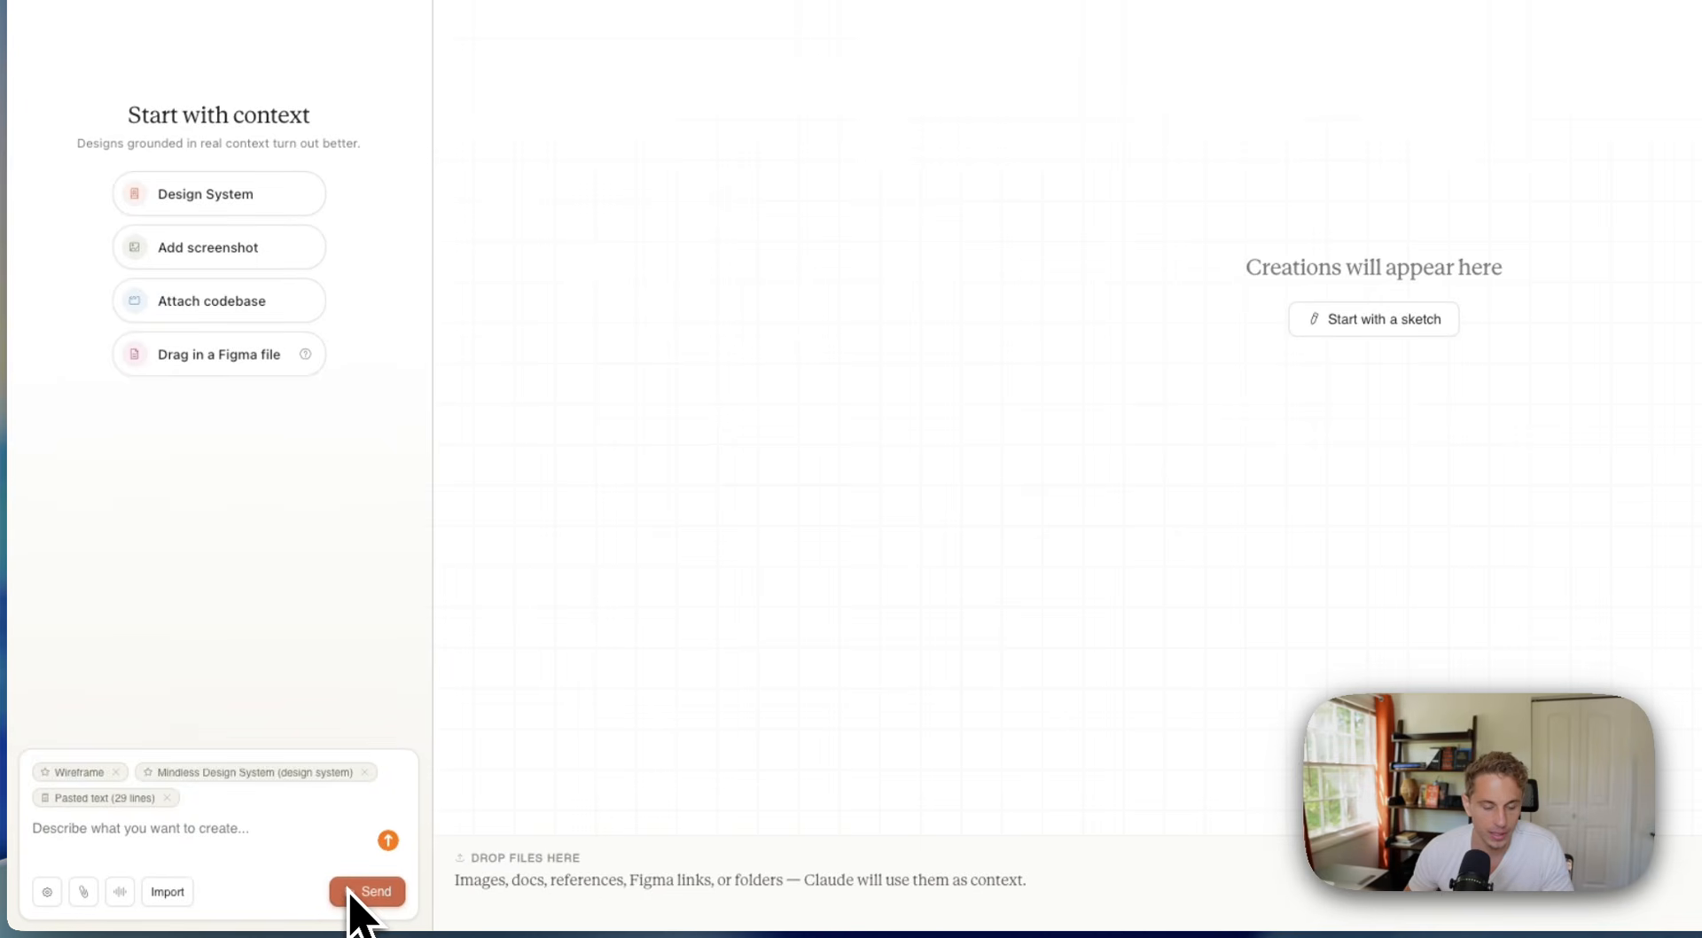
left_click(302, 935)
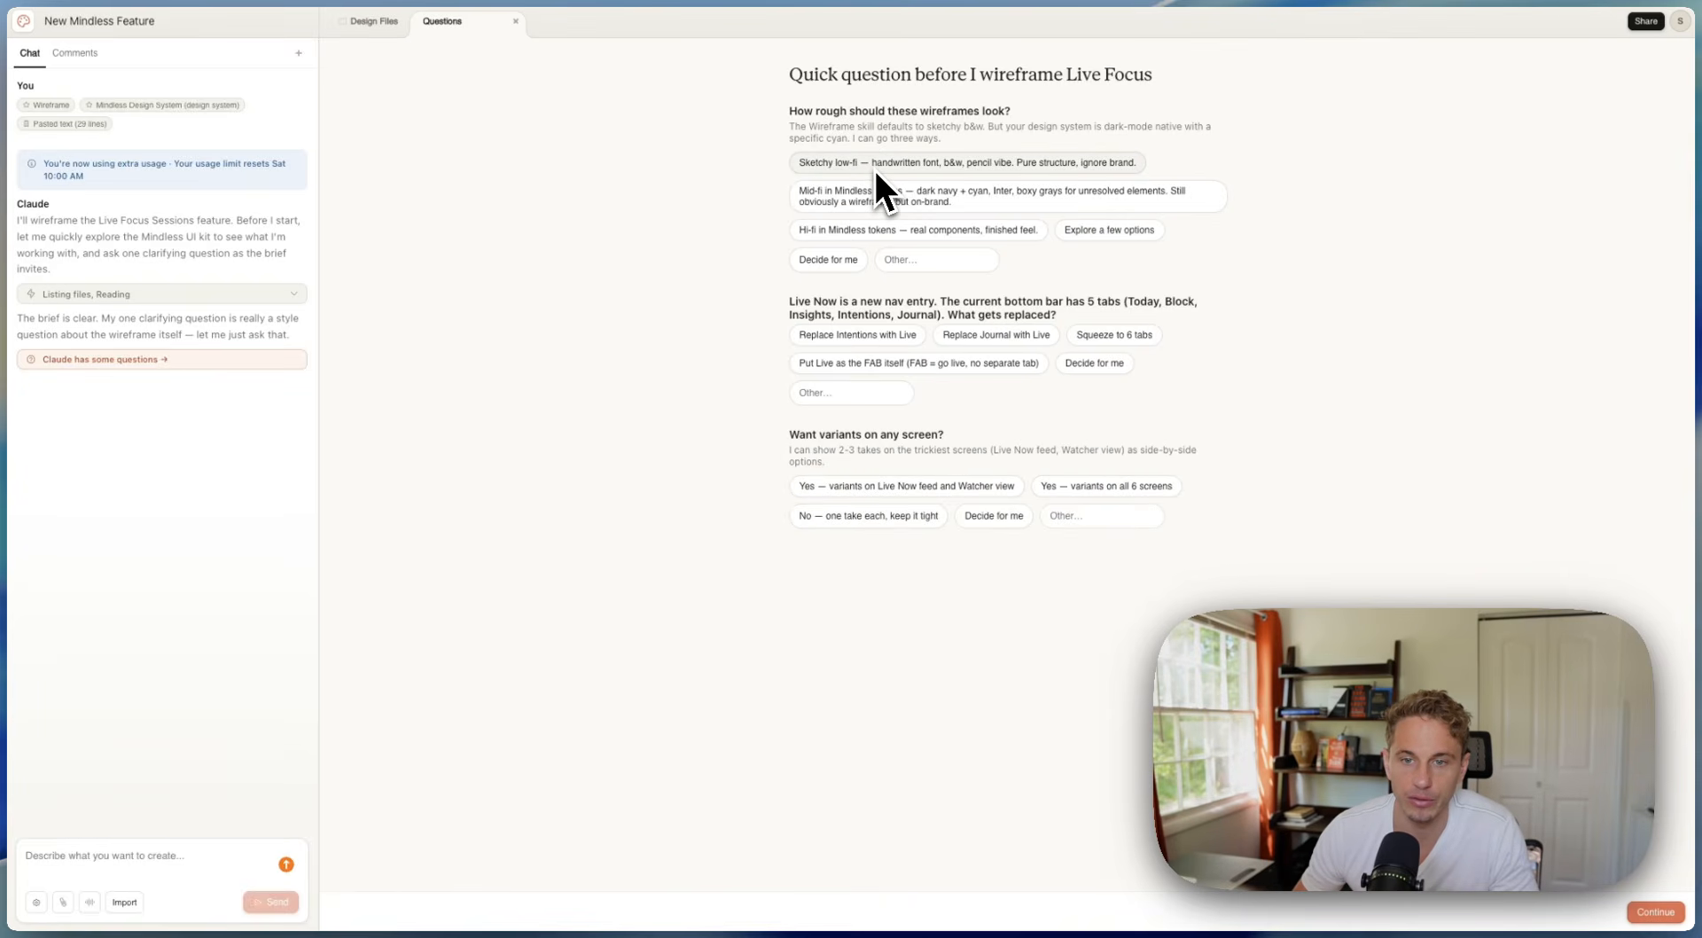
Submit the wireframe answers: Hi-fi in Mindless tokens, Replace Intentions with Live, and variants on Live Now feed and Watcher view
left_click(945, 233)
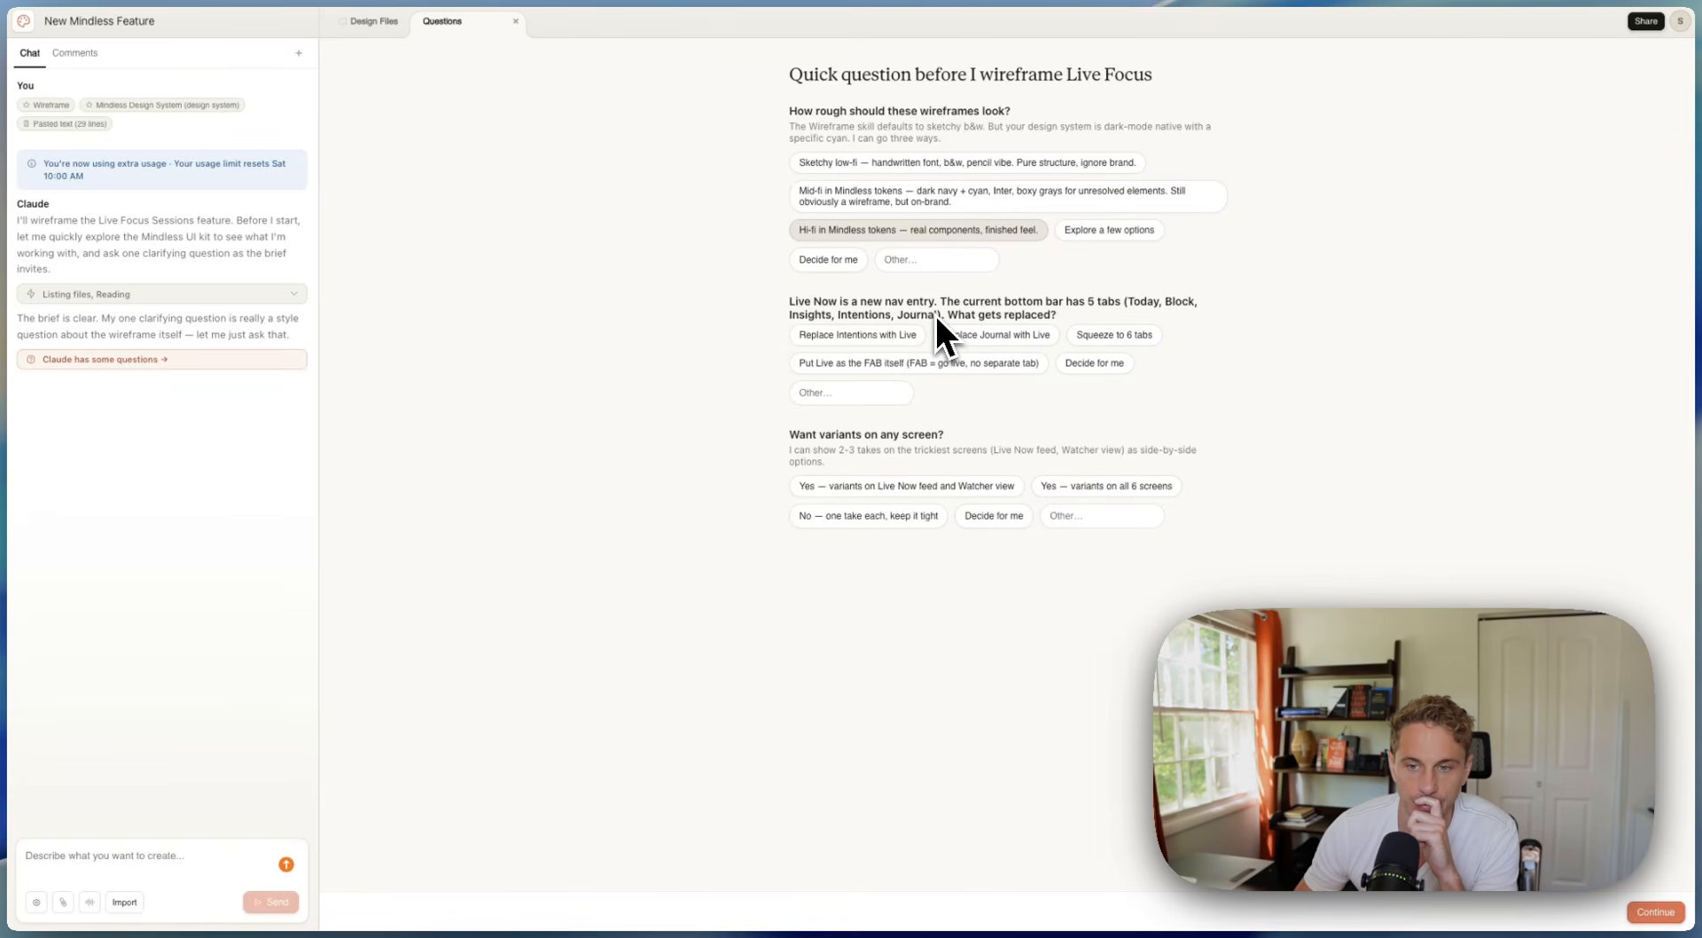
left_click(1094, 362)
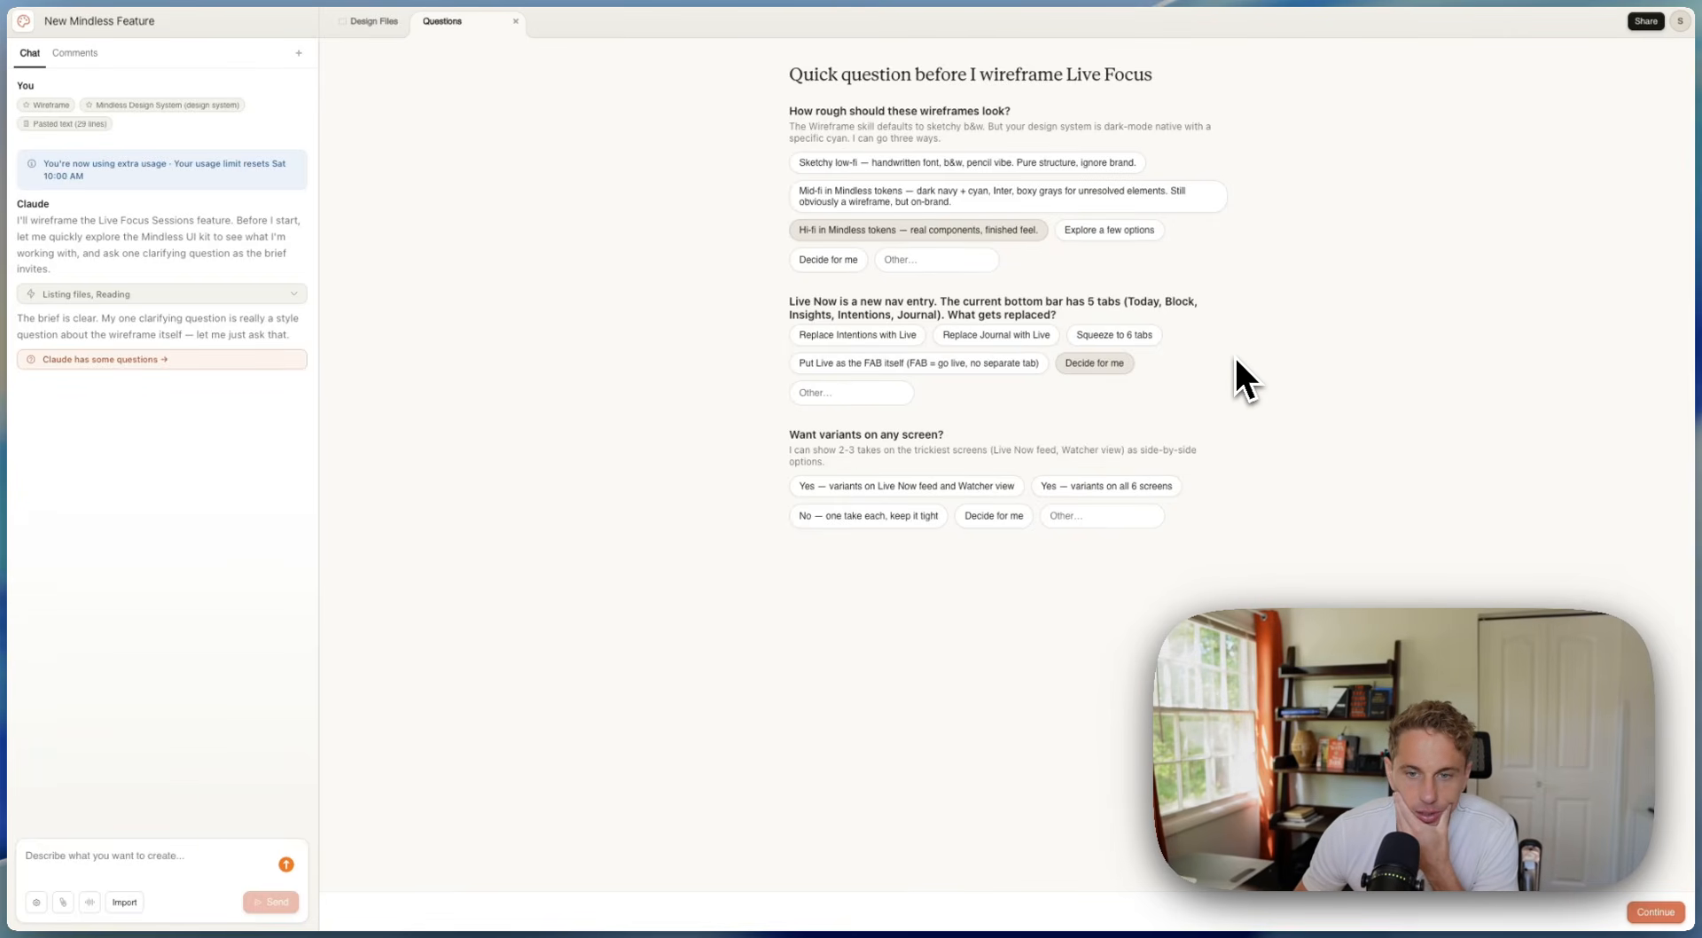
left_click(857, 334)
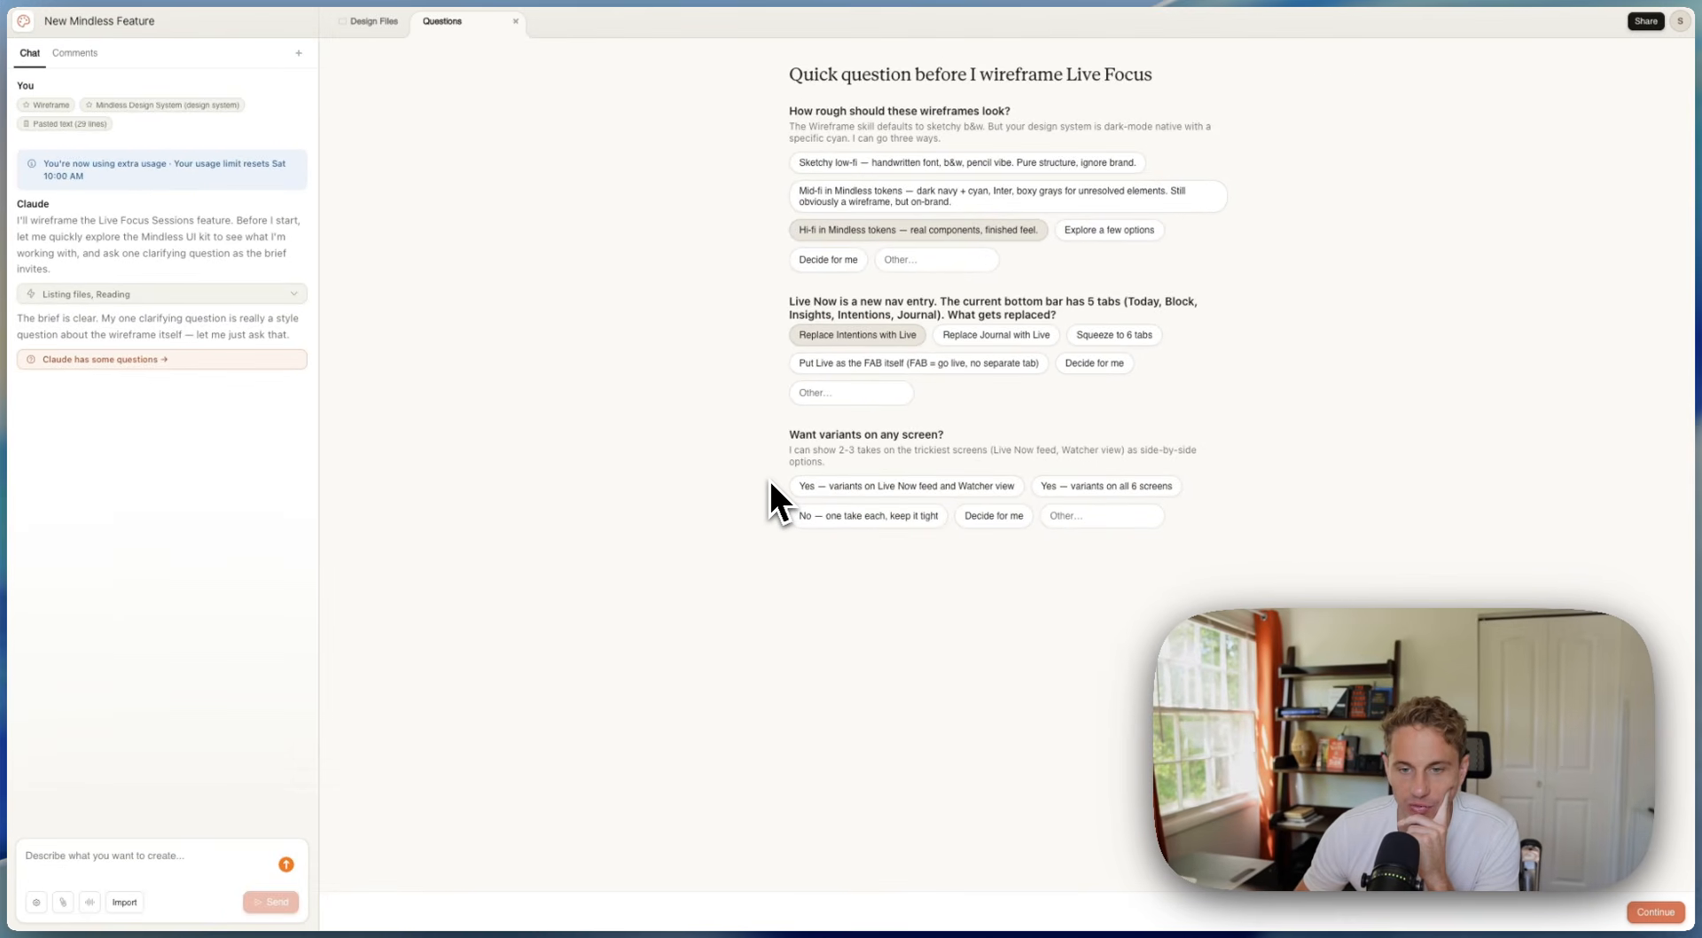
left_click(887, 488)
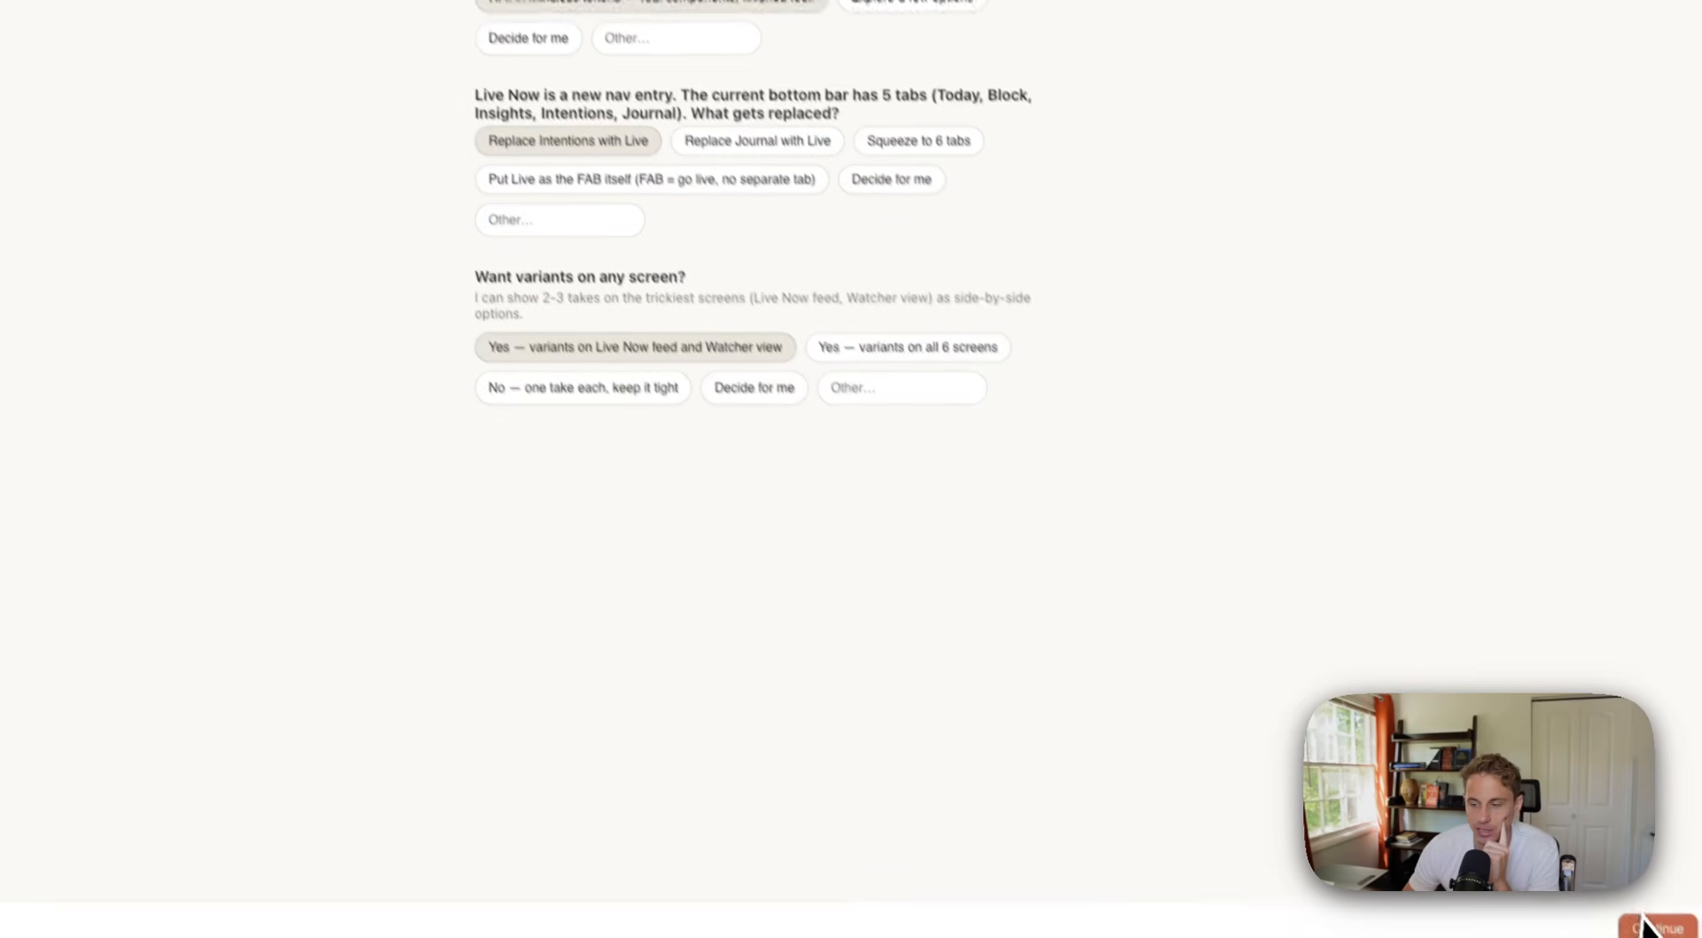
left_click(1648, 927)
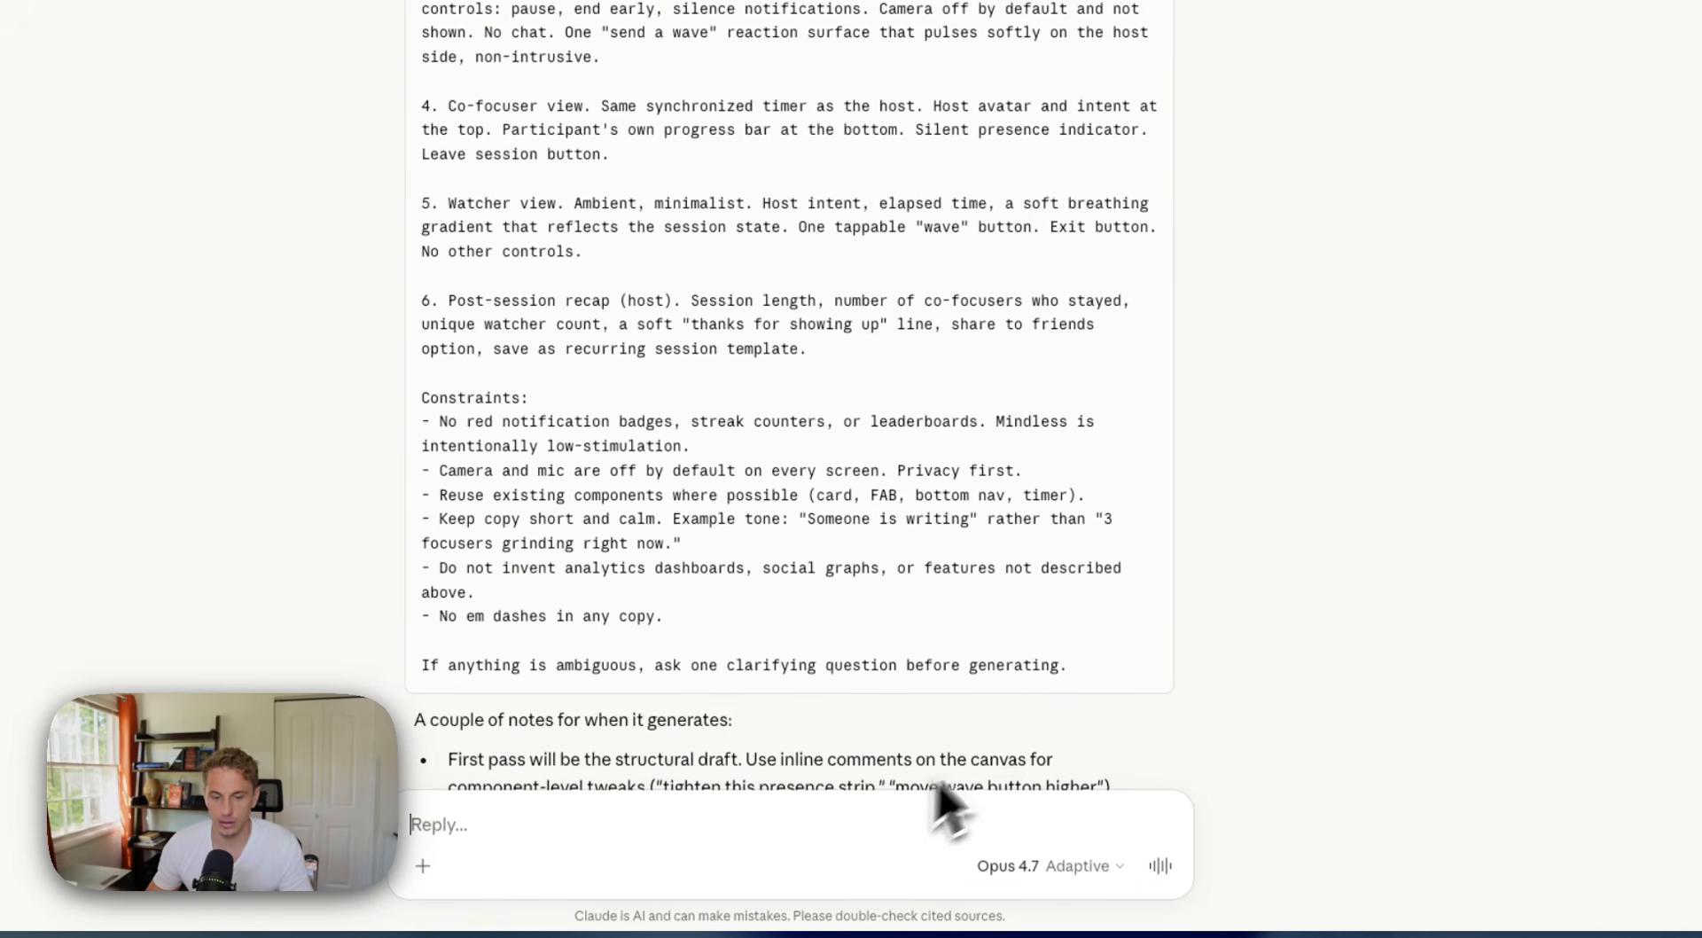
Draft a reply in the Claude chat: "Create another one to build out a video animation, so that we can have a marketing video"
type("c")
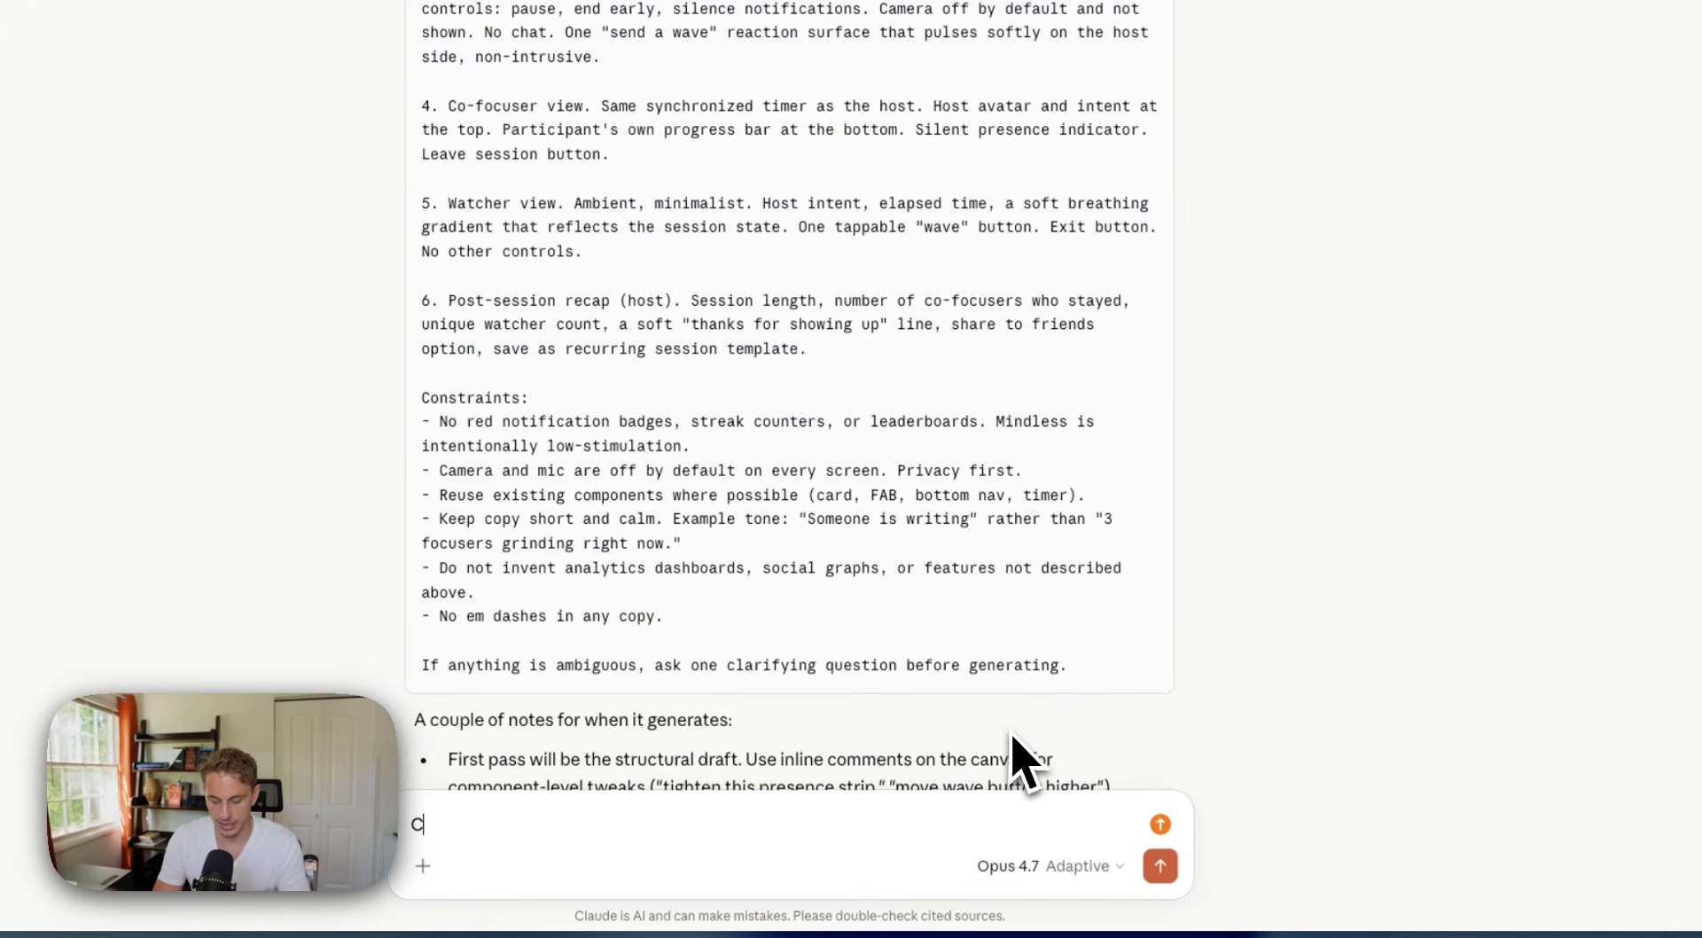
type("reate another")
type(" one for")
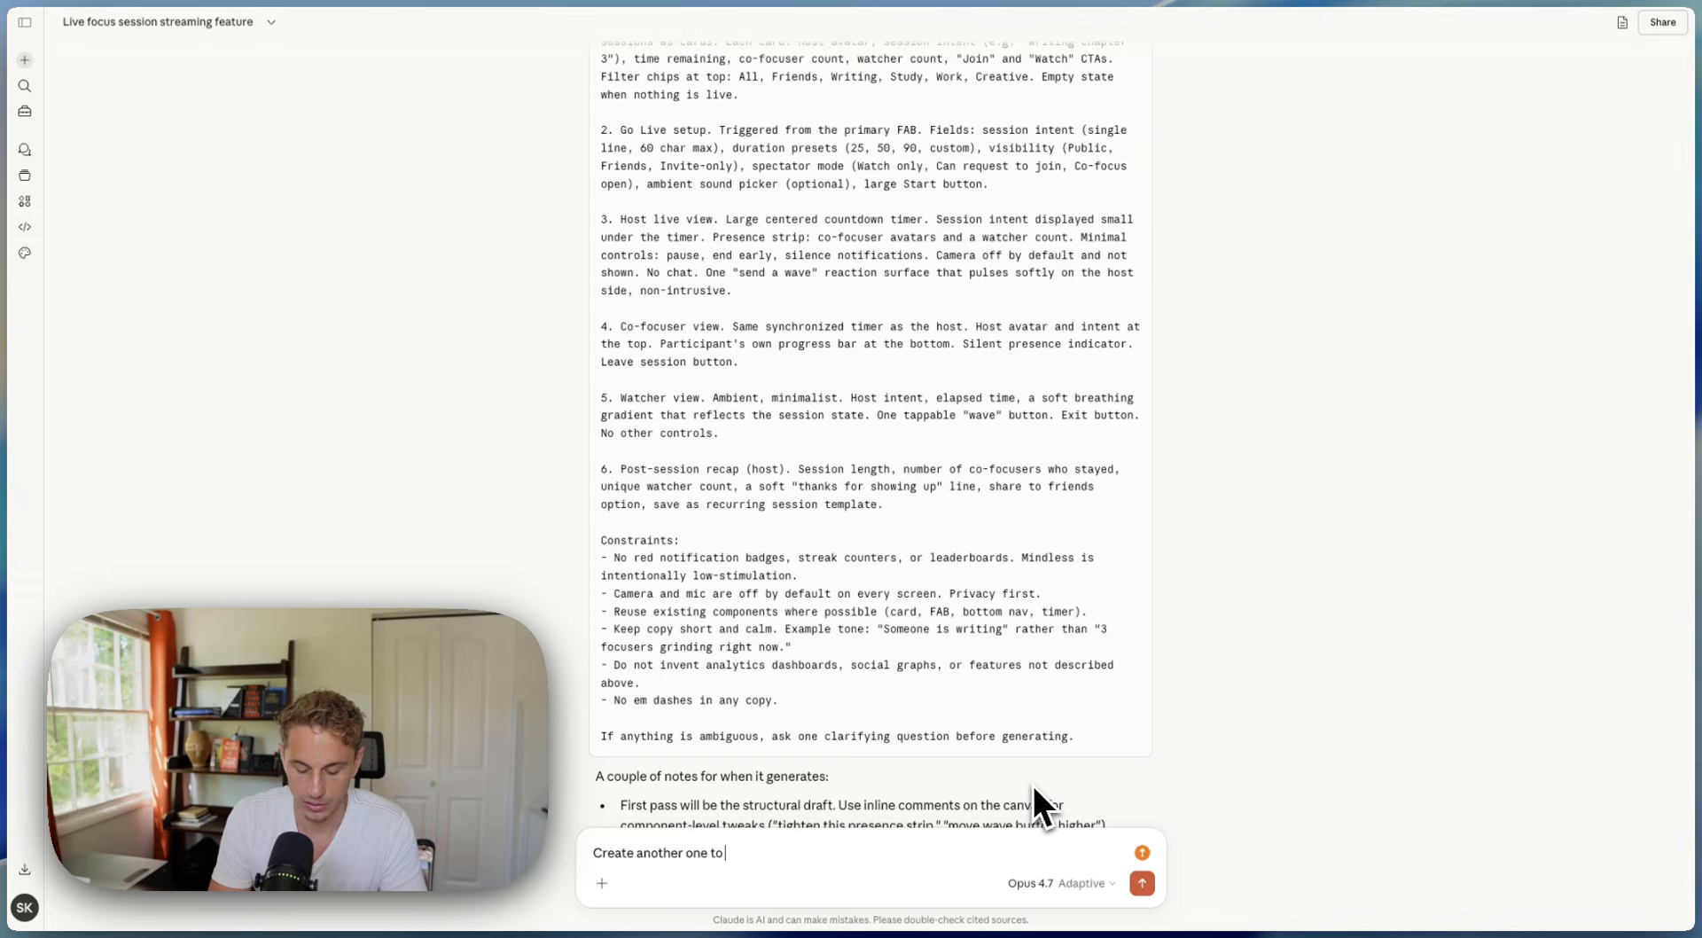
type("ild out a")
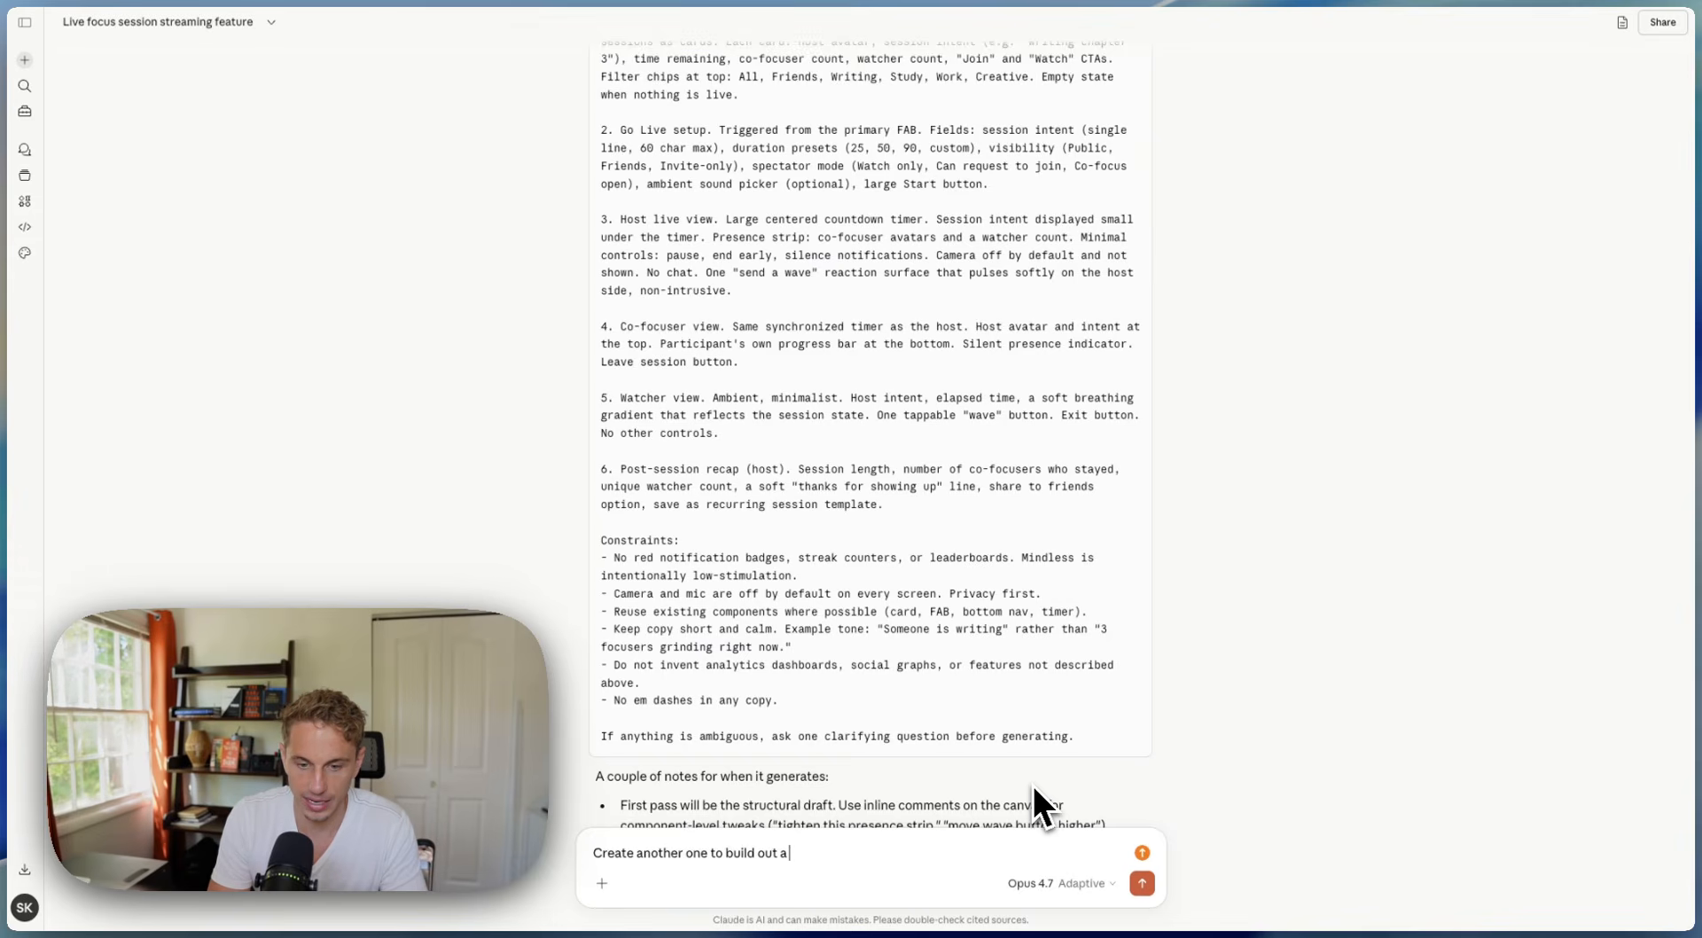
type(" video animation")
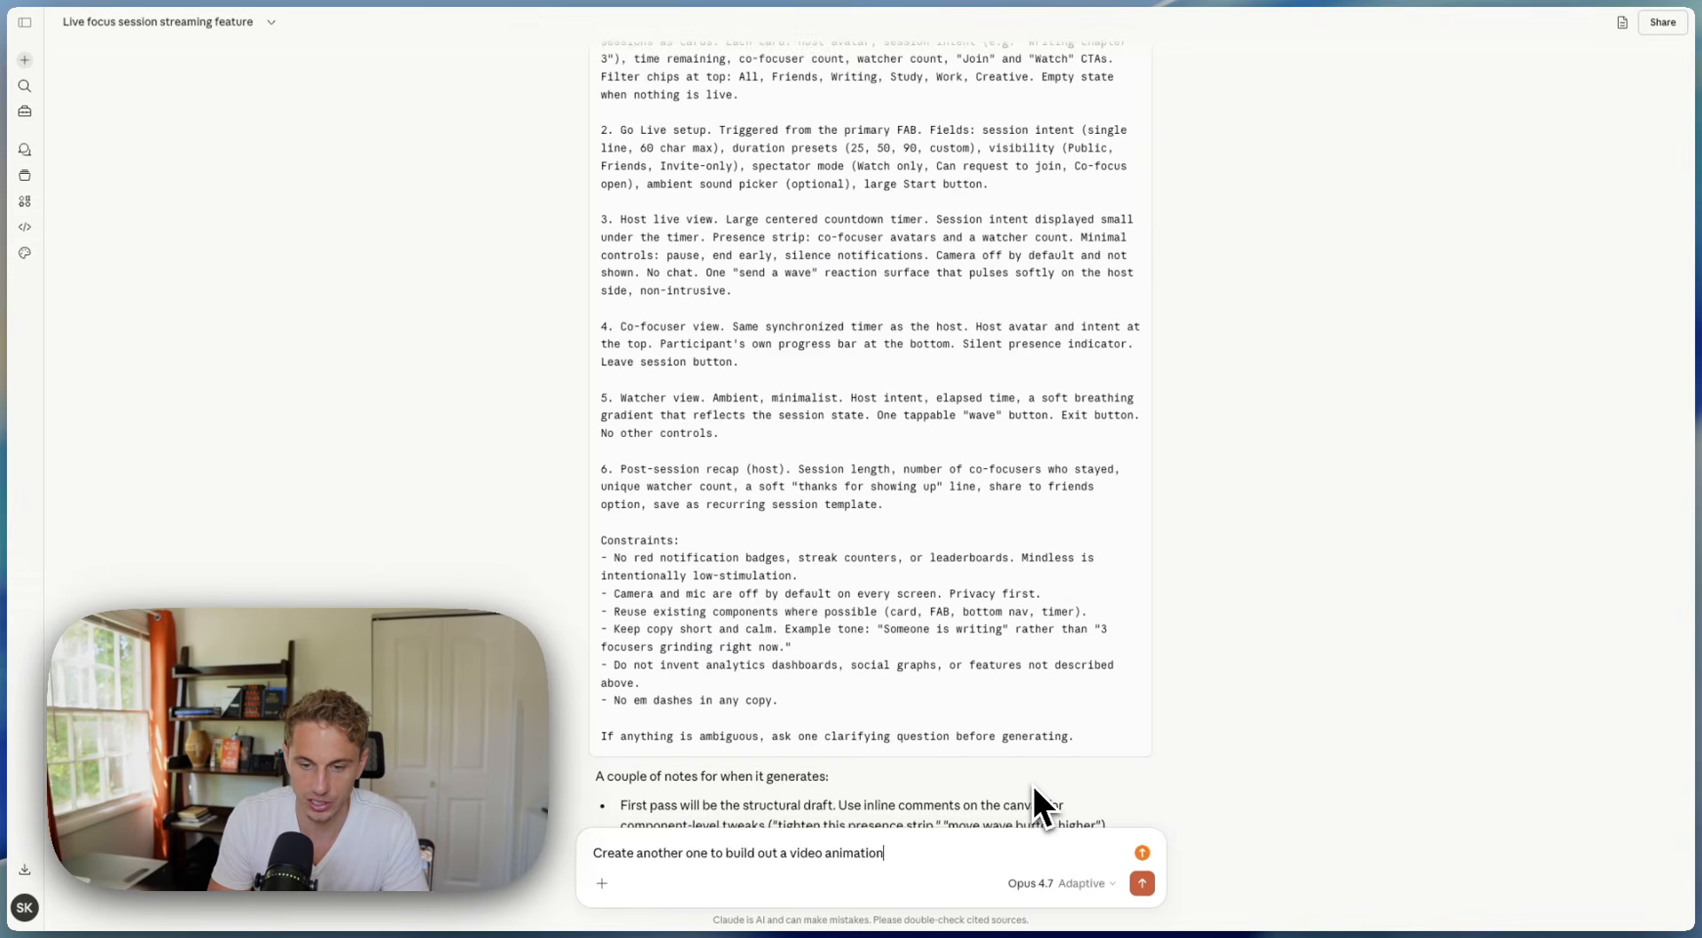
type(", so that we c")
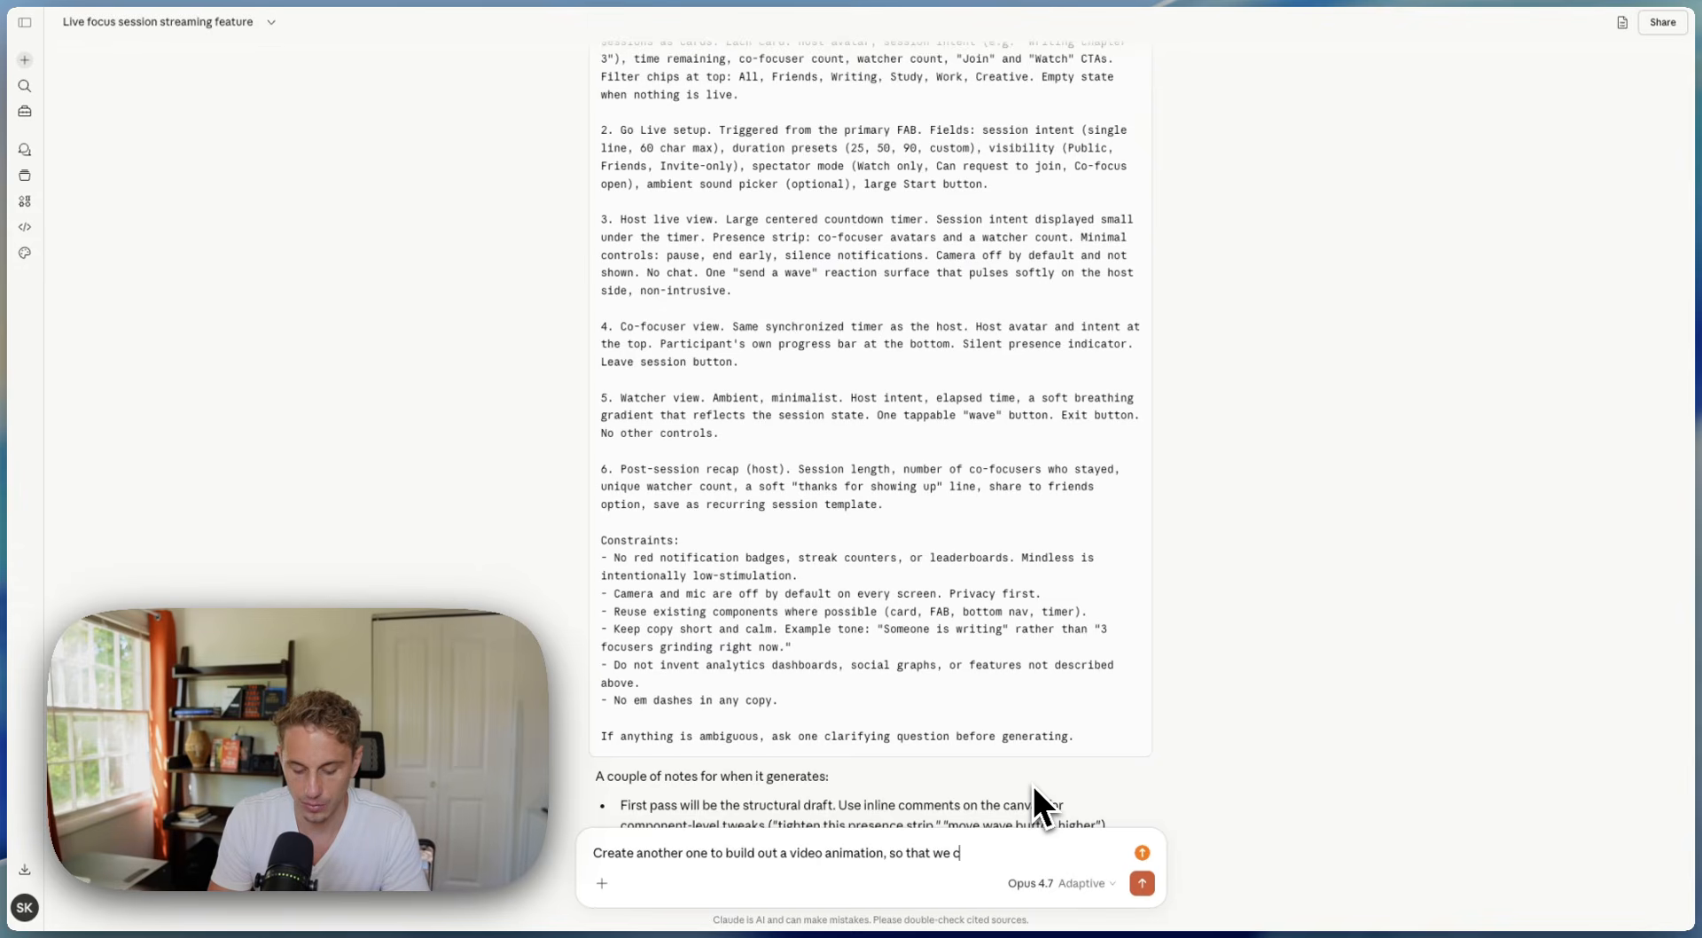
type("an have a marketing vi")
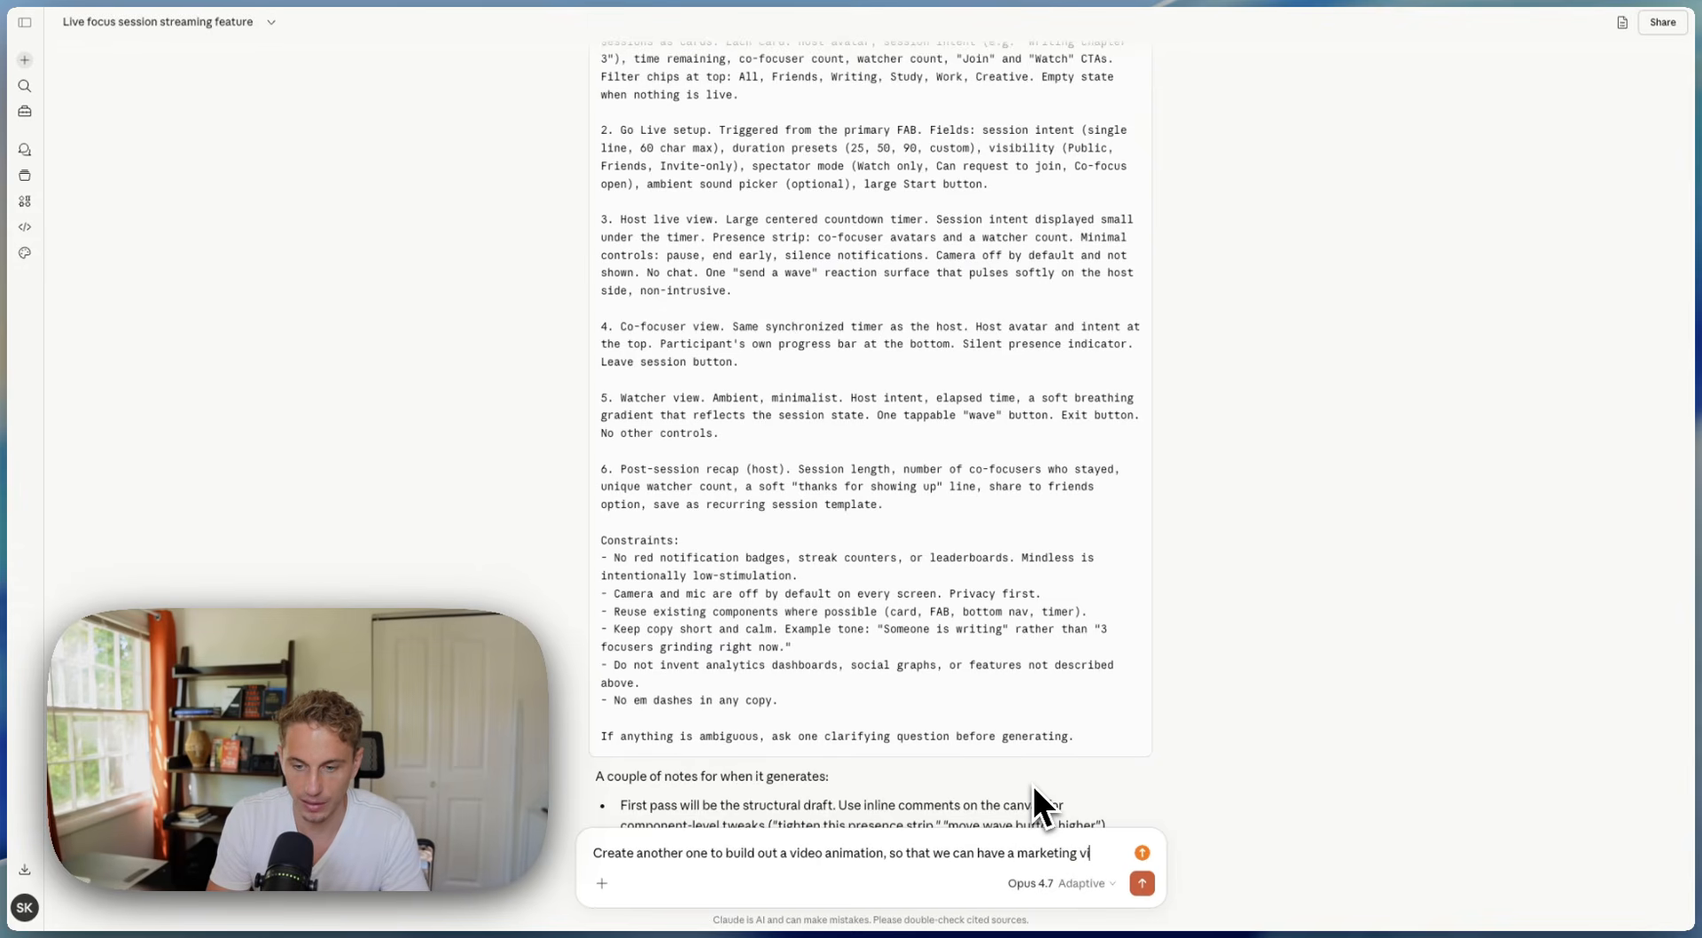
Continue with ", the video should highlight our features, and why Mindless is the #1 tool for stopping scrolling, and improving your mental health" and send it
type("deo, the video should highlight")
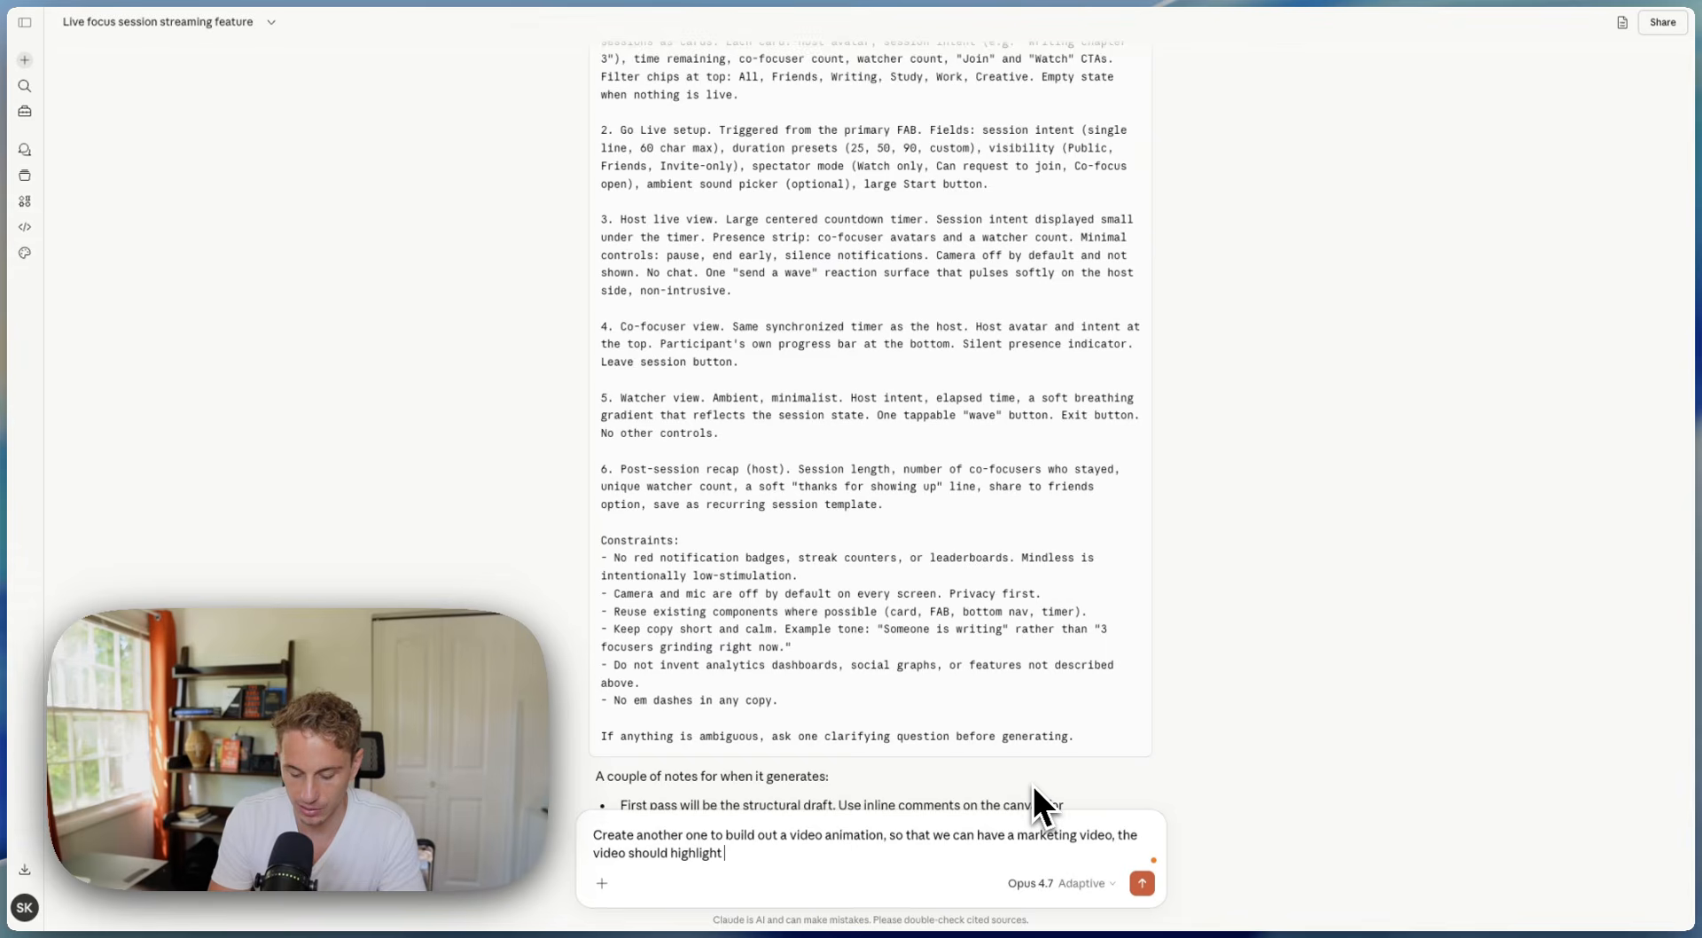
type(" our features, and wh")
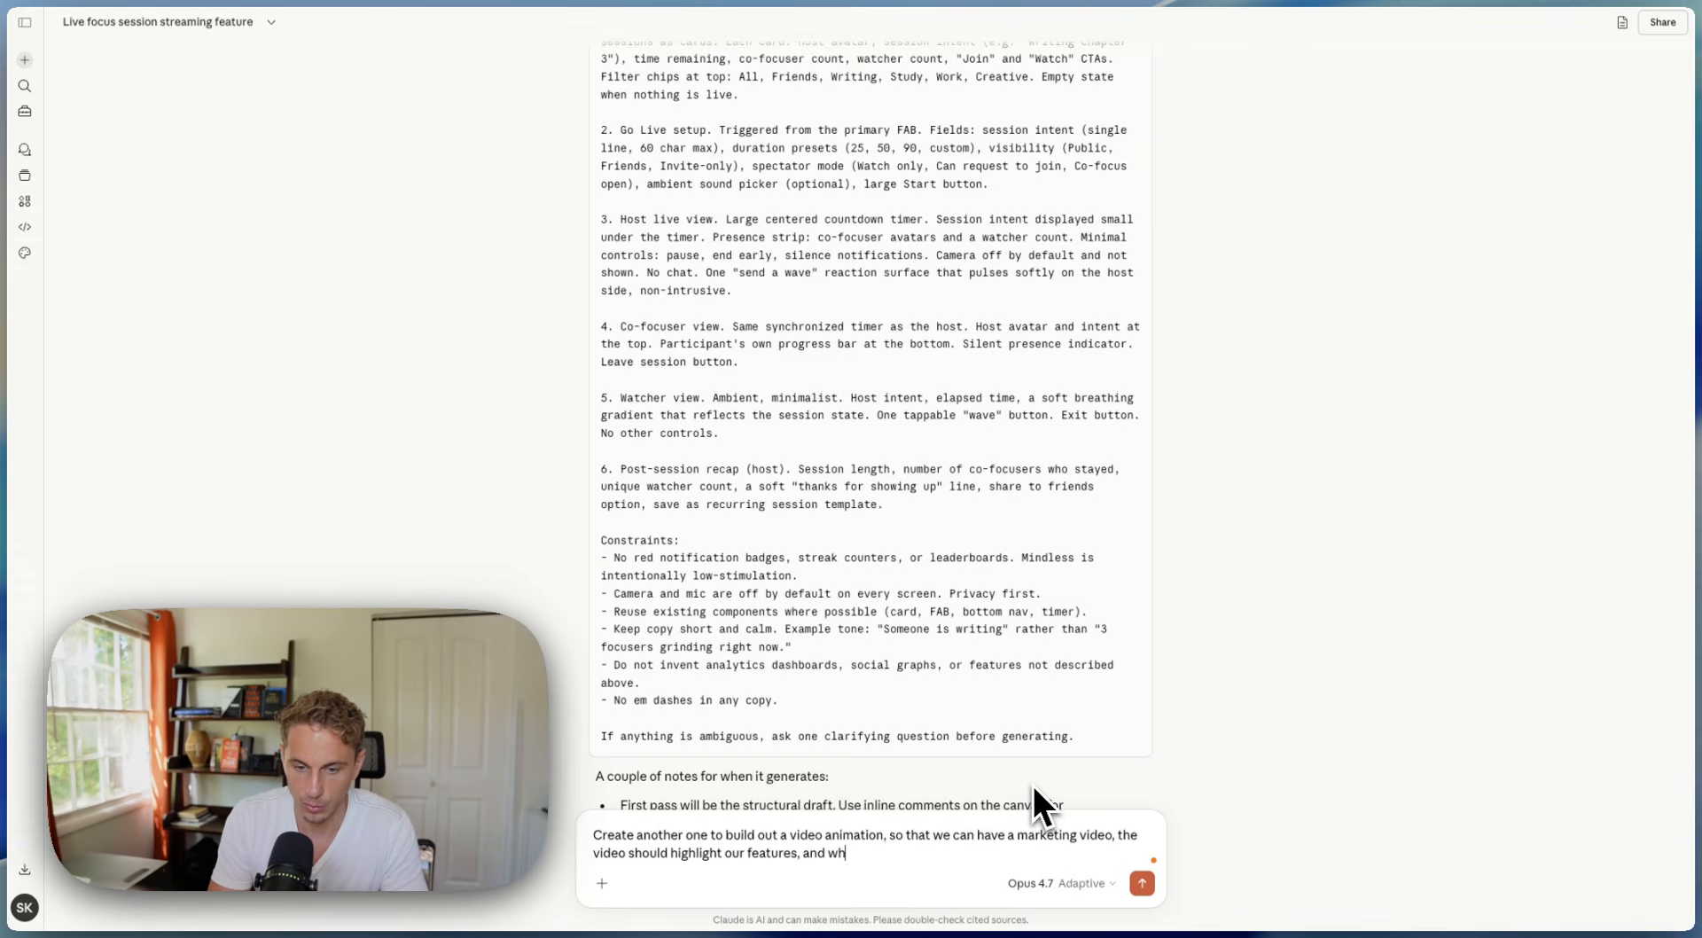
type("y Mindless is the #")
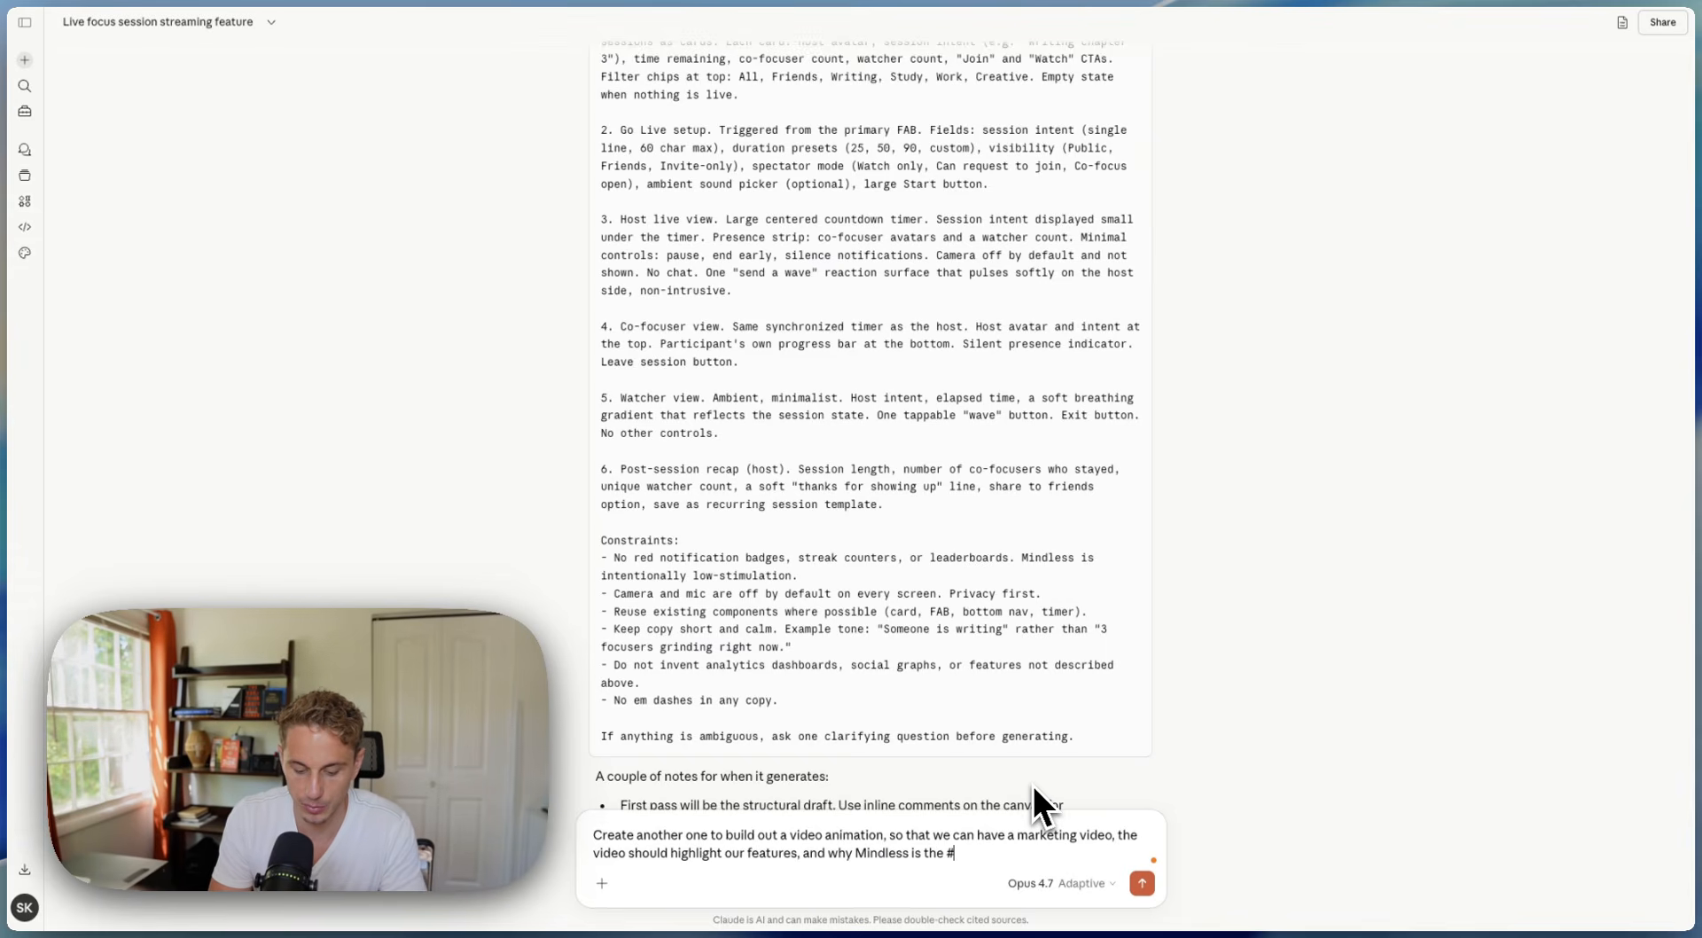
type("1 tool for")
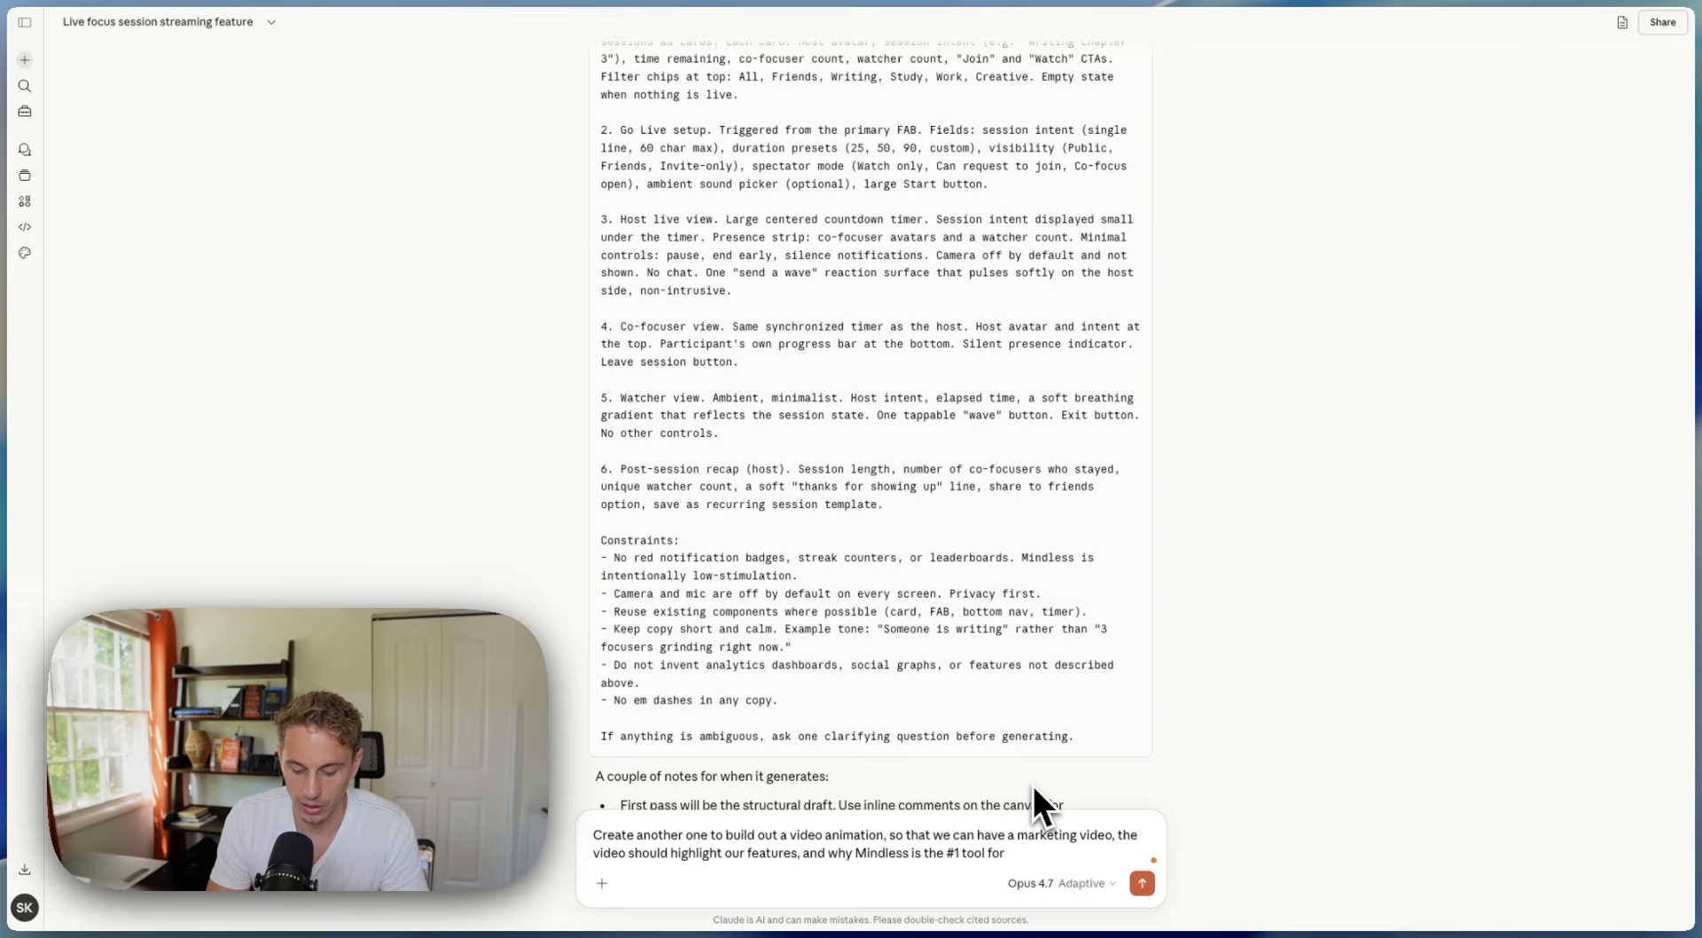
type(" stopping sc")
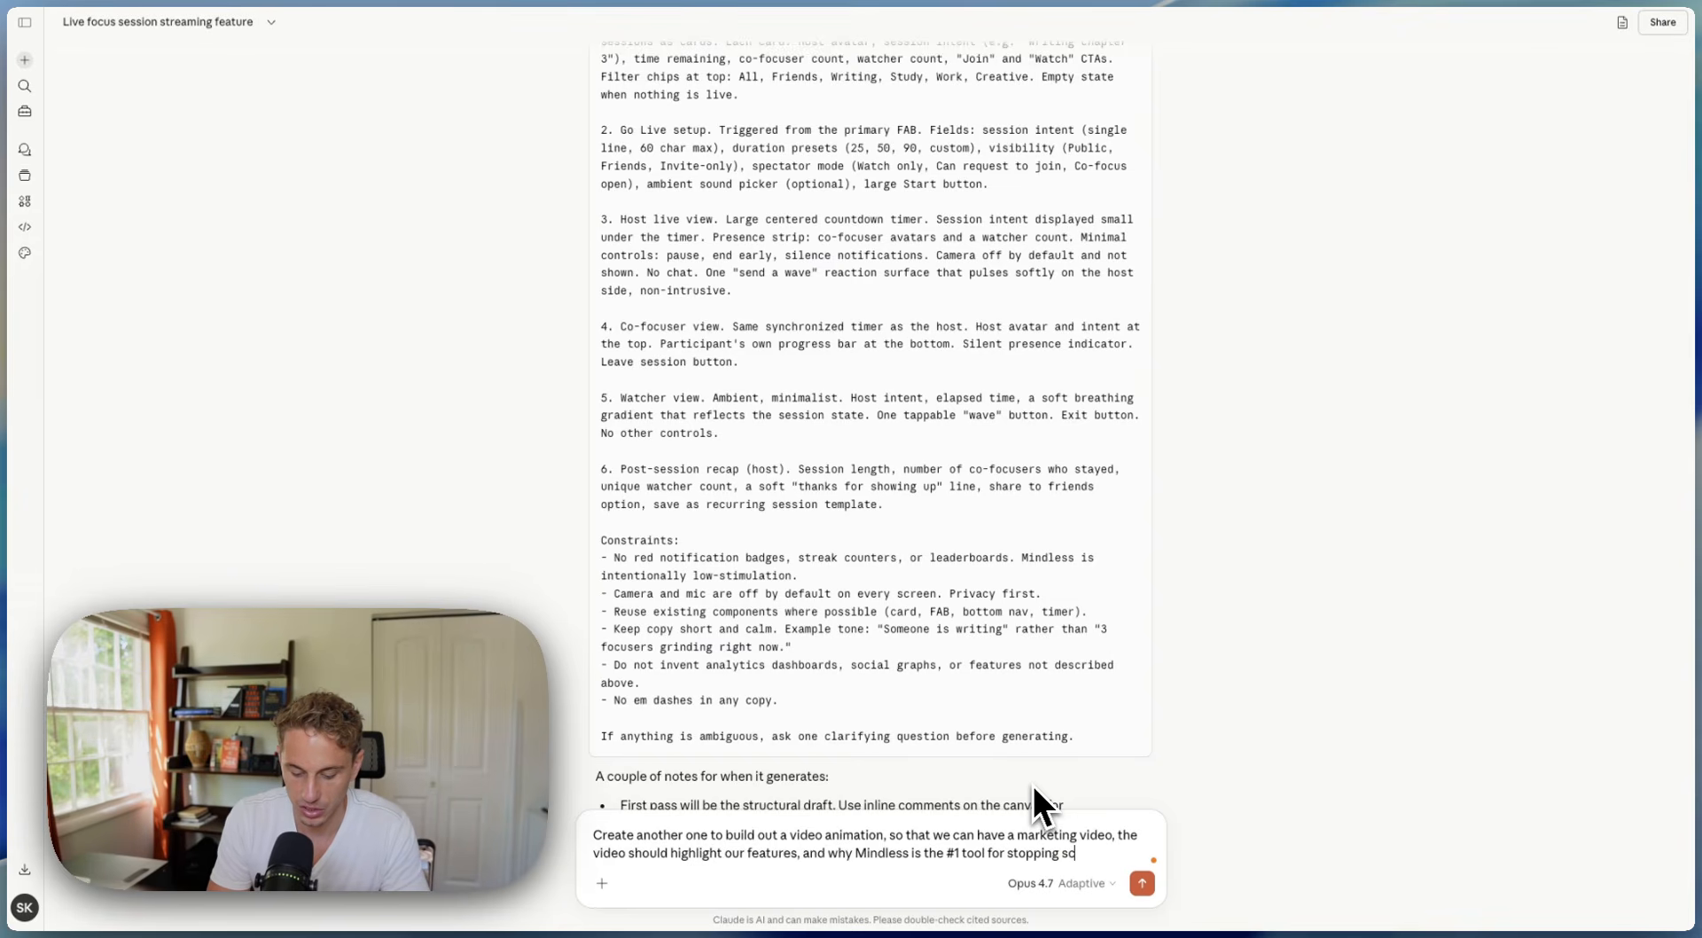
type("rolling,")
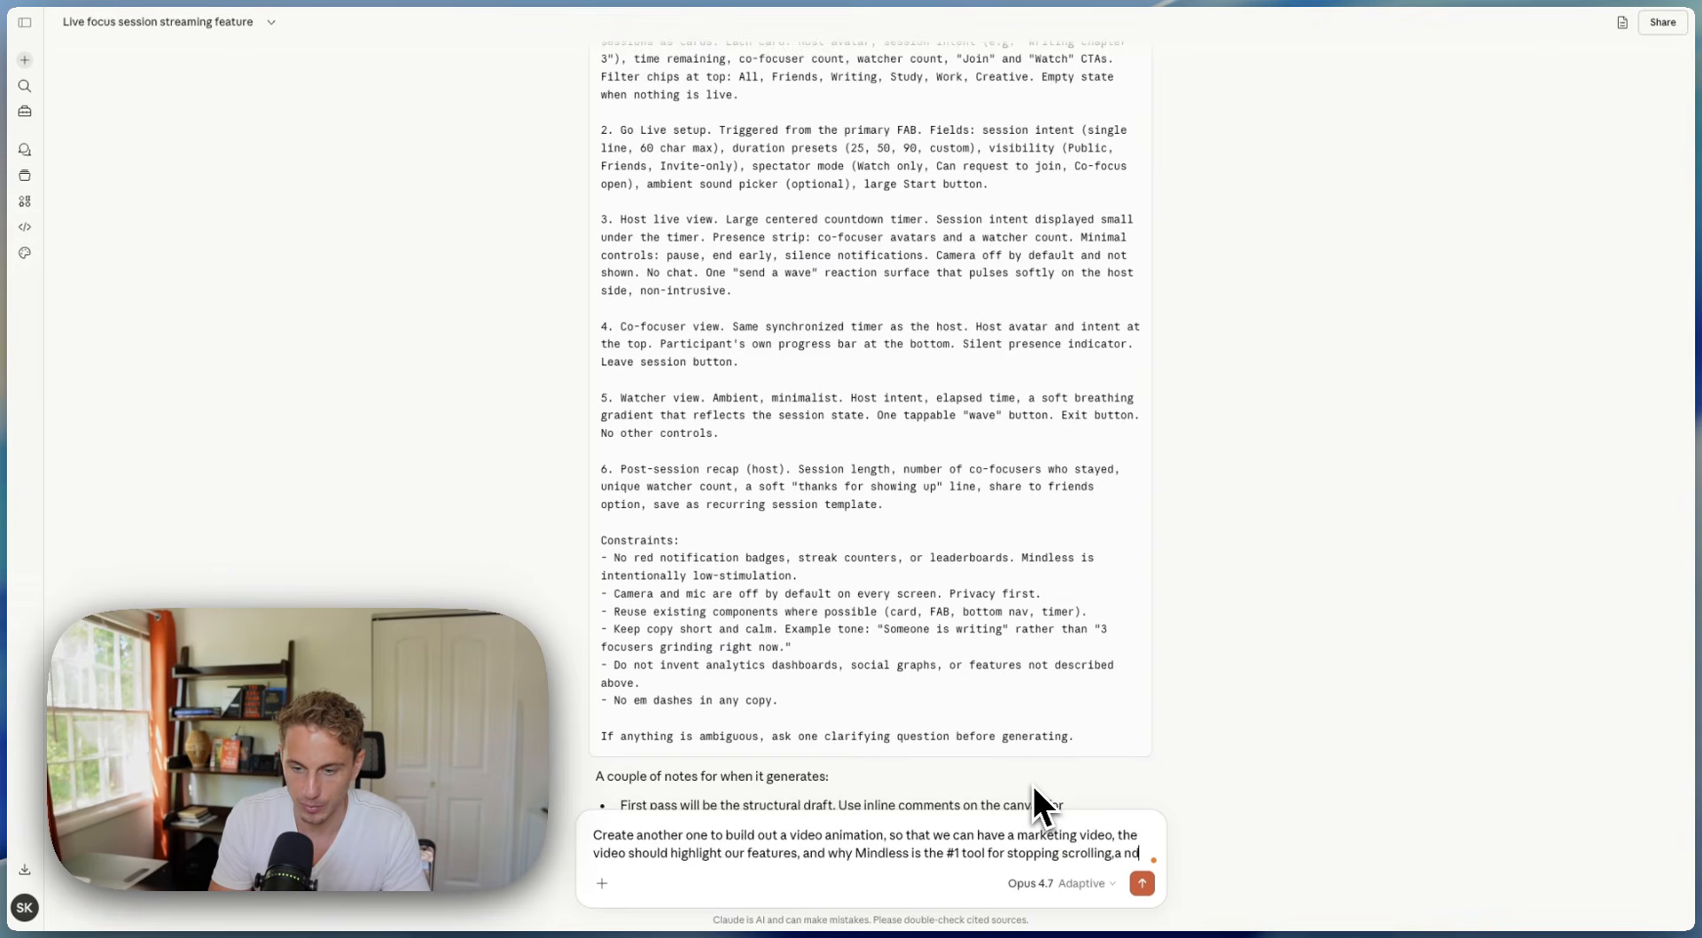
type(" and impr")
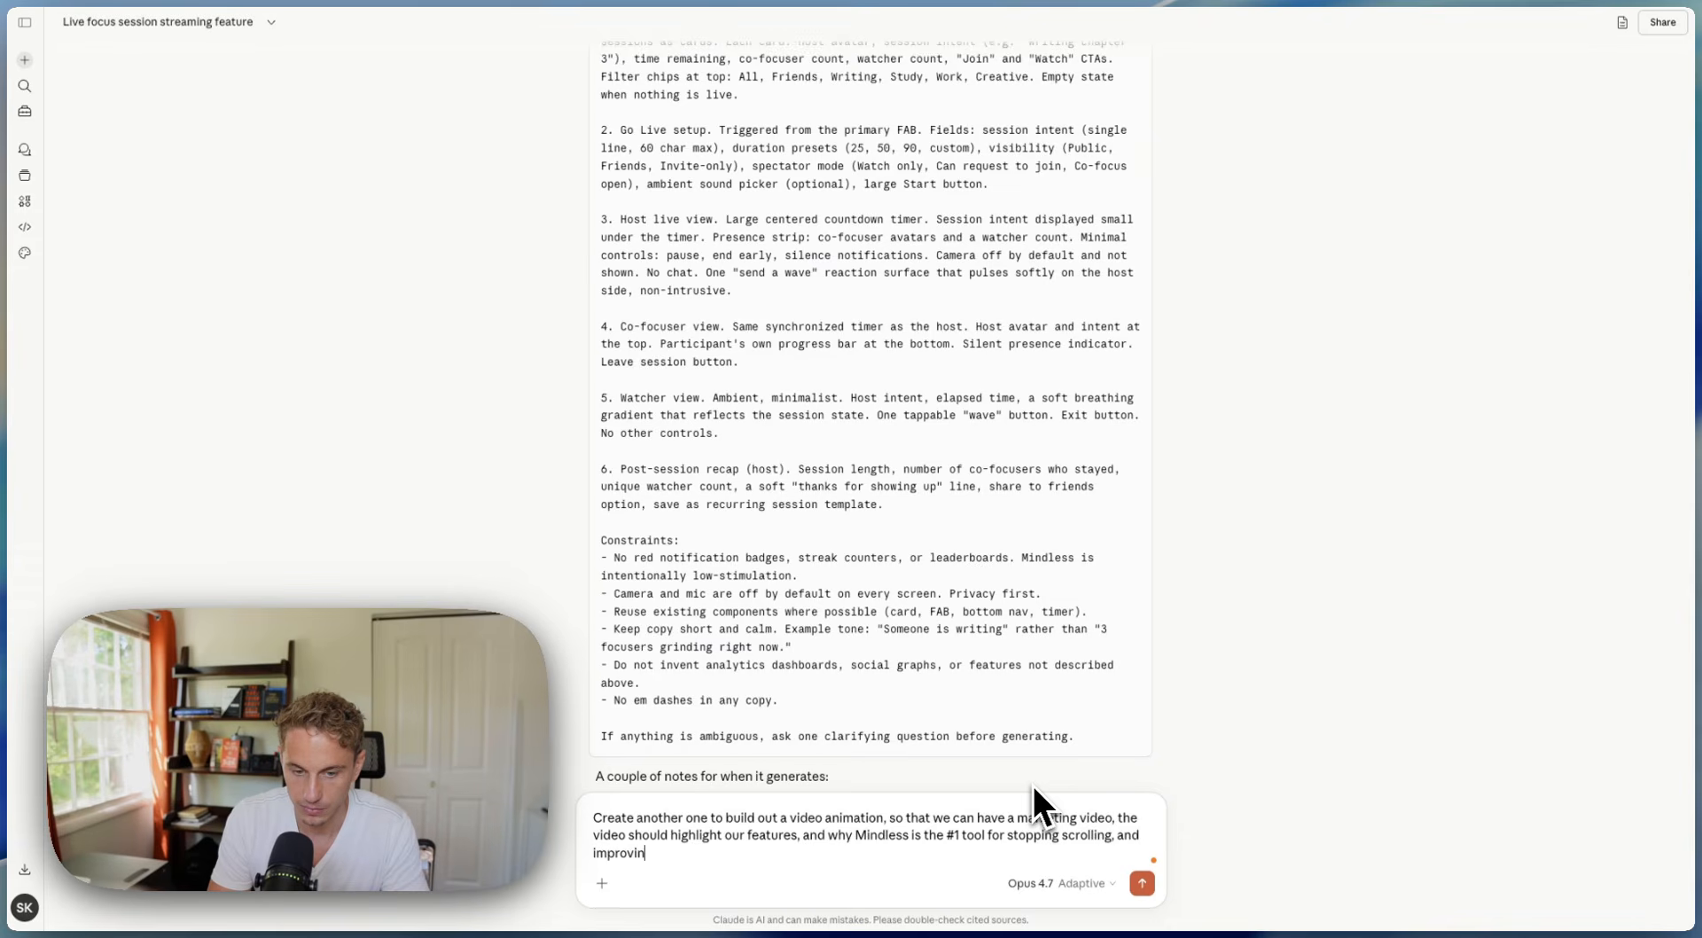
type("oving your mental health")
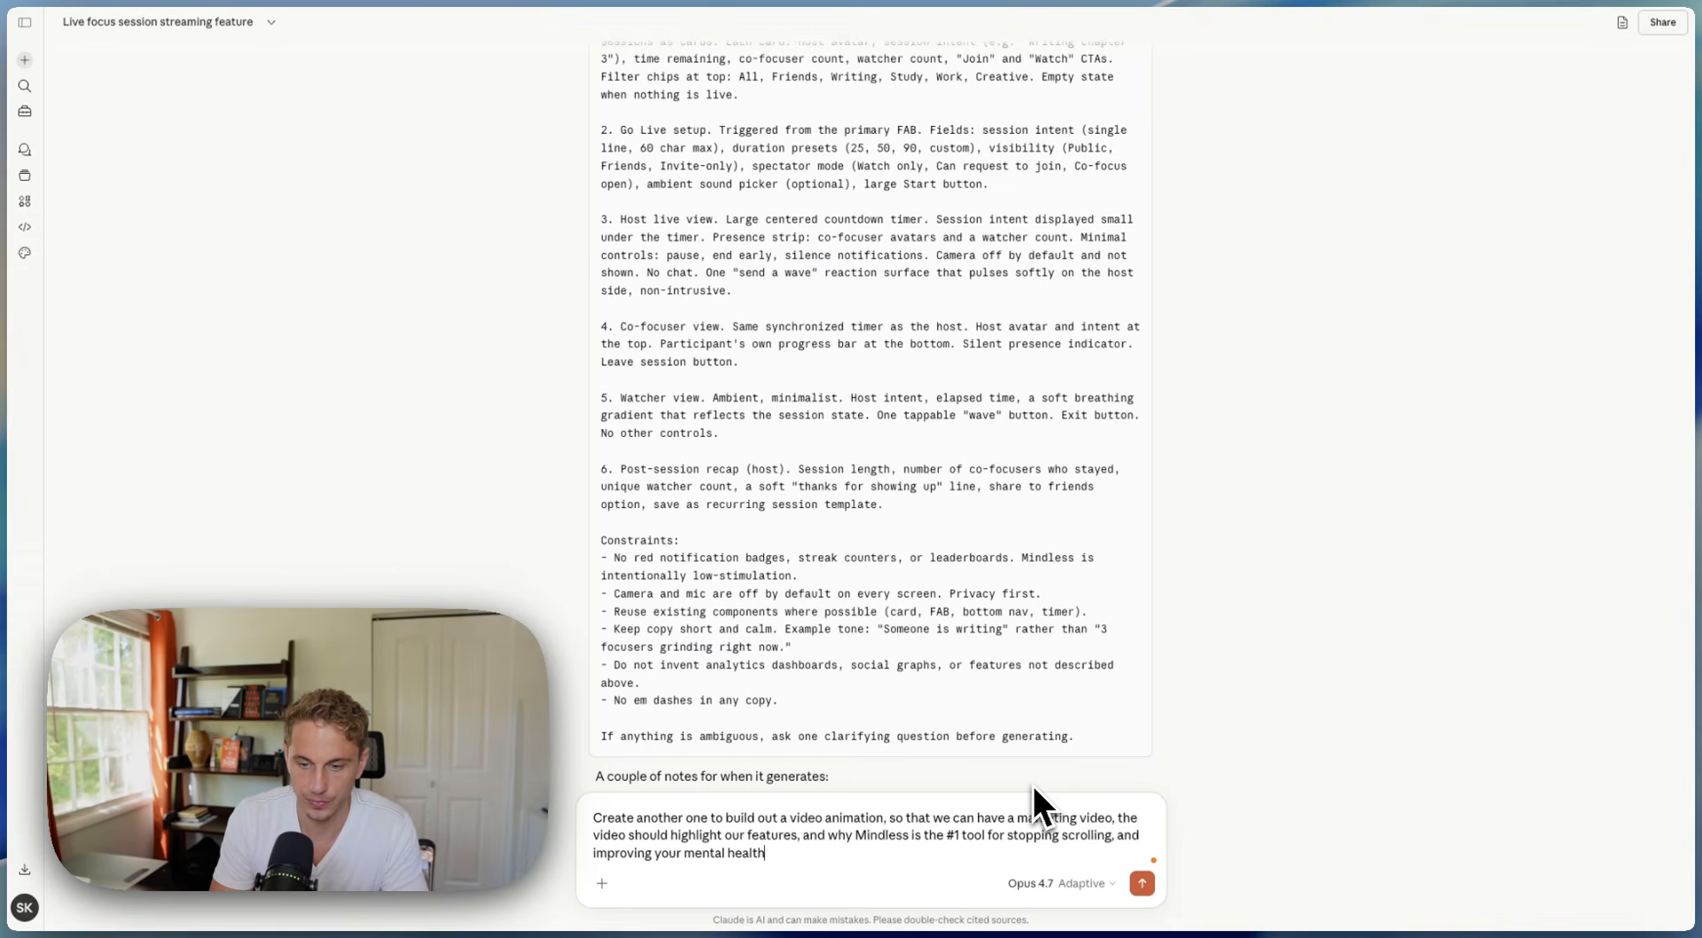
key("Return")
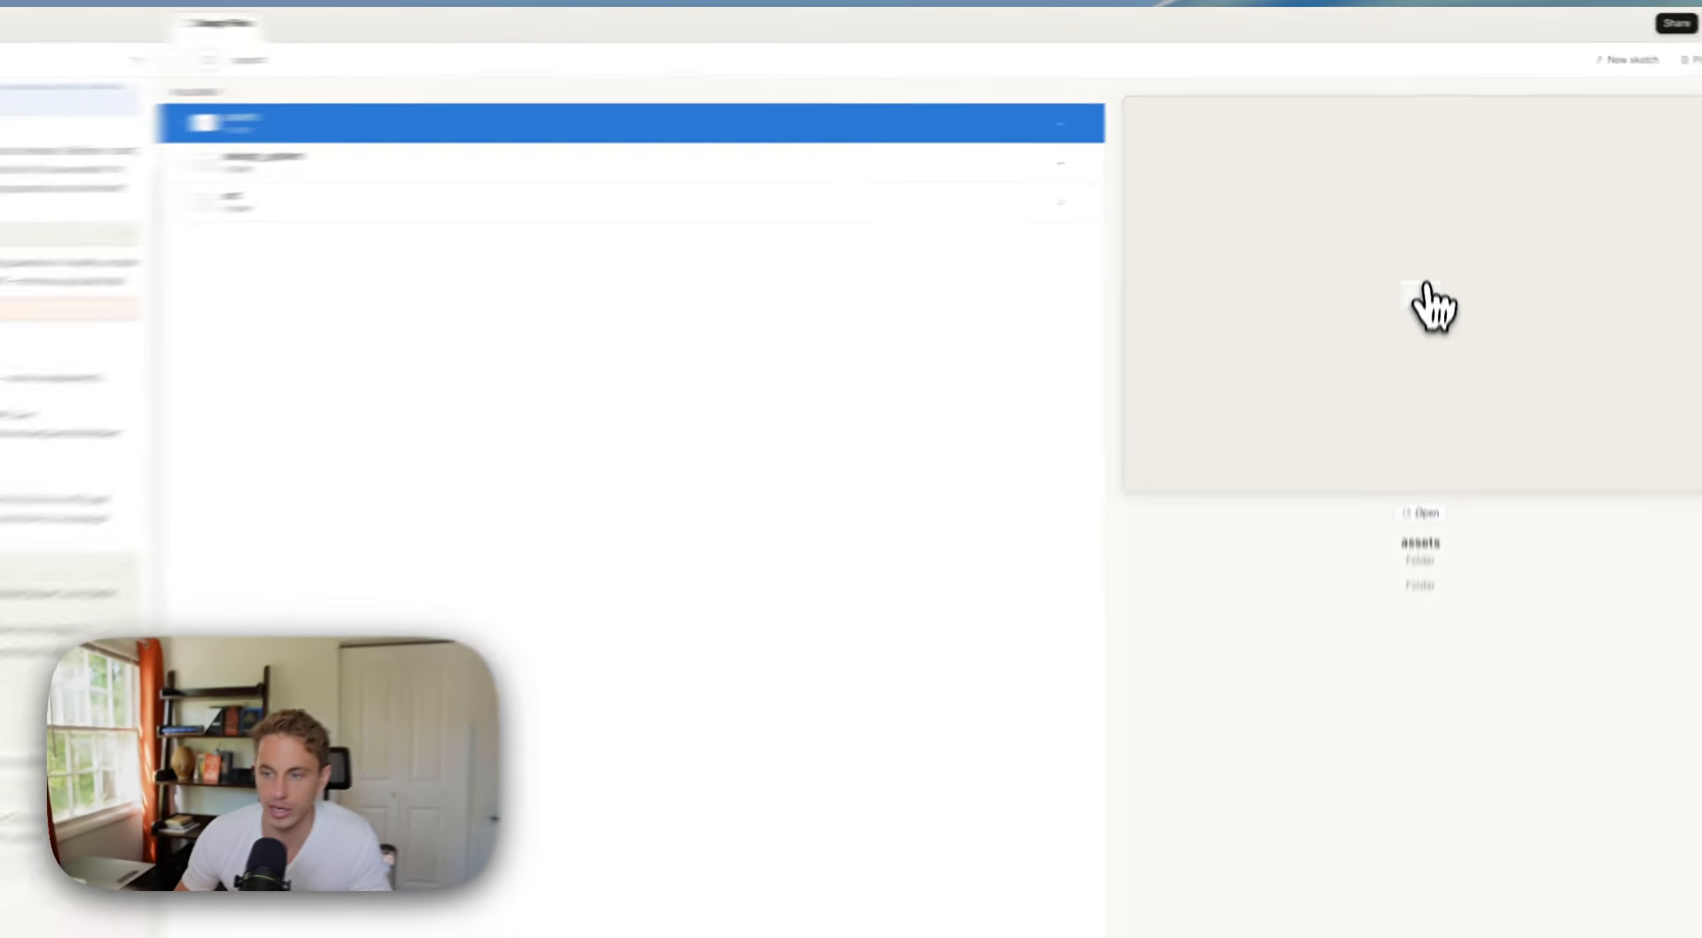
Create a High fidelity prototype in Claude Design named "Mindless Marketing Video" using the Mindless Design System
left_click(1426, 285)
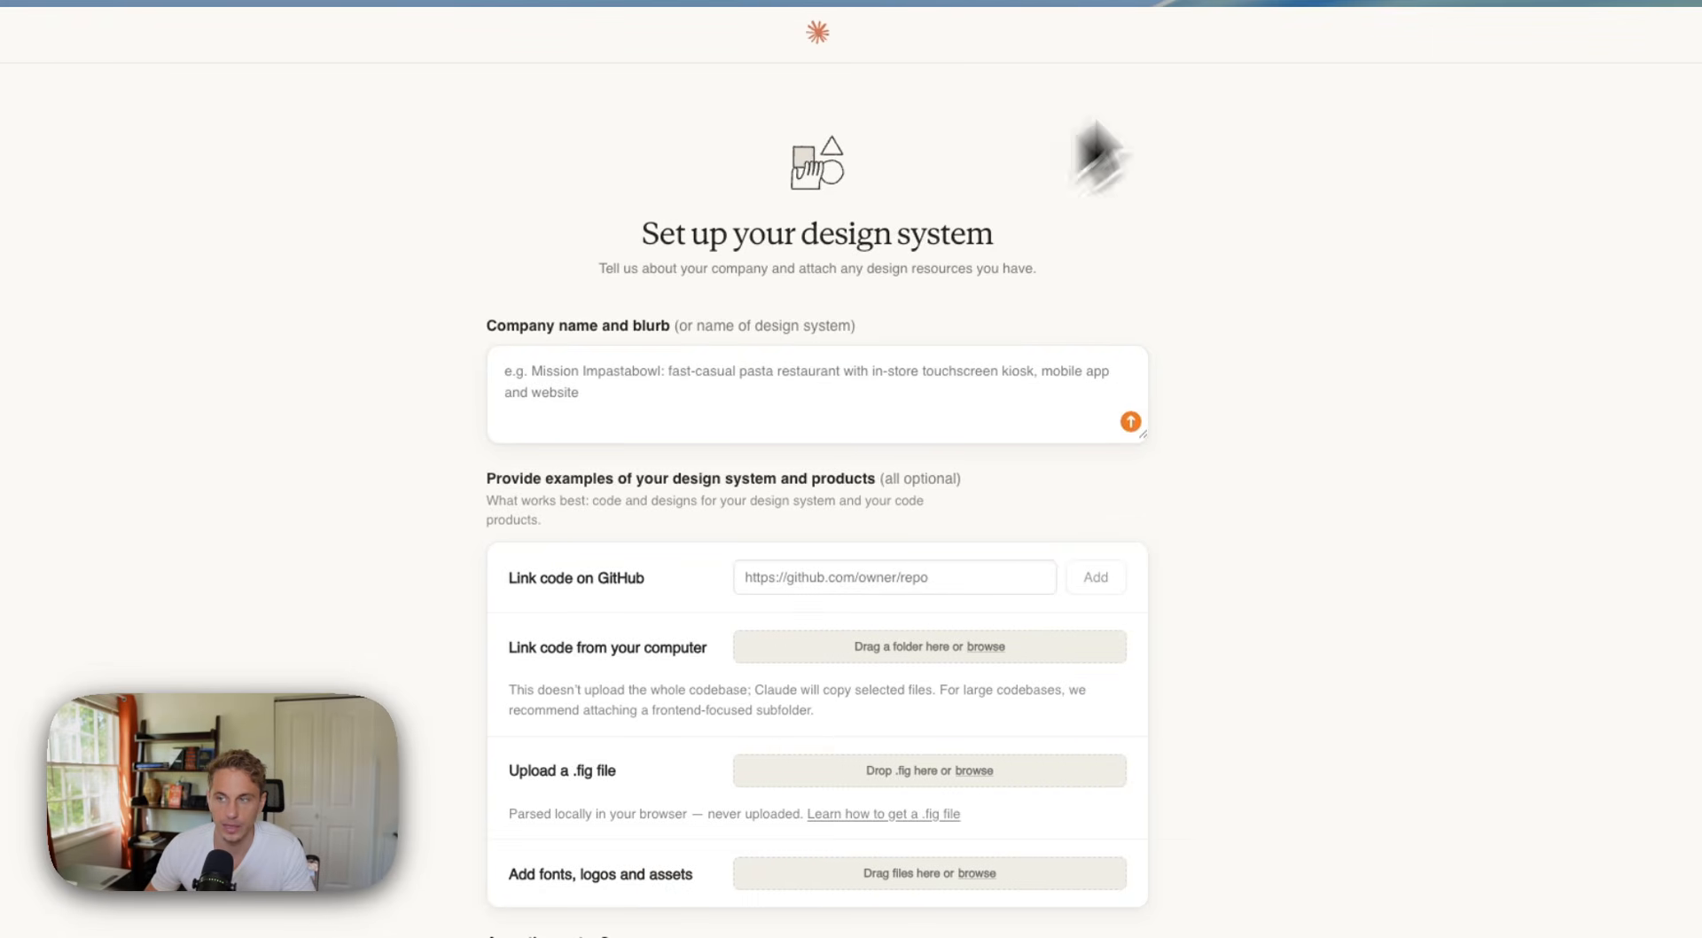
left_click(55, 34)
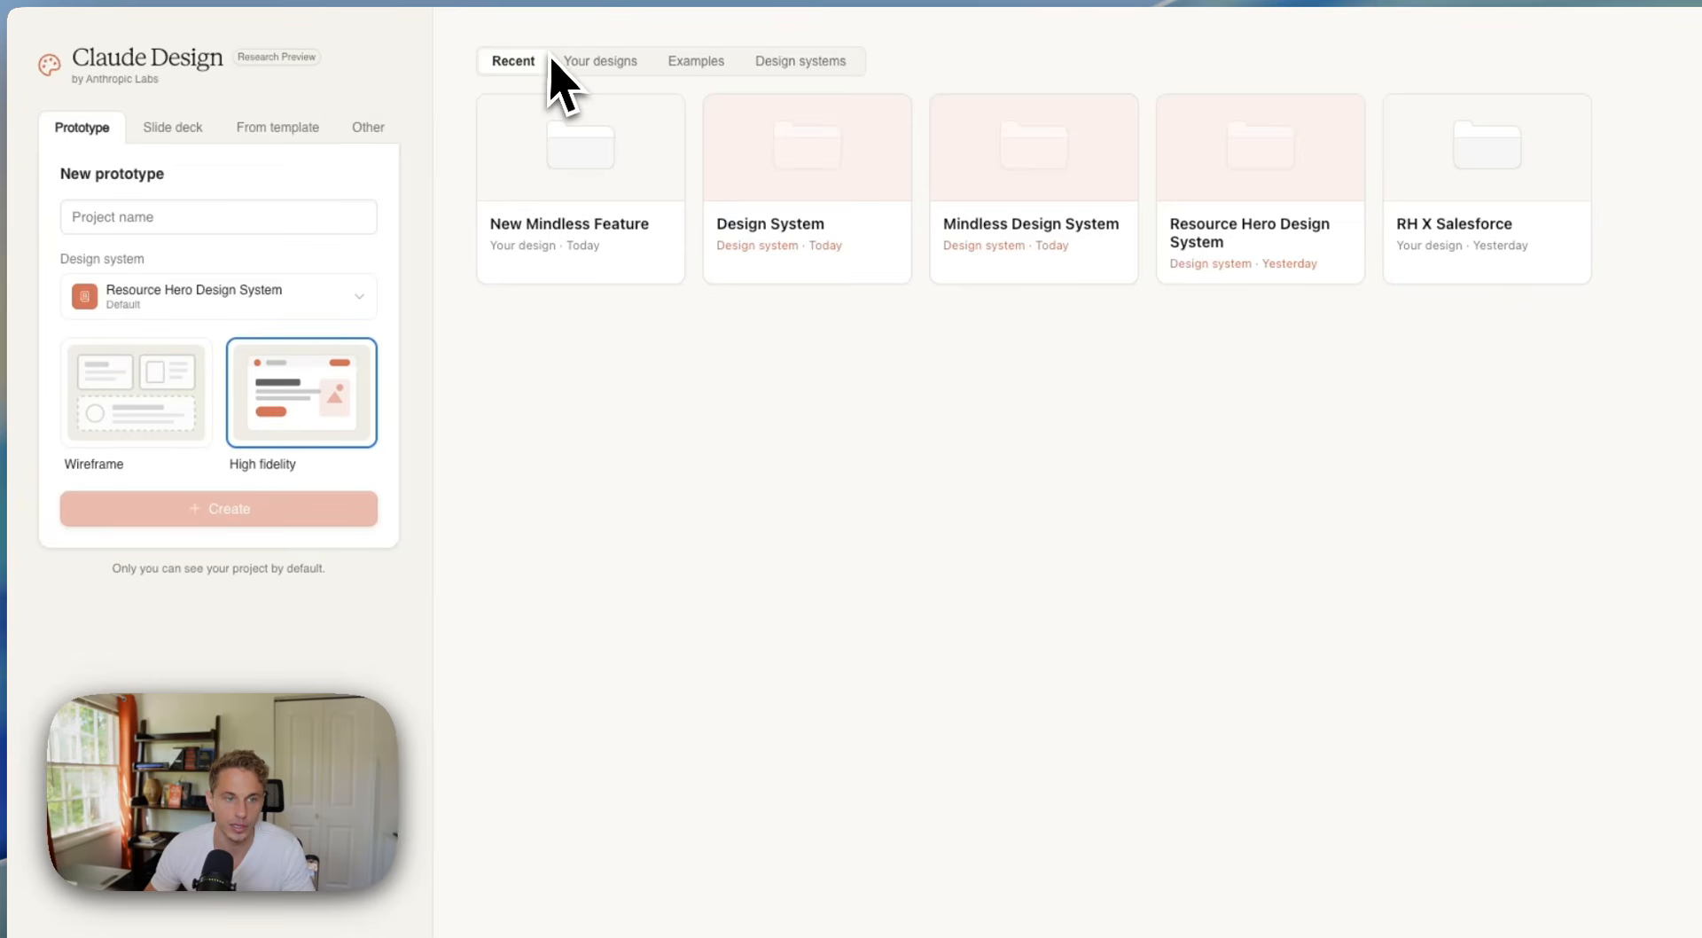
left_click(273, 294)
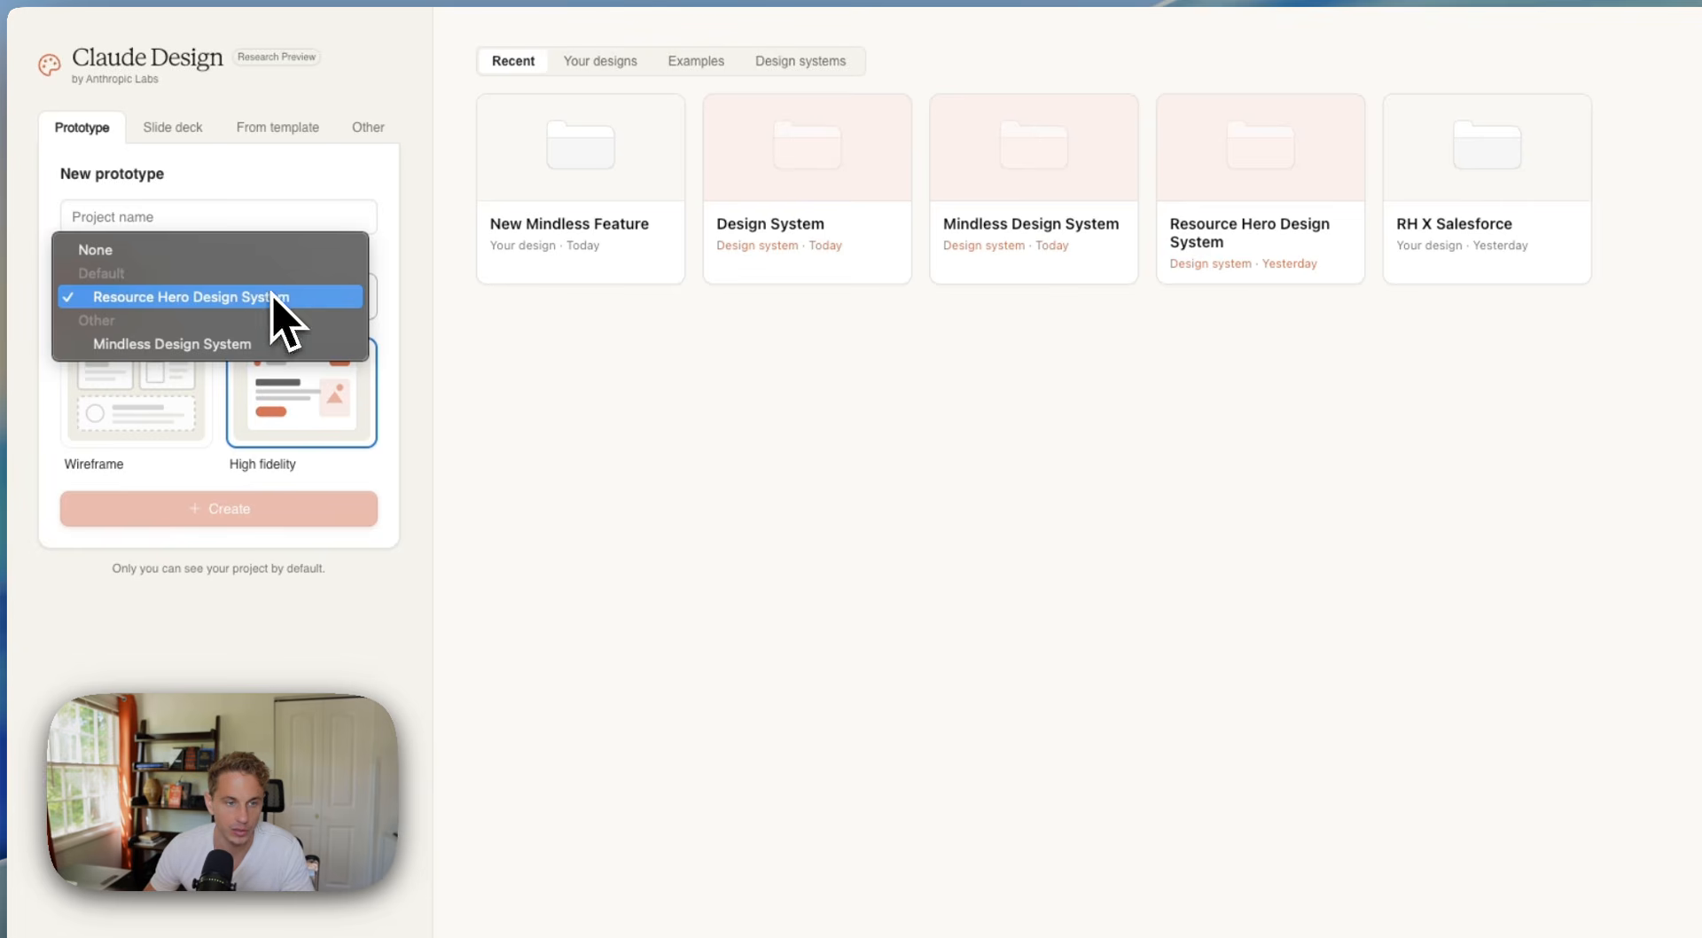
left_click(242, 347)
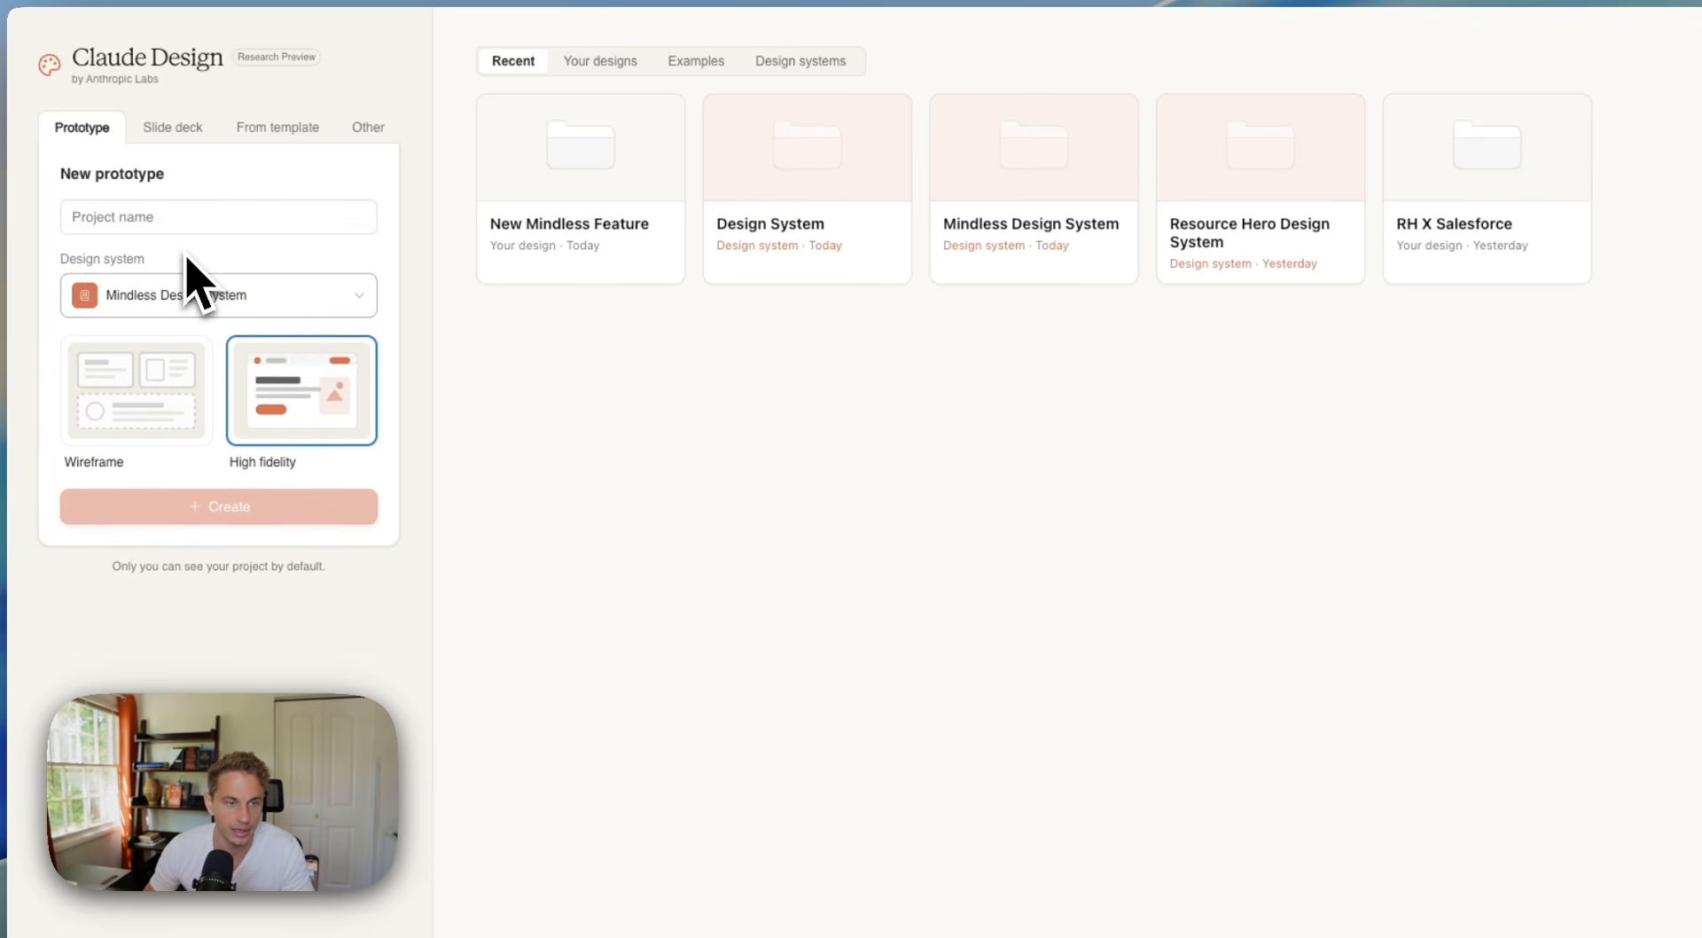
left_click(202, 219)
left_click(264, 349)
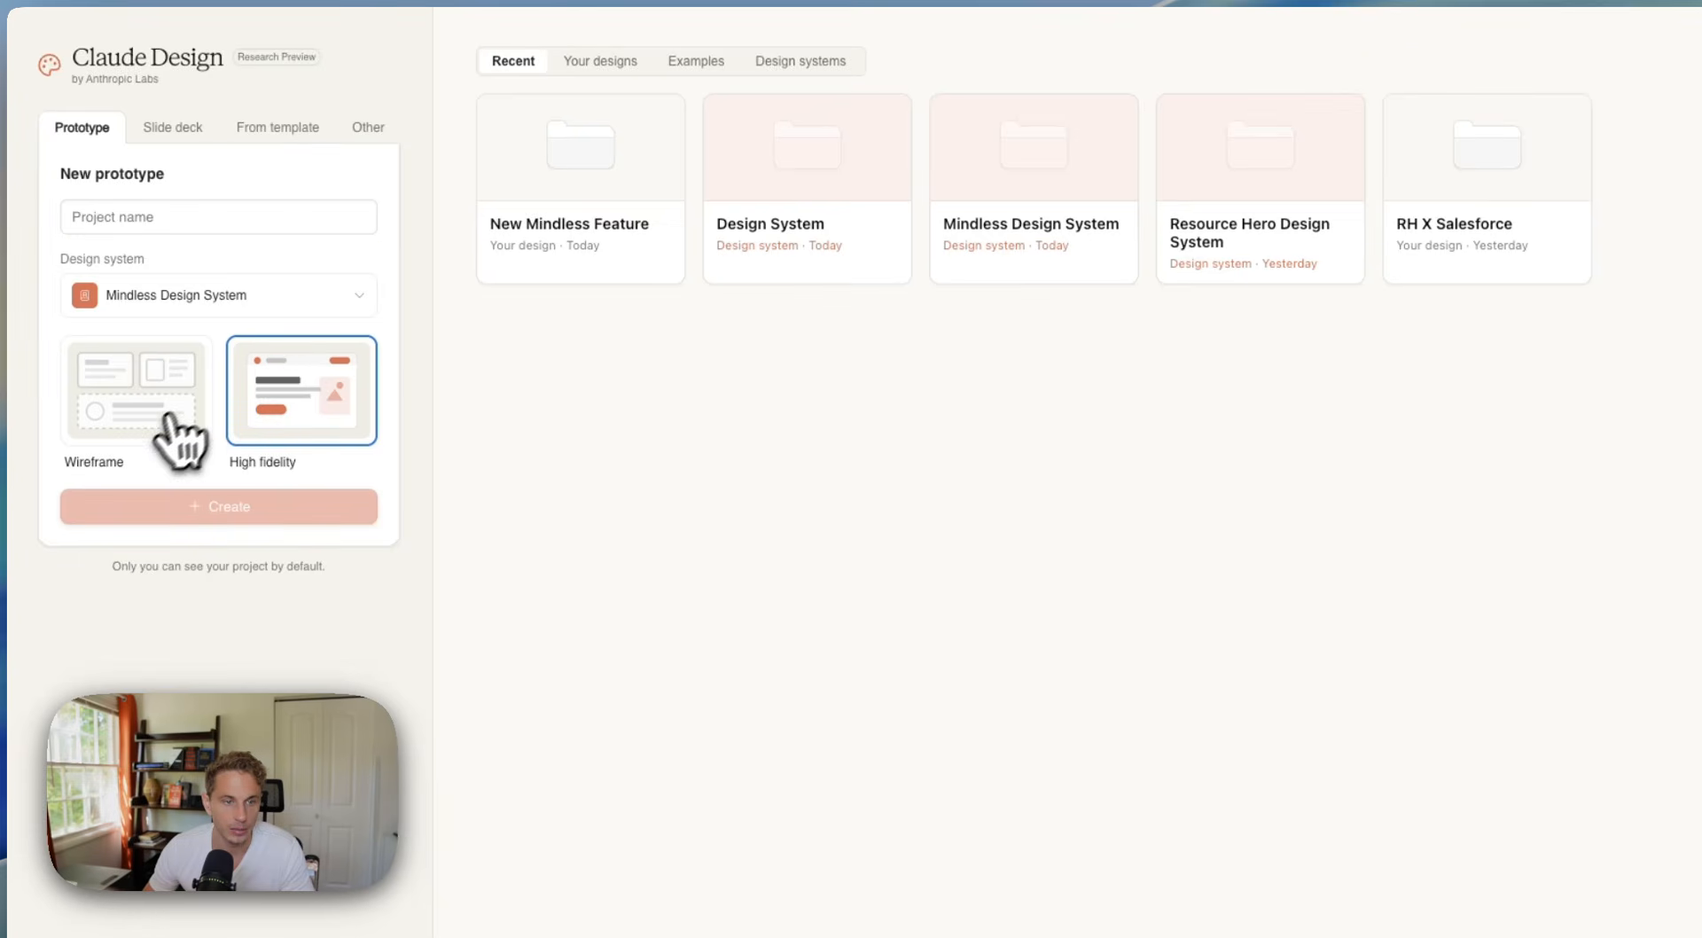
left_click(210, 220)
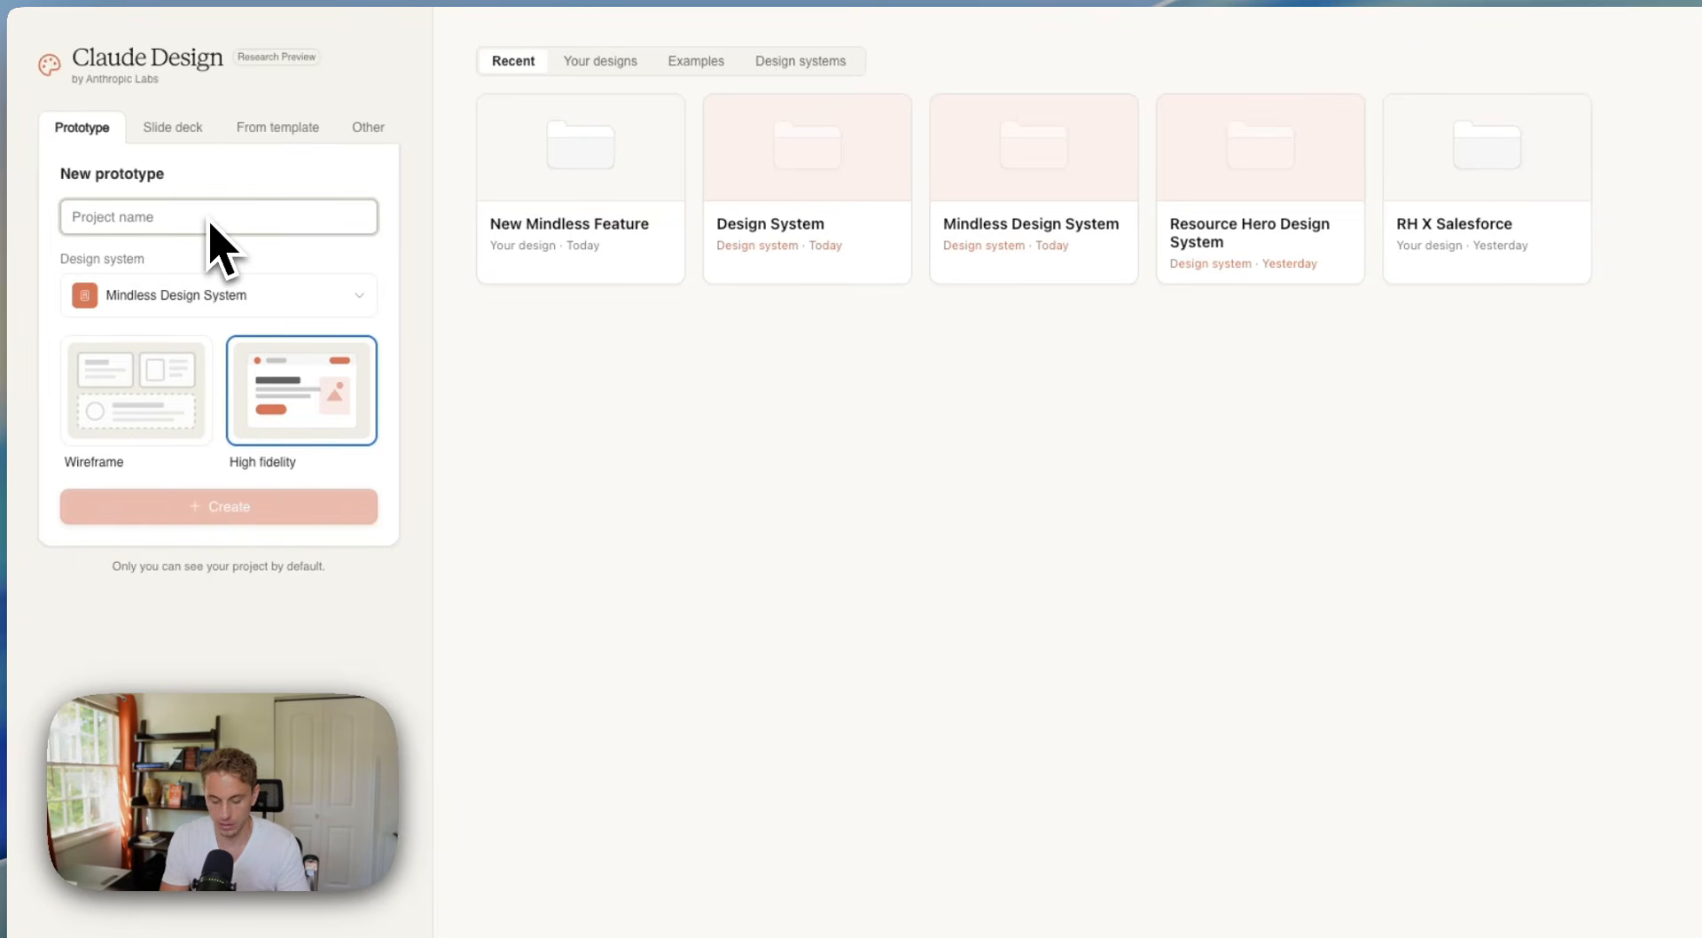
type("Mindless Marketing Video")
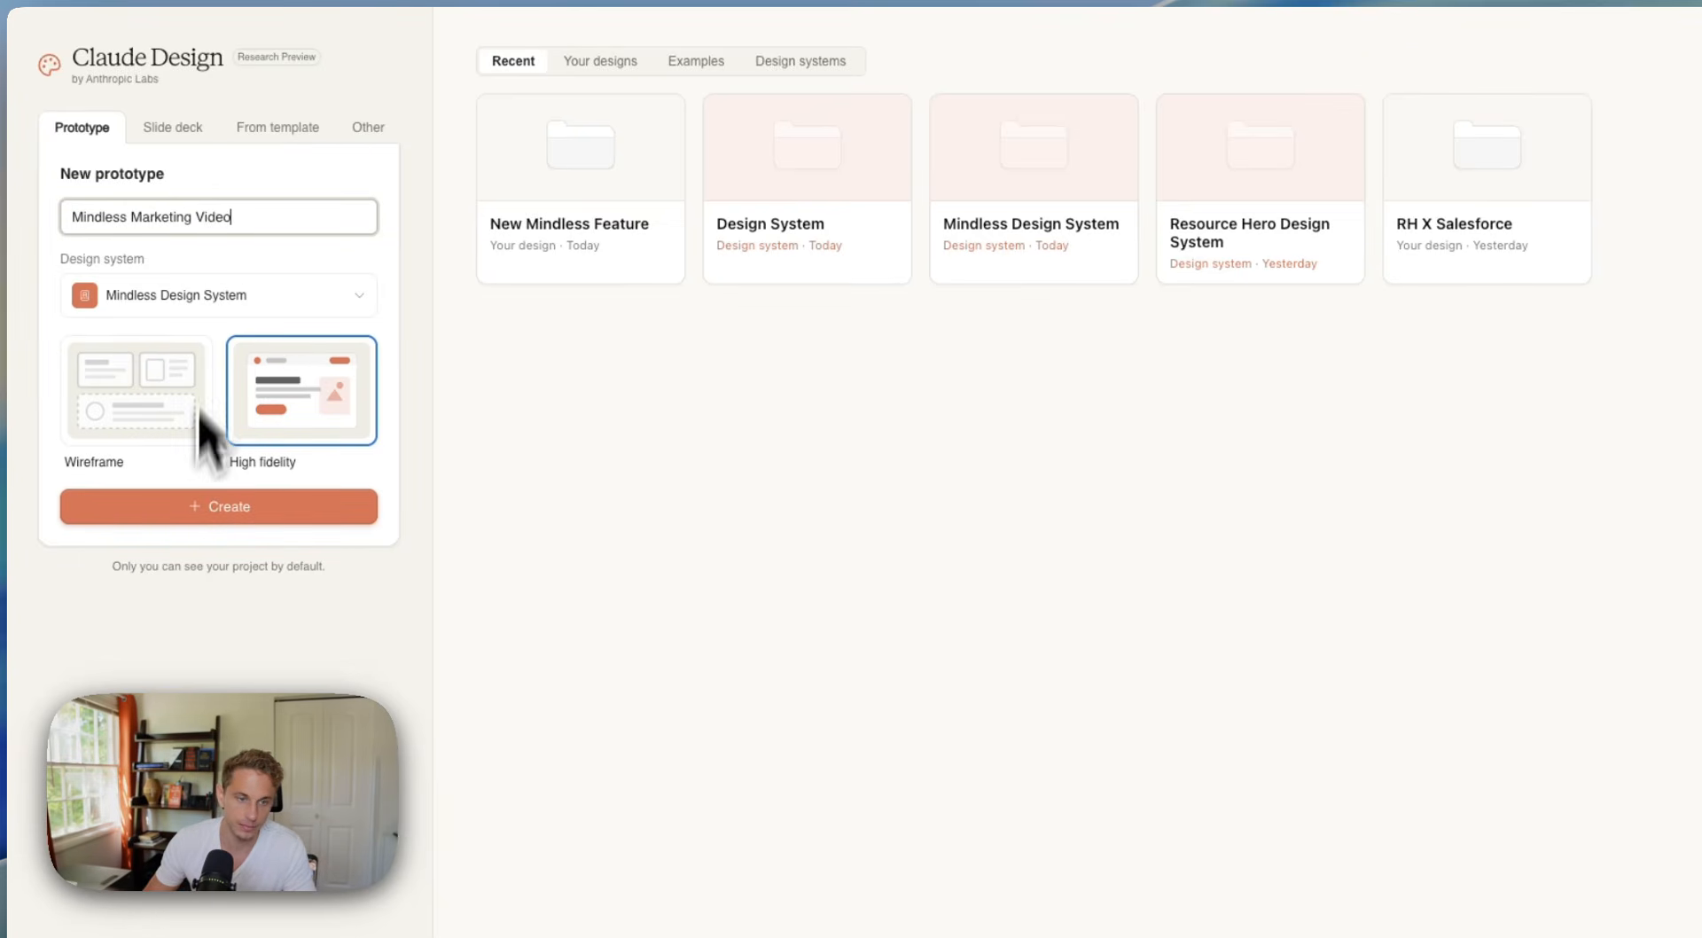
left_click(197, 509)
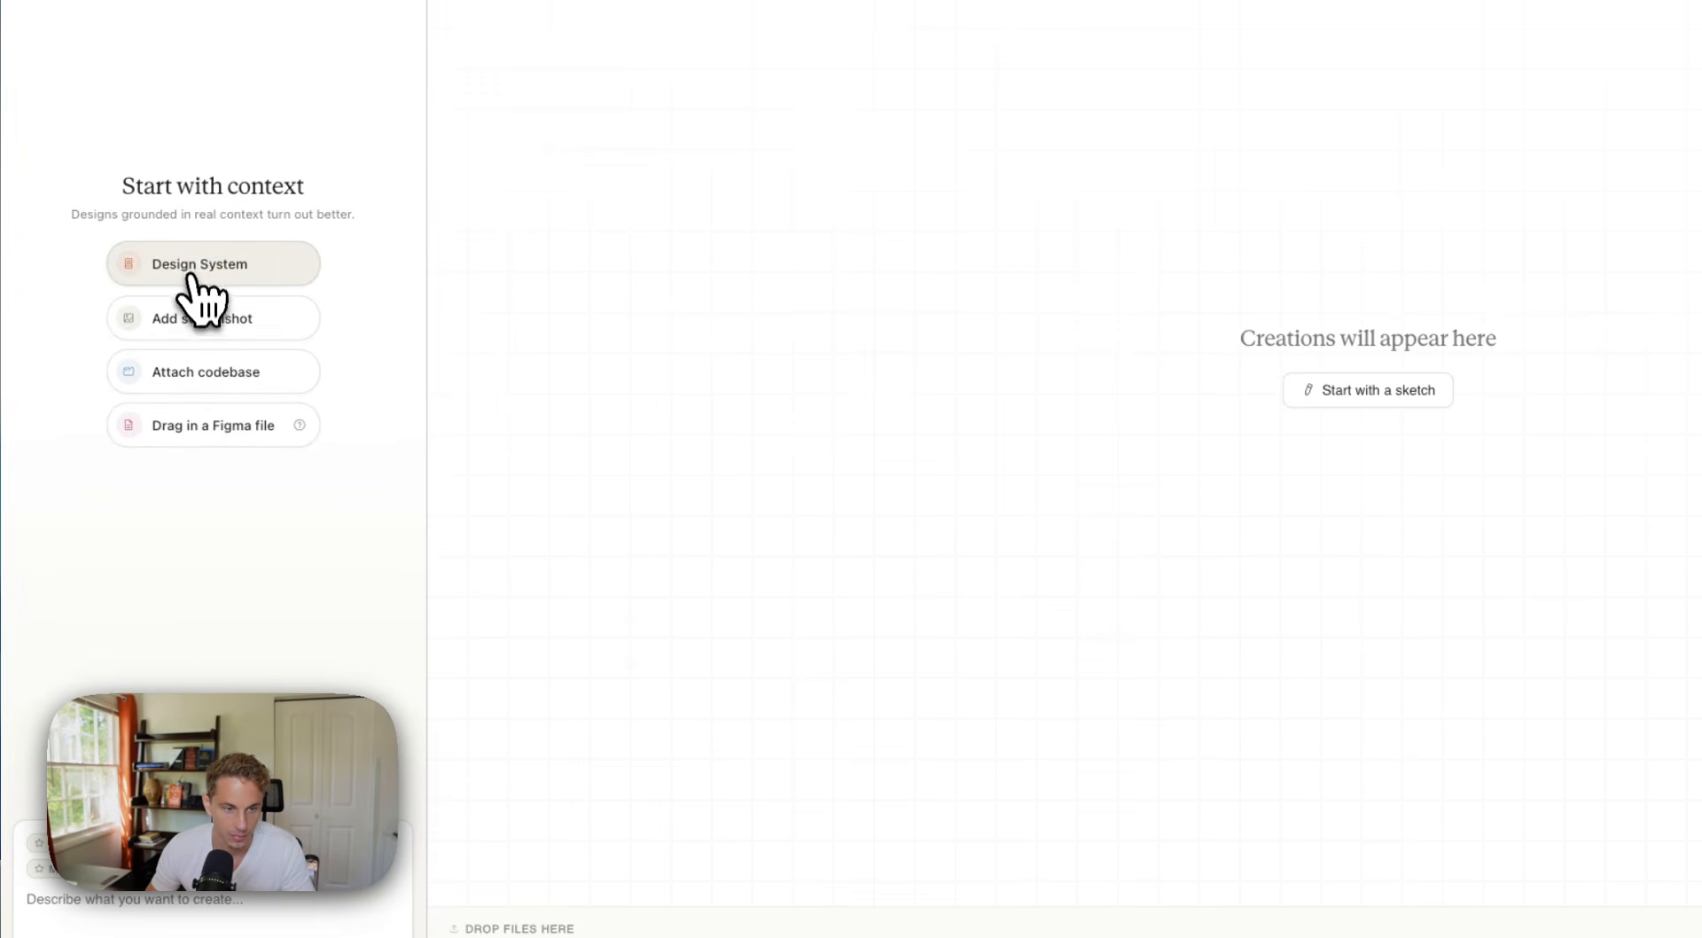
Attach the Mindless Design System and the Animated video skill as context for the new project
left_click(190, 268)
left_click(1109, 291)
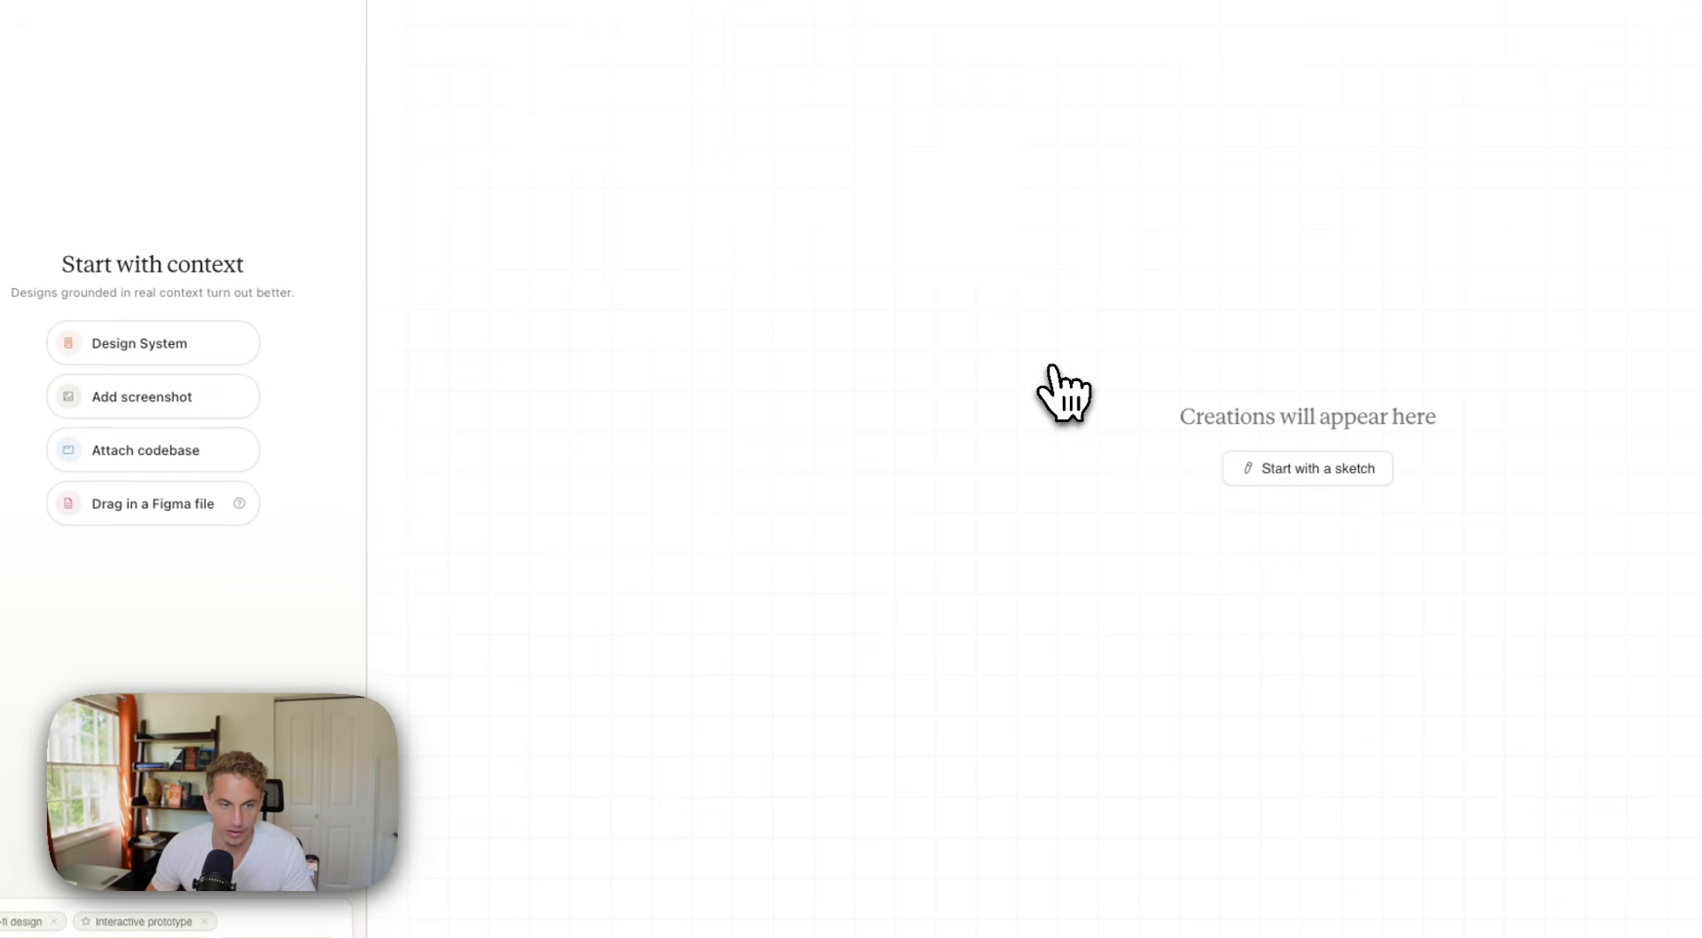
left_click(173, 348)
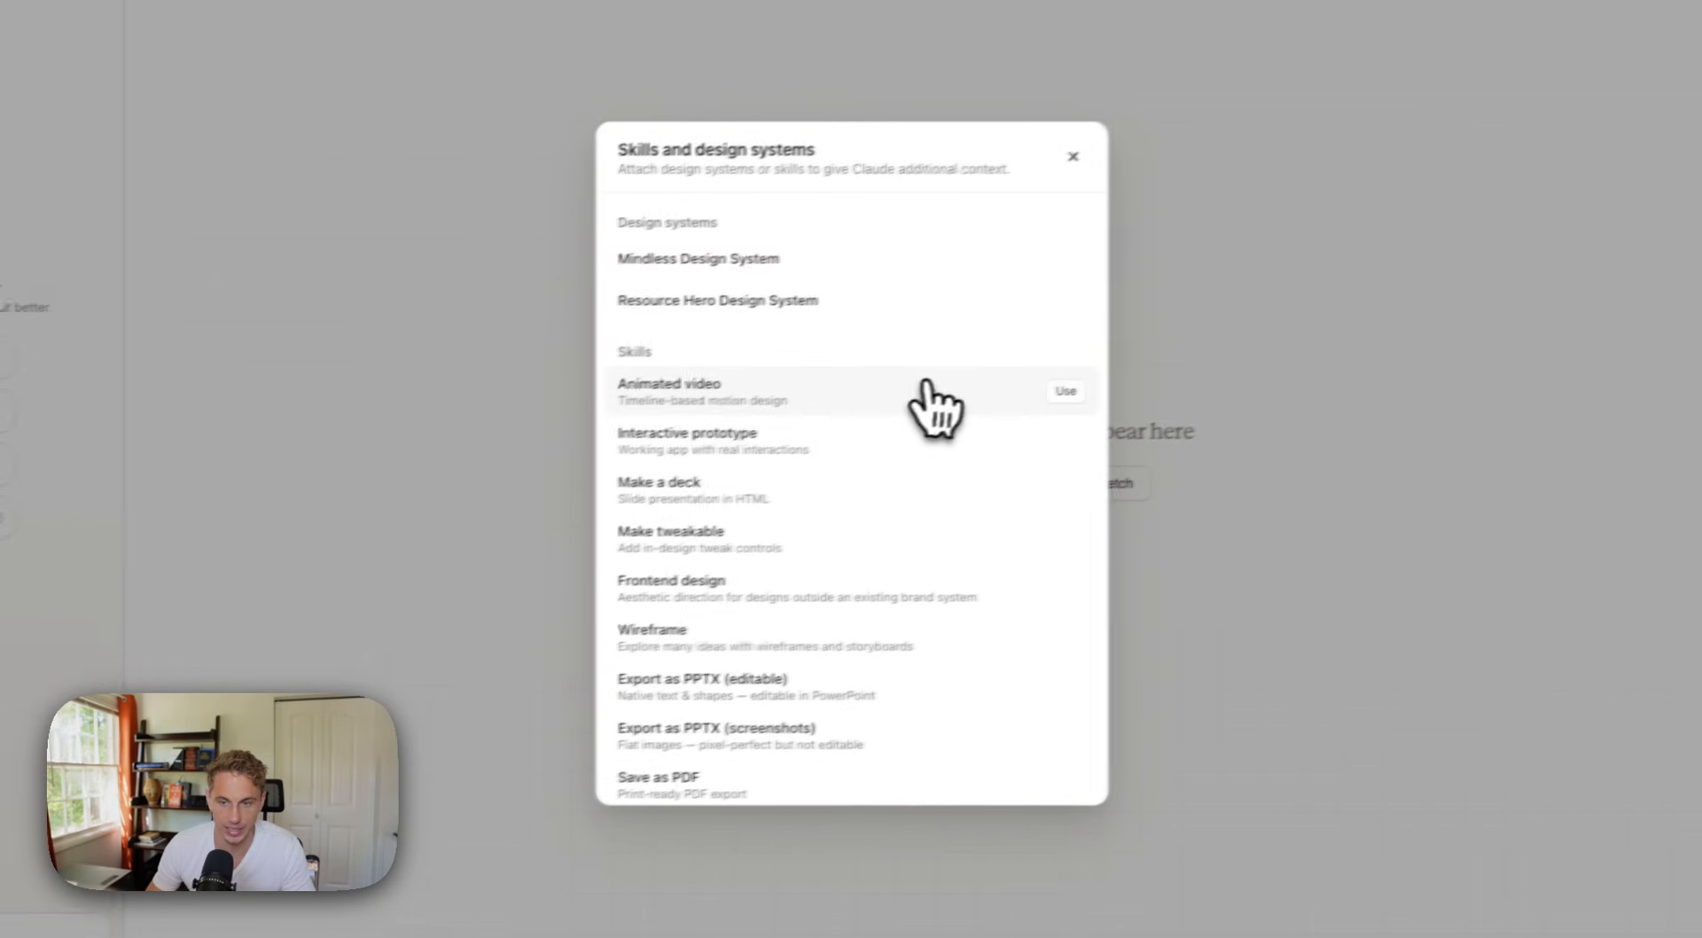
scroll(821, 620, "down", 3)
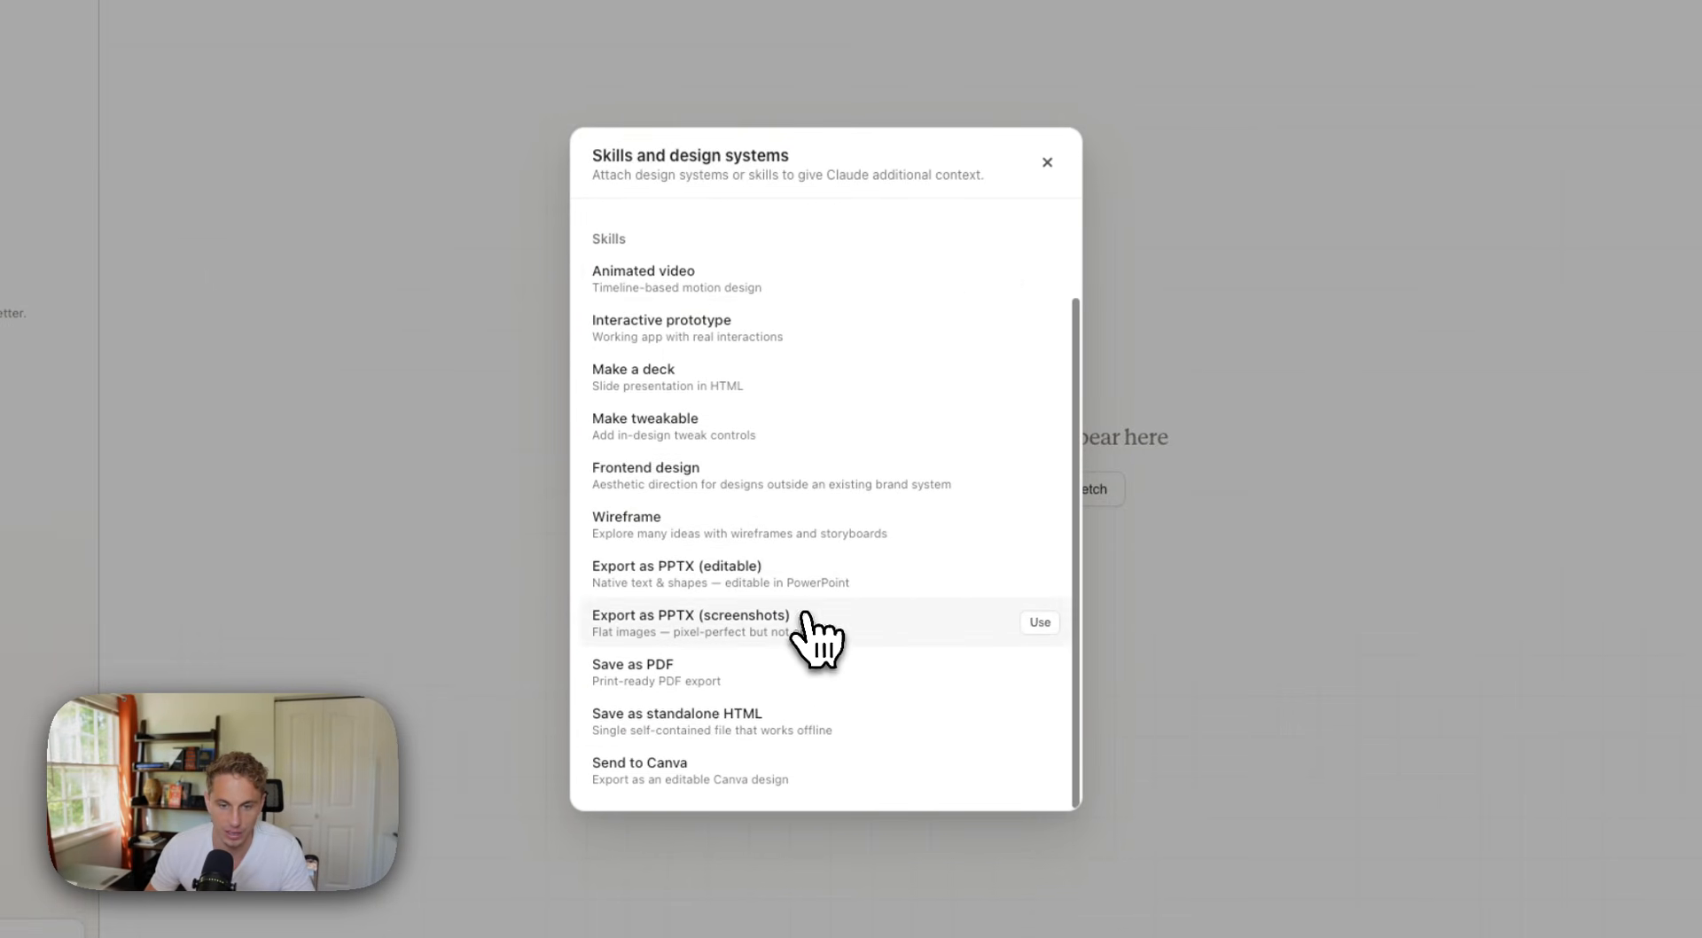
left_click(1049, 164)
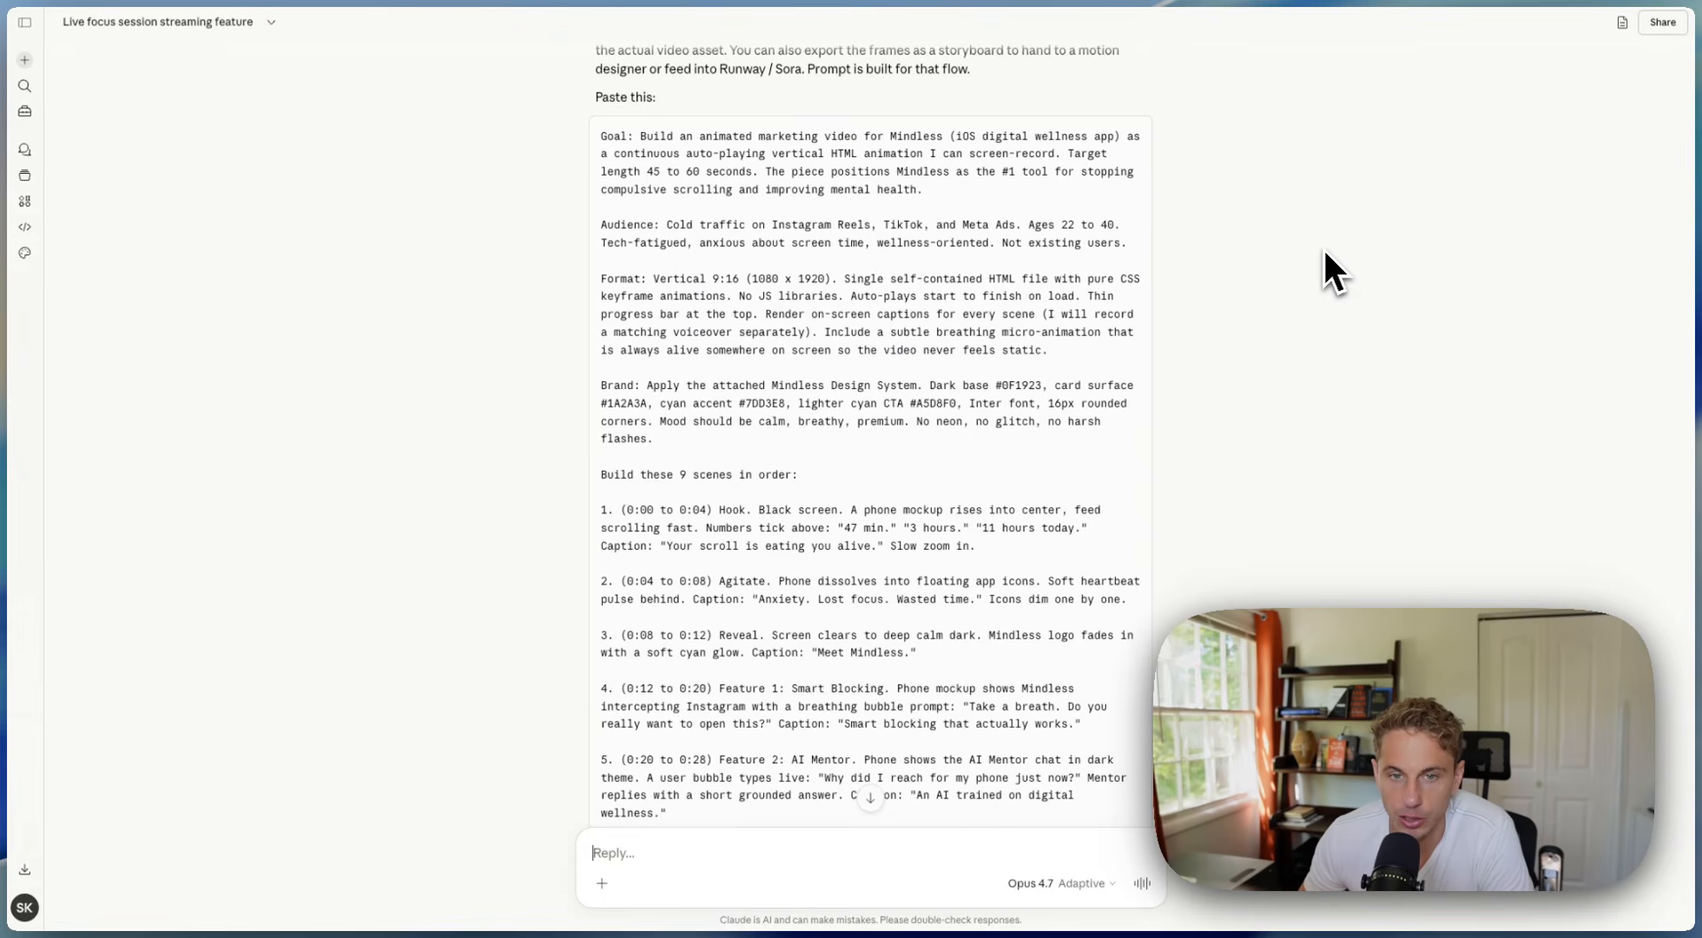
left_click(1135, 135)
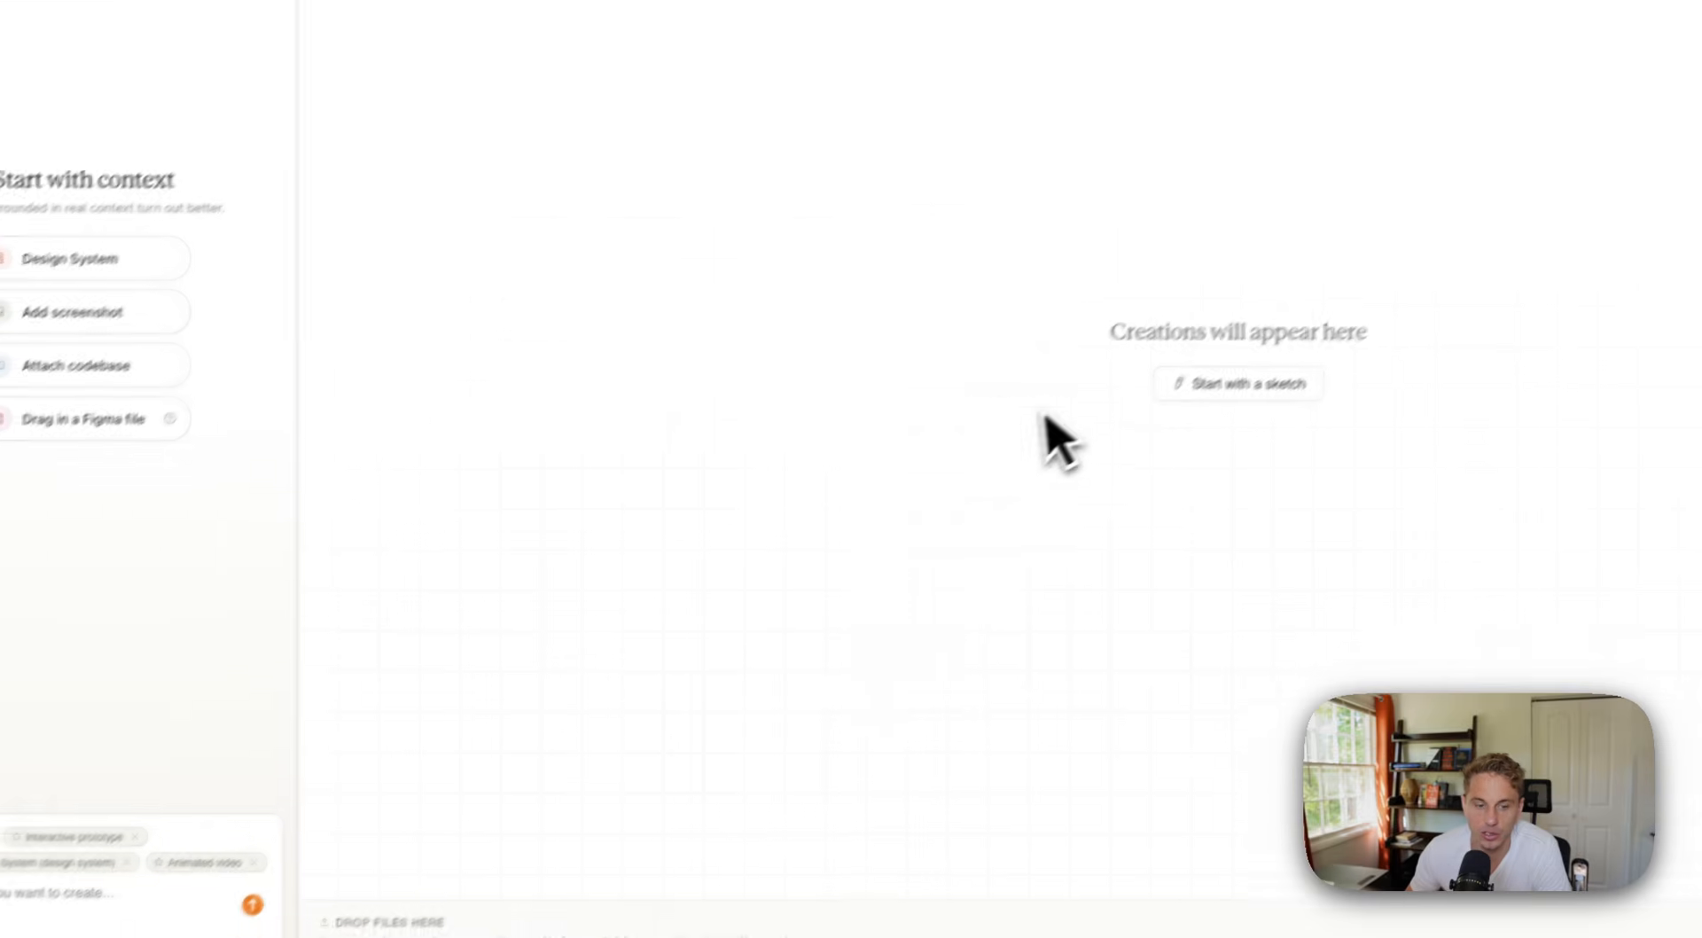
left_click(146, 861)
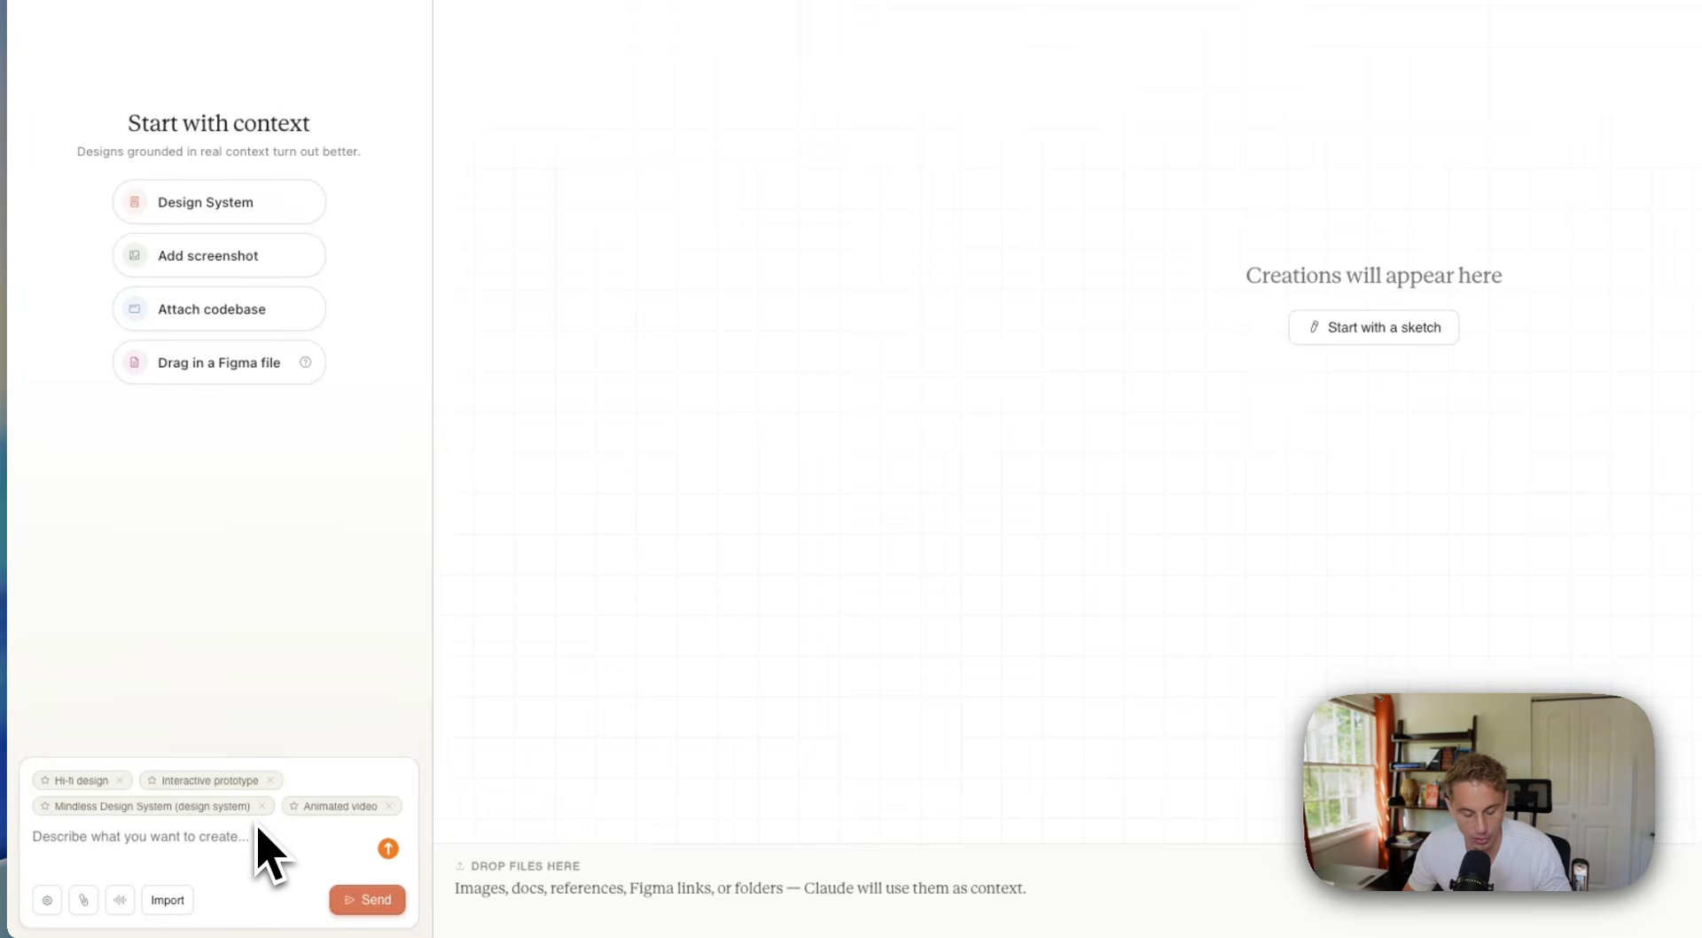
key("ctrl+v")
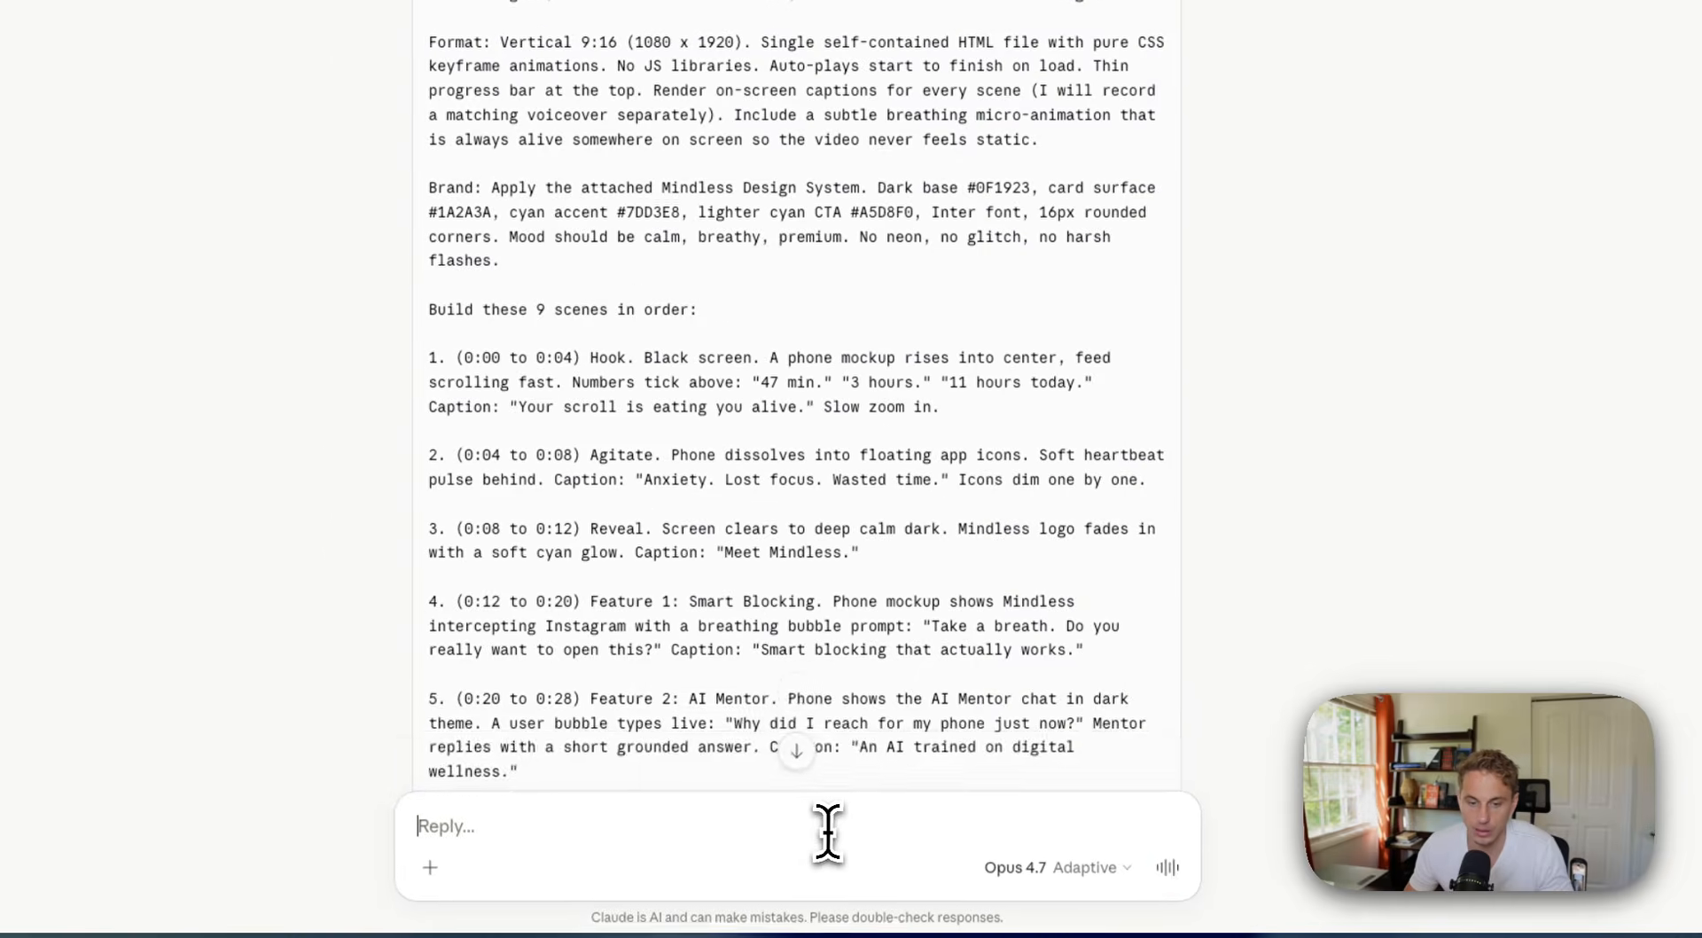
key("ctrl+v")
left_click(513, 722)
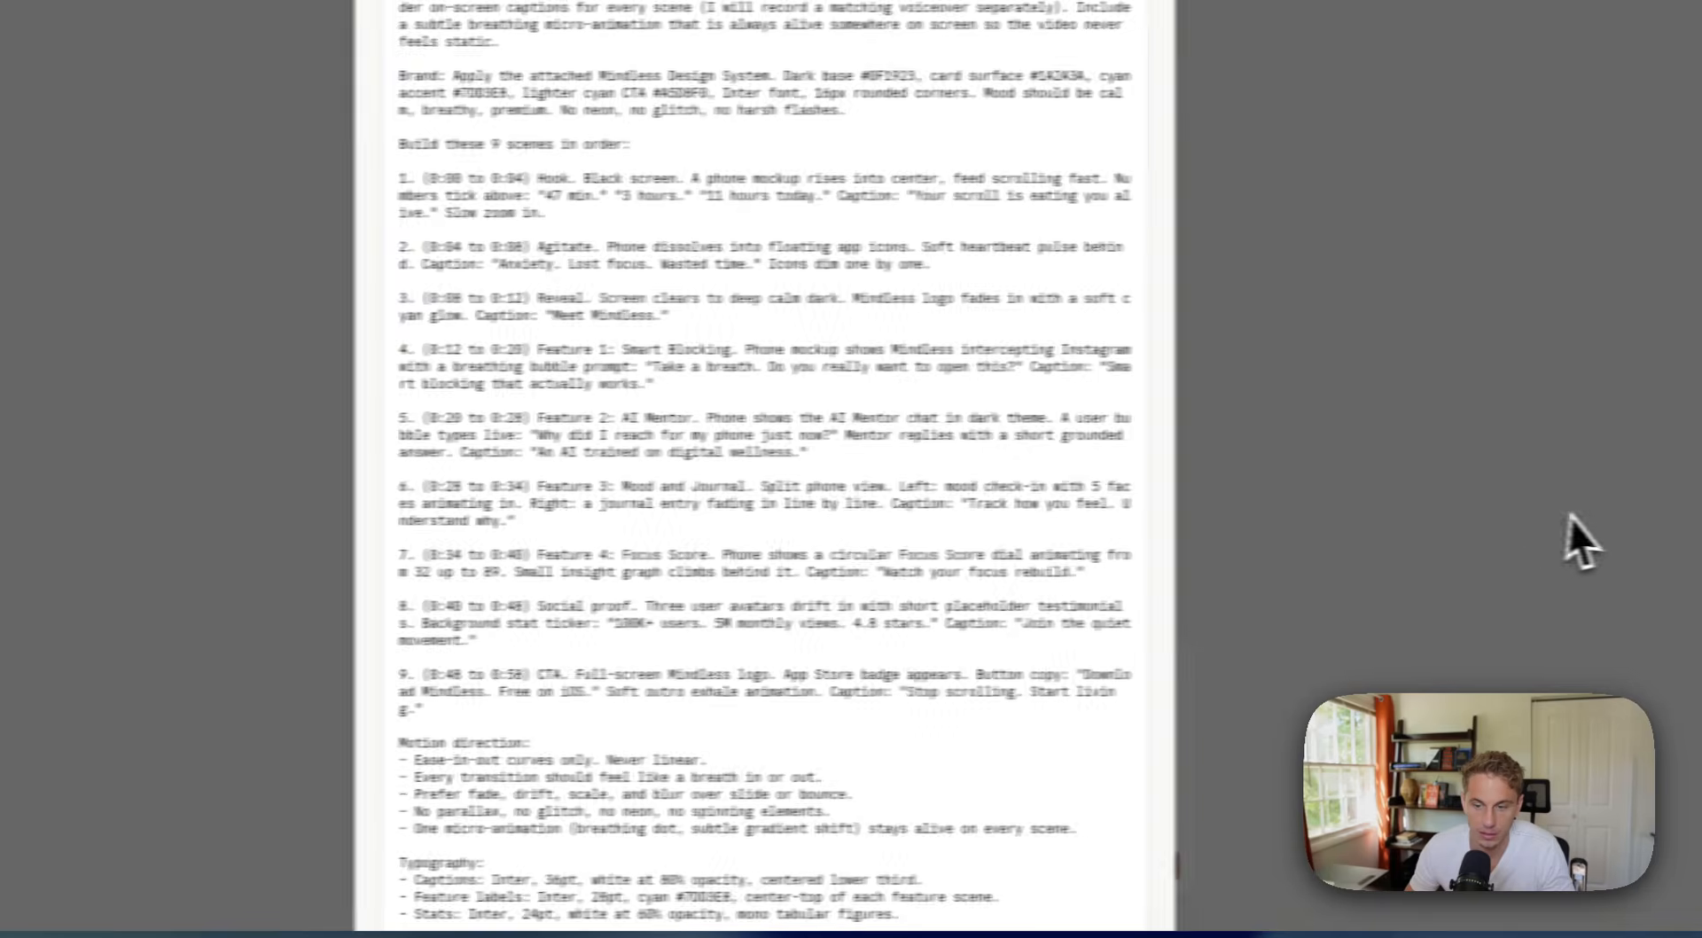
left_click(1588, 539)
left_click(478, 662)
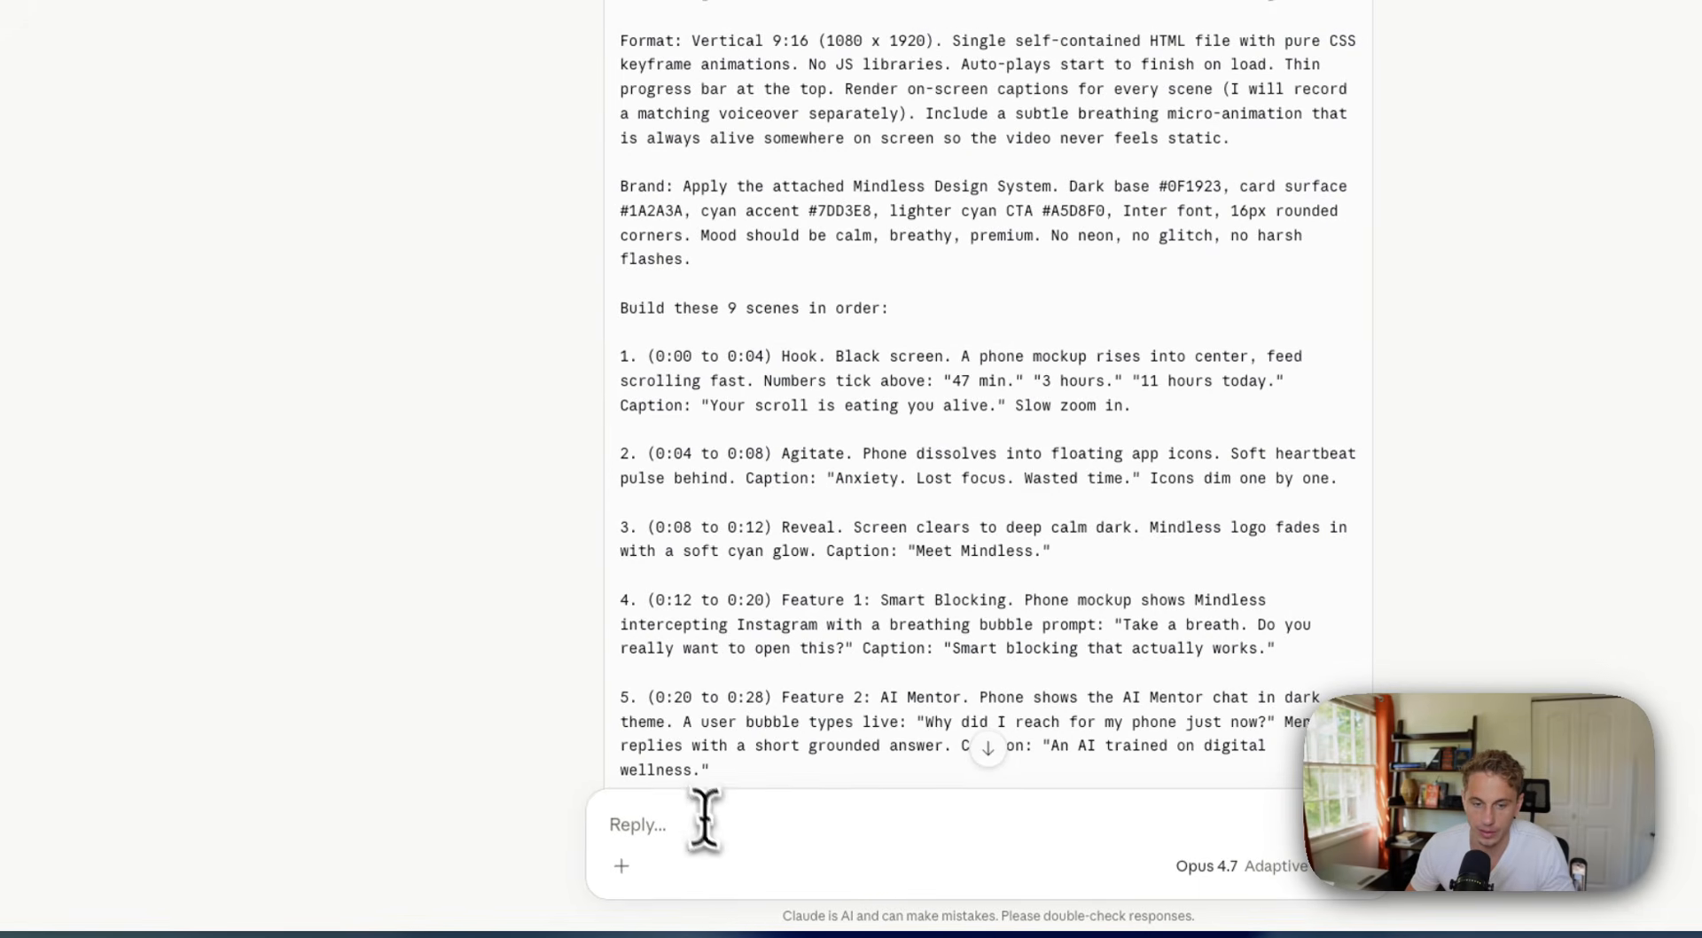
Send "Change to 30-45 seconds" in the Claude chat and return there to the updated marketing video prompt
left_click(581, 825)
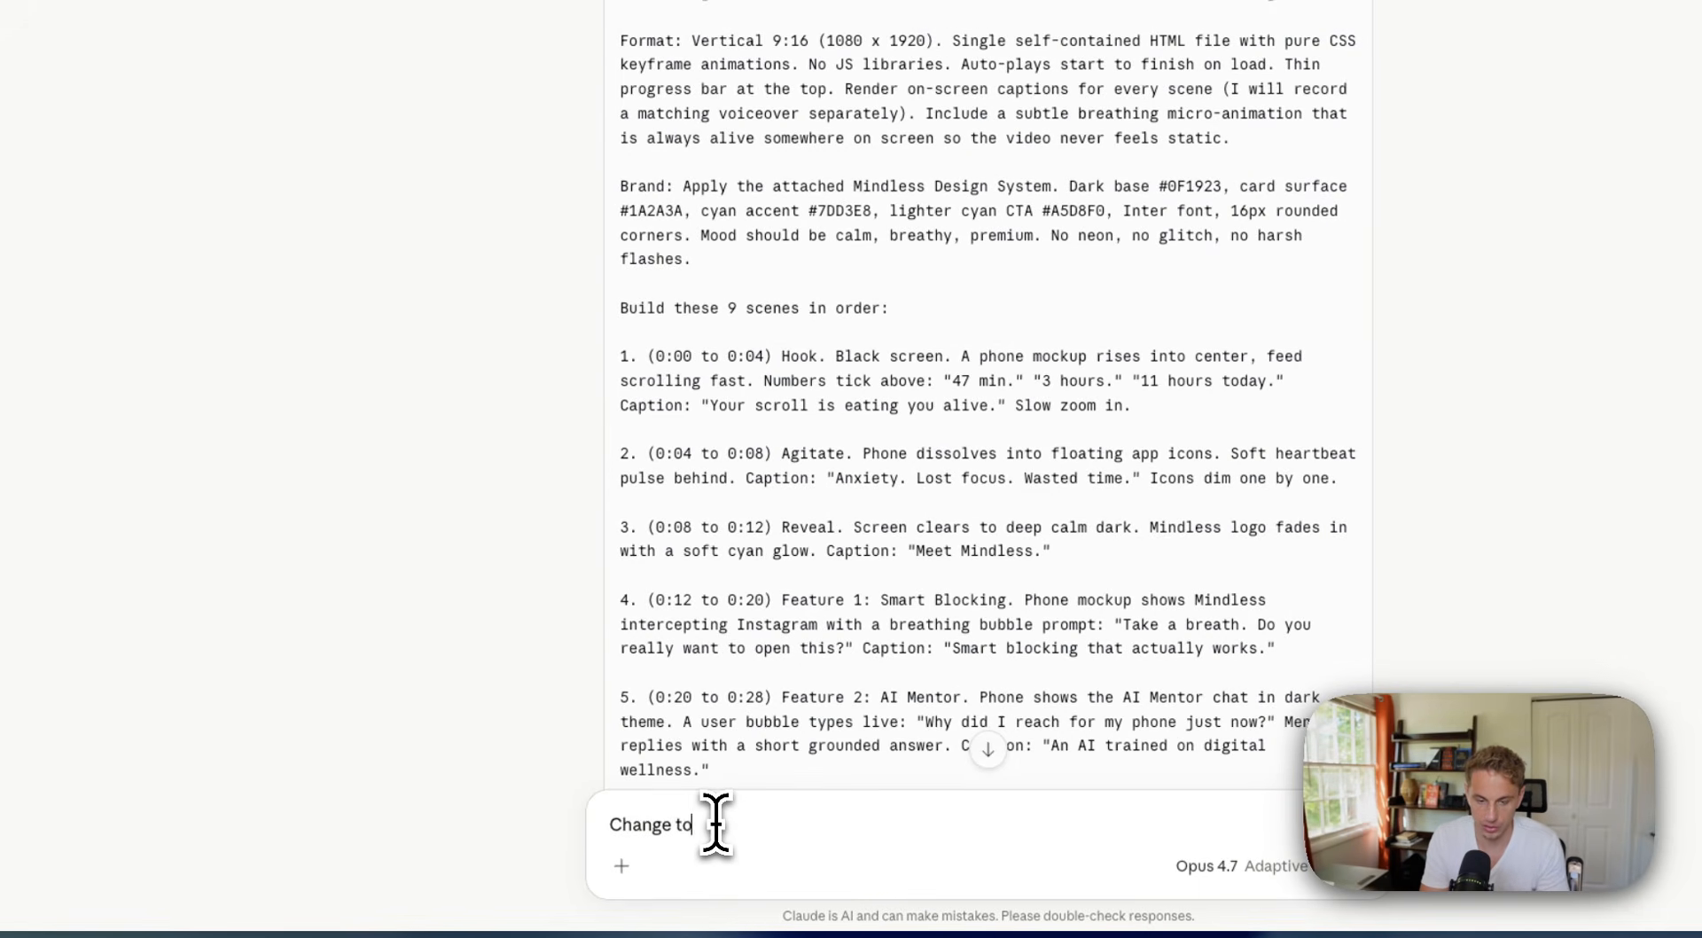
type("Change to 3 second")
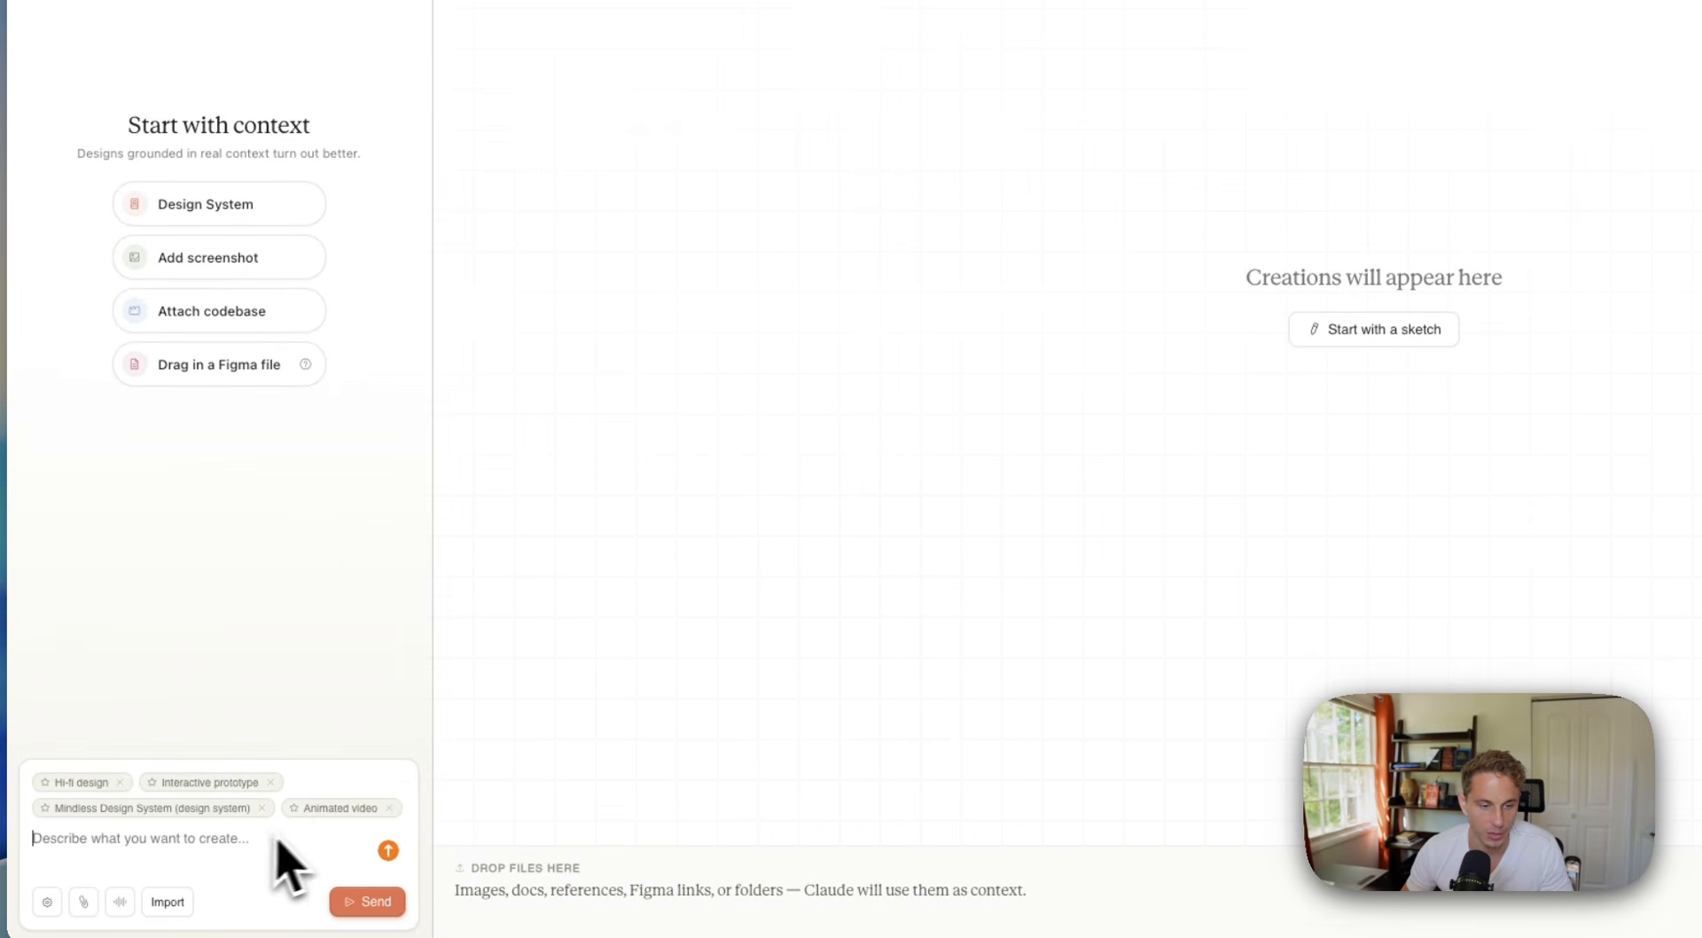
key("super+Tab")
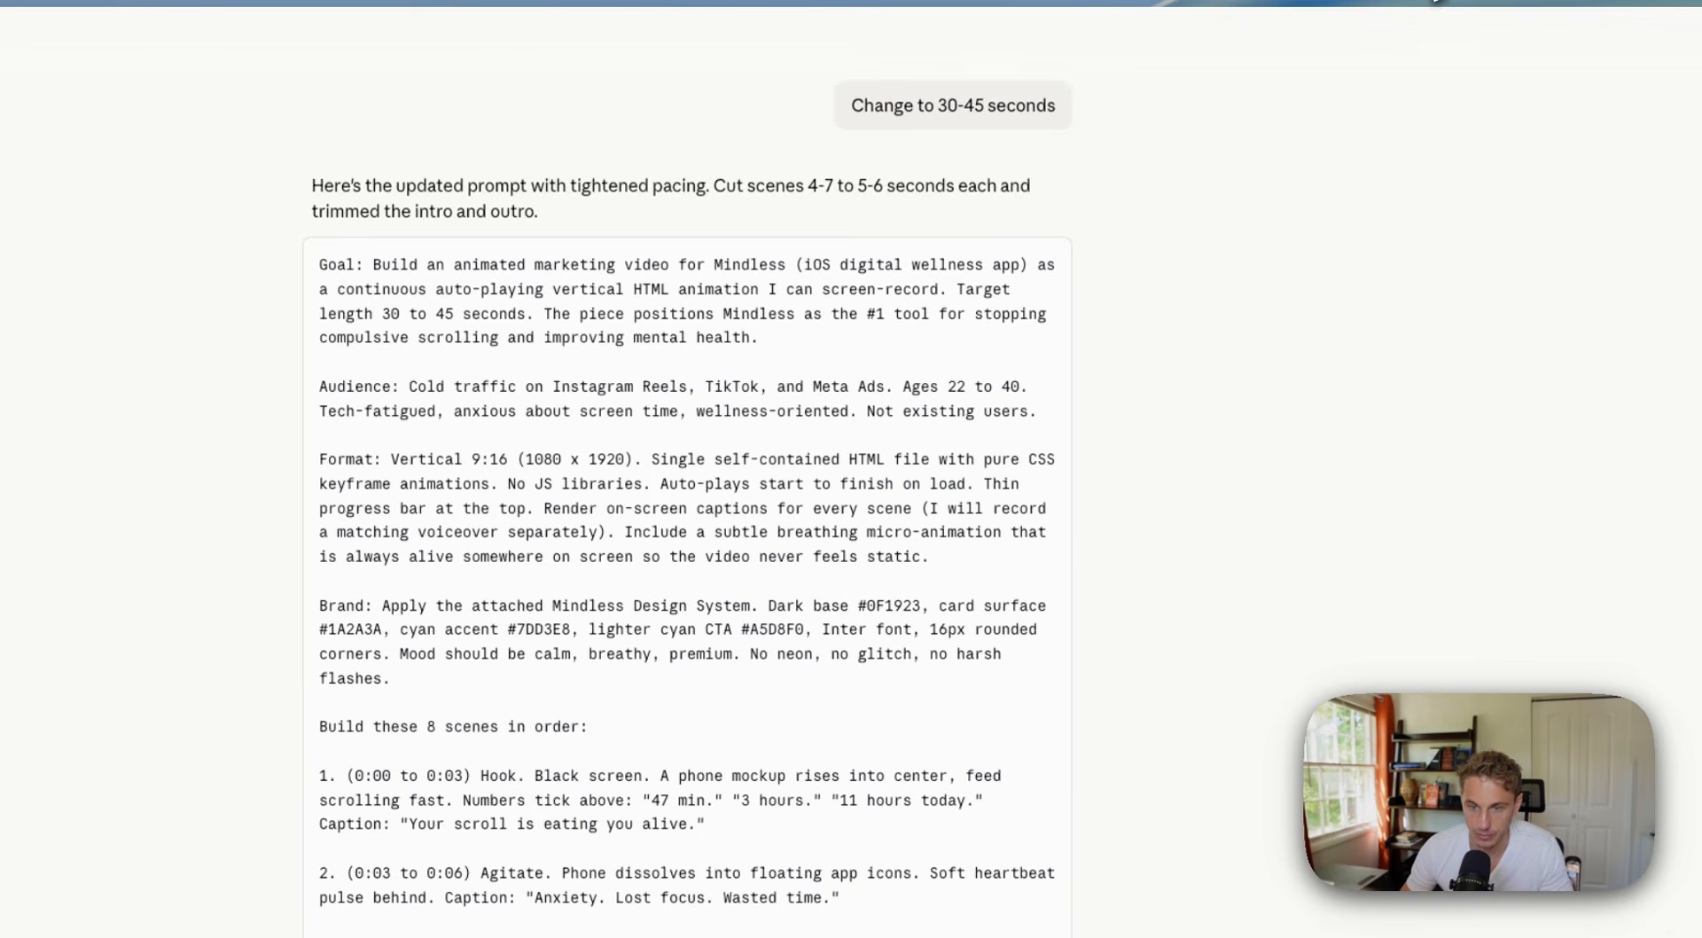
Copy the updated video prompt, send it in Claude Design's Mindless Marketing Video project, and dismiss the usage notice
scroll(1224, 462, "down", 3)
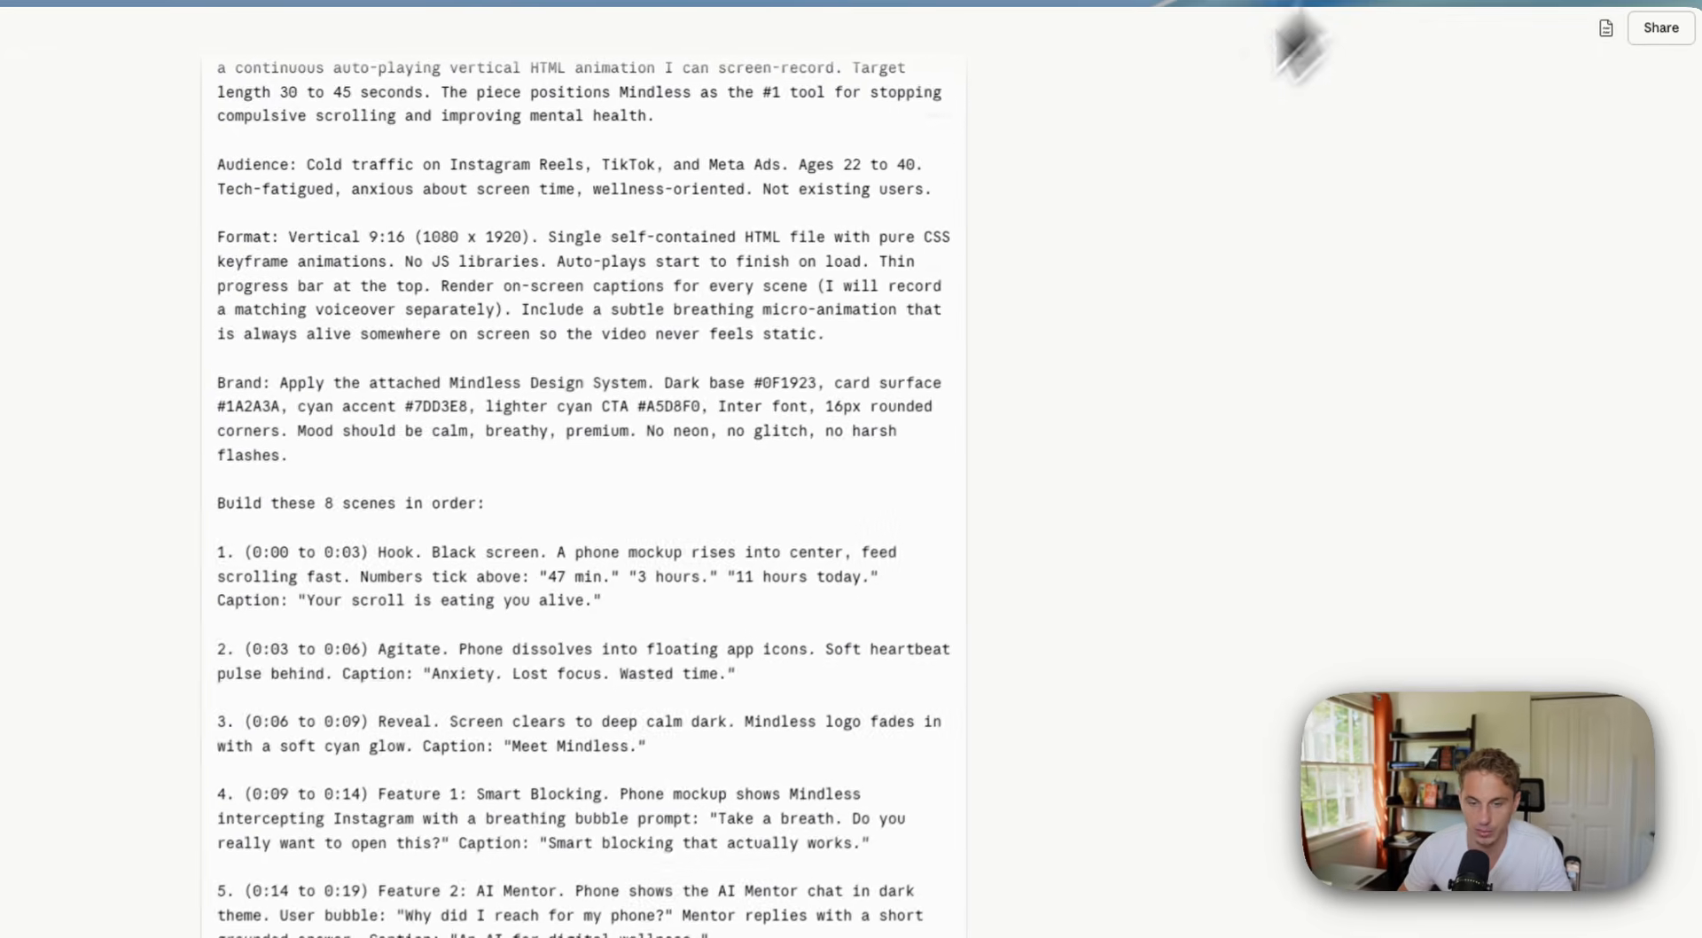
scroll(969, 353, "down", 12)
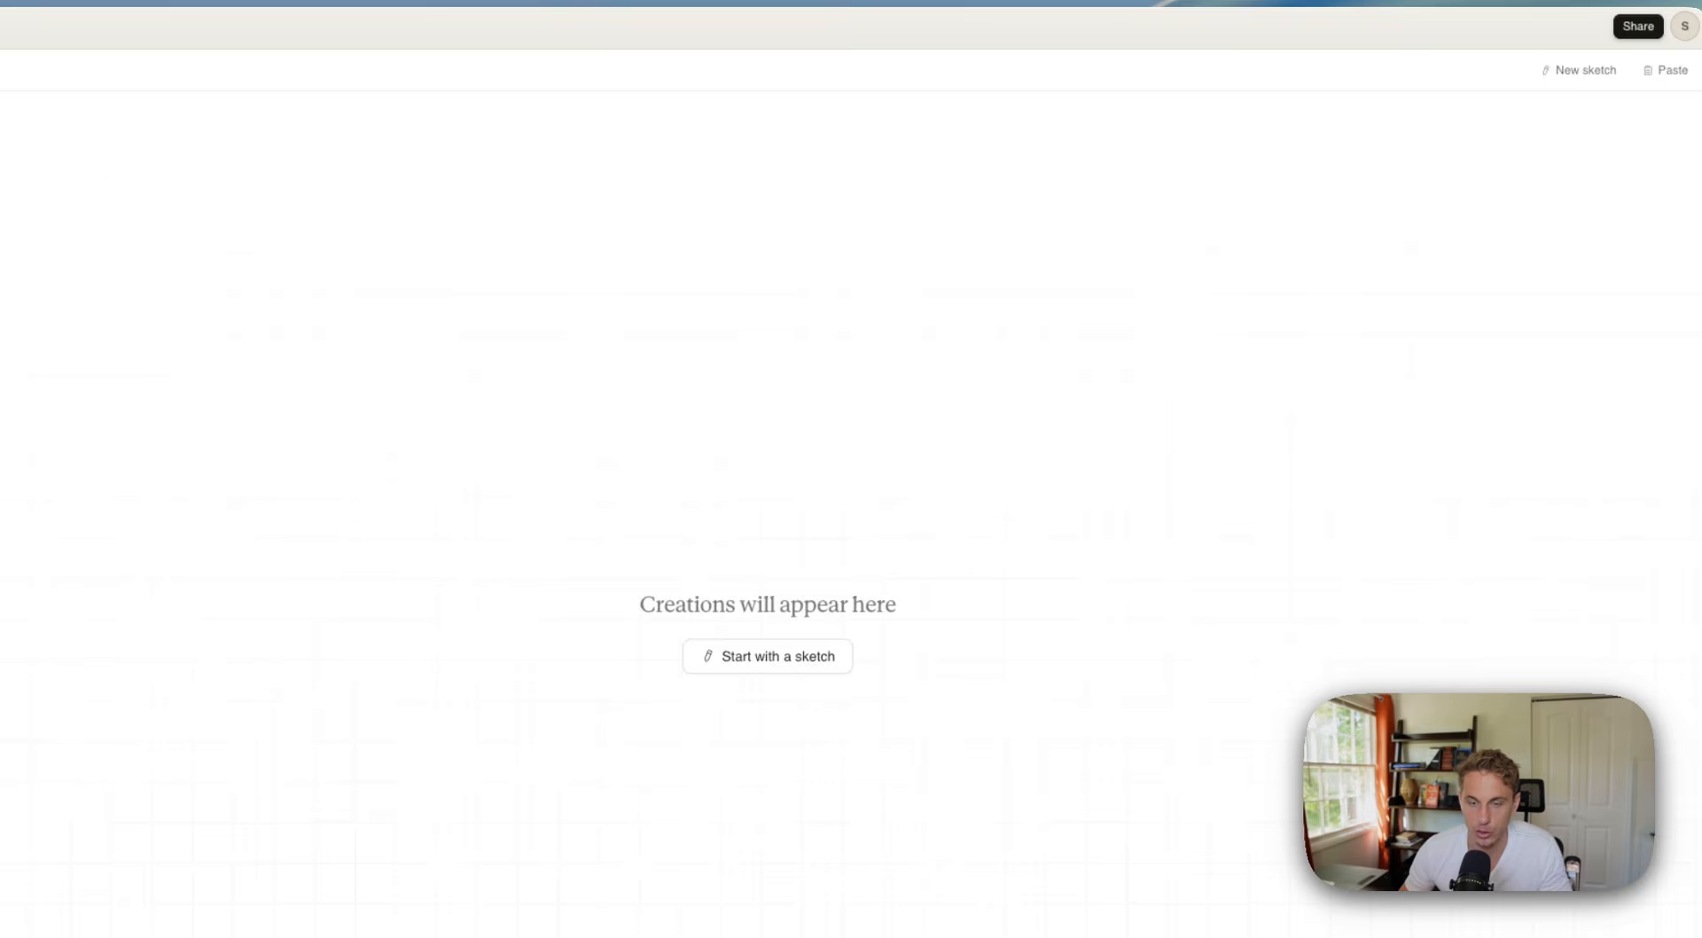
left_click(377, 896)
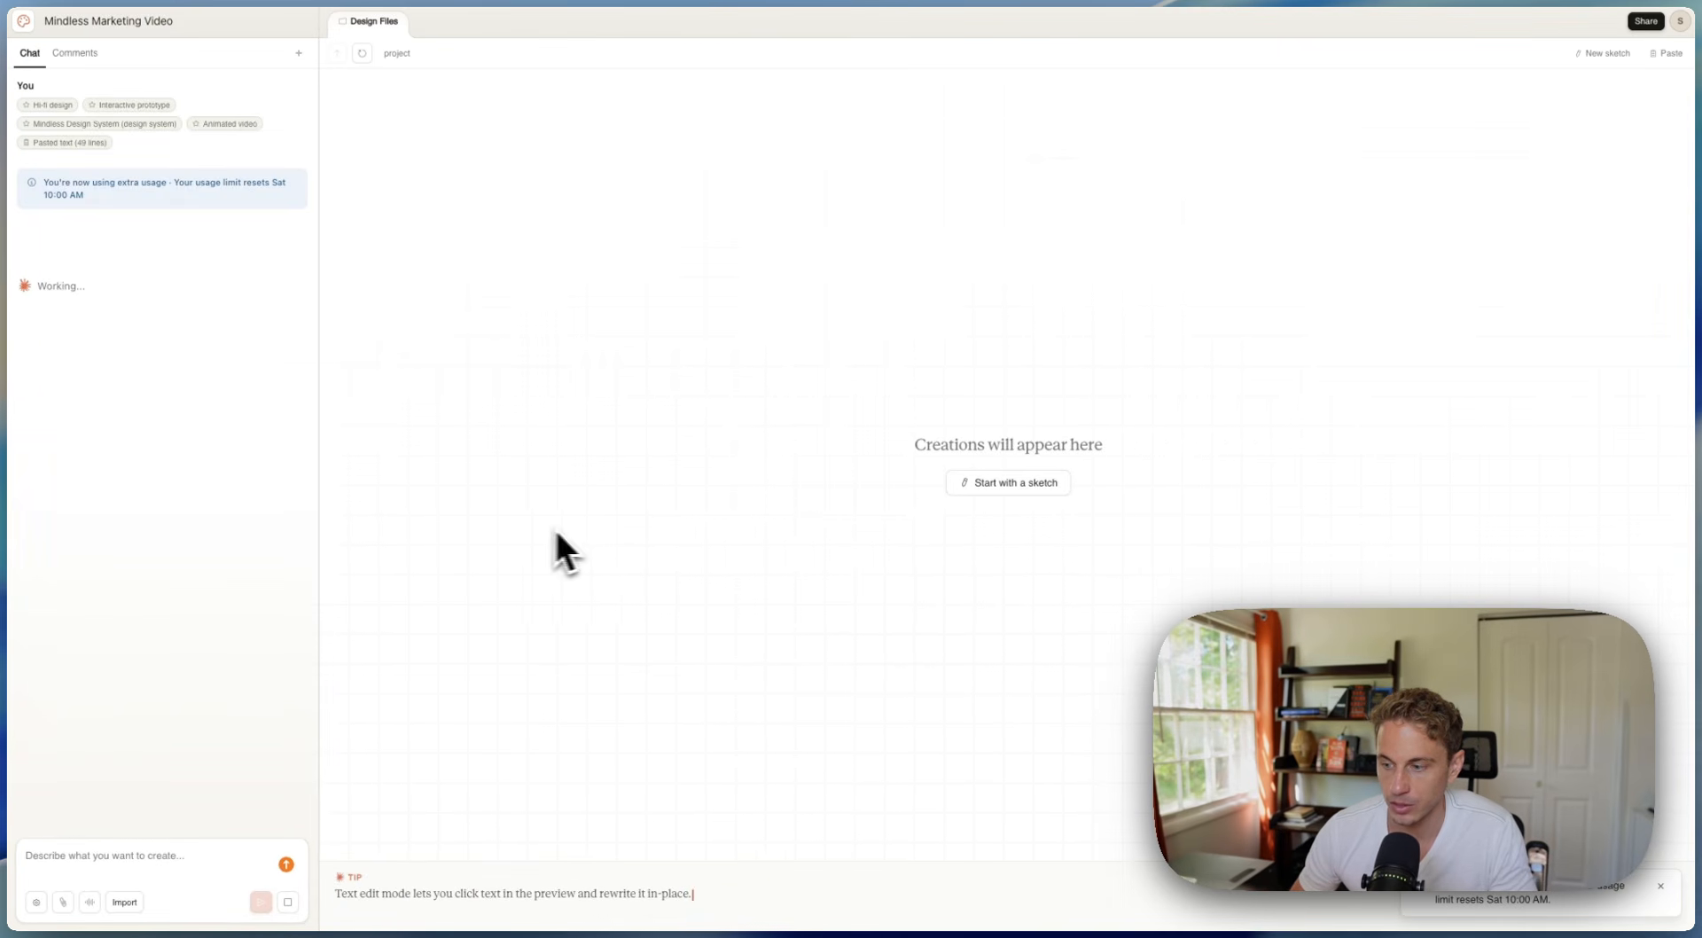
left_click(1661, 886)
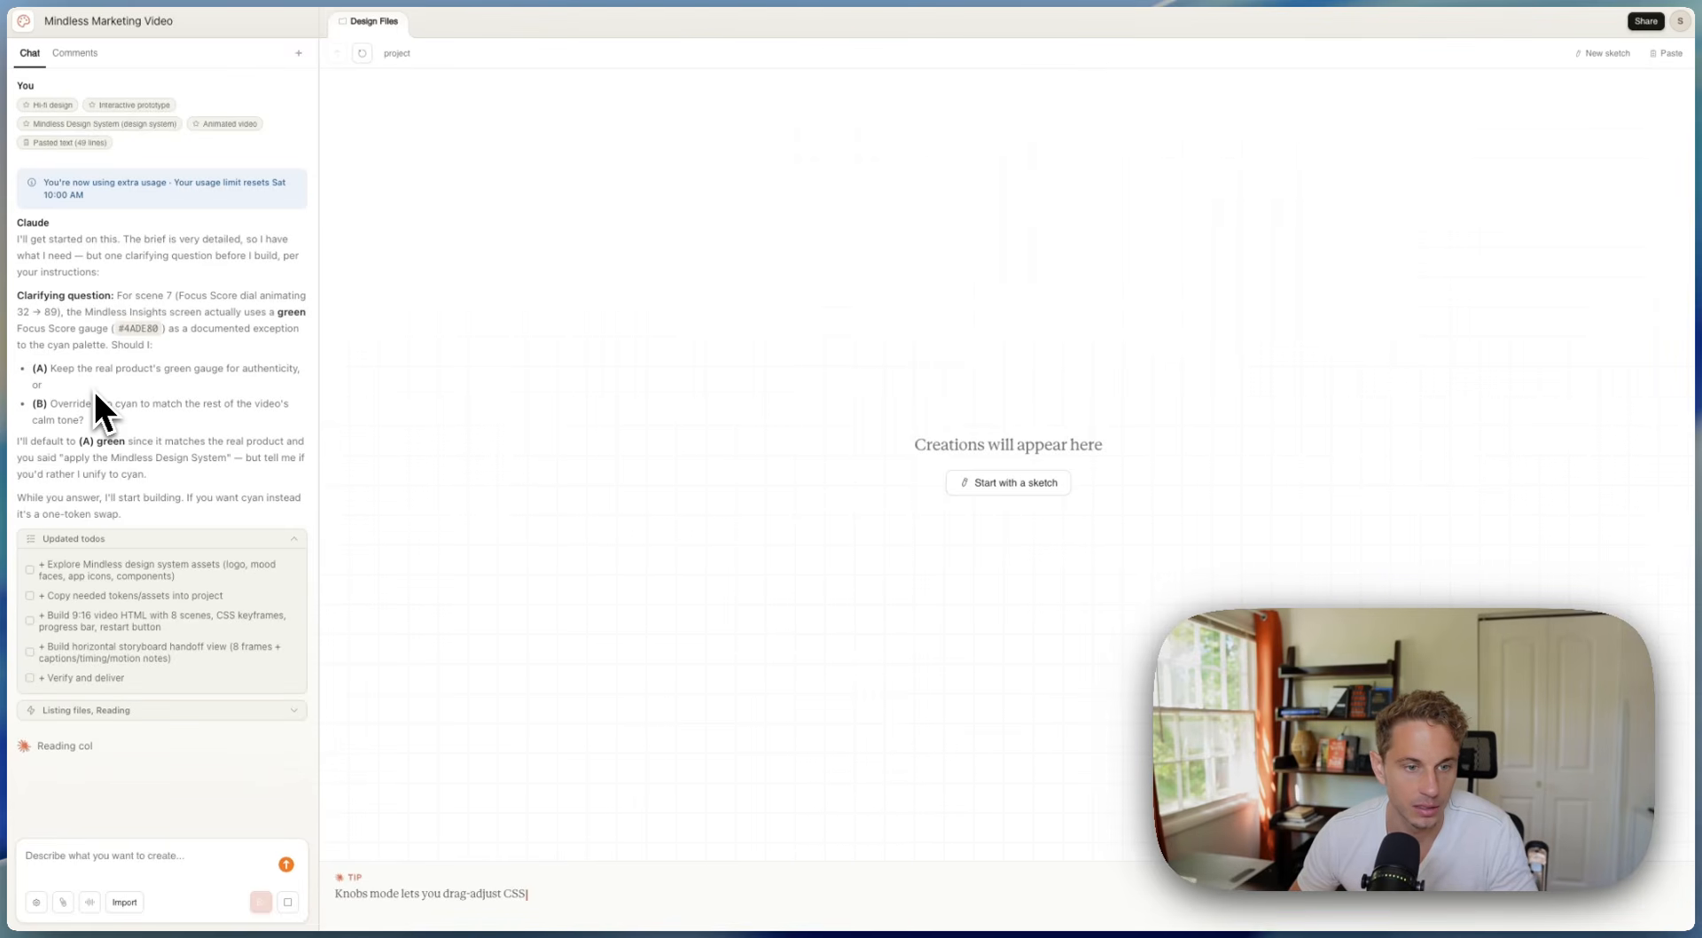
Answer the clarifying question about the Focus Score gauge color with "A" and send it
left_click(201, 856)
type("A")
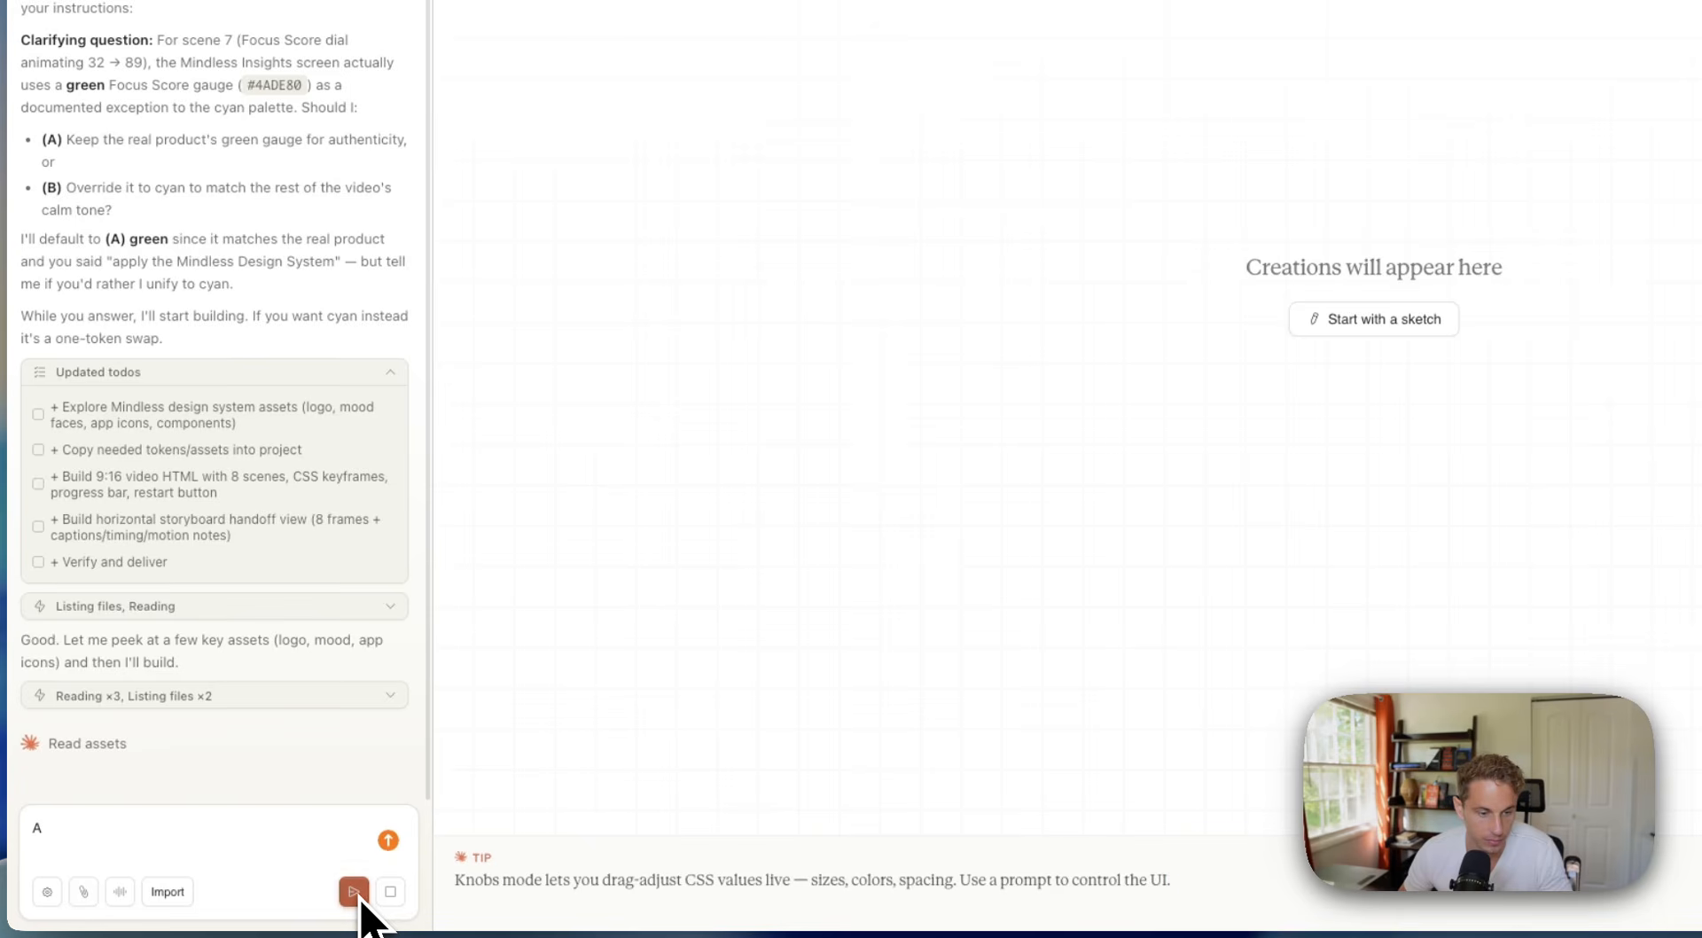
key("Return")
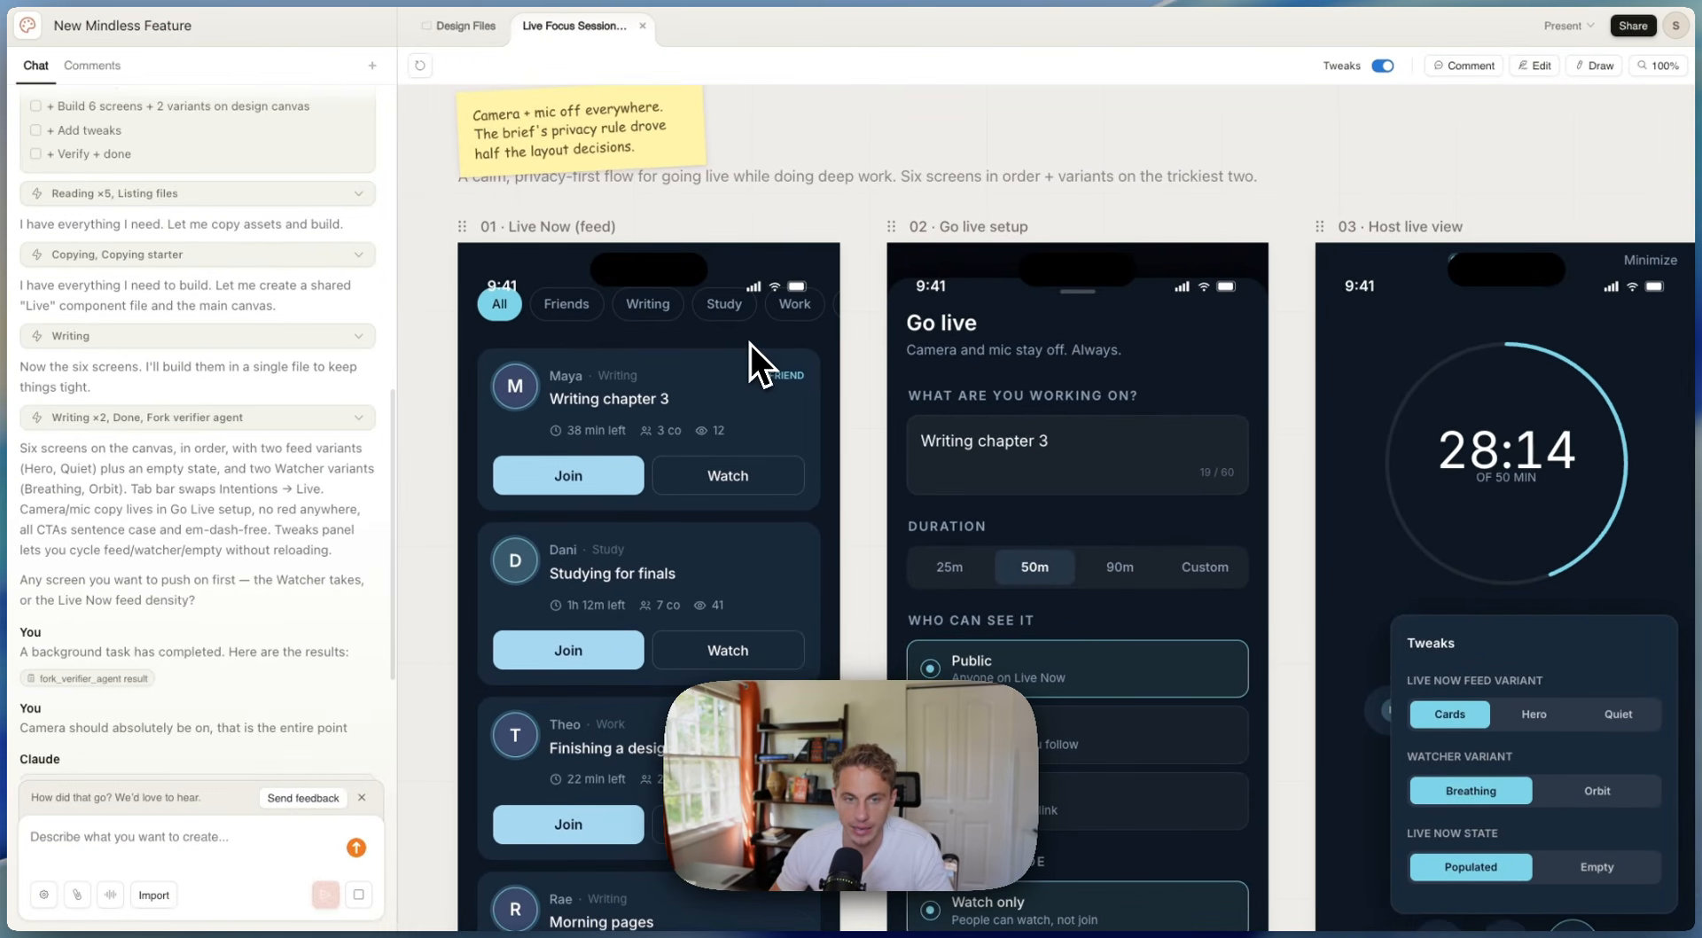
Examine the main Live Focus Session screens in the New Mindless Feature project, from the Live Now feed to the co-focuser view
scroll(752, 344, "down", 3)
scroll(826, 339, "right", 3)
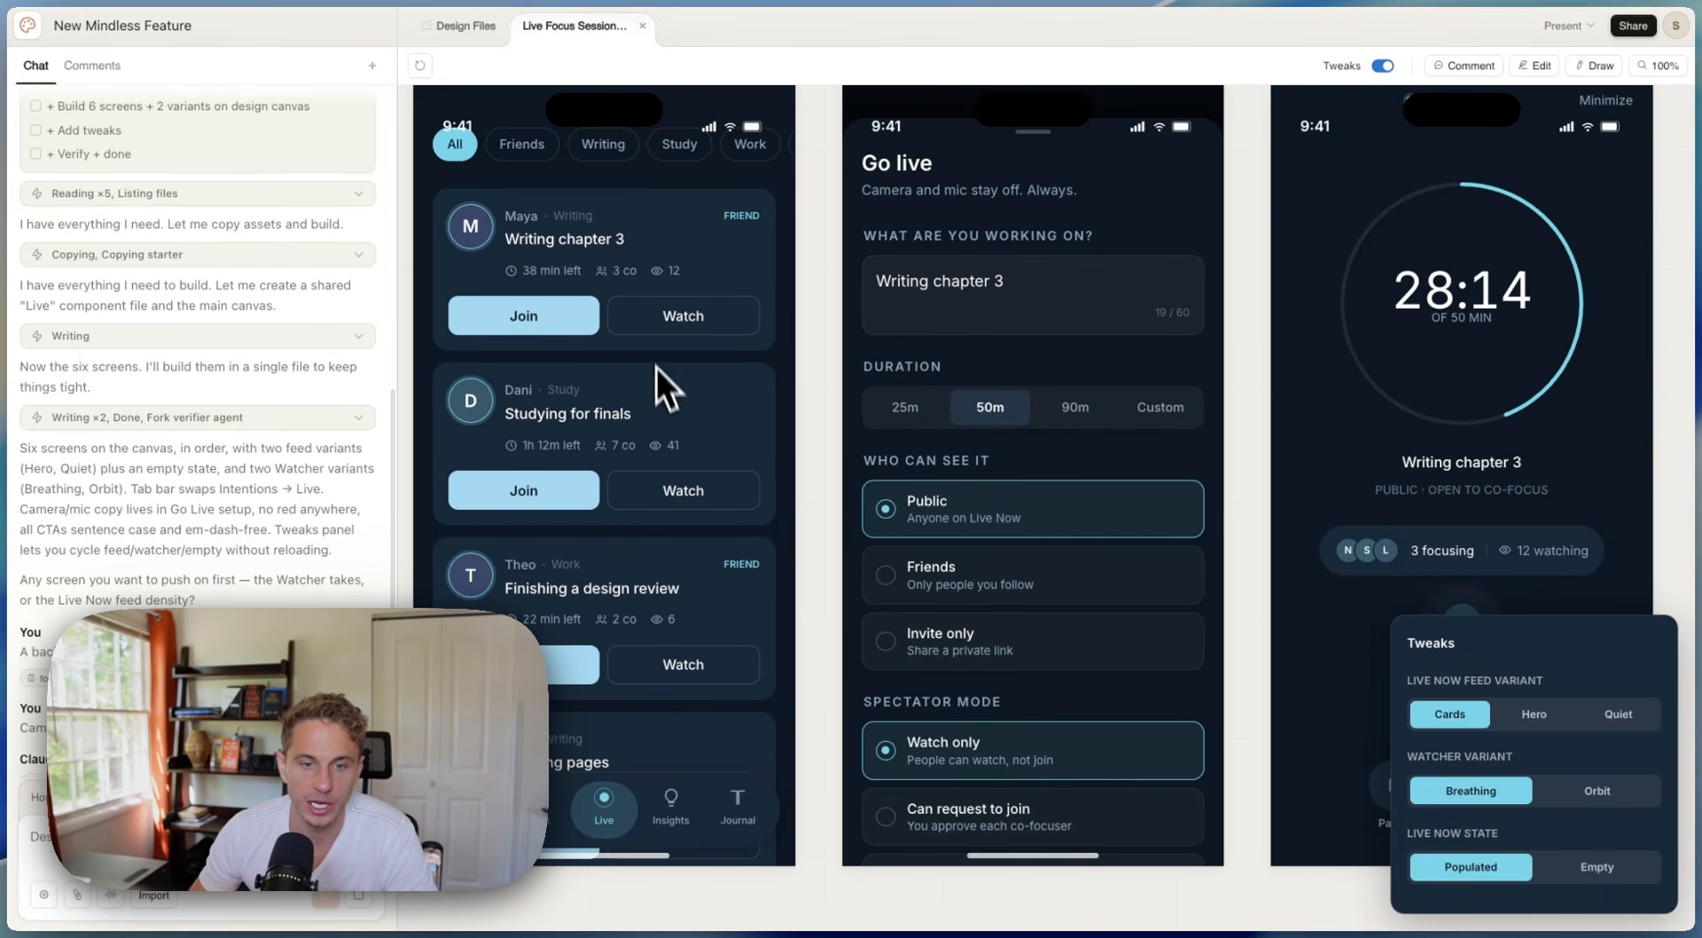
scroll(761, 391, "right", 5)
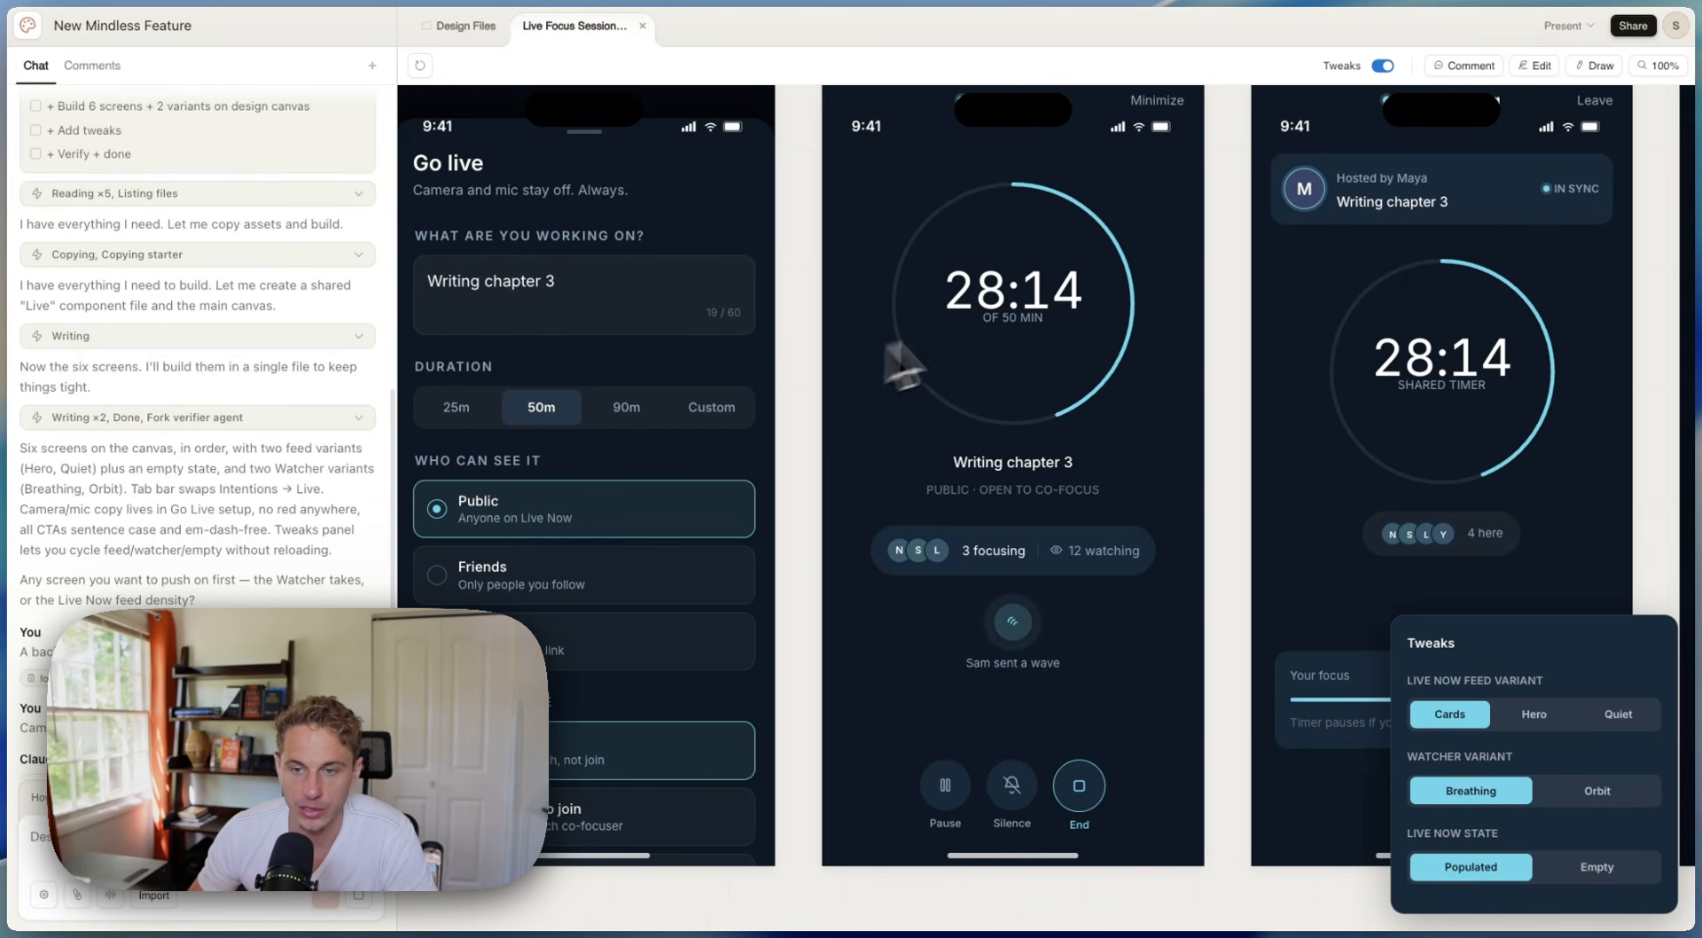
scroll(1008, 358, "right", 3)
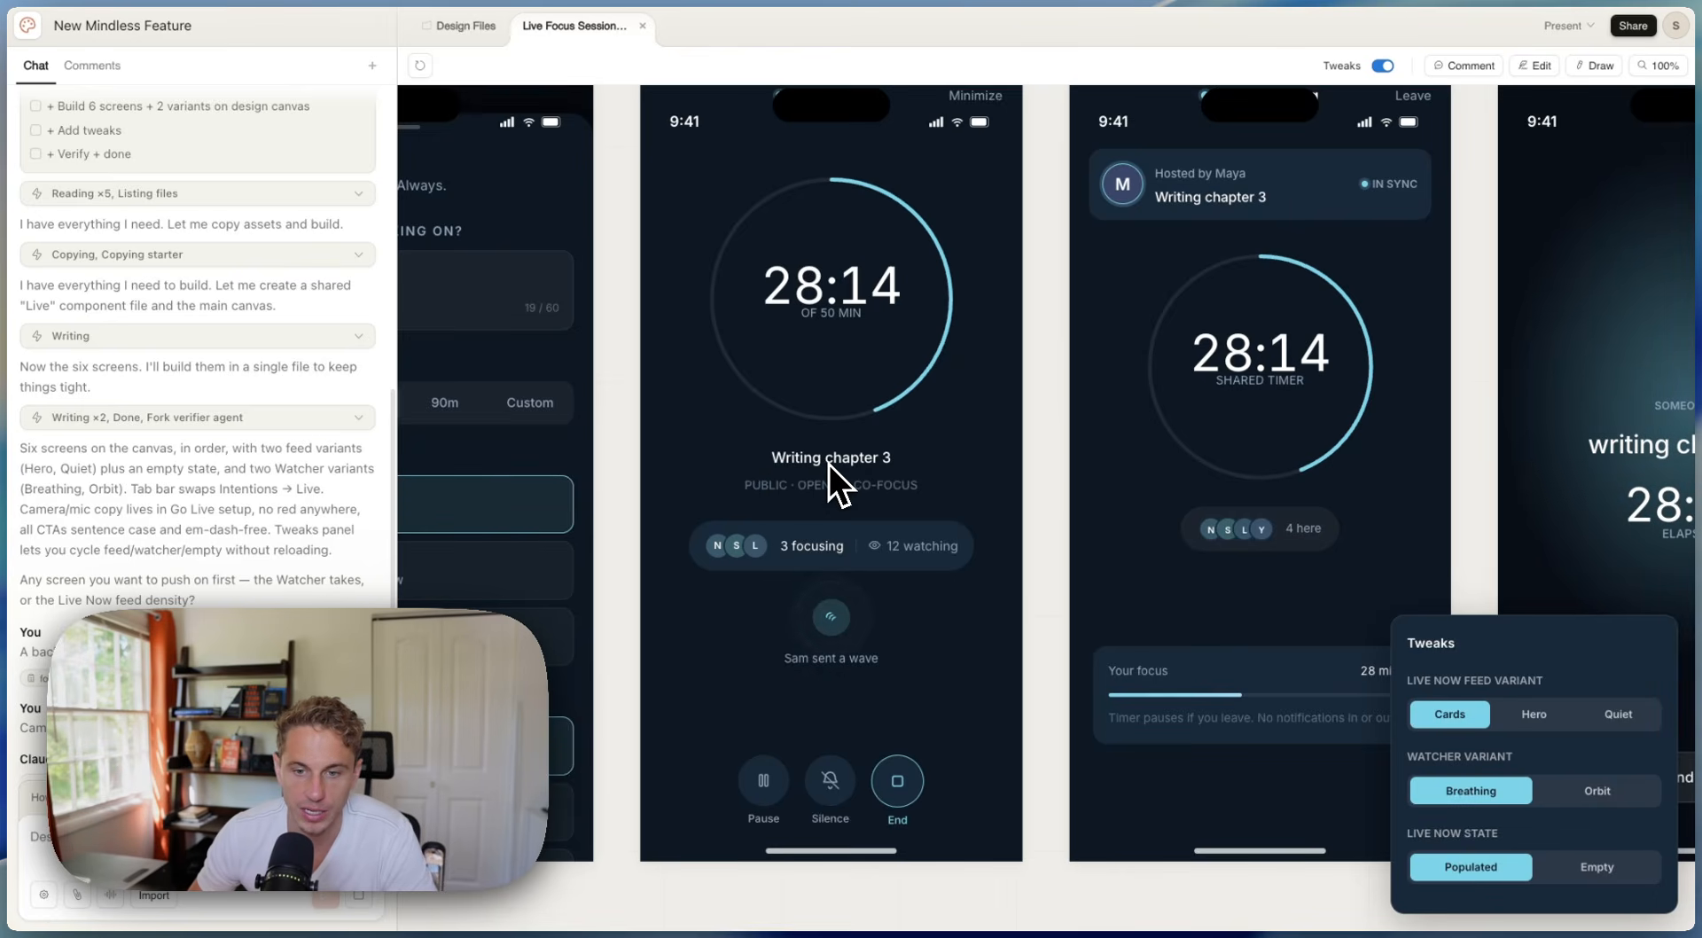
scroll(834, 464, "right", 2)
scroll(838, 458, "left", 6)
Examine the Live Now feed and Watcher treatments on the canvas, plus the sticky note about the camera and mic
scroll(842, 462, "down", 5)
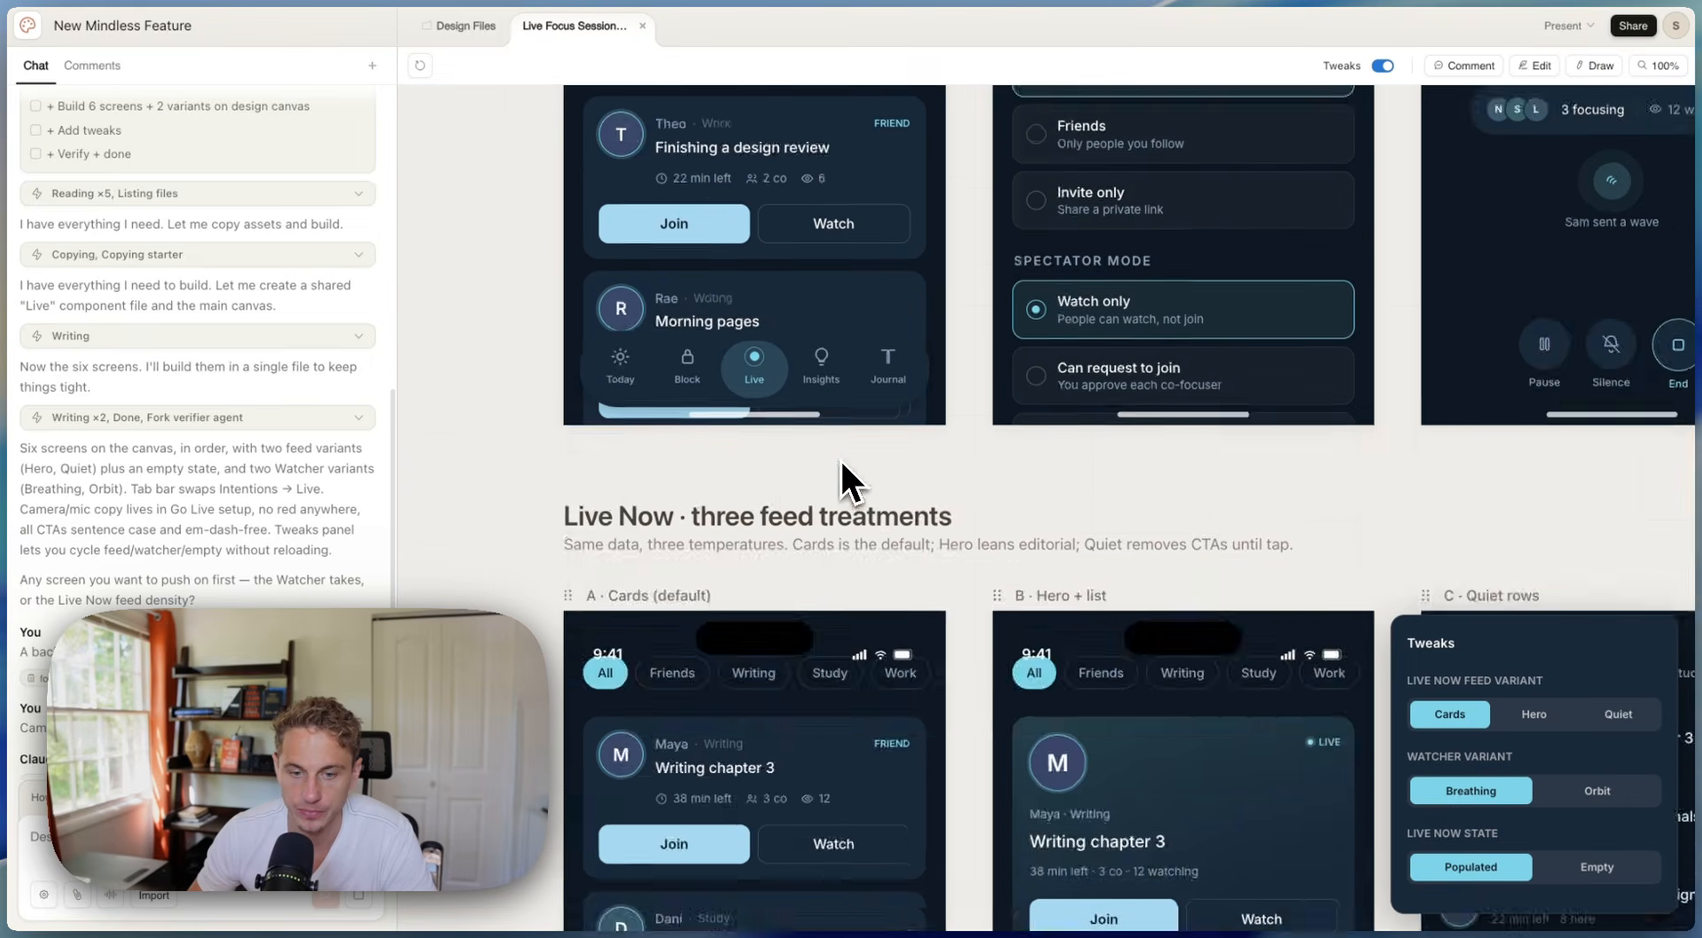
scroll(839, 457, "down", 5)
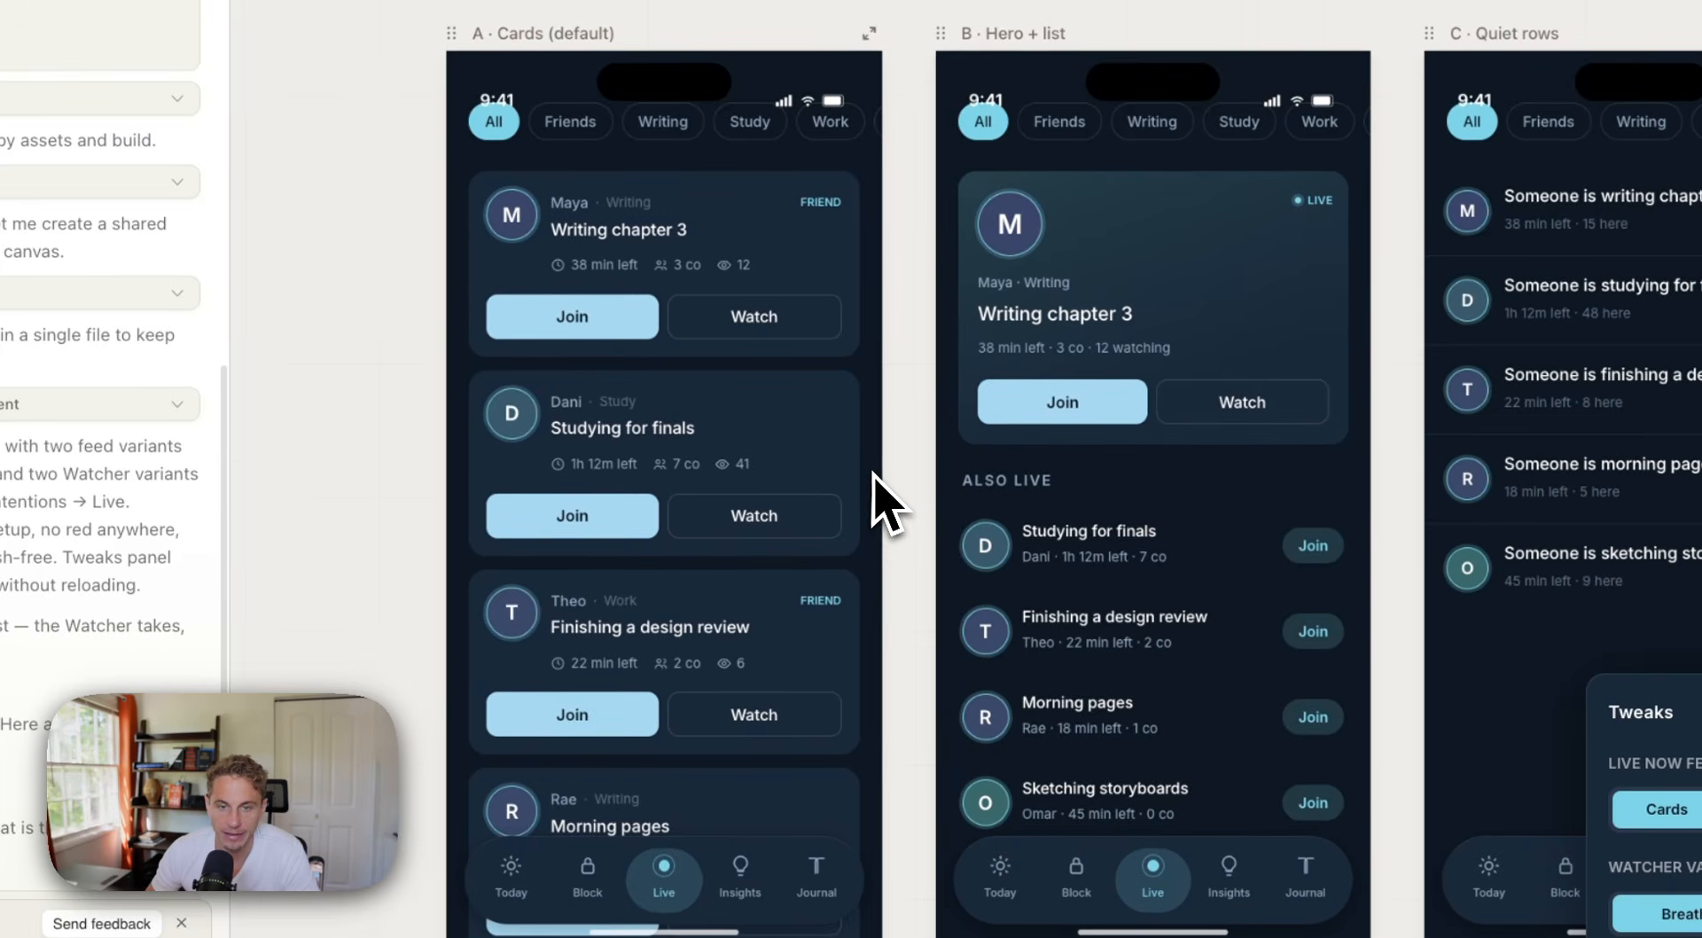
scroll(873, 501, "right", 3)
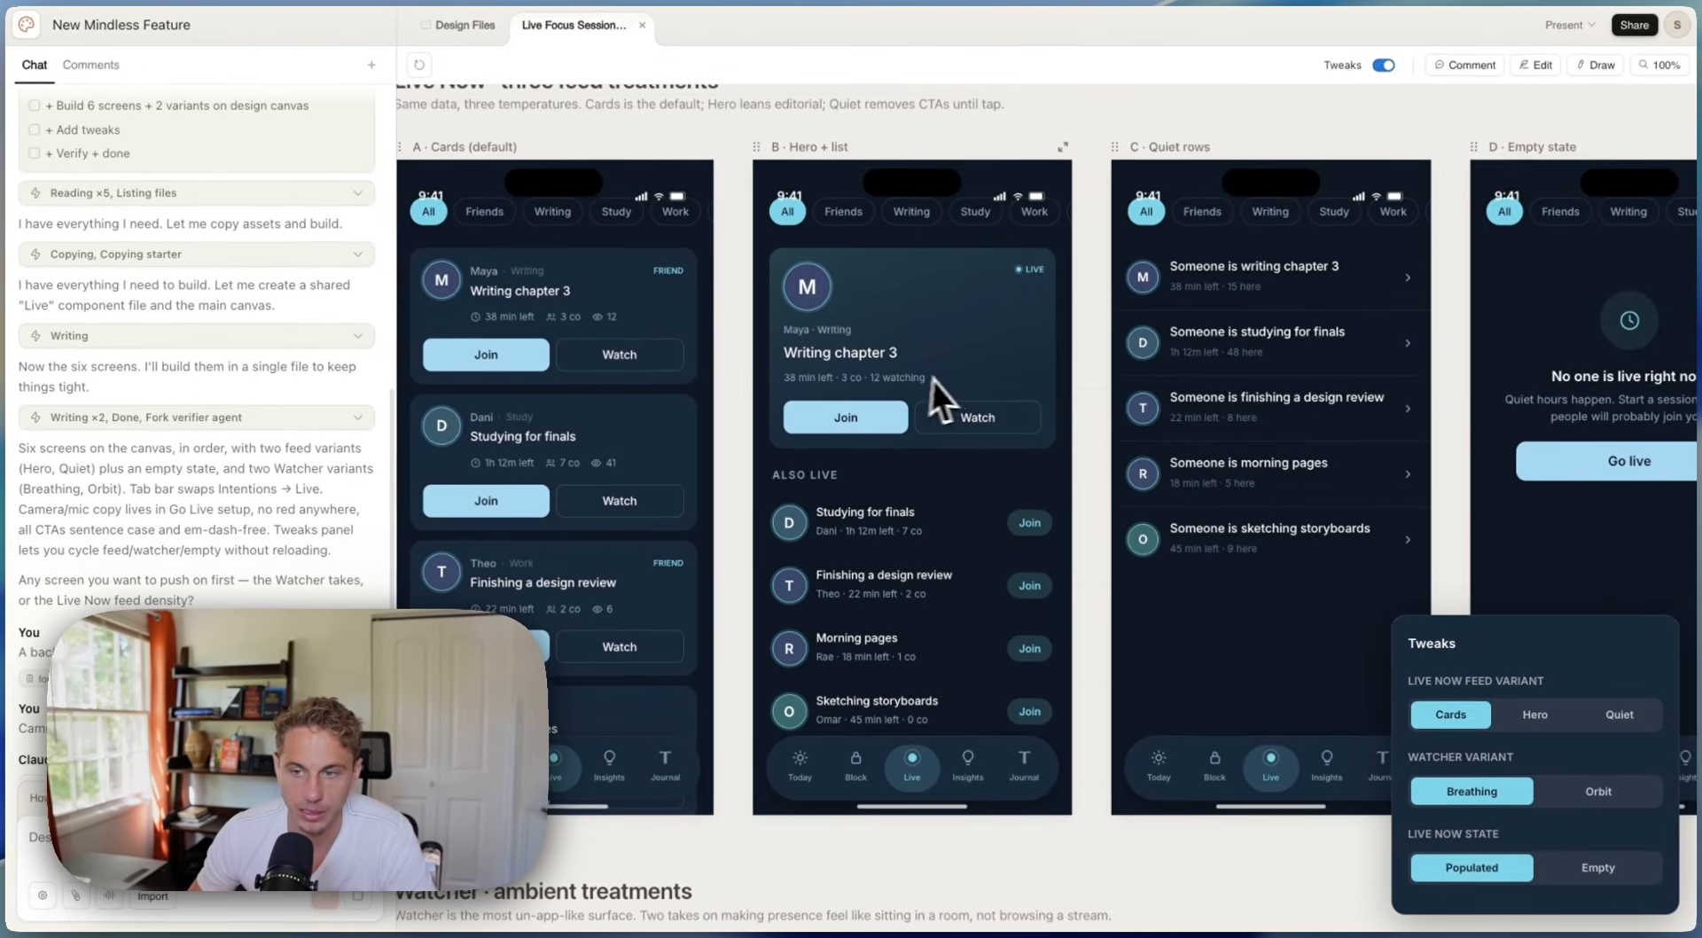
scroll(1002, 402, "down", 10)
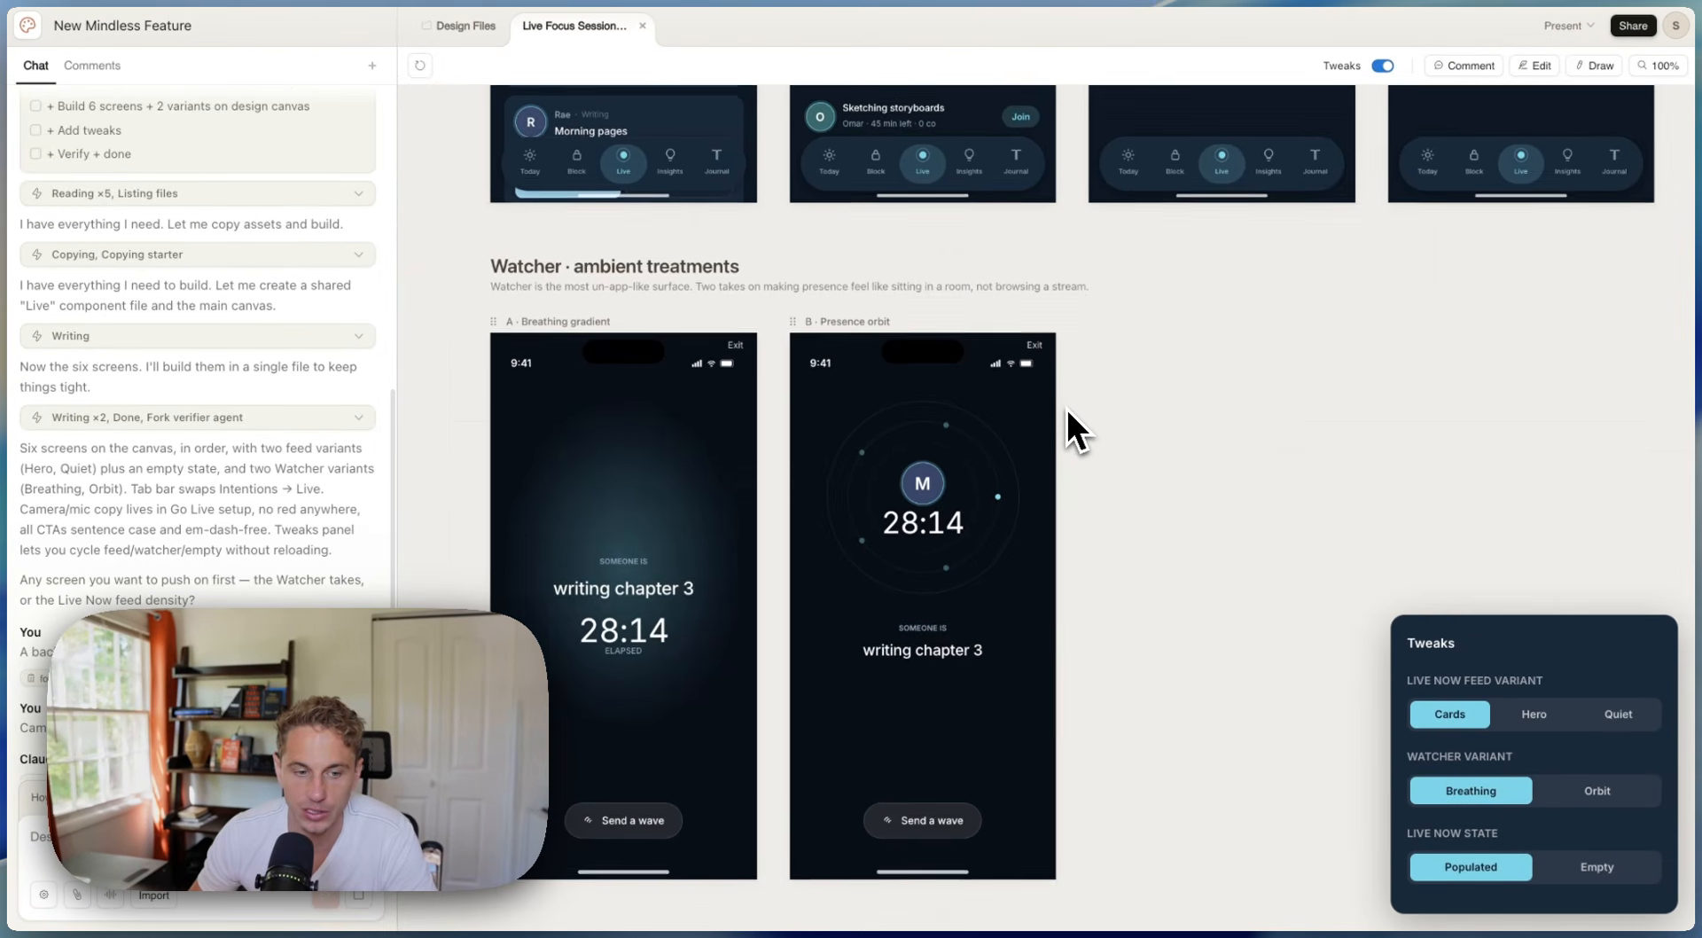
scroll(1065, 406, "up", 8)
scroll(1066, 406, "up", 10)
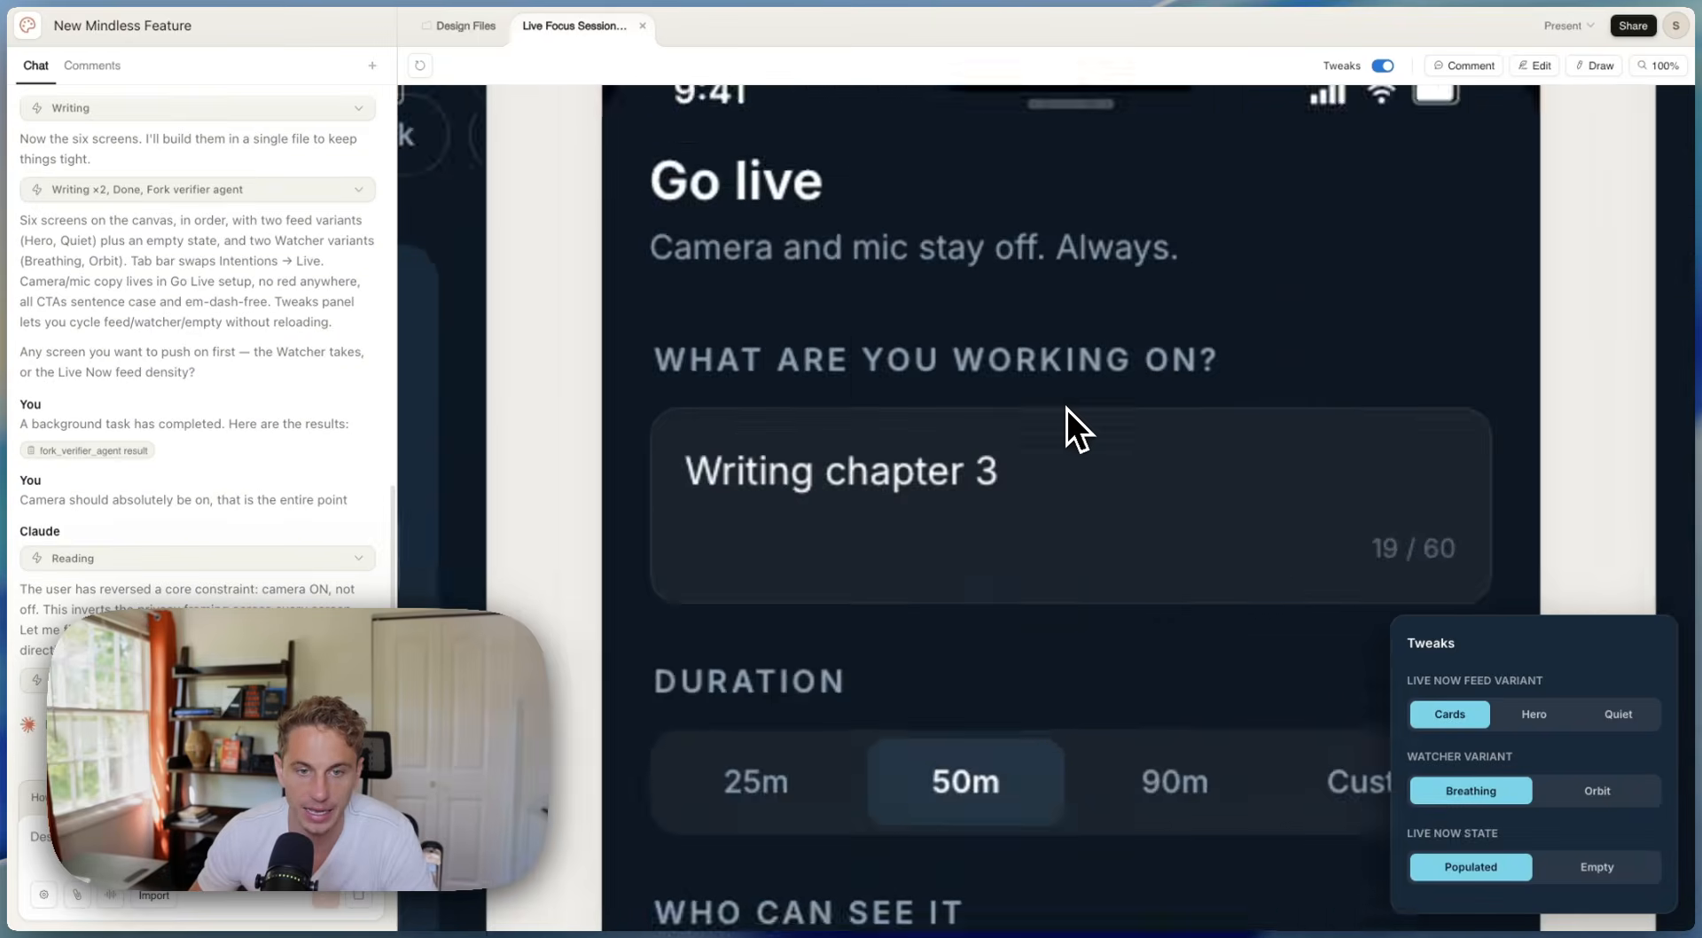
scroll(1066, 408, "left", 5)
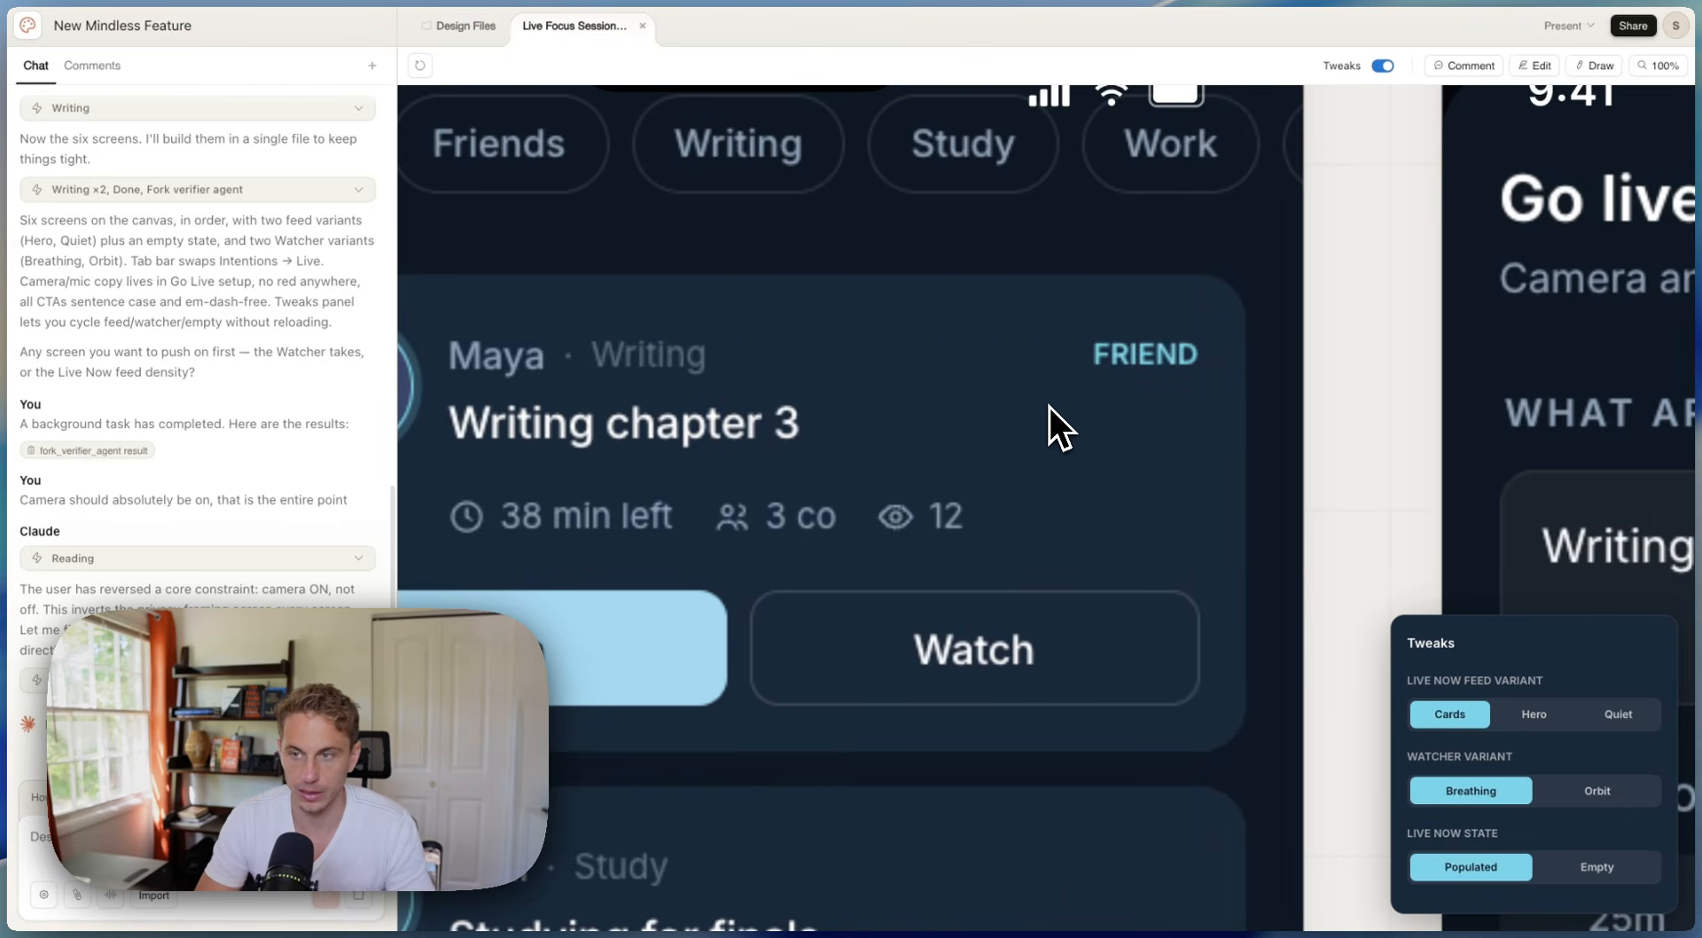
scroll(843, 353, "down", 3)
scroll(772, 330, "up", 10)
scroll(766, 310, "up", 6)
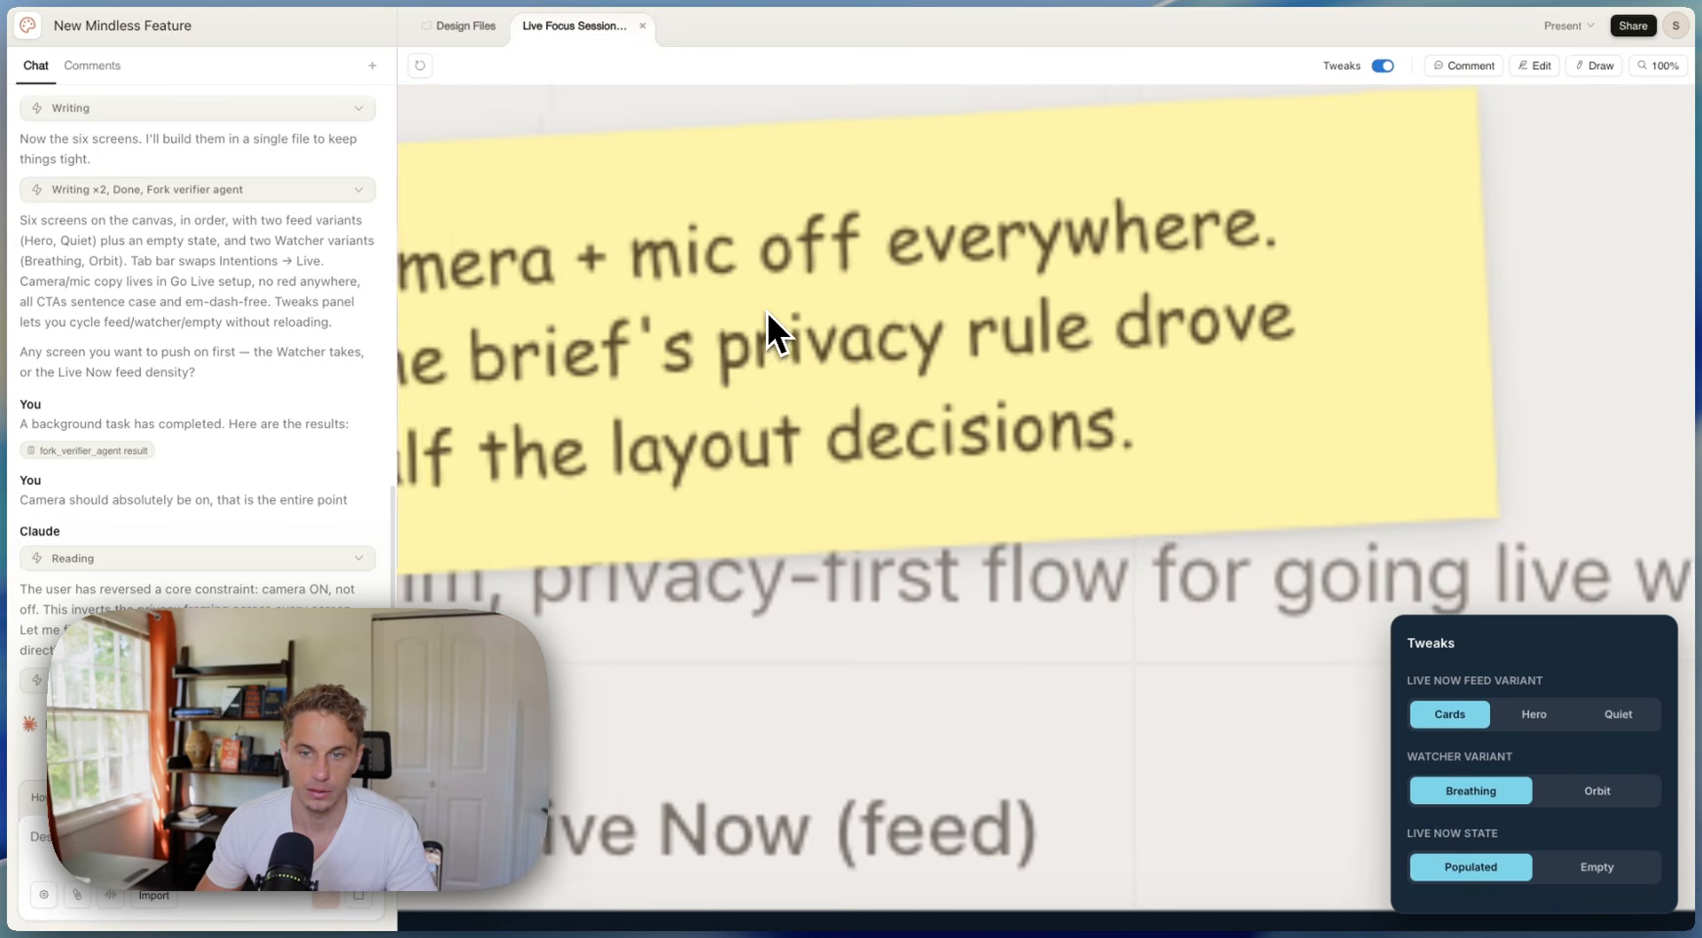
scroll(766, 311, "left", 4)
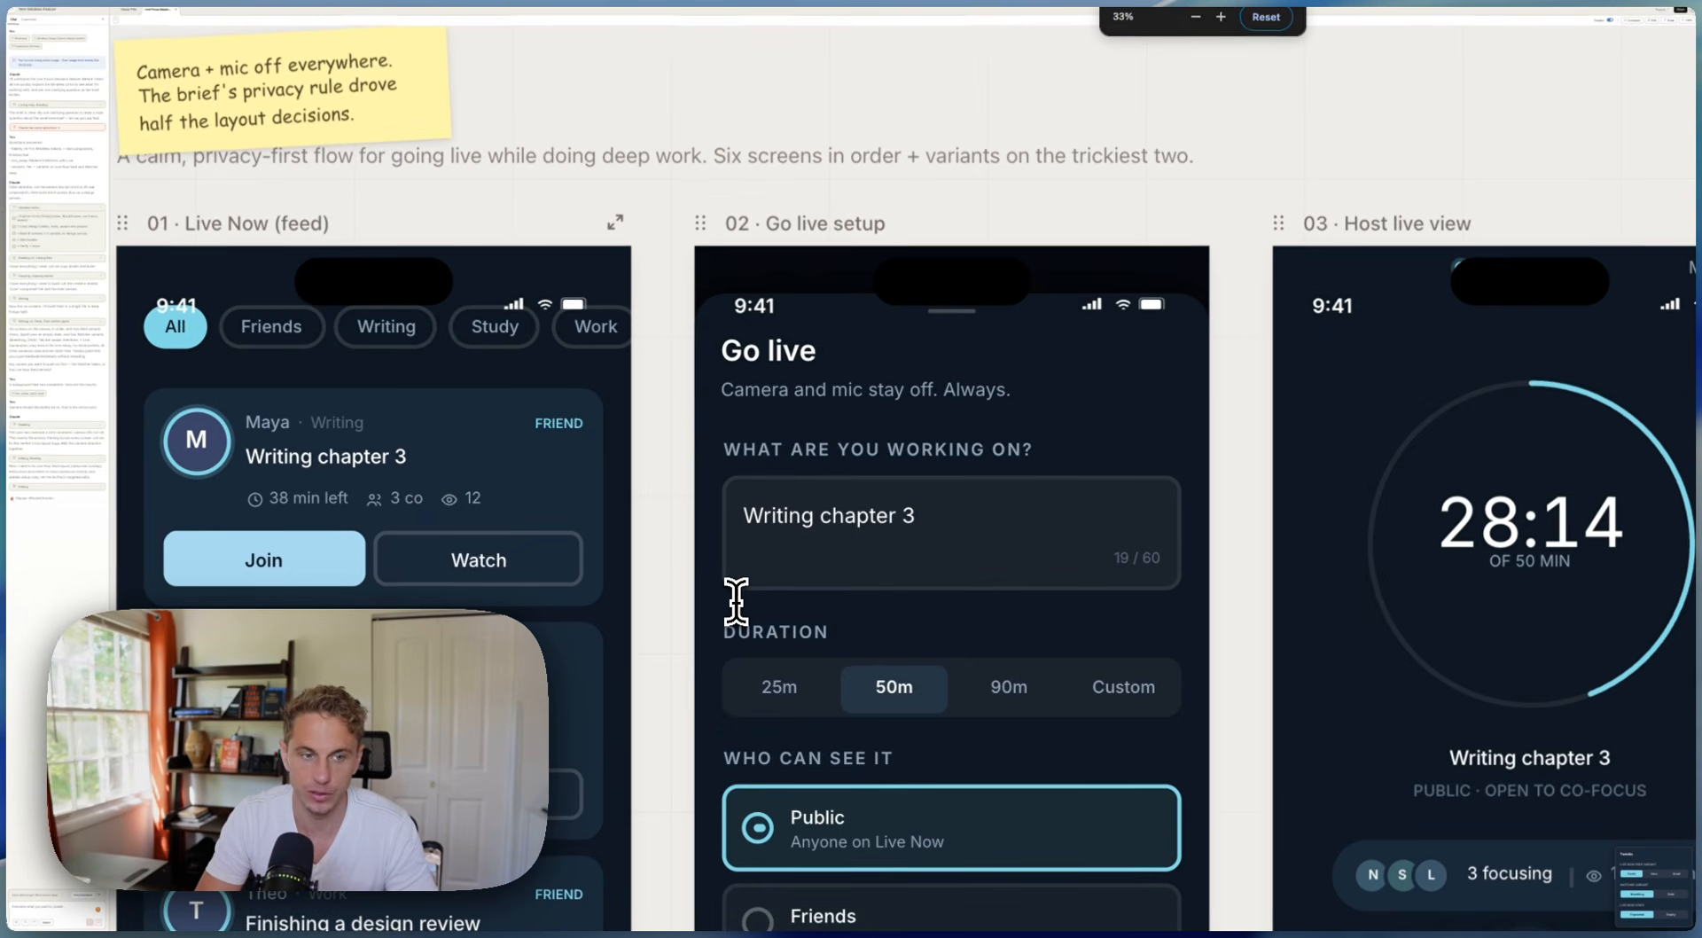
Bring the browser zoom back up and reload the New Mindless Feature project page
key("super+plus")
key("super+plus")
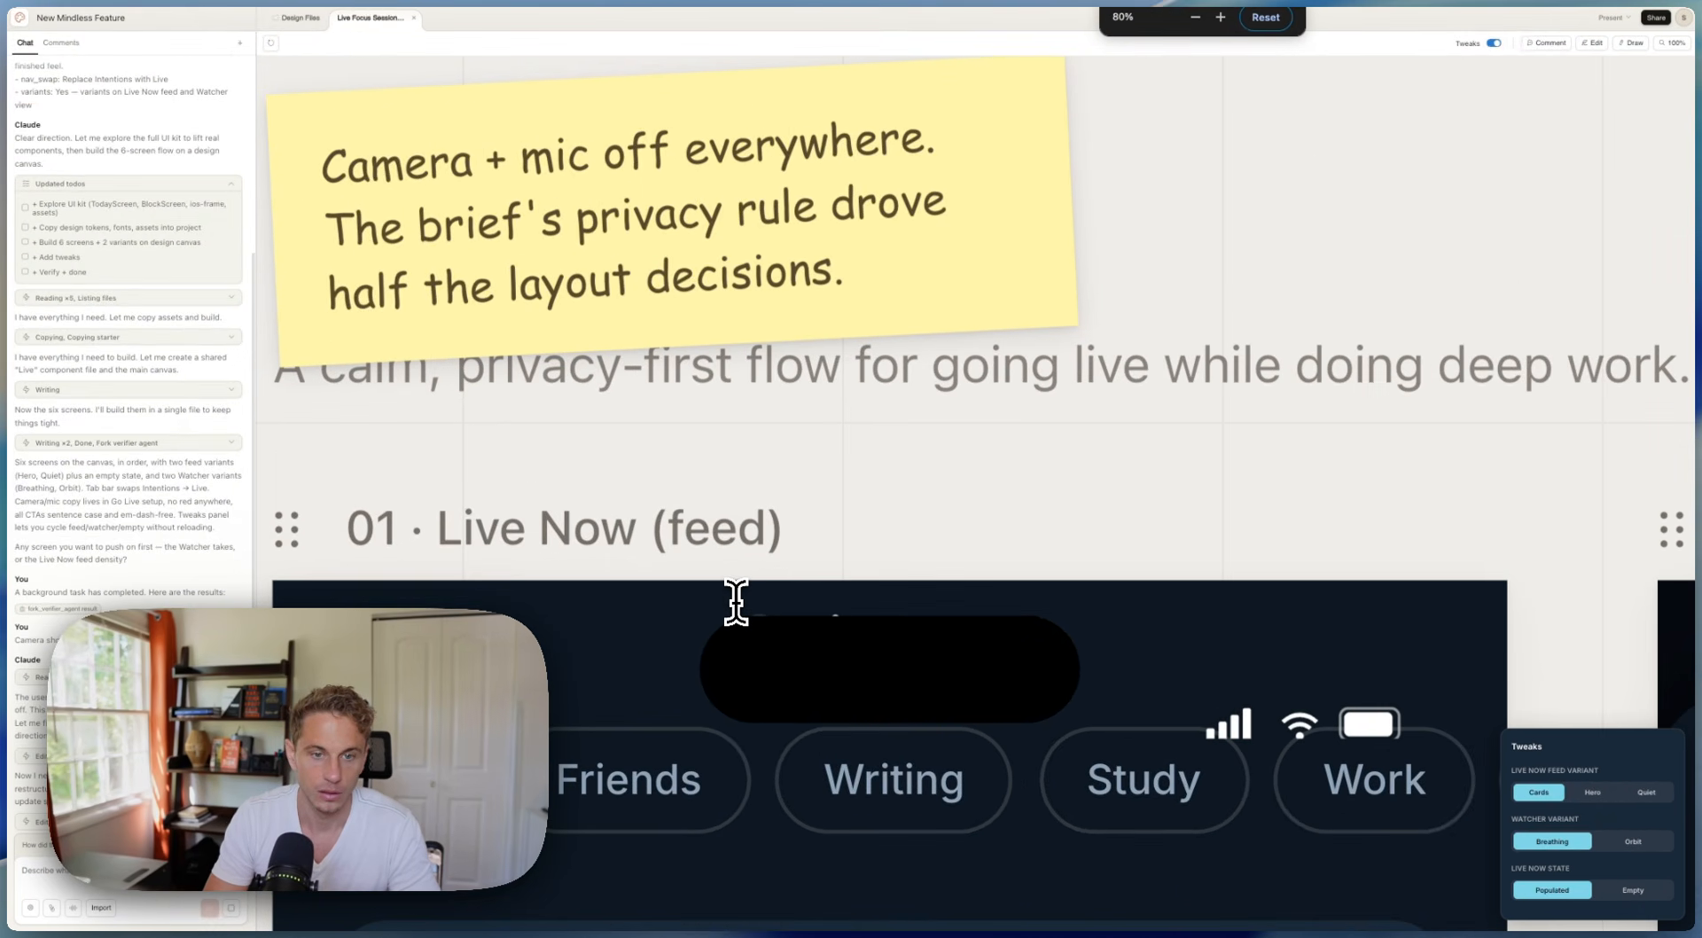
scroll(183, 590, "down", 2)
scroll(184, 589, "down", 2)
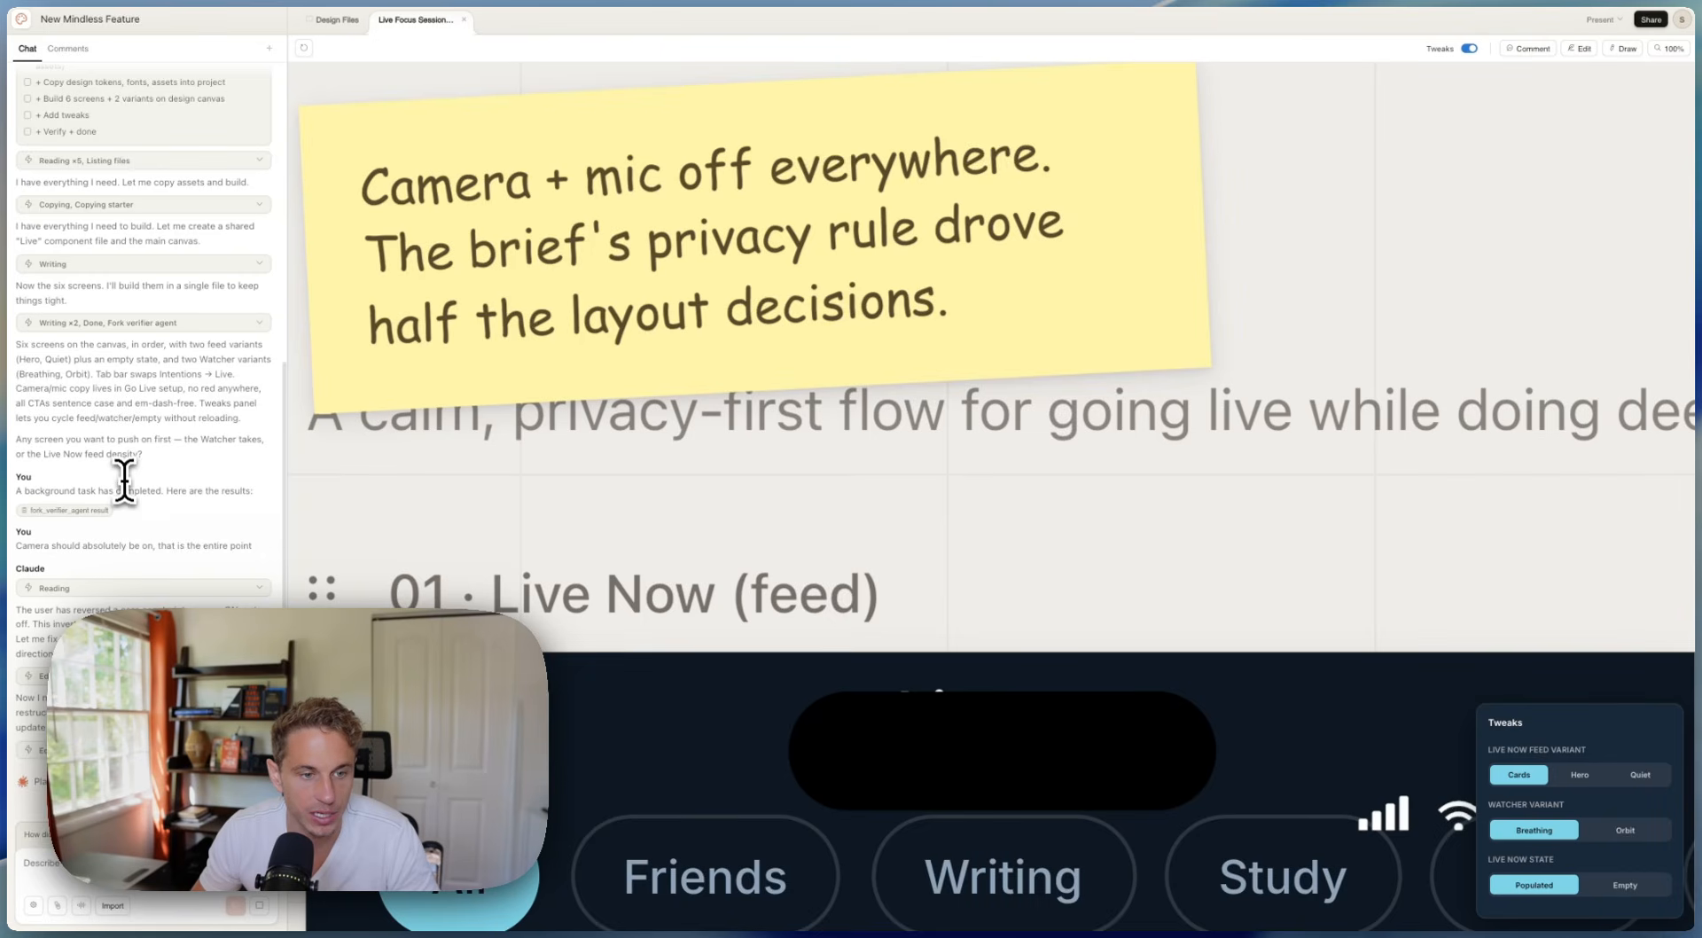
scroll(120, 459, "down", 3)
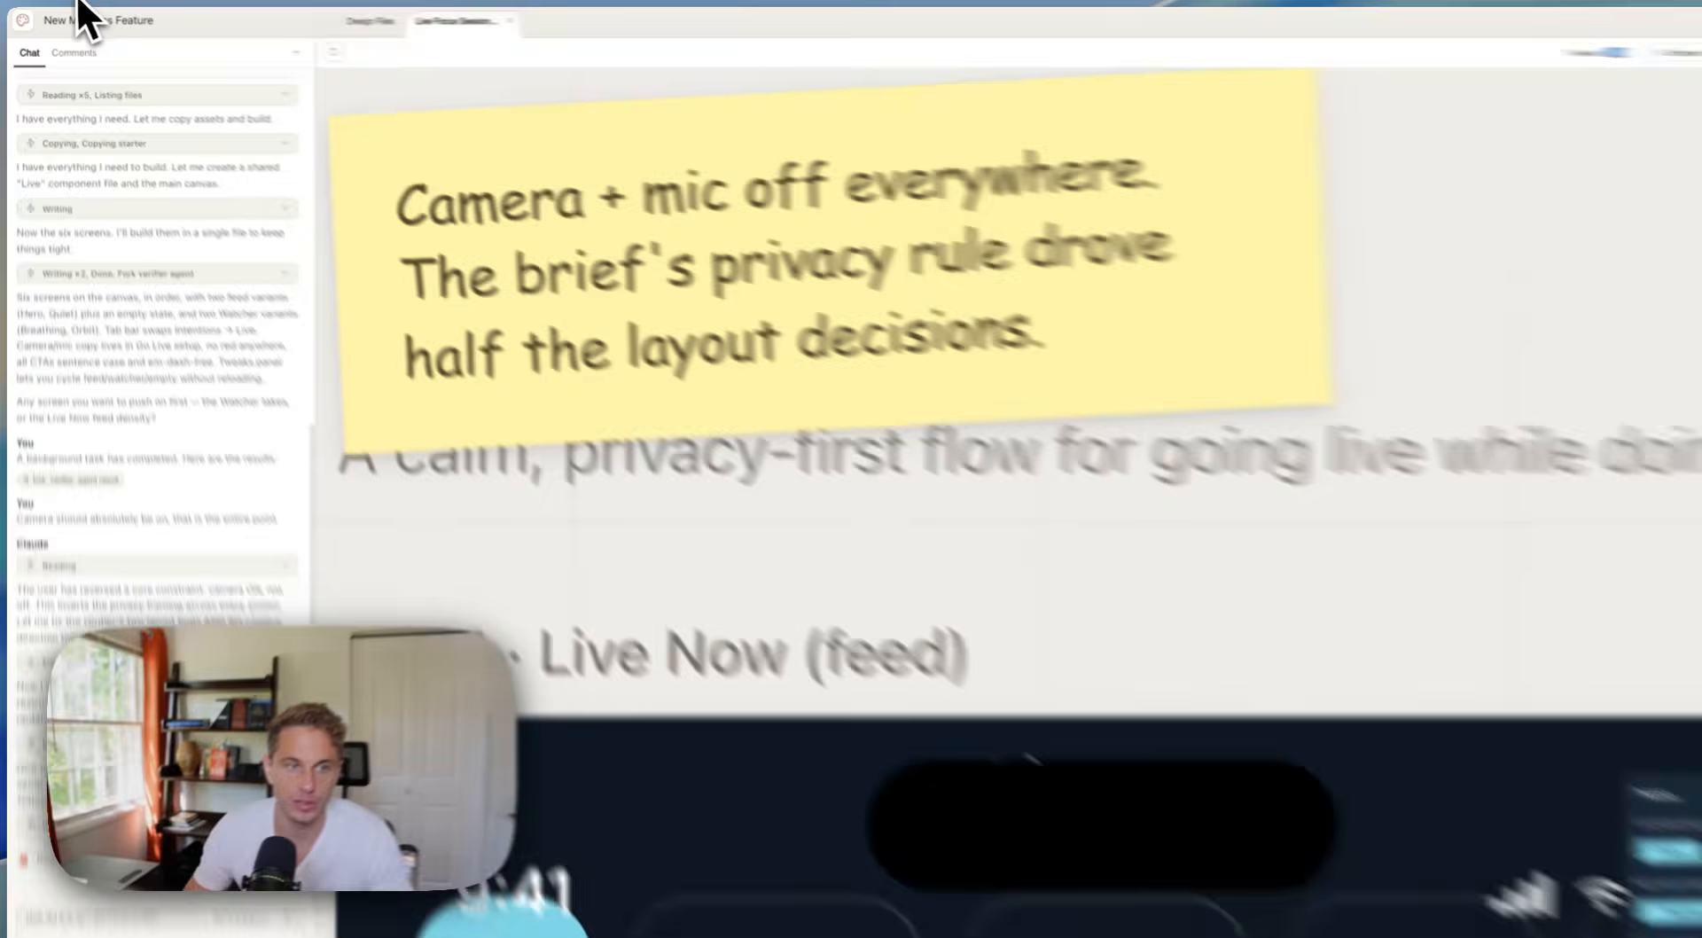
key("super+r")
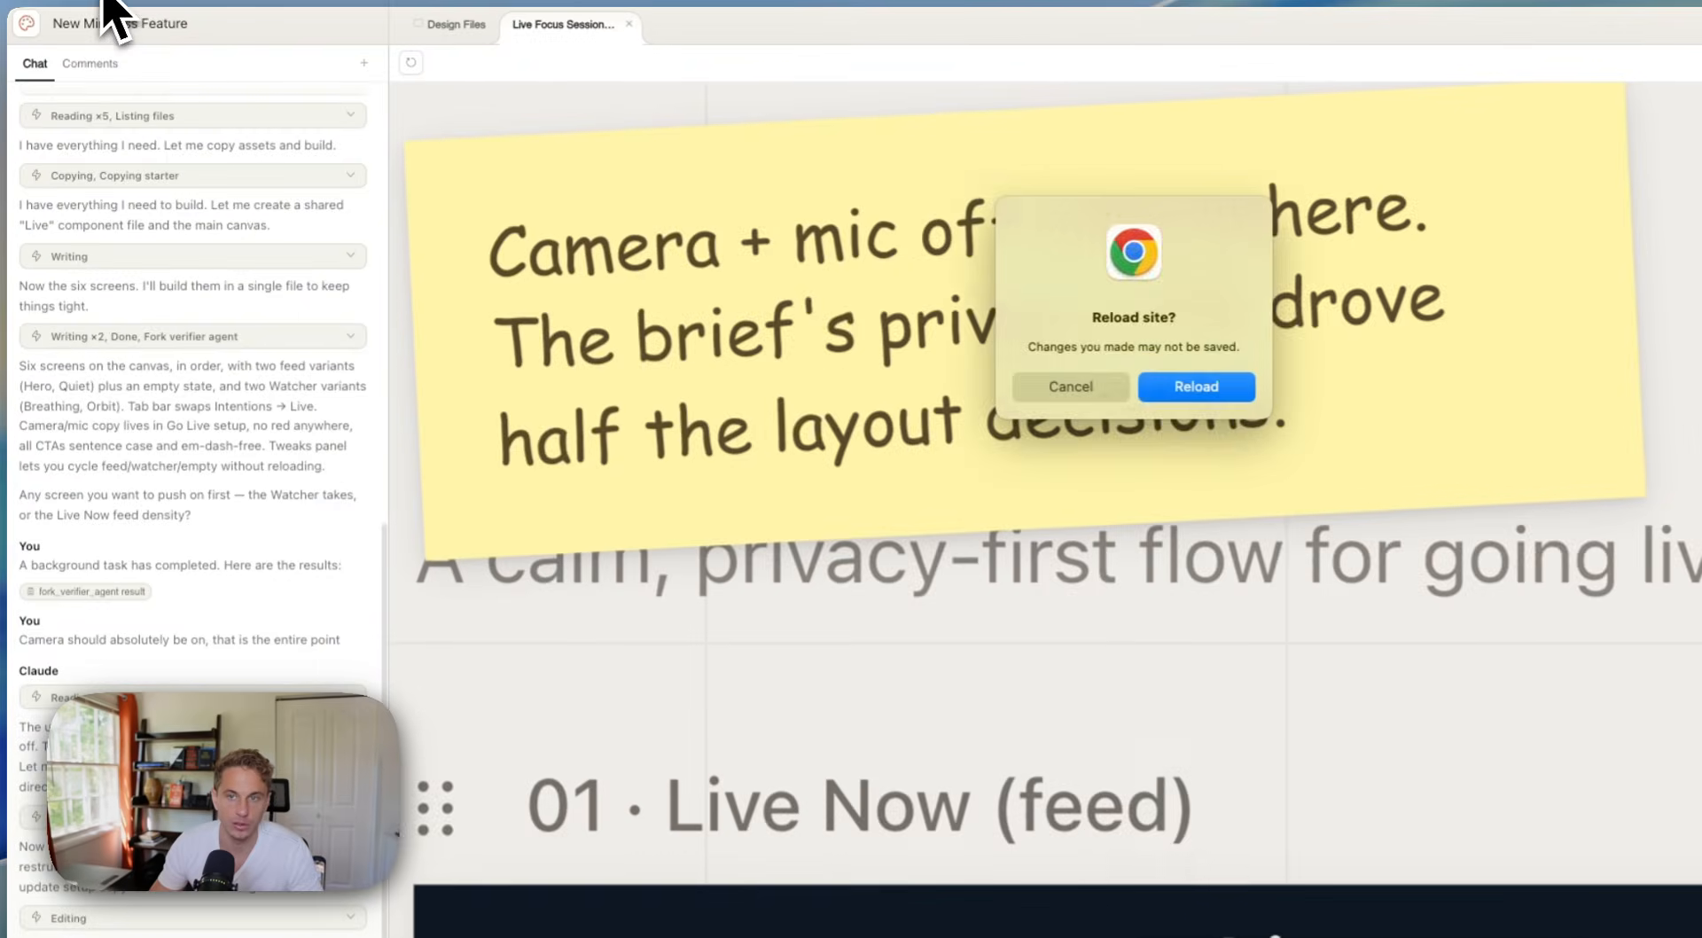
left_click(736, 389)
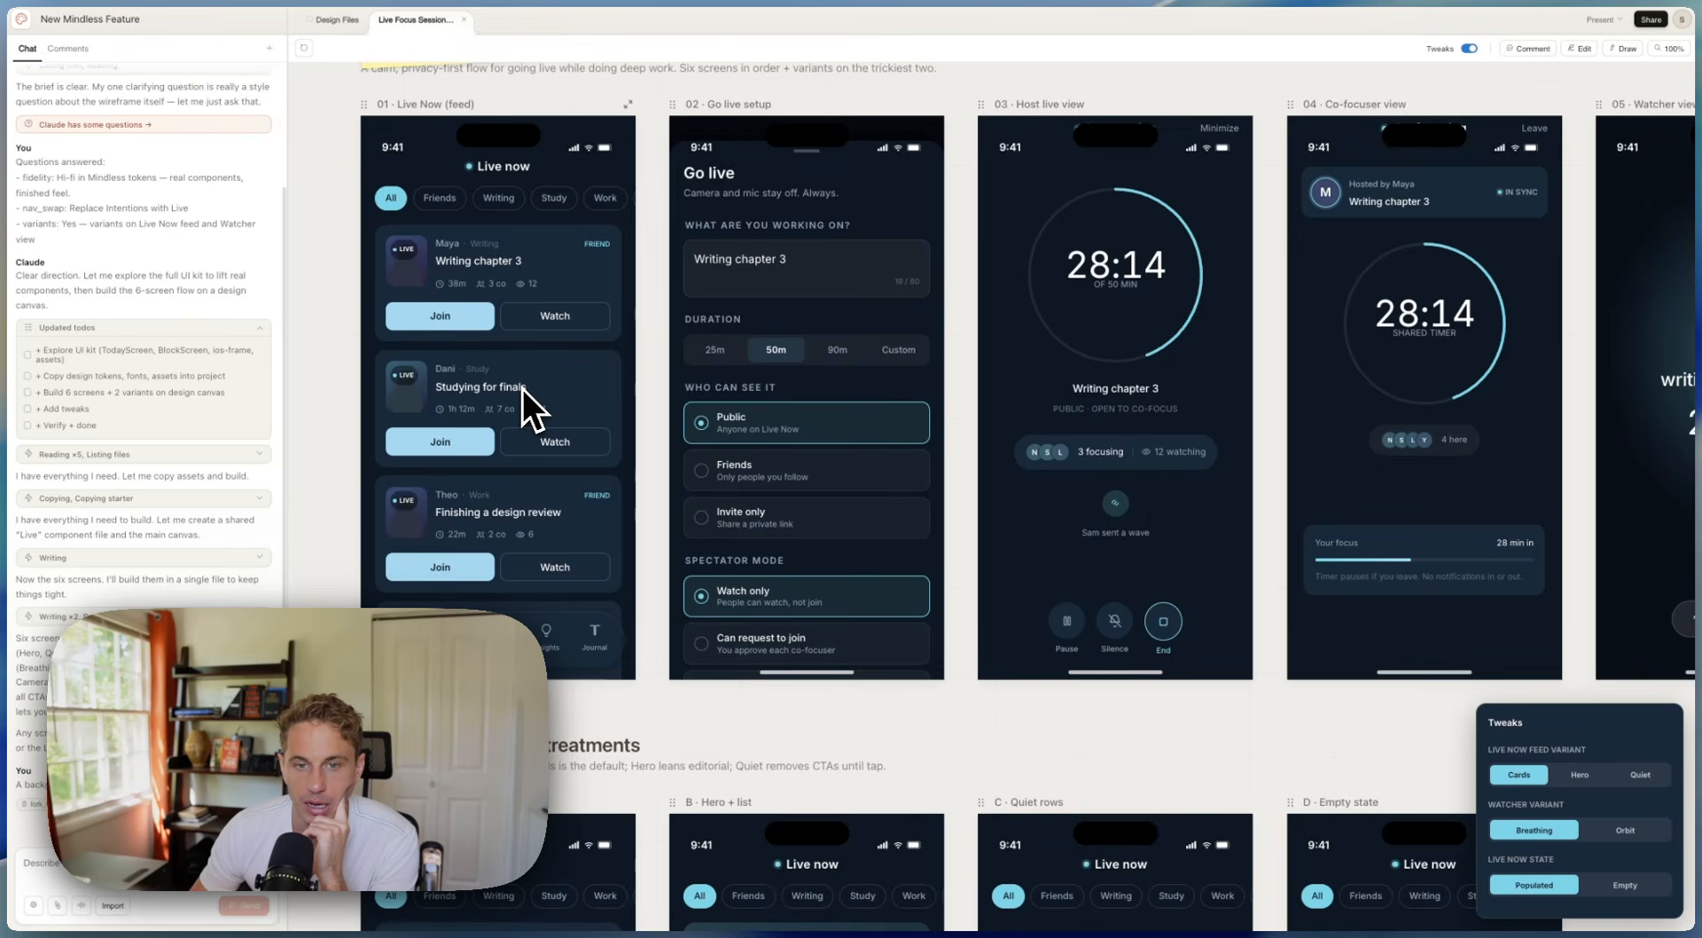
Compare the Hero, Quiet and Cards variants of the Live Now feed, finishing on Cards
left_click(1580, 775)
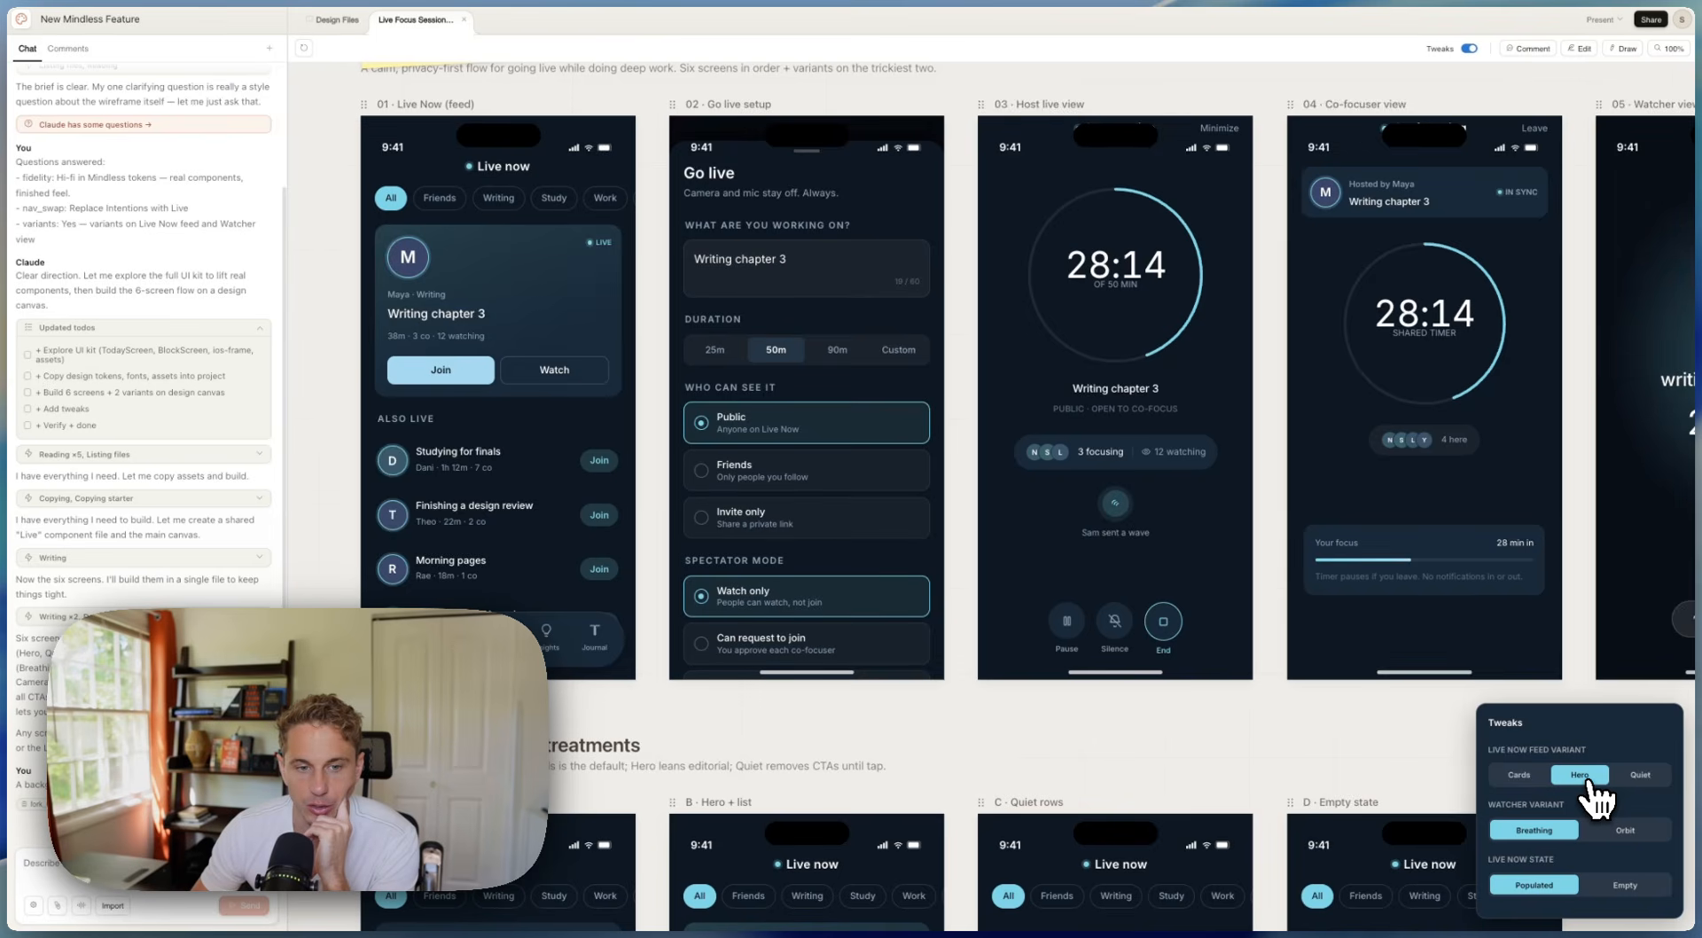
left_click(1642, 777)
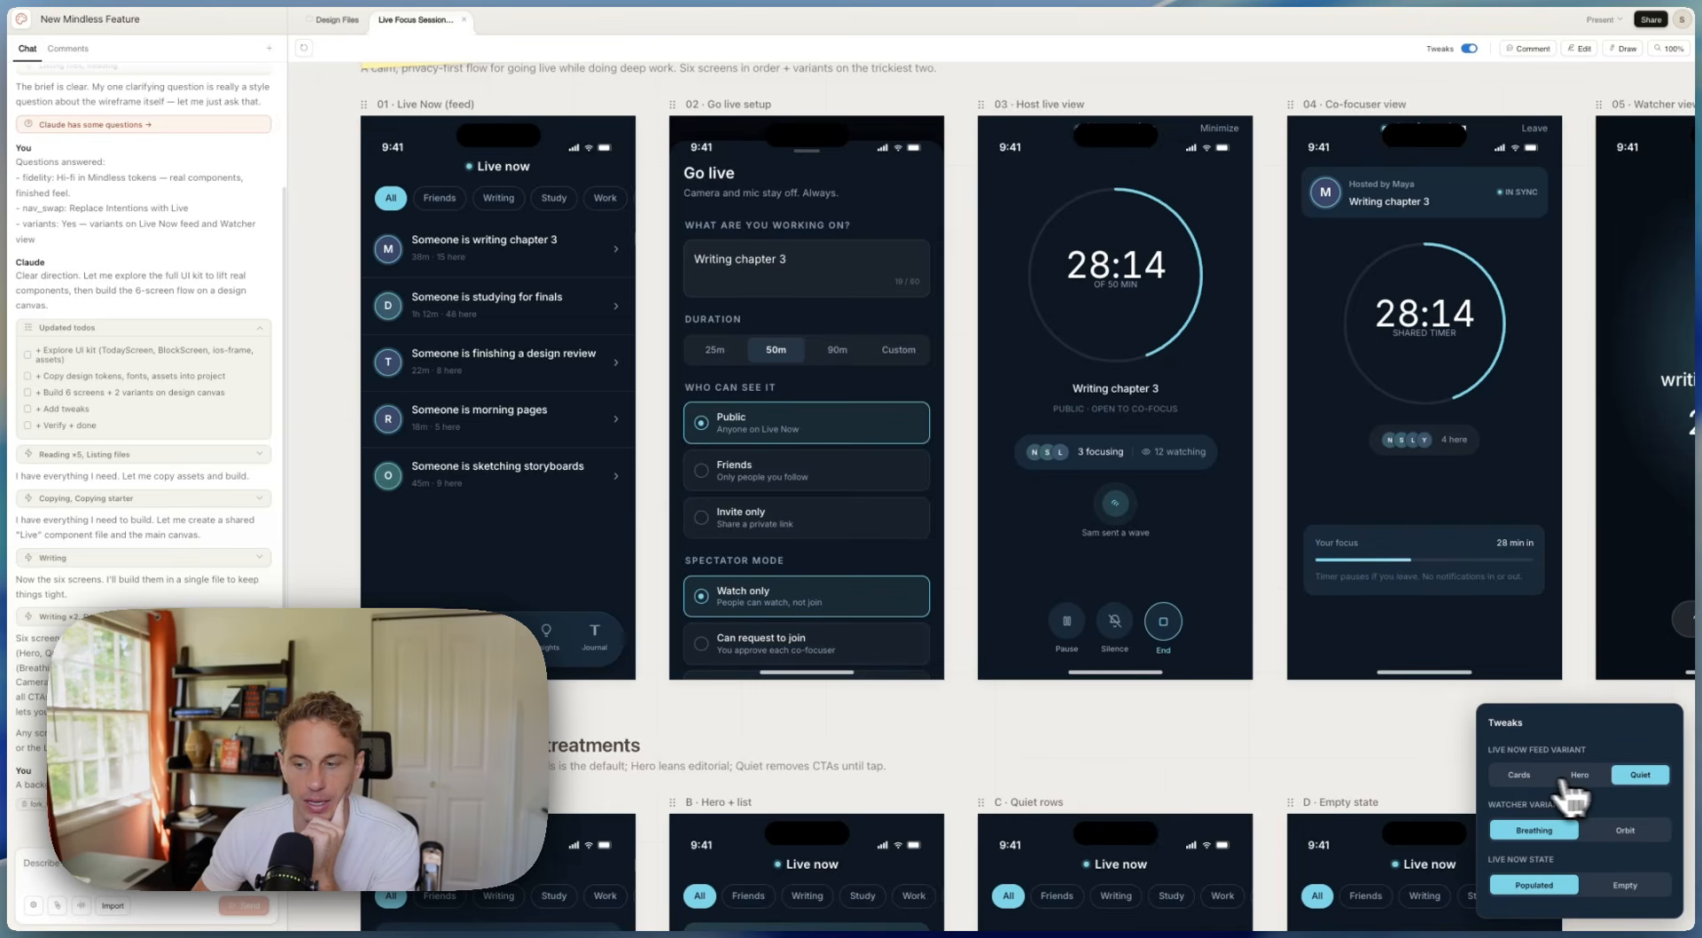
left_click(1519, 776)
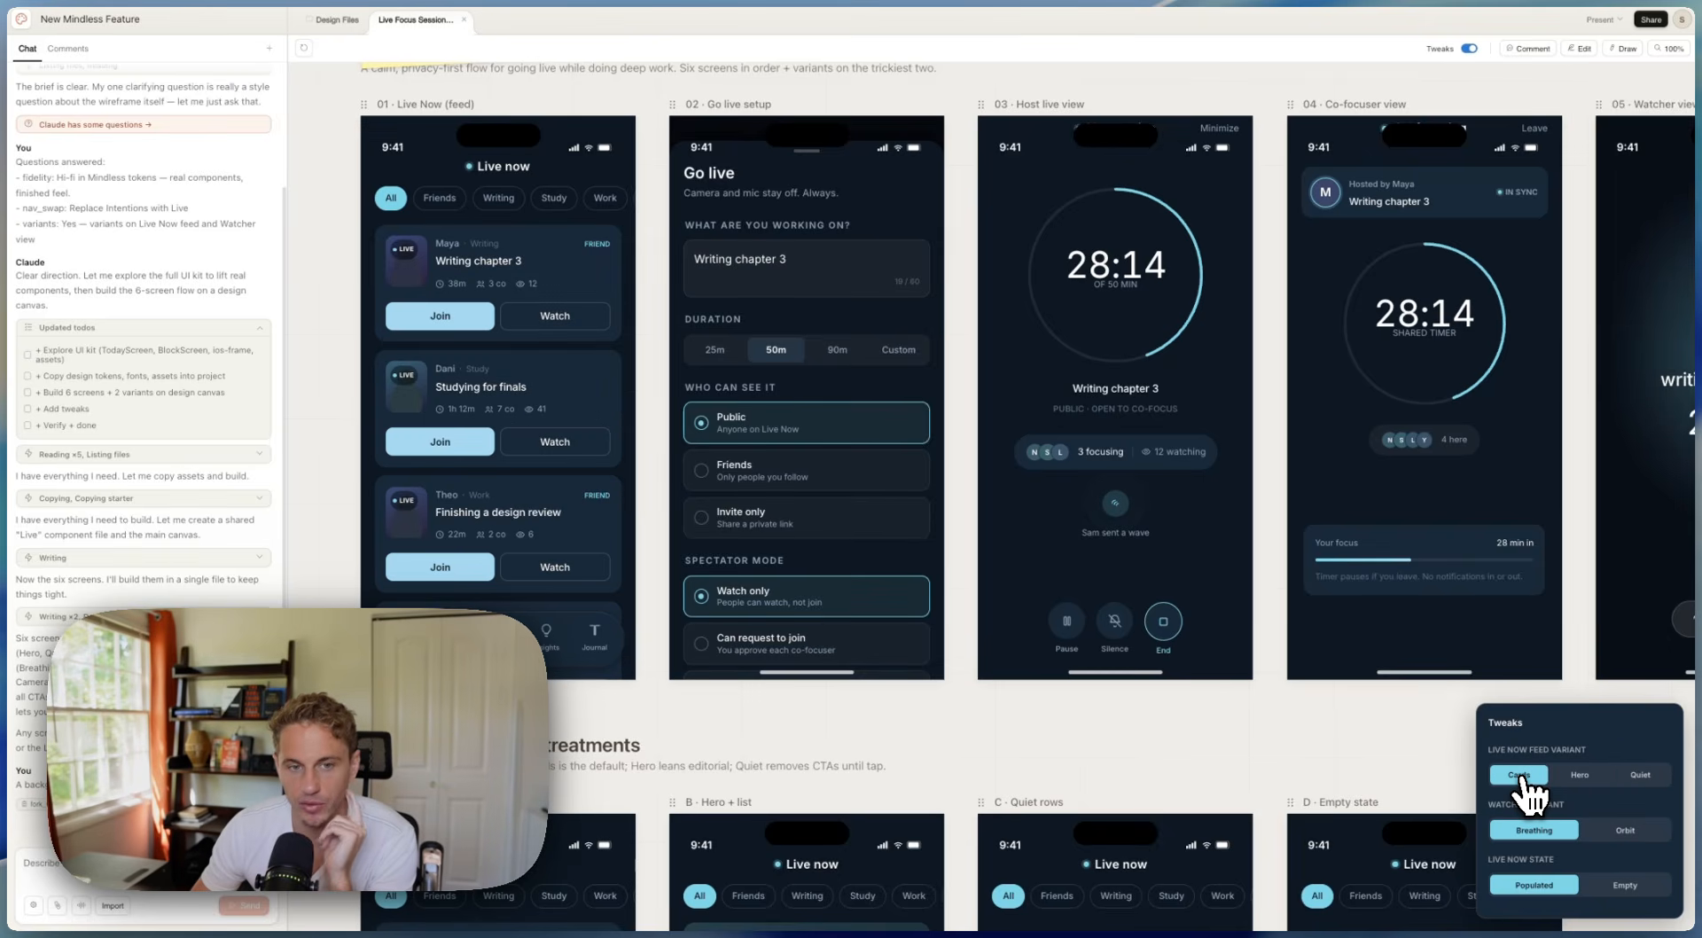
left_click(1584, 776)
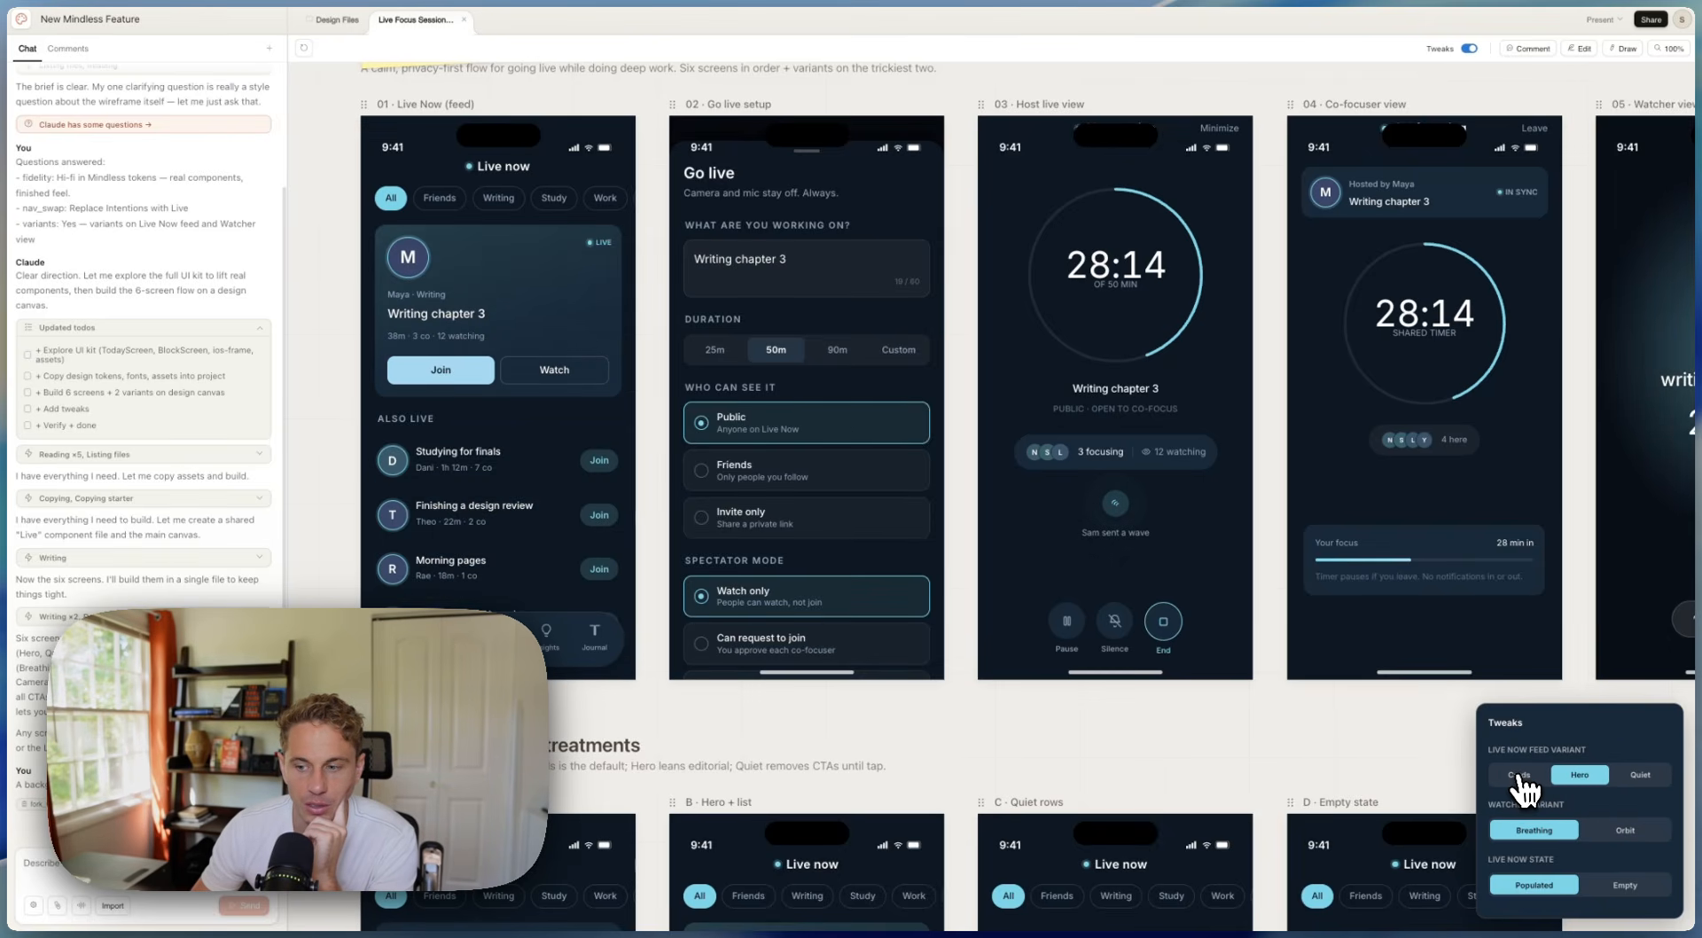
left_click(1520, 776)
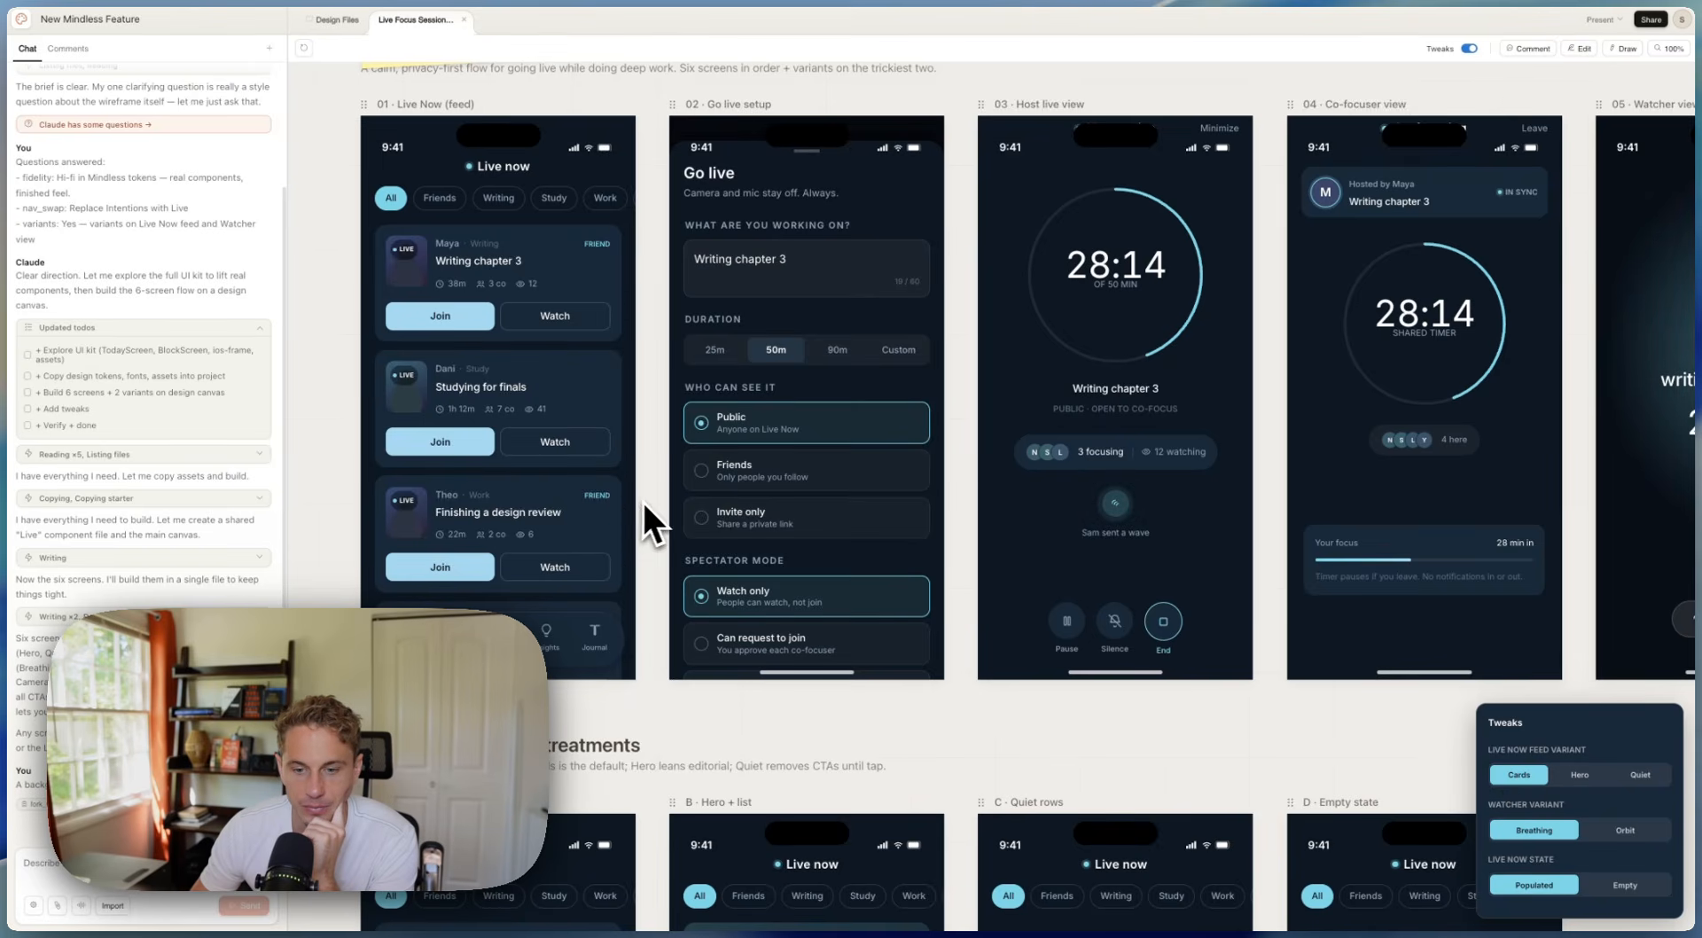
scroll(648, 510, "down", 8)
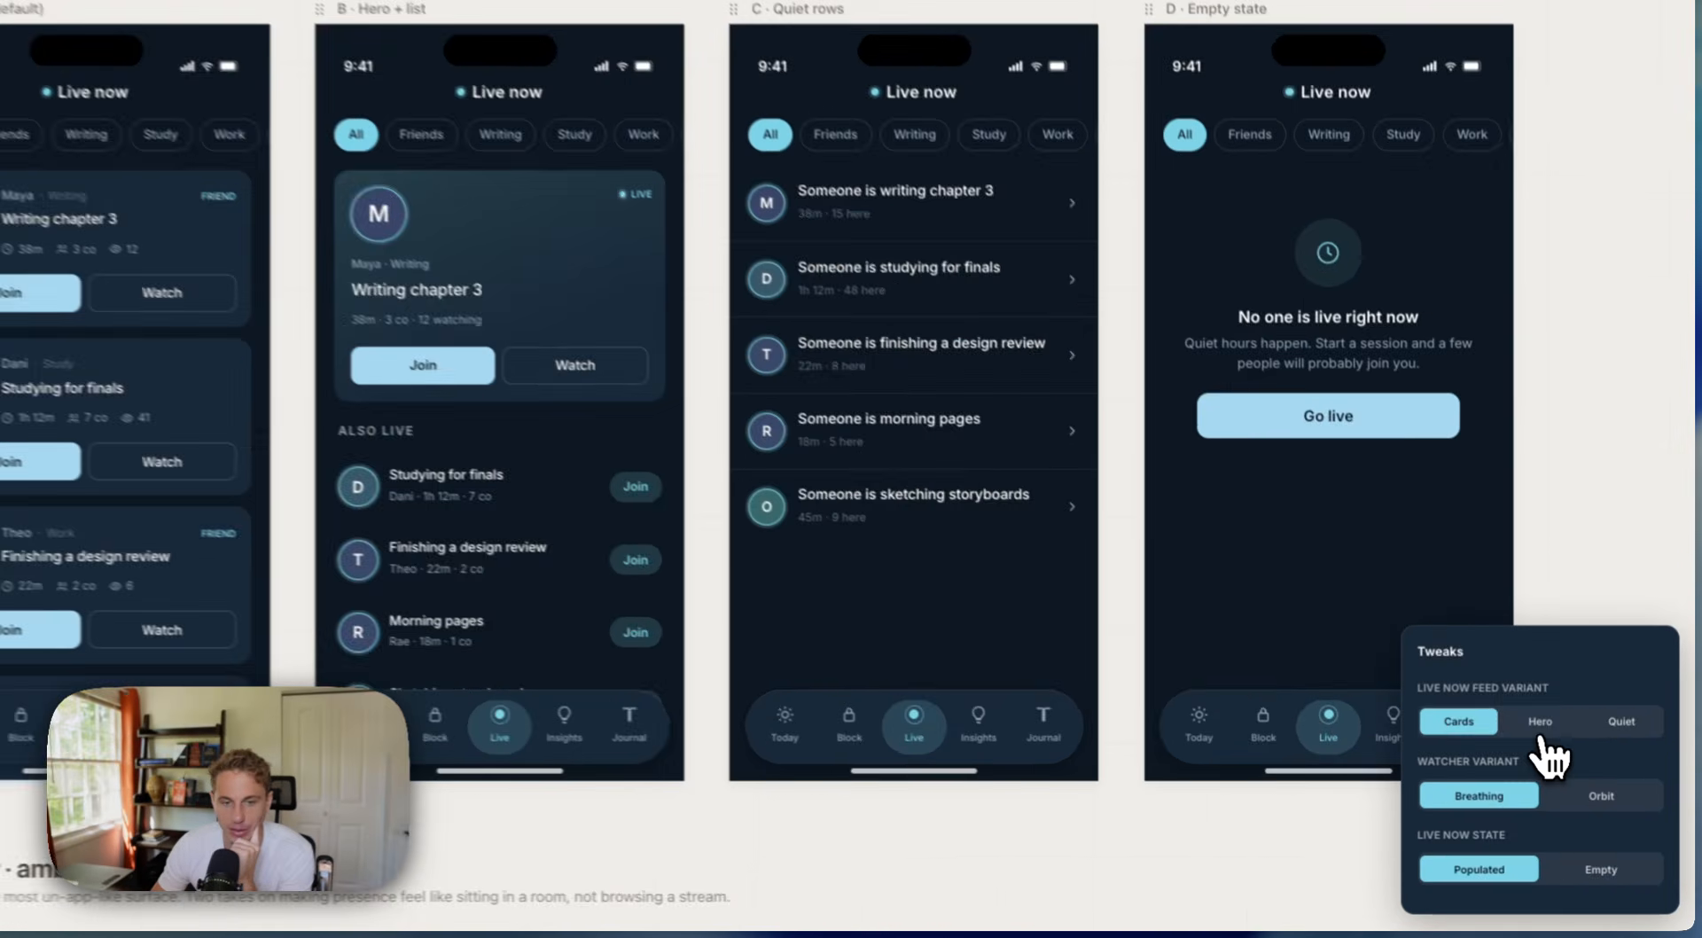
left_click(1580, 775)
left_click(1640, 775)
left_click(1463, 718)
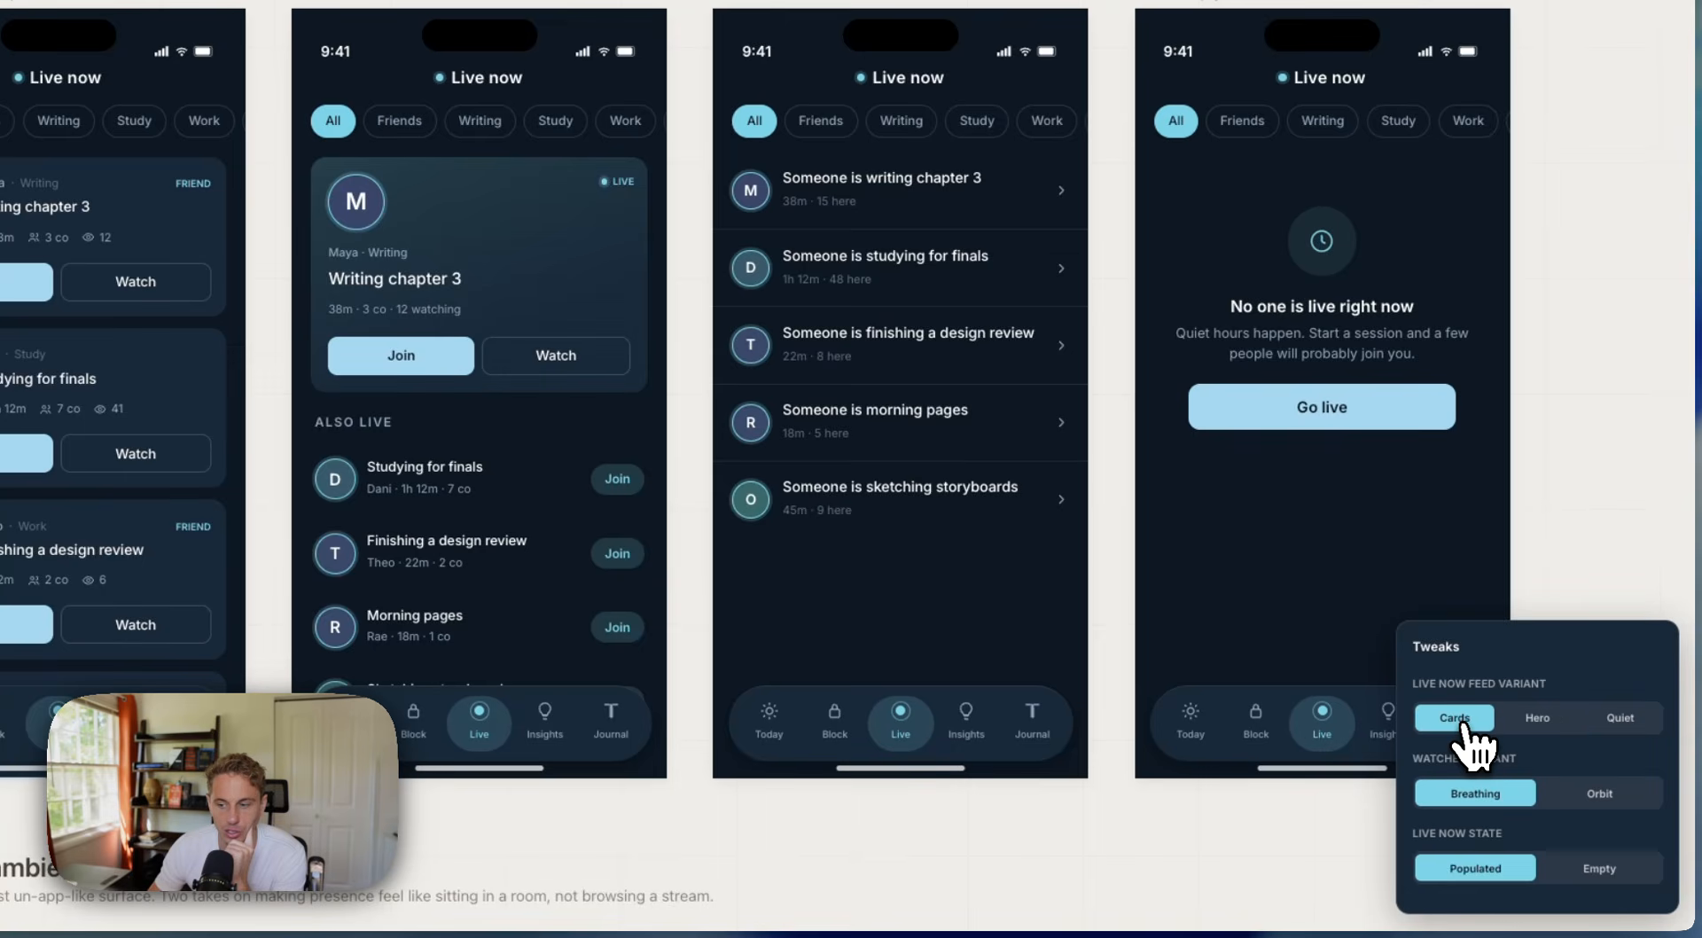
Compare the Orbit and Breathing variants of the Watcher view, finishing on Breathing
left_click(1606, 796)
scroll(1119, 494, "up", 10)
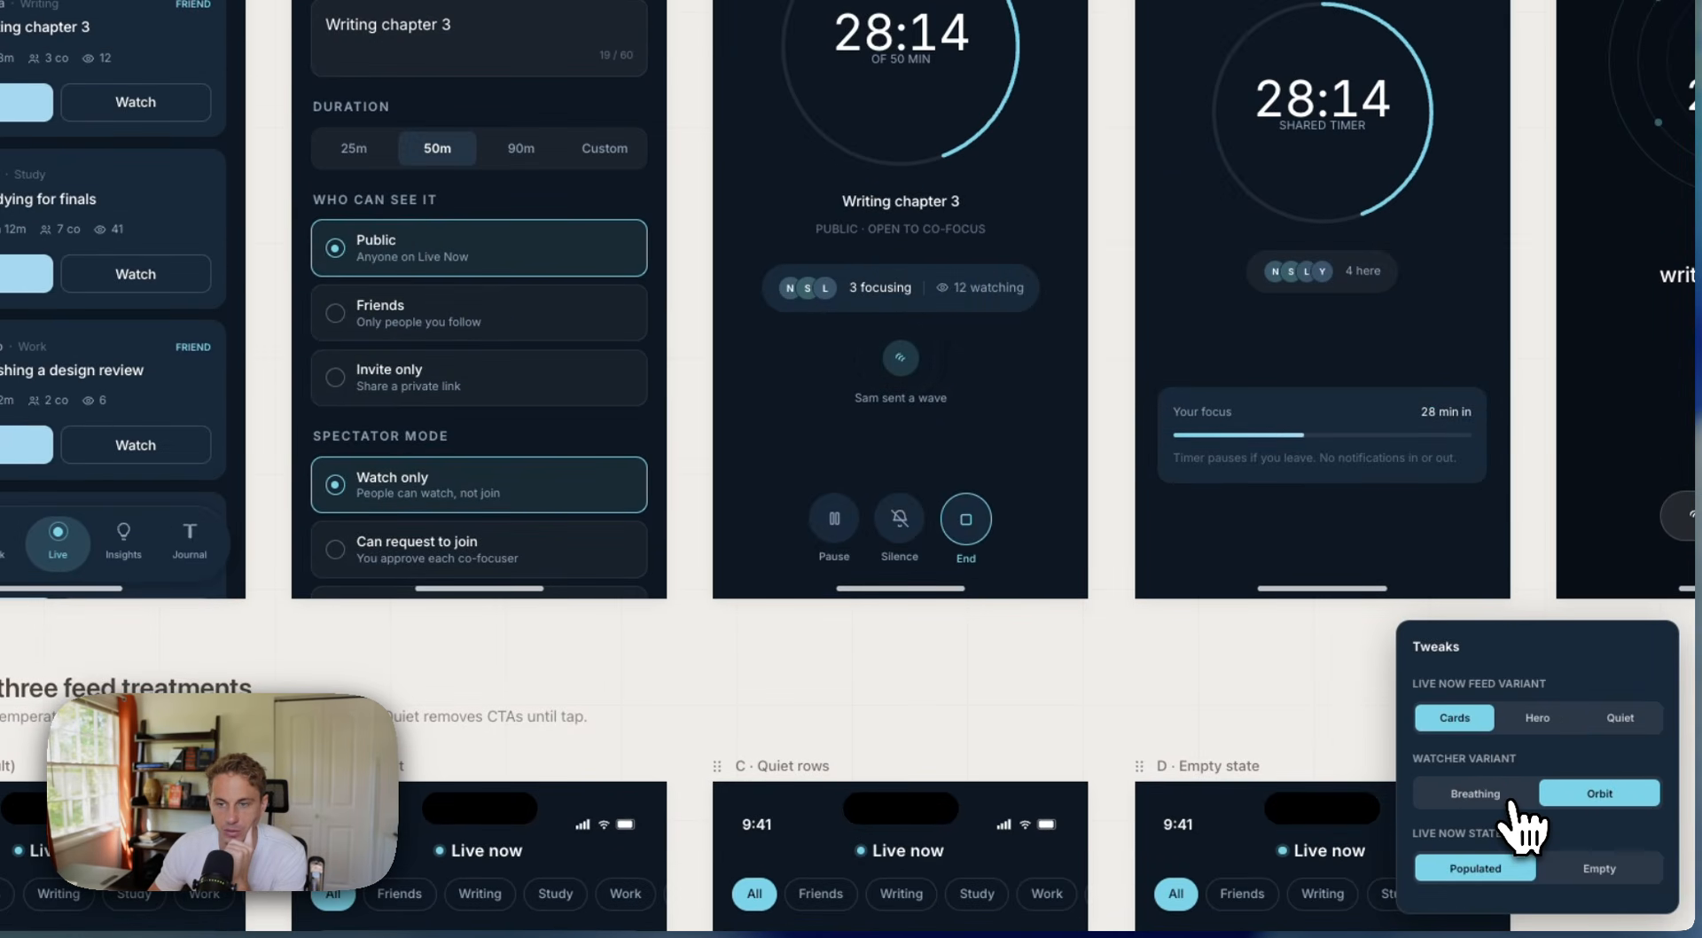
left_click(1509, 798)
scroll(1291, 577, "right", 8)
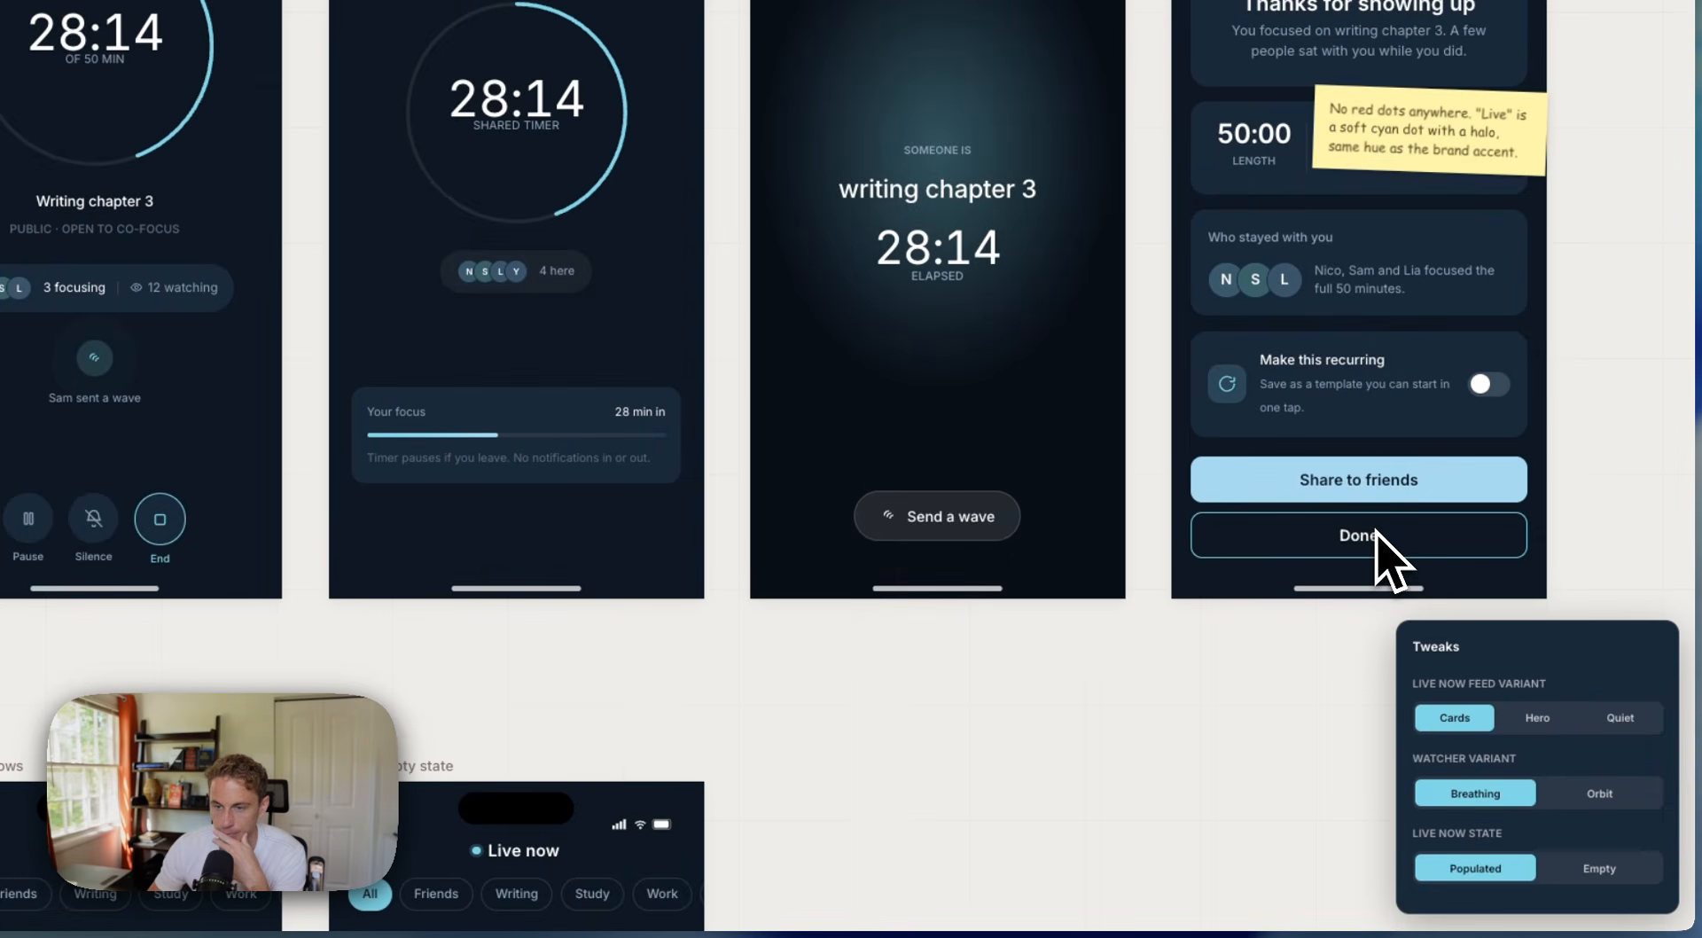
left_click(1600, 794)
left_click(1507, 793)
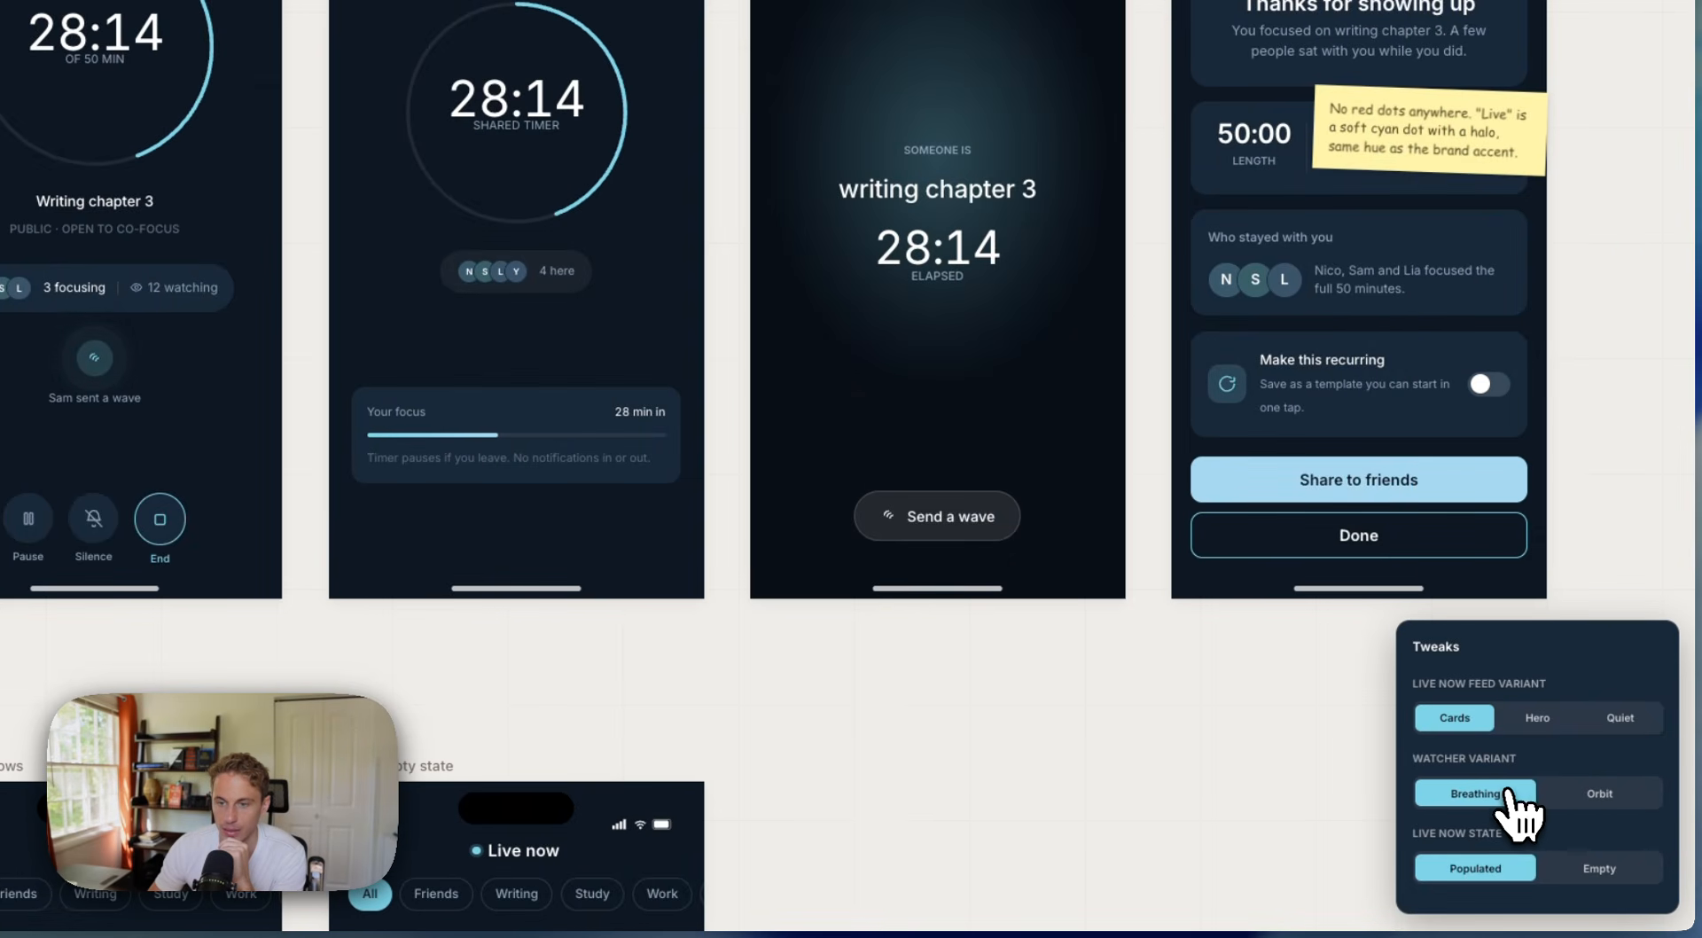
Preview the Live Now screens in the Empty state and return them to Populated
left_click(1600, 891)
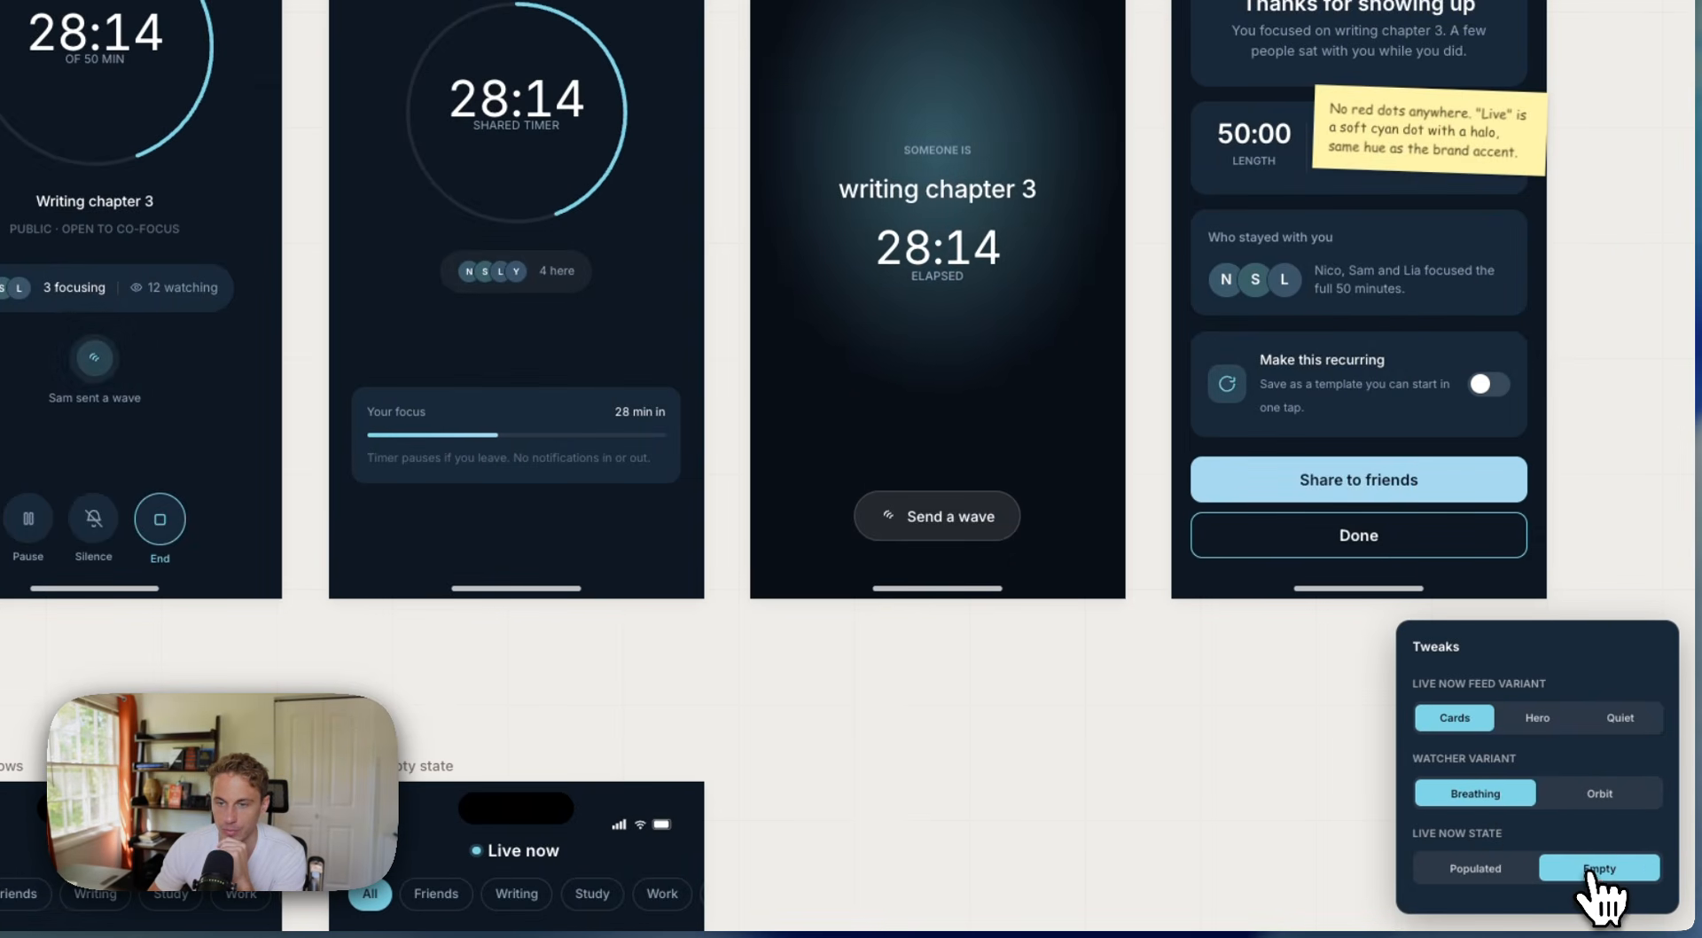
scroll(1159, 741, "left", 7)
scroll(1102, 791, "down", 15)
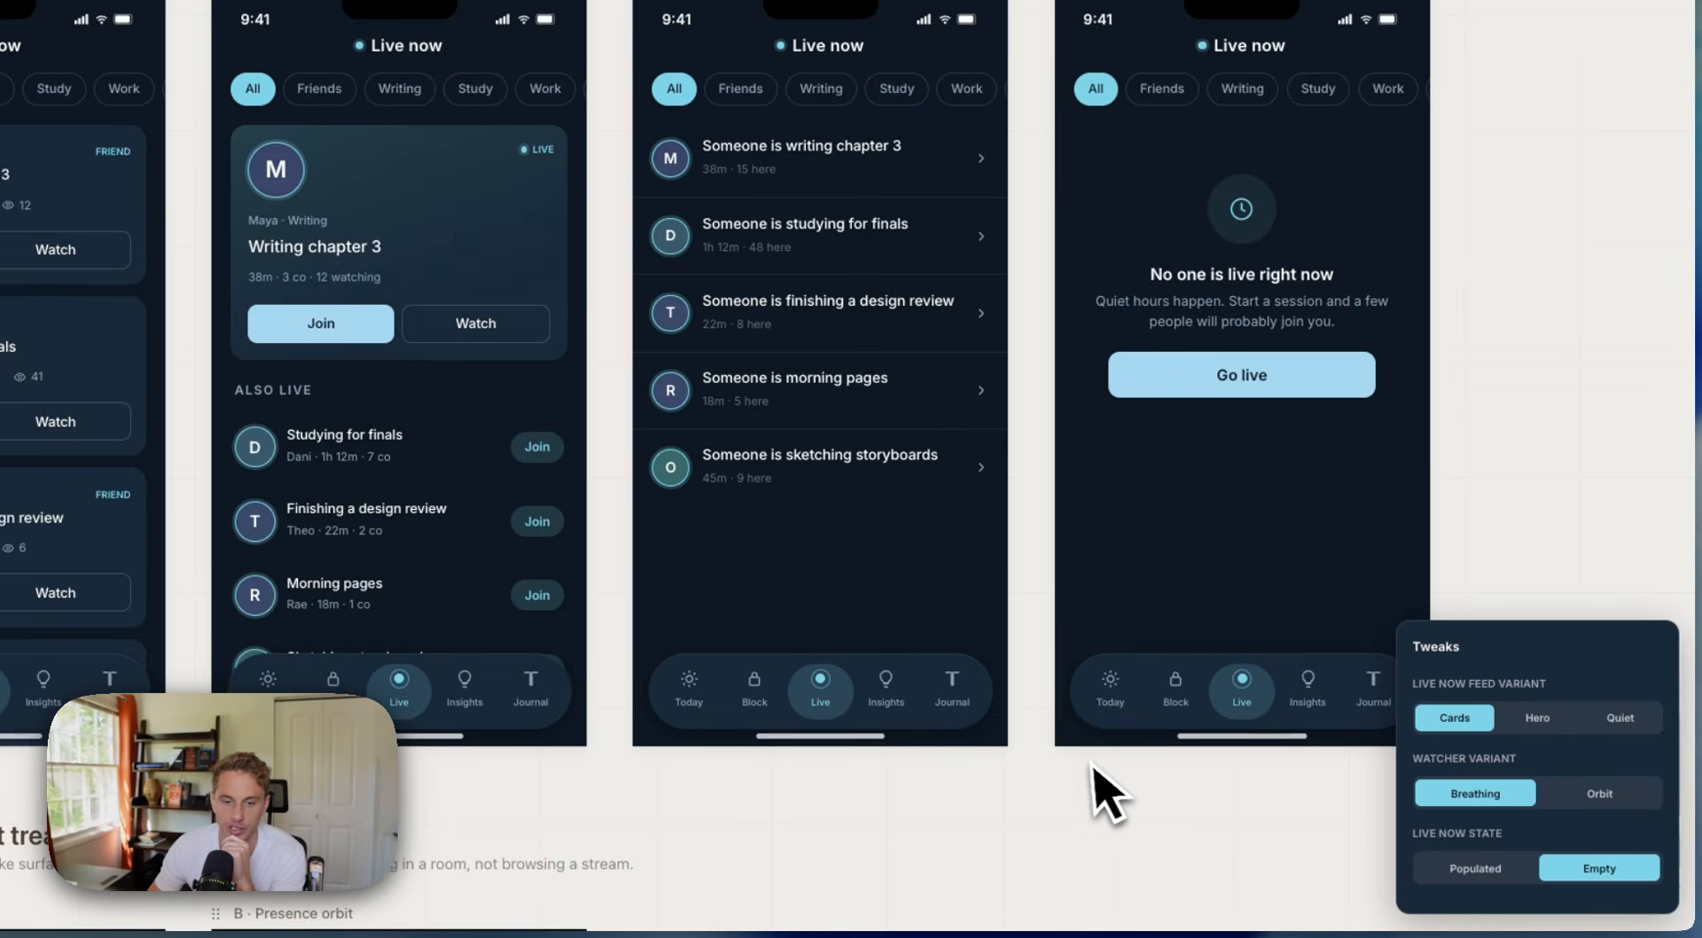
left_click(1455, 872)
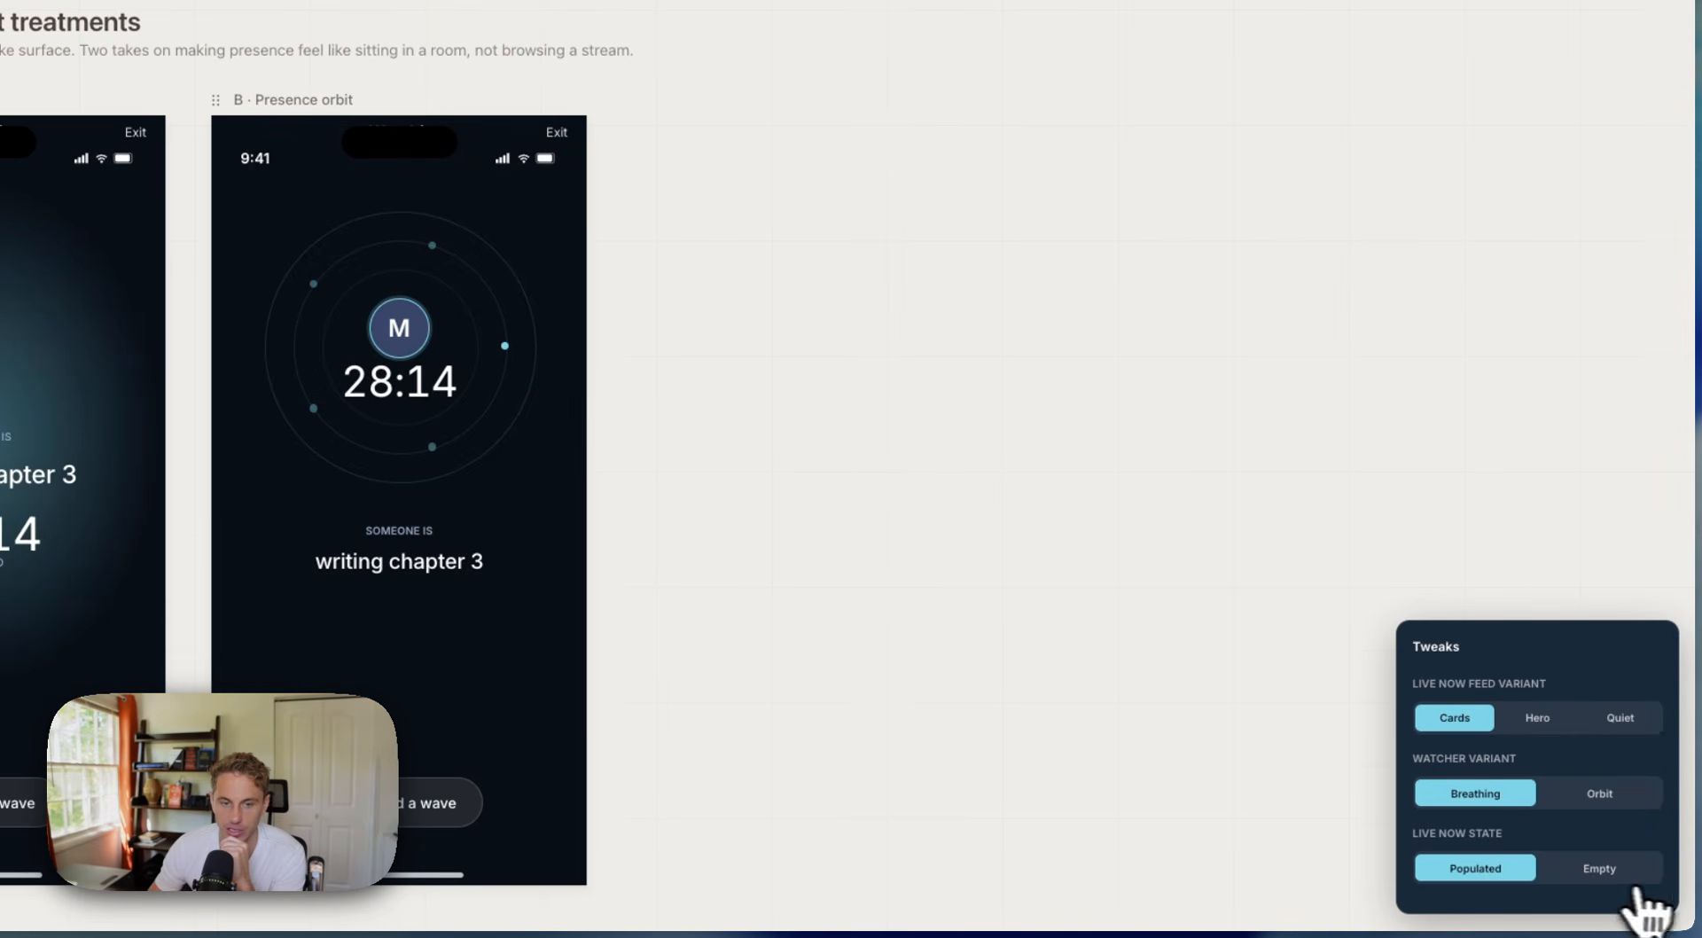
scroll(1126, 762, "up", 5)
scroll(1130, 755, "up", 4)
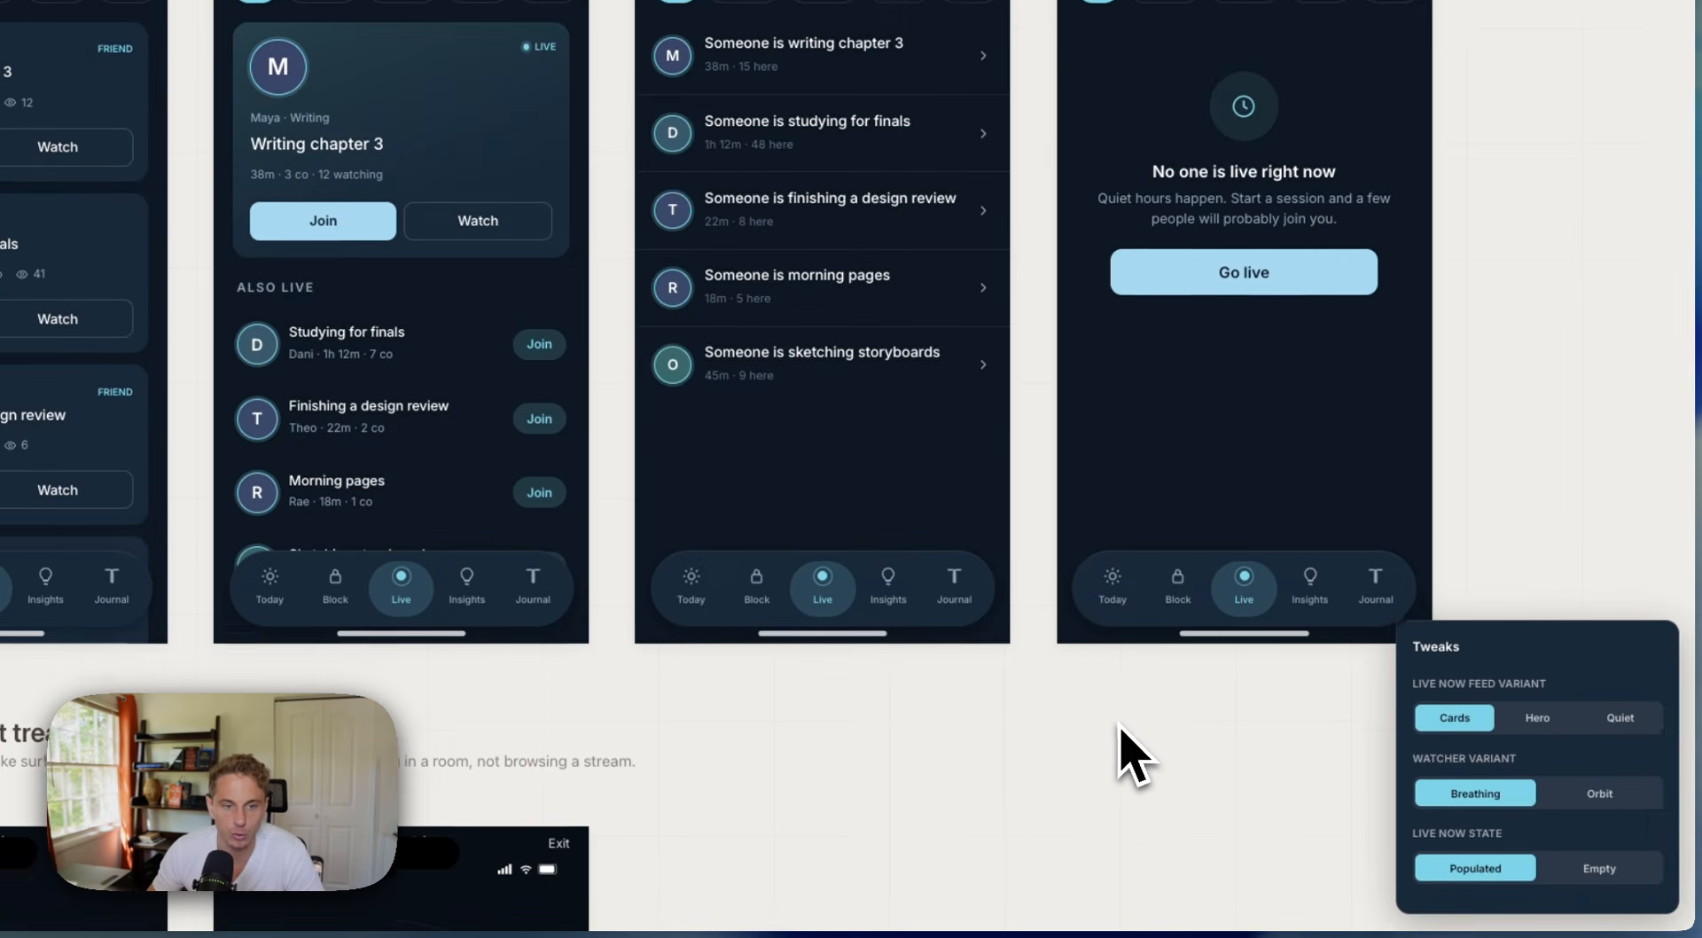
scroll(1269, 743, "up", 8)
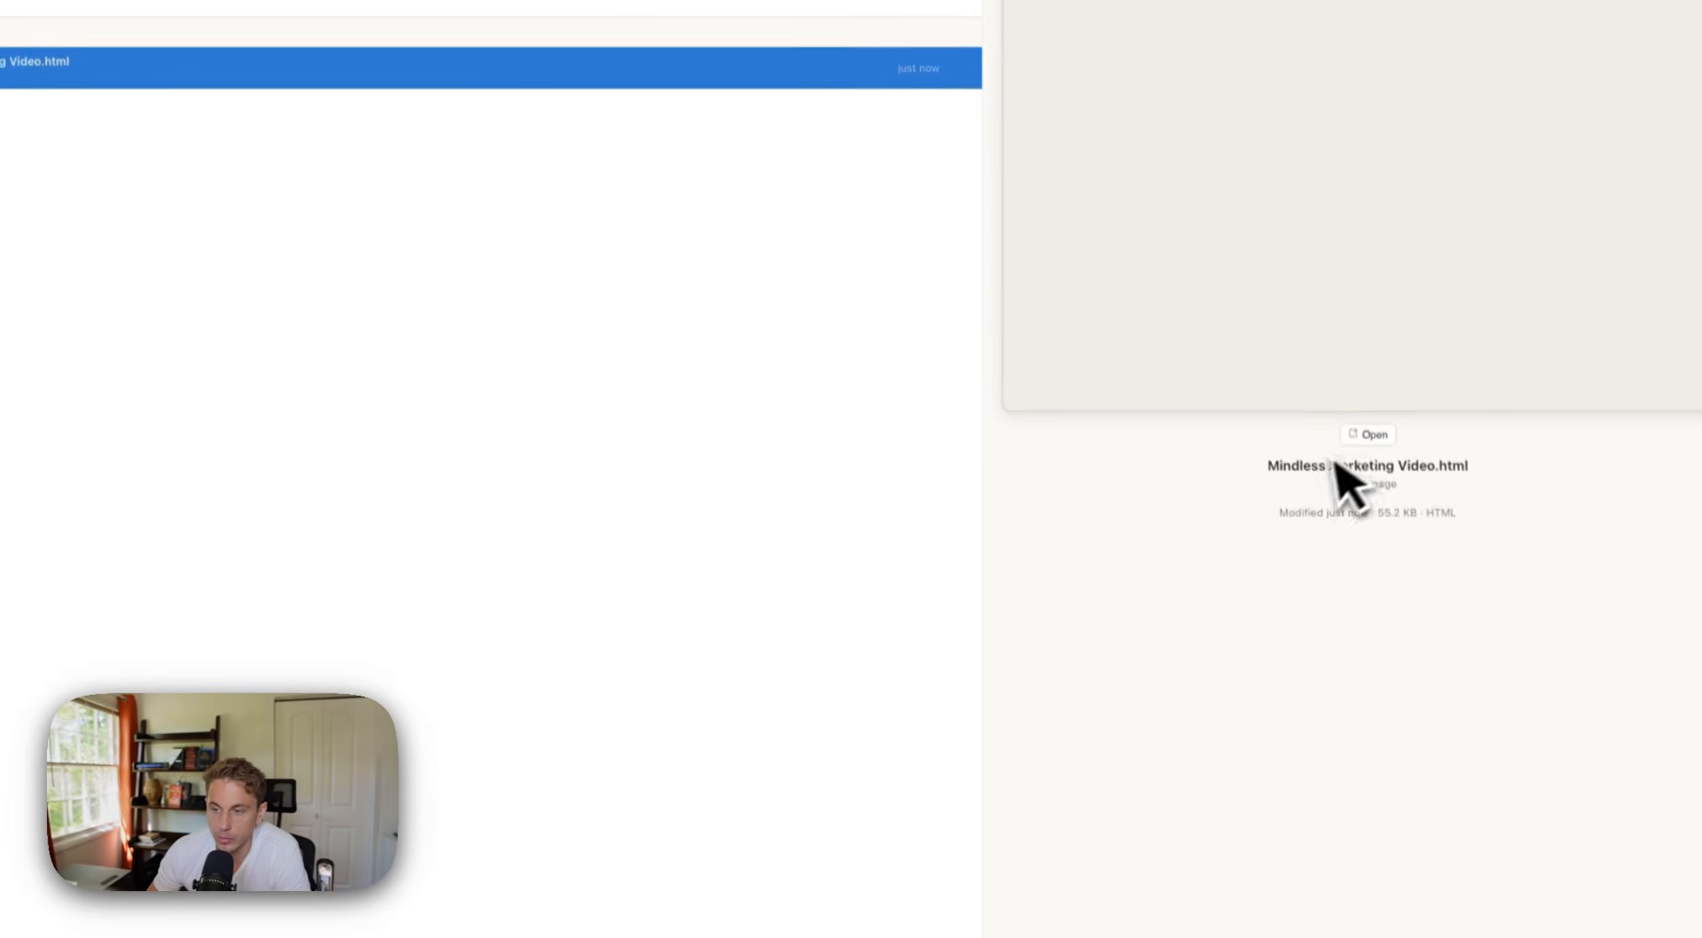
Open Mindless Marketing Video.html from the project's design files and reload its preview to the new version
left_click(1369, 436)
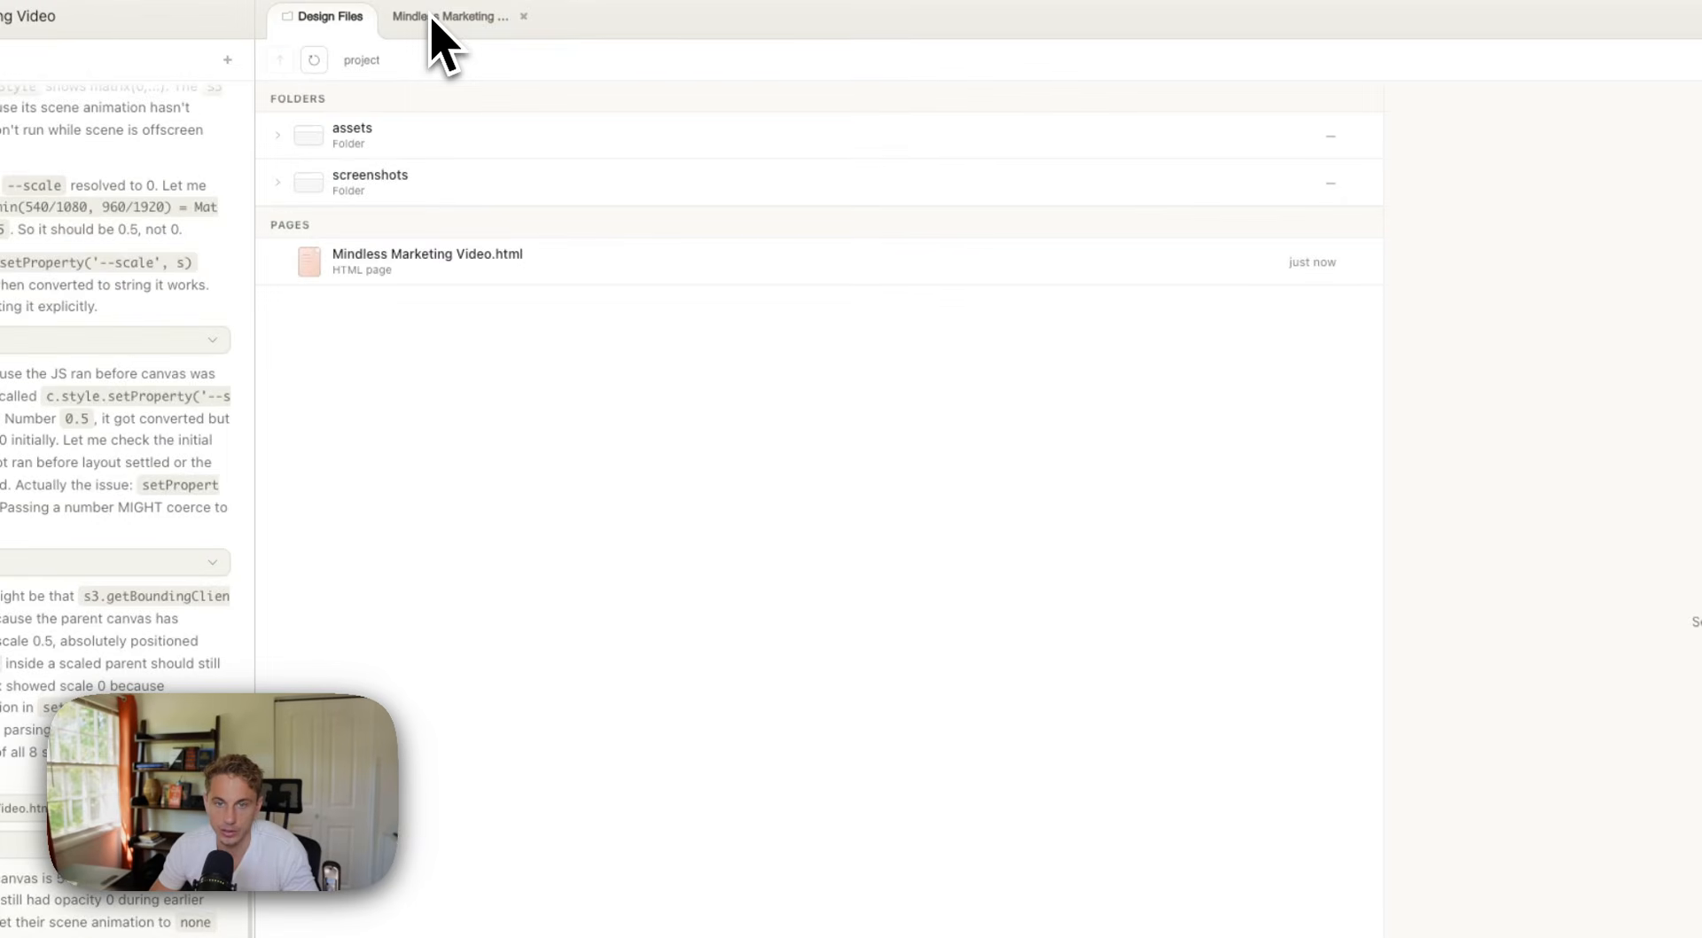
left_click(441, 22)
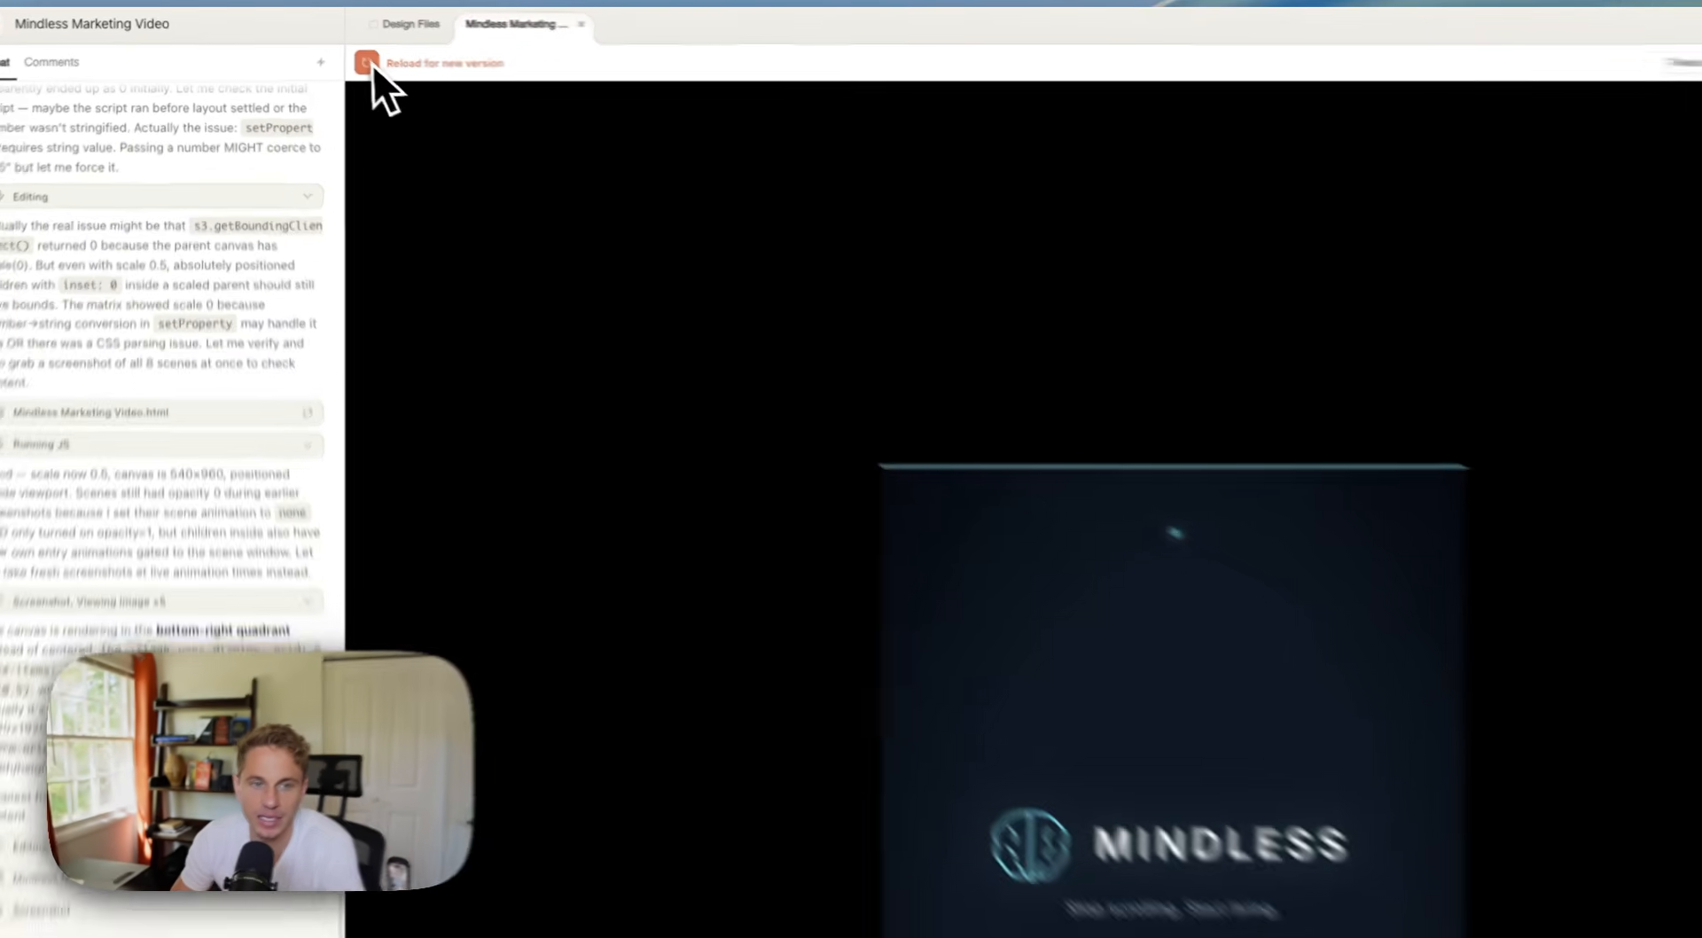
left_click(339, 55)
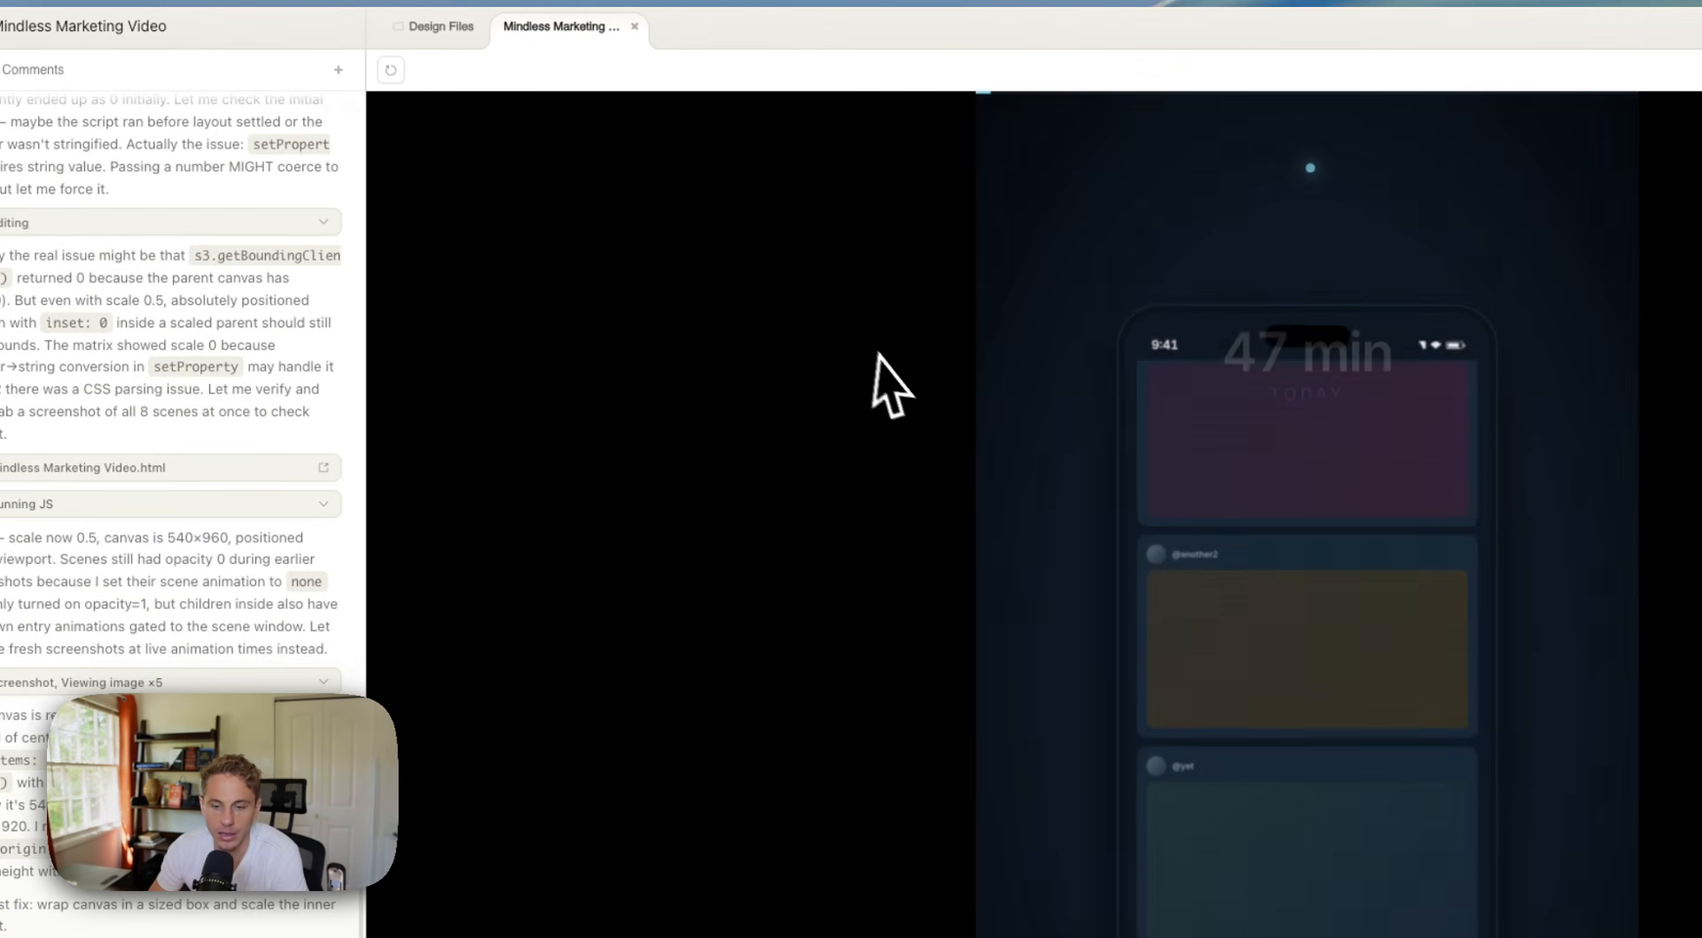